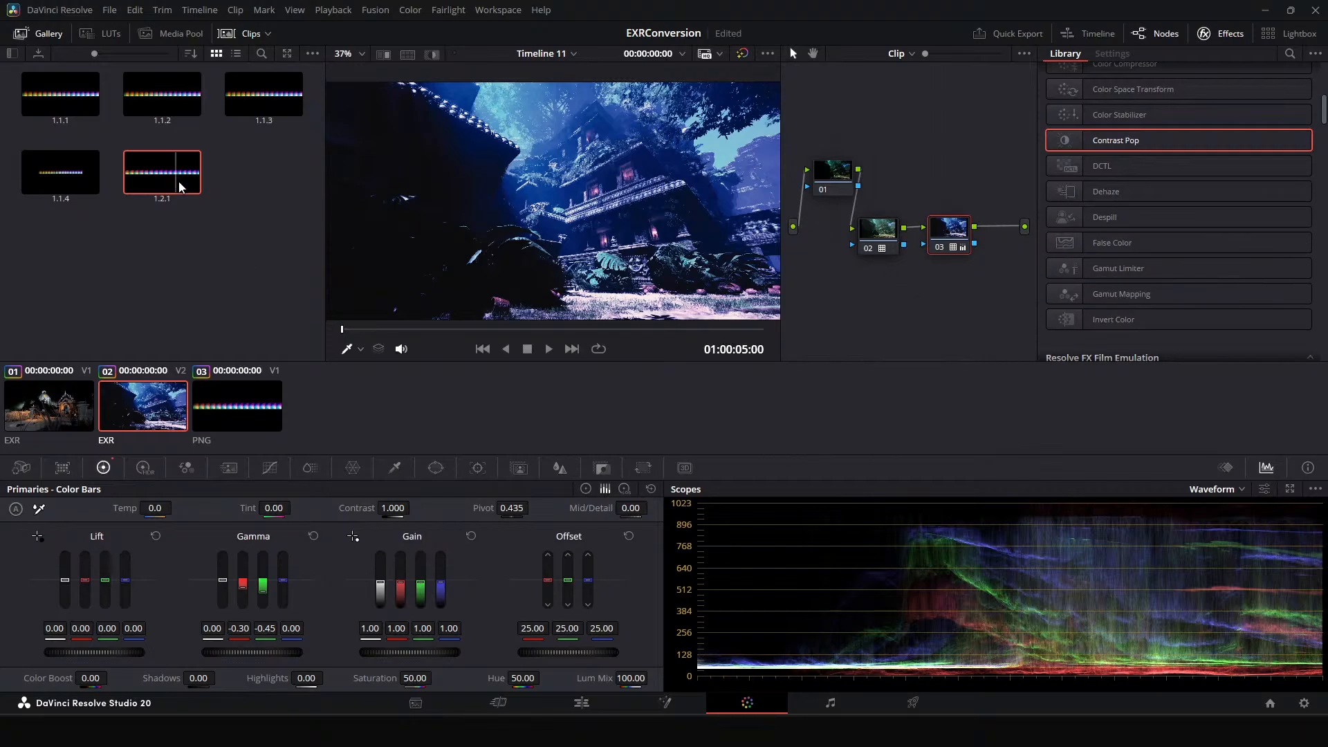
Compare the temple shot with its grade bypassed and restored, and save the project.
key(shift+d)
key(shift+d)
key(ctrl+s)
Switch to the browser and read through Epic's LUT color grading documentation, including the Additional Notes on LDR and HDR limits.
drag(747, 713, 582, 0)
scroll(685, 384, down, 2)
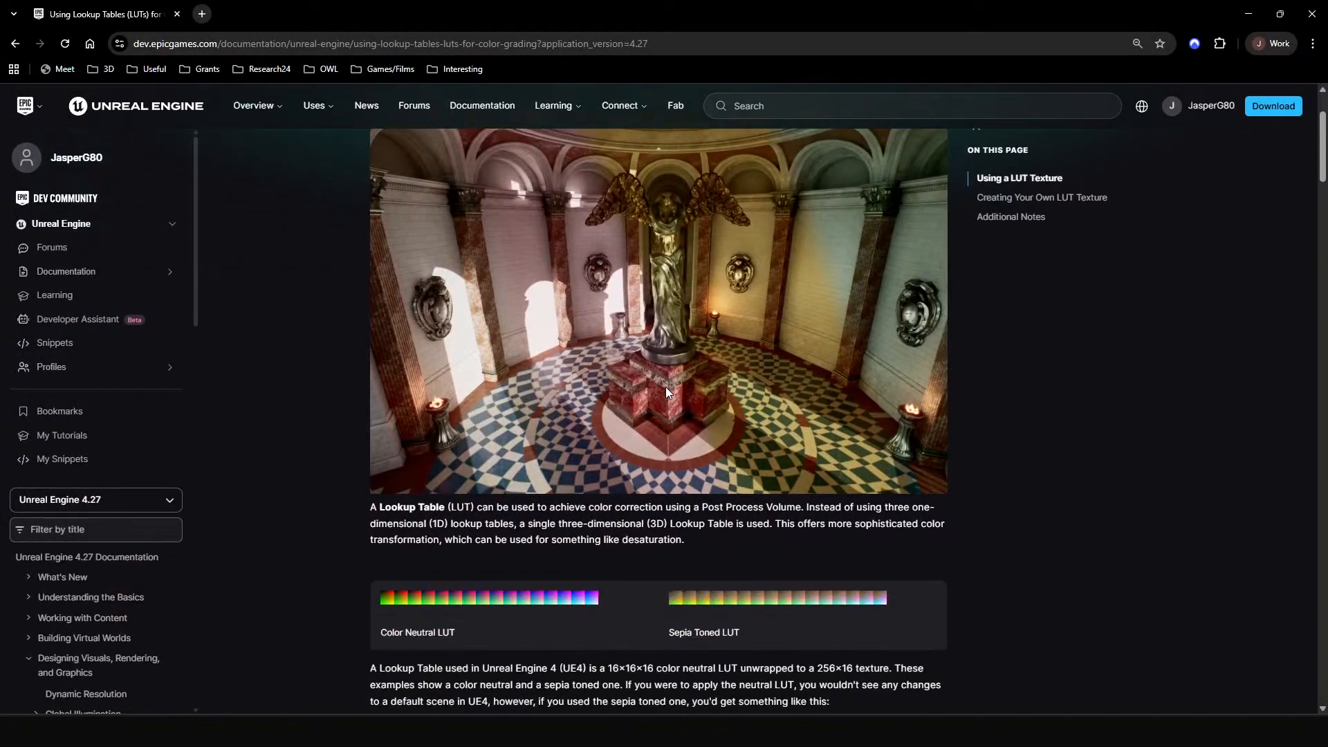
scroll(668, 374, down, 15)
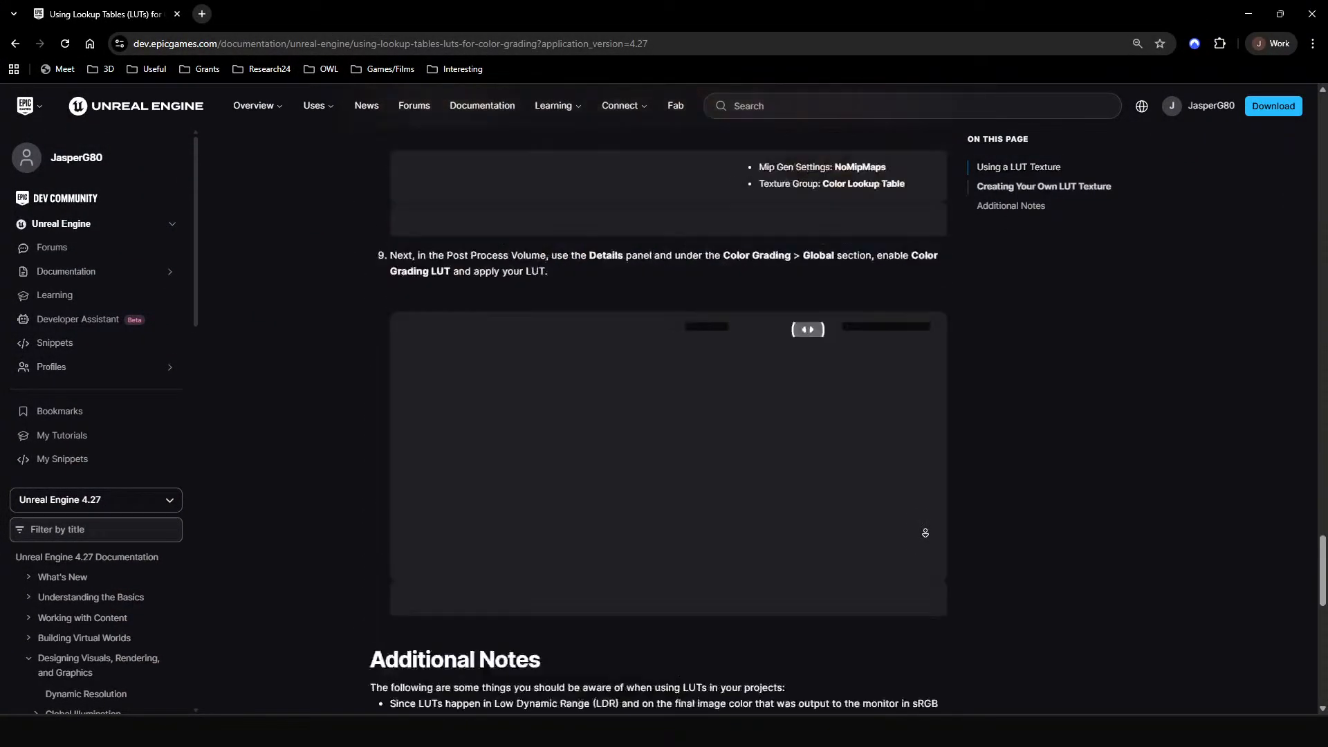
scroll(773, 616, up, 5)
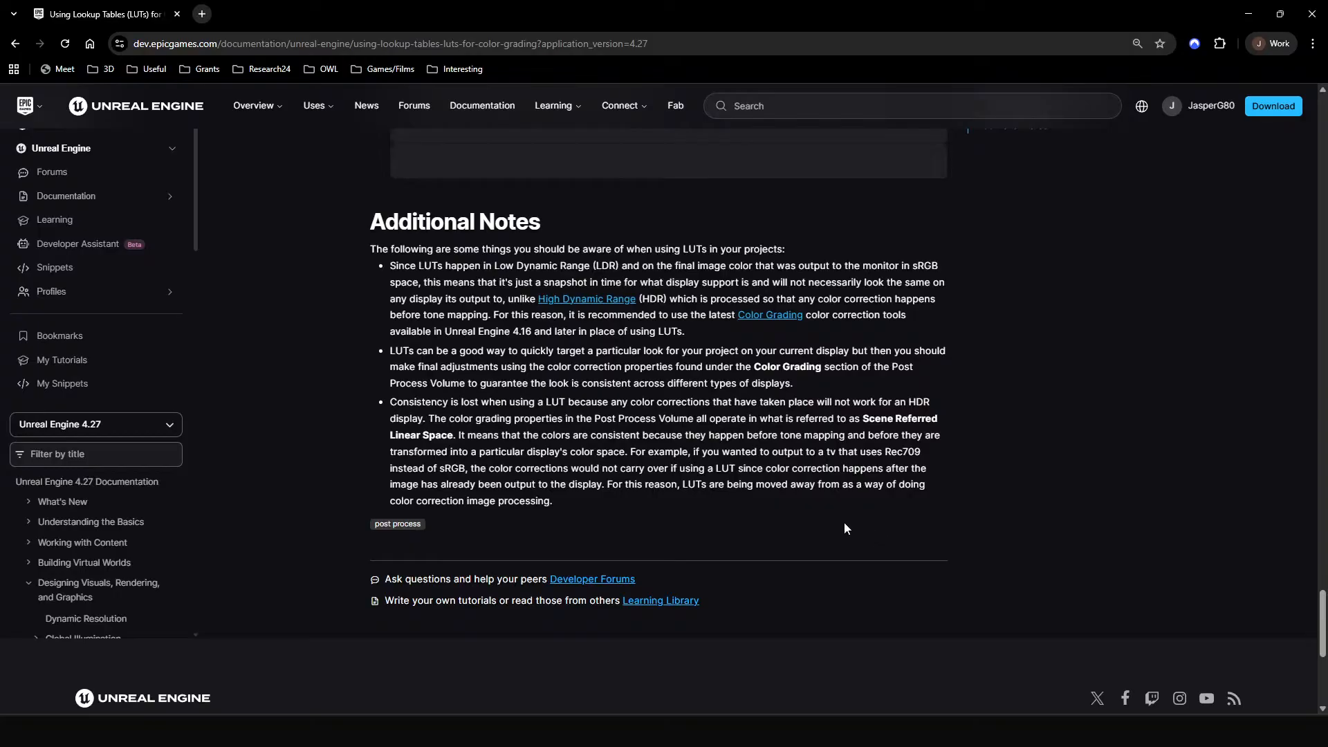
scroll(837, 543, up, 1)
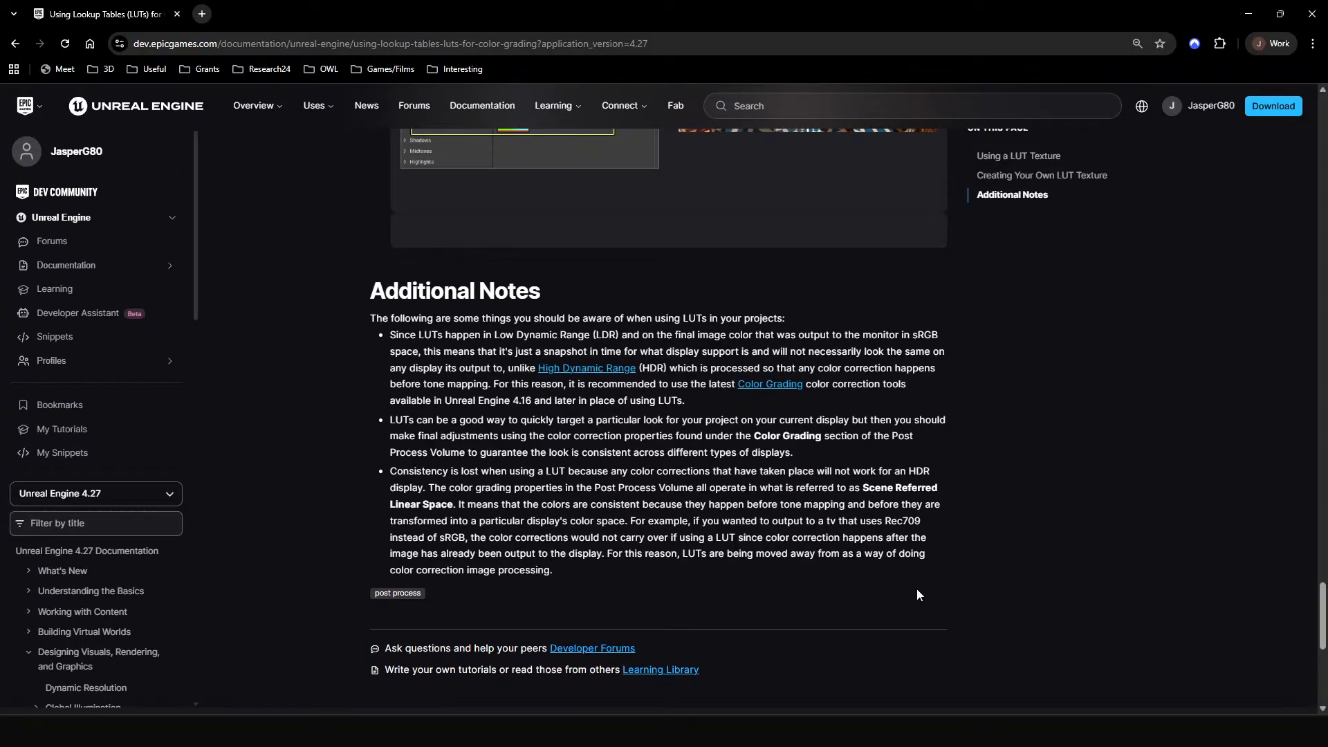
scroll(943, 617, up, 3)
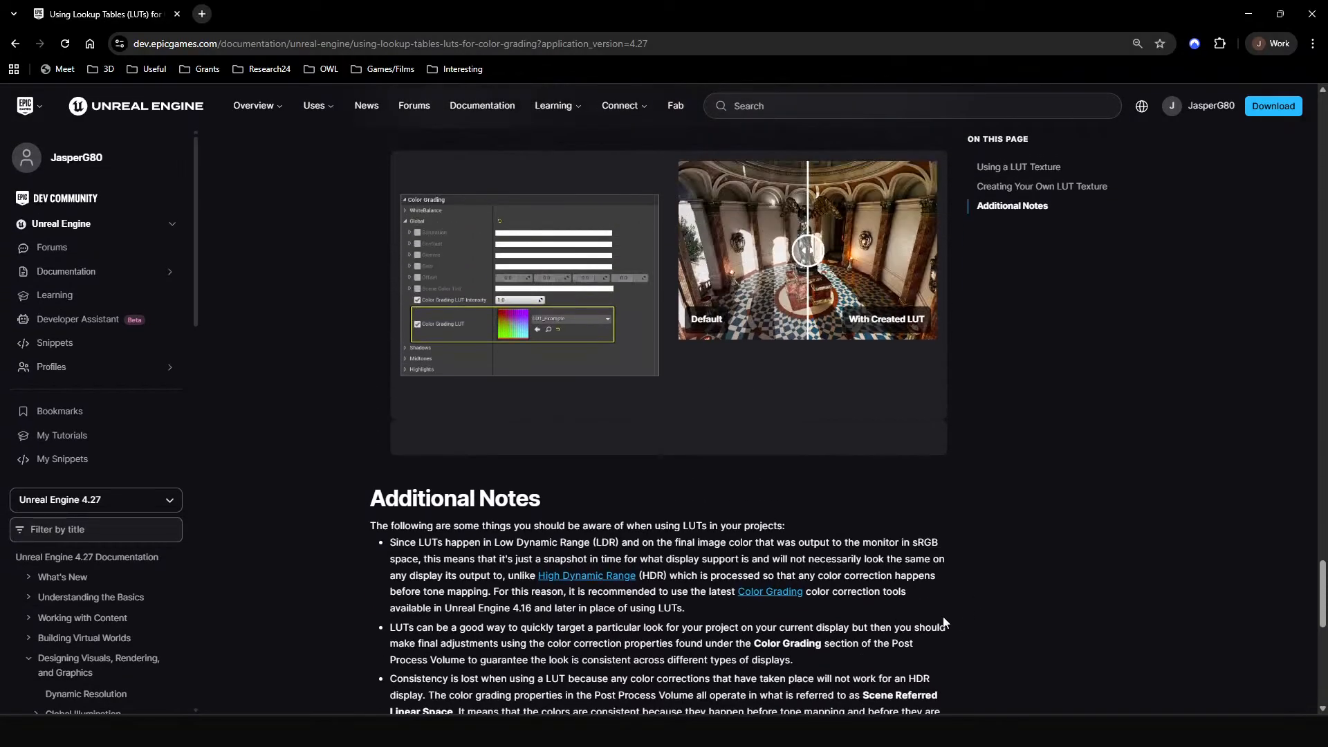
right_click(948, 567)
click(941, 577)
middle_click(939, 577)
scroll(939, 577, up, 15)
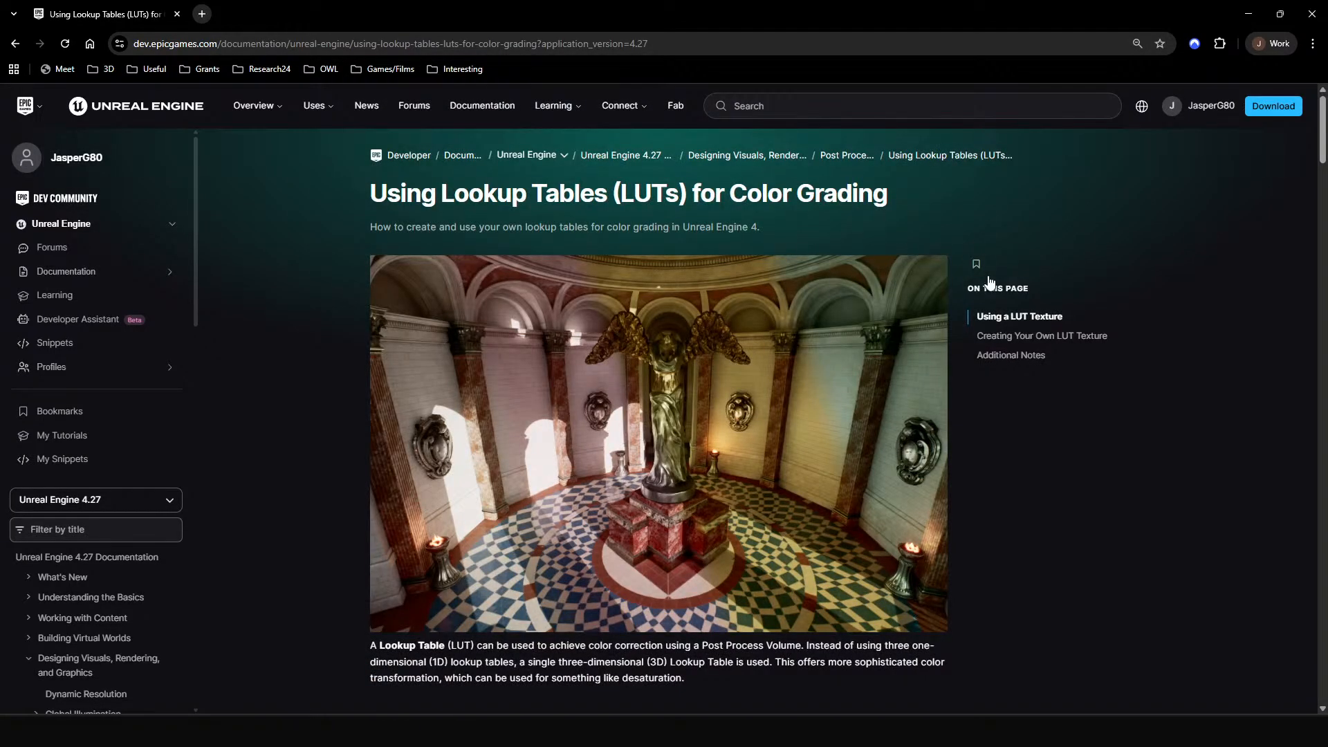
Examine the documentation's color neutral and sepia toned LUT examples with their scene comparison, and minimize the browser.
scroll(956, 402, down, 6)
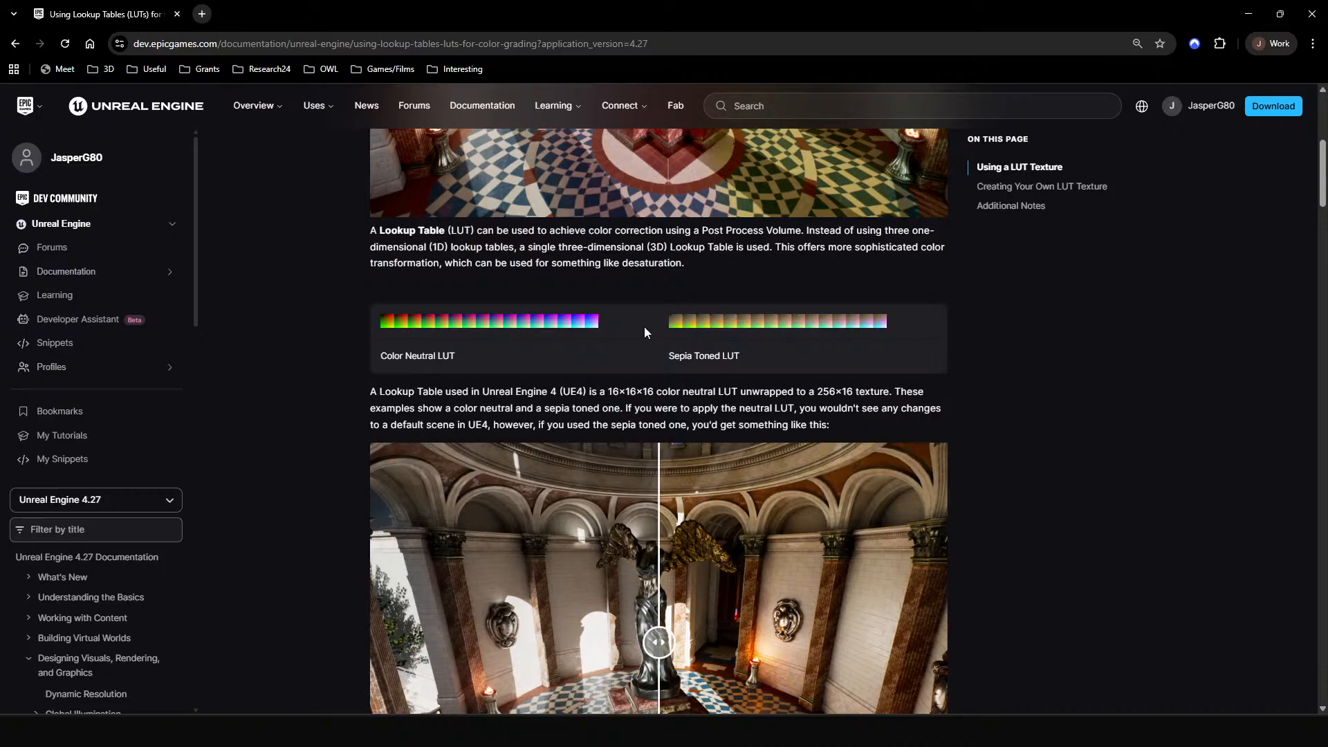
scroll(682, 430, down, 4)
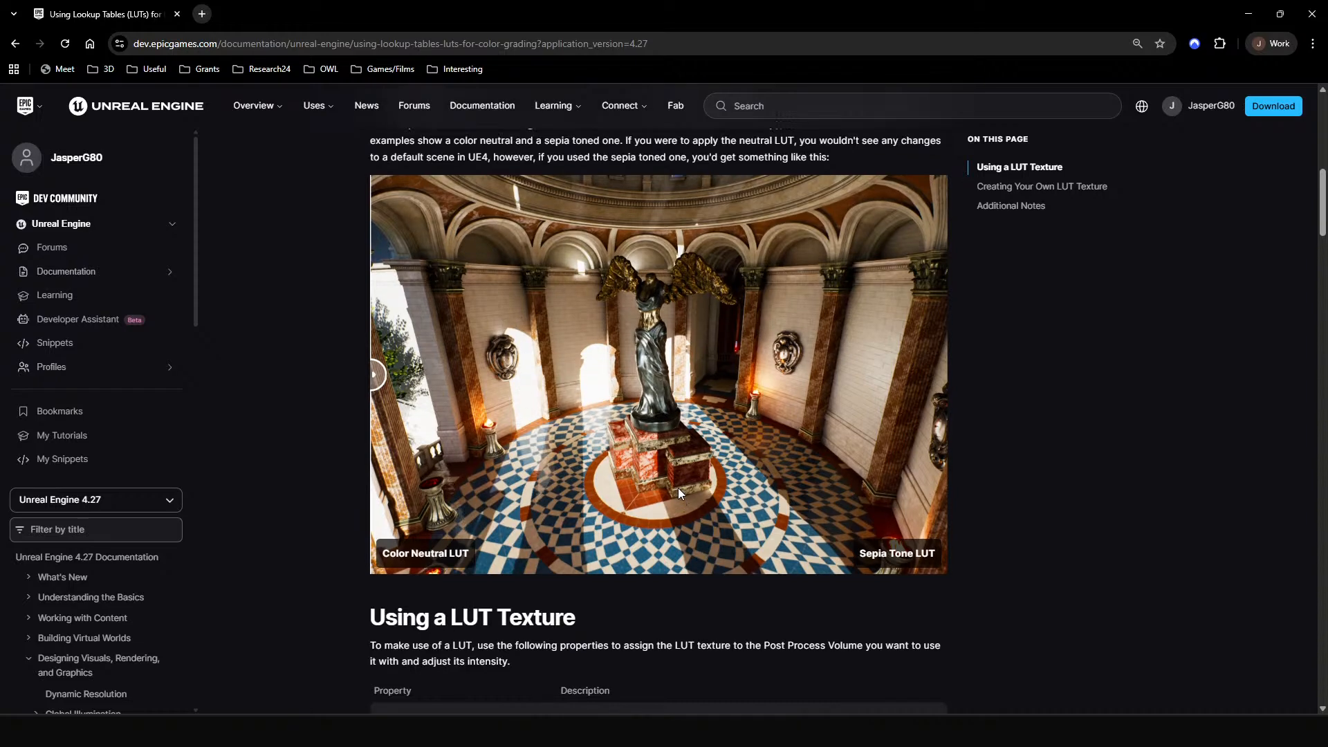
scroll(741, 551, up, 1)
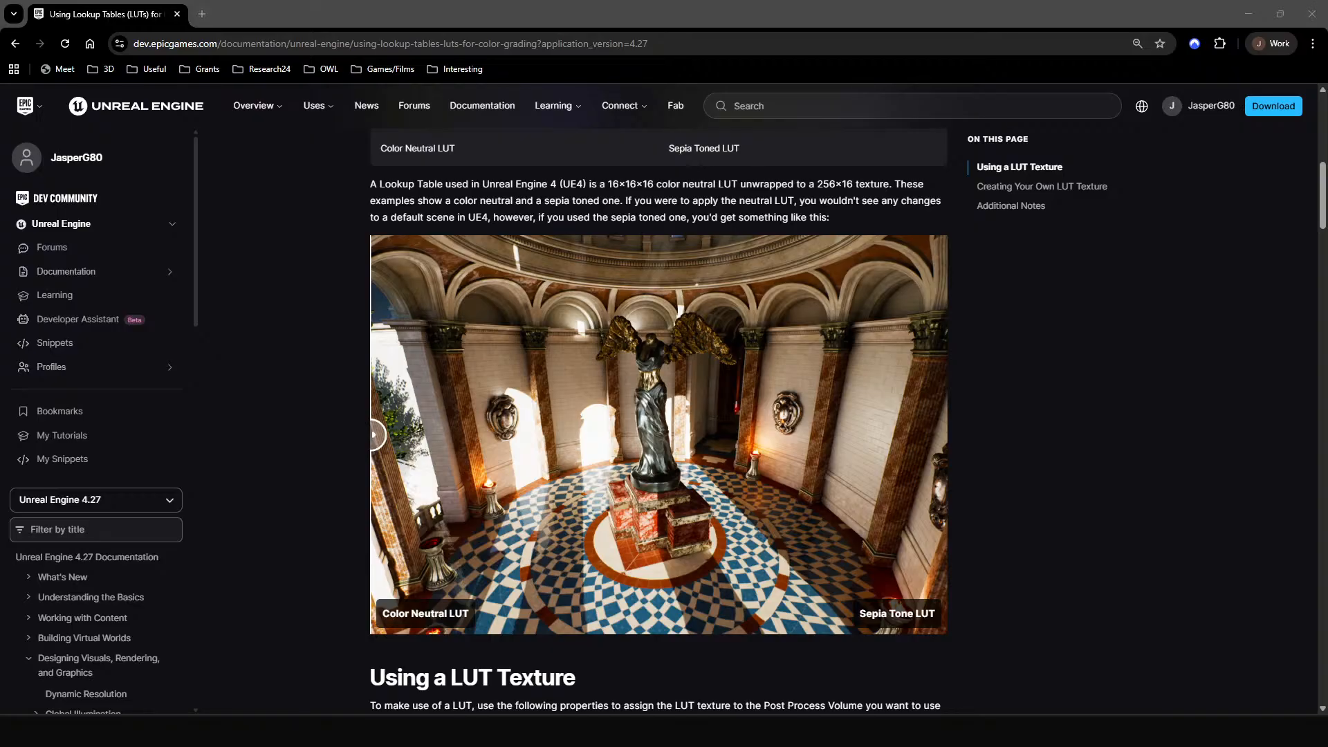
click(1240, 6)
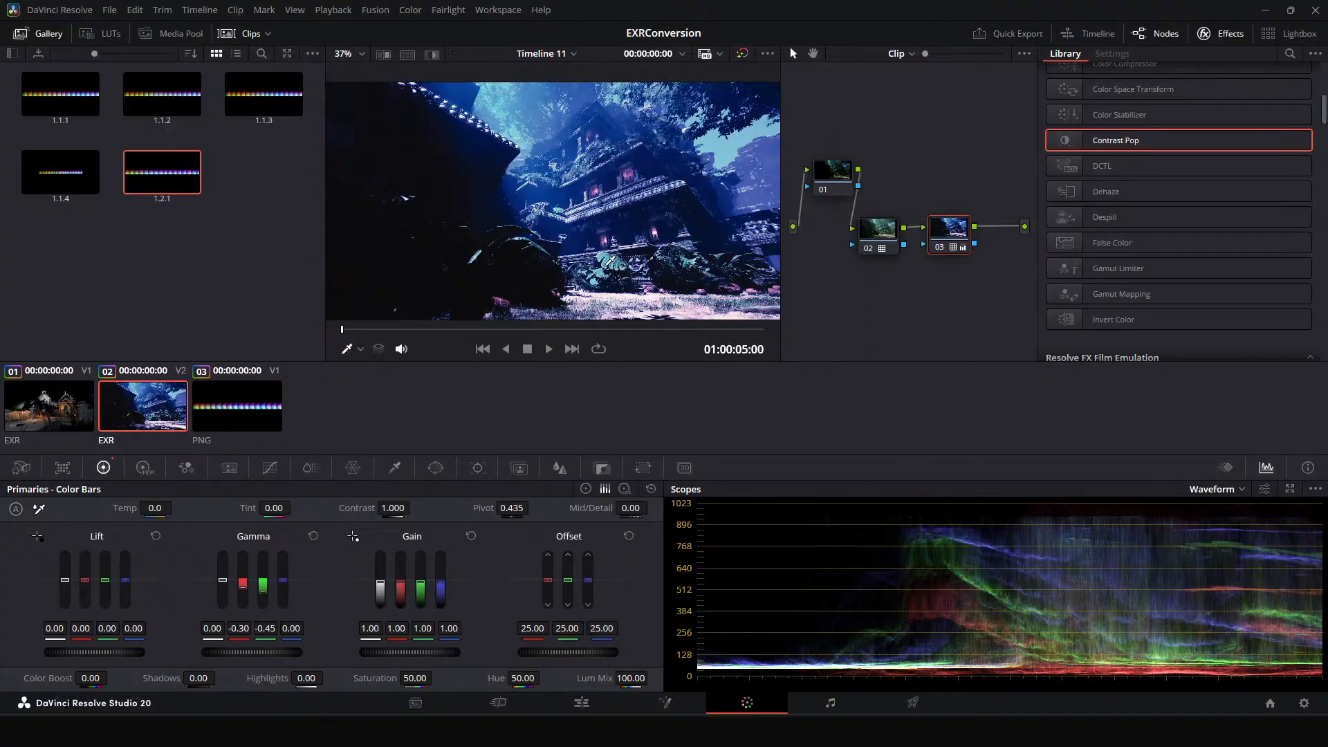
Switch to the Unreal Editor showing L_Showcase_01 and minimize the Movie Render Queue window.
mouse_move(571, 730)
click(450, 667)
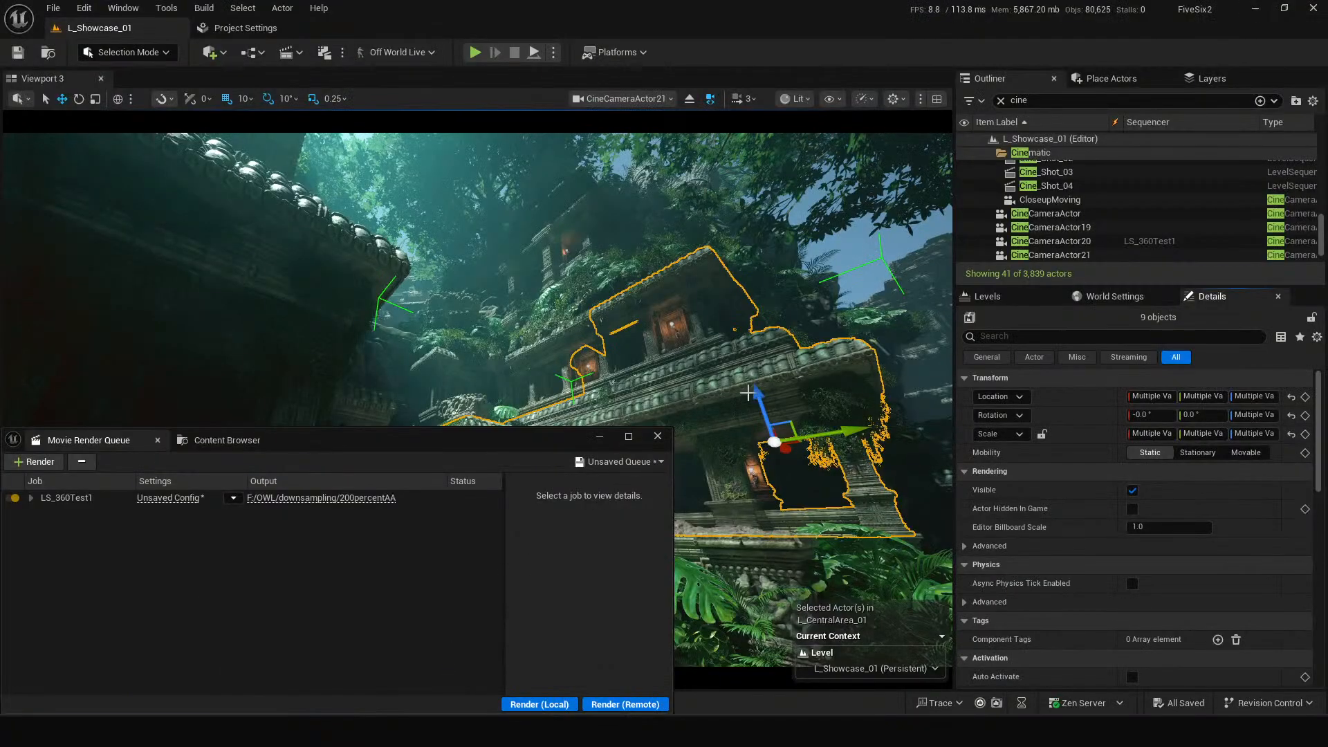
click(600, 438)
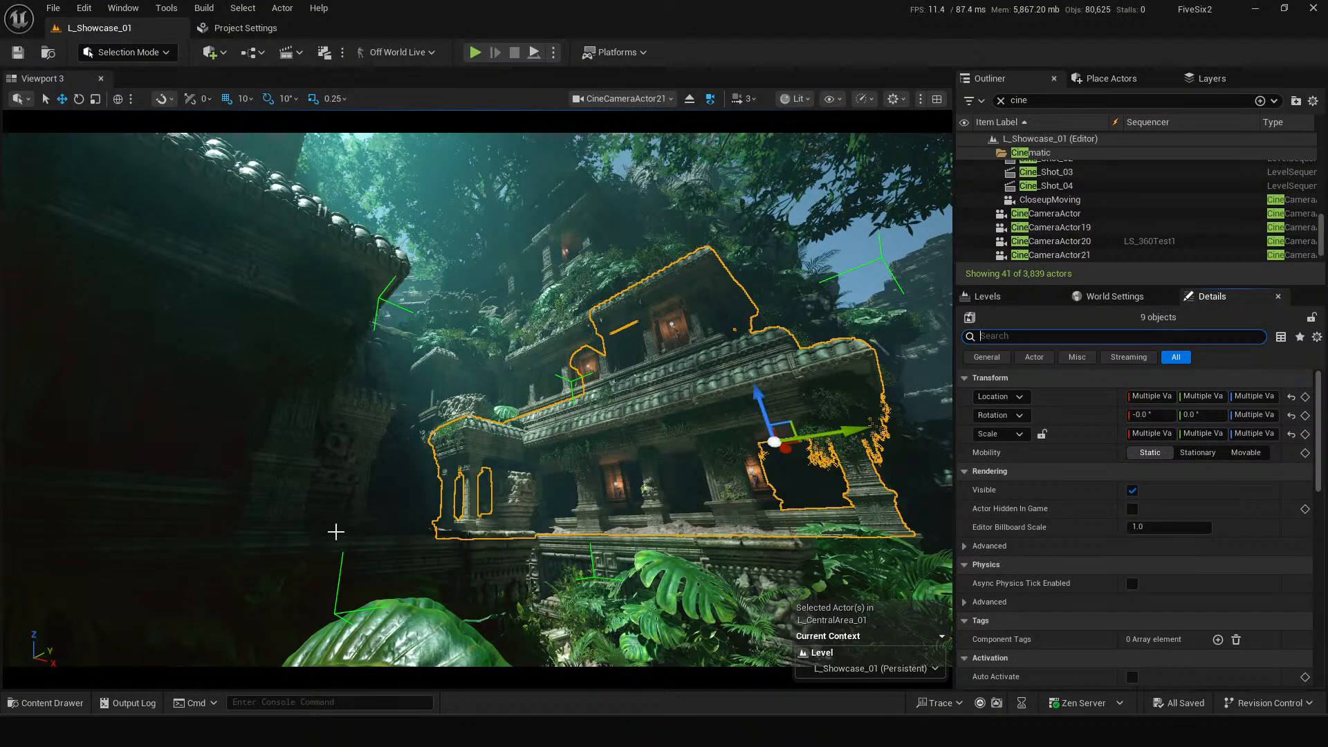
Select the CineCameraActor21 bound to LS_360Test1 and filter its details for "lut".
scroll(1077, 229, down, 1)
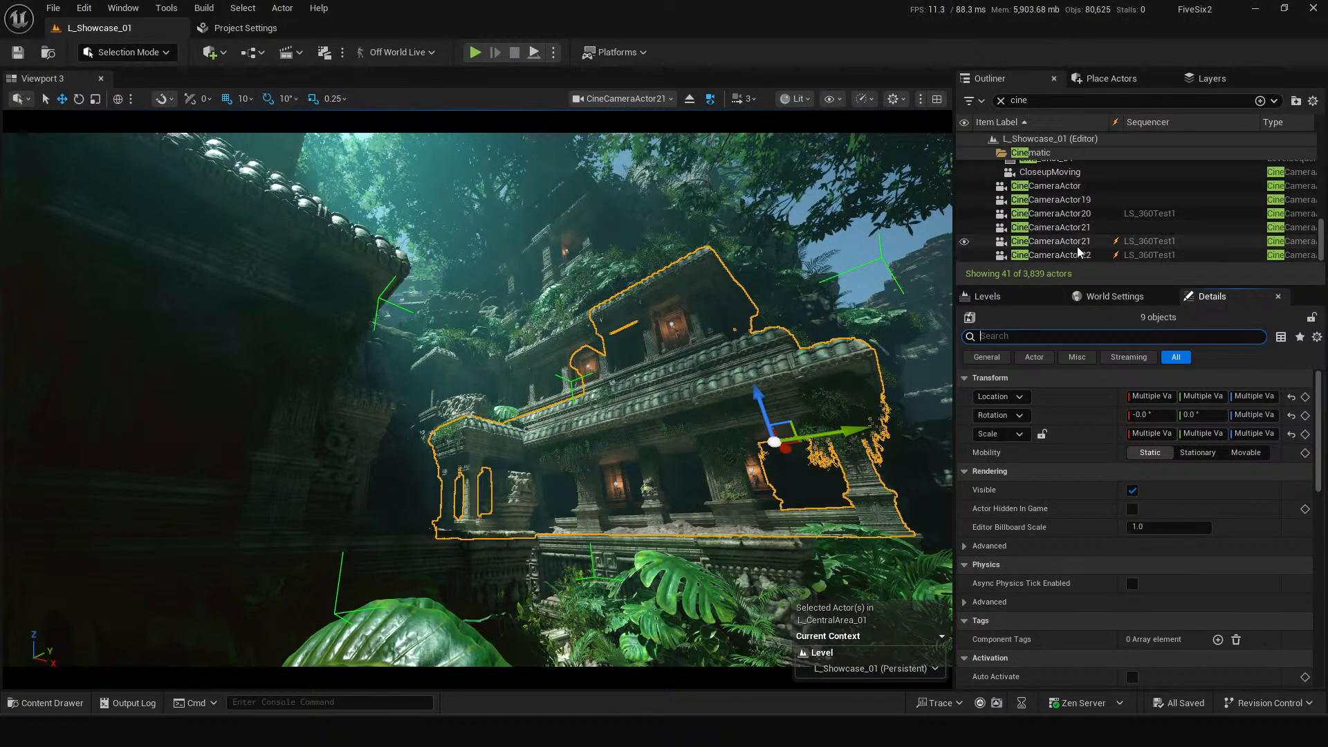
click(1076, 242)
click(1021, 399)
text(lut)
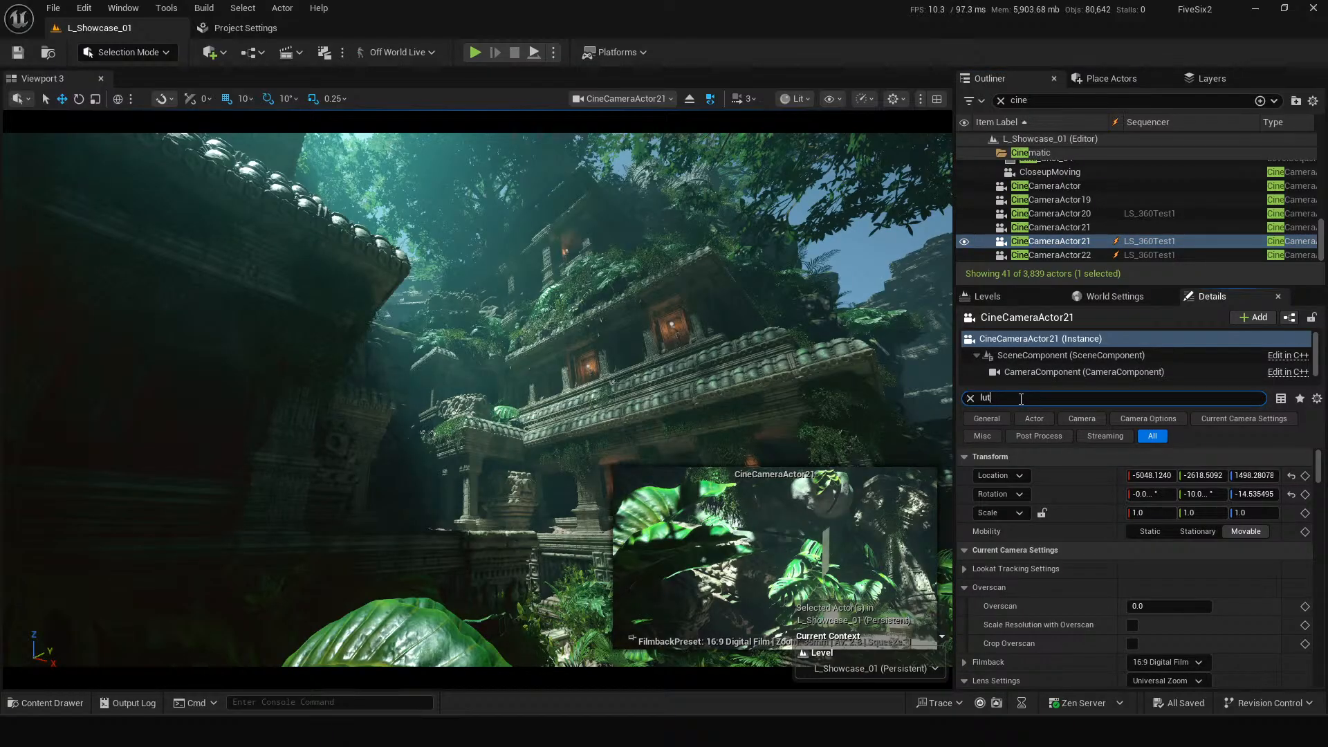
scroll(1043, 522, down, 6)
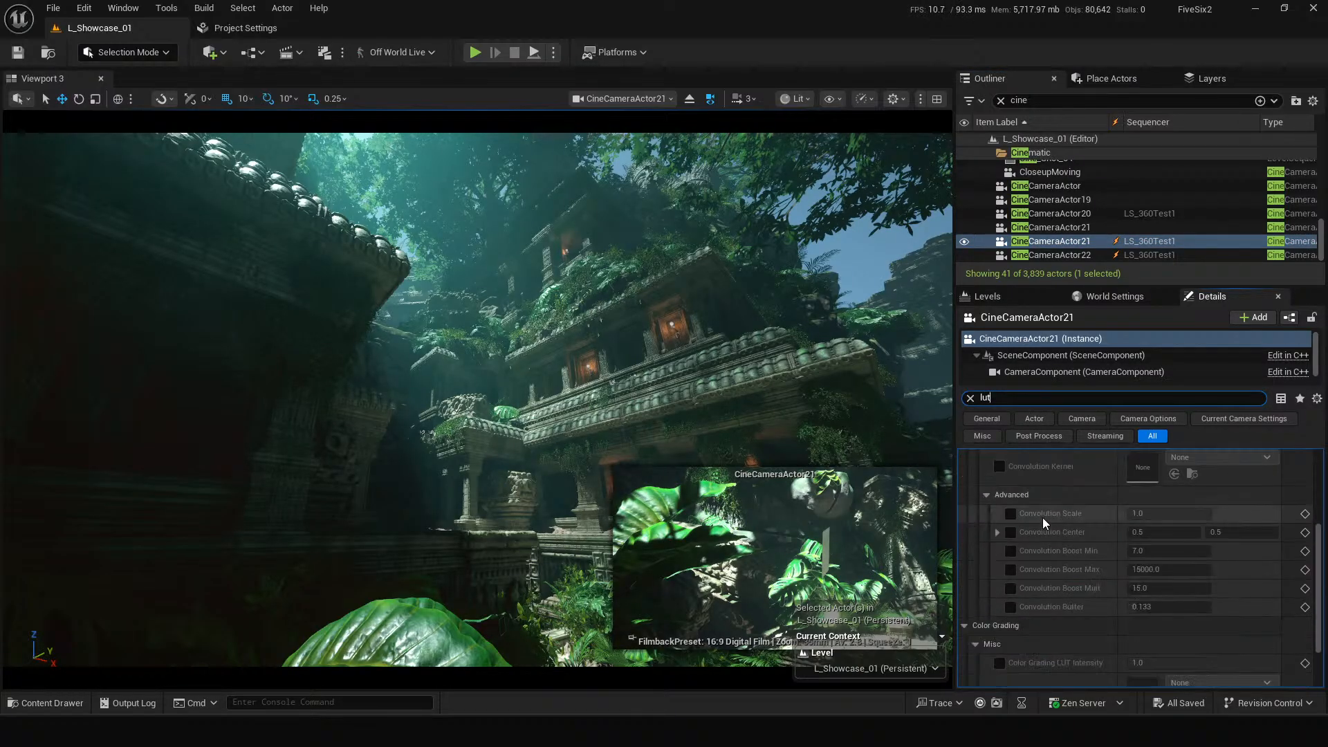
Enable Color Grading LUT and Color Grading LUT Intensity on the CineCameraActor21 that has no sequence binding.
click(1073, 253)
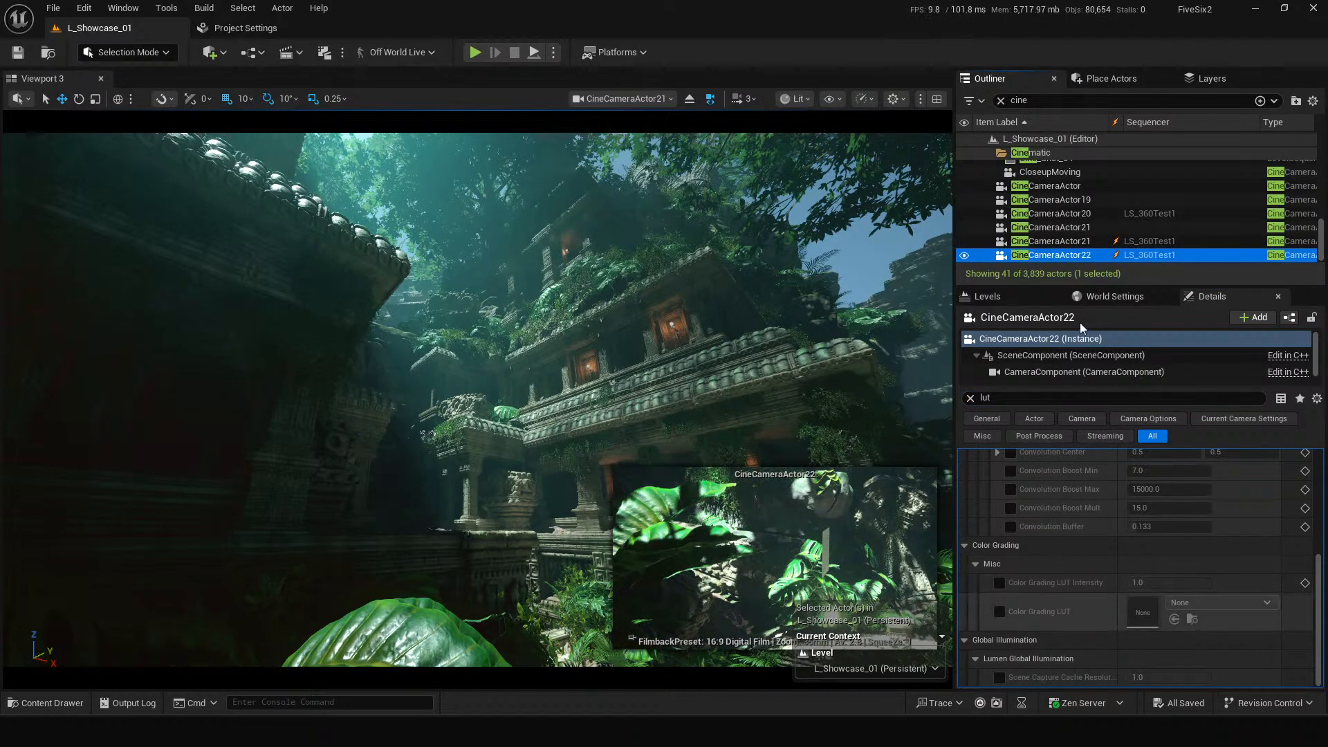
click(1054, 240)
click(1056, 229)
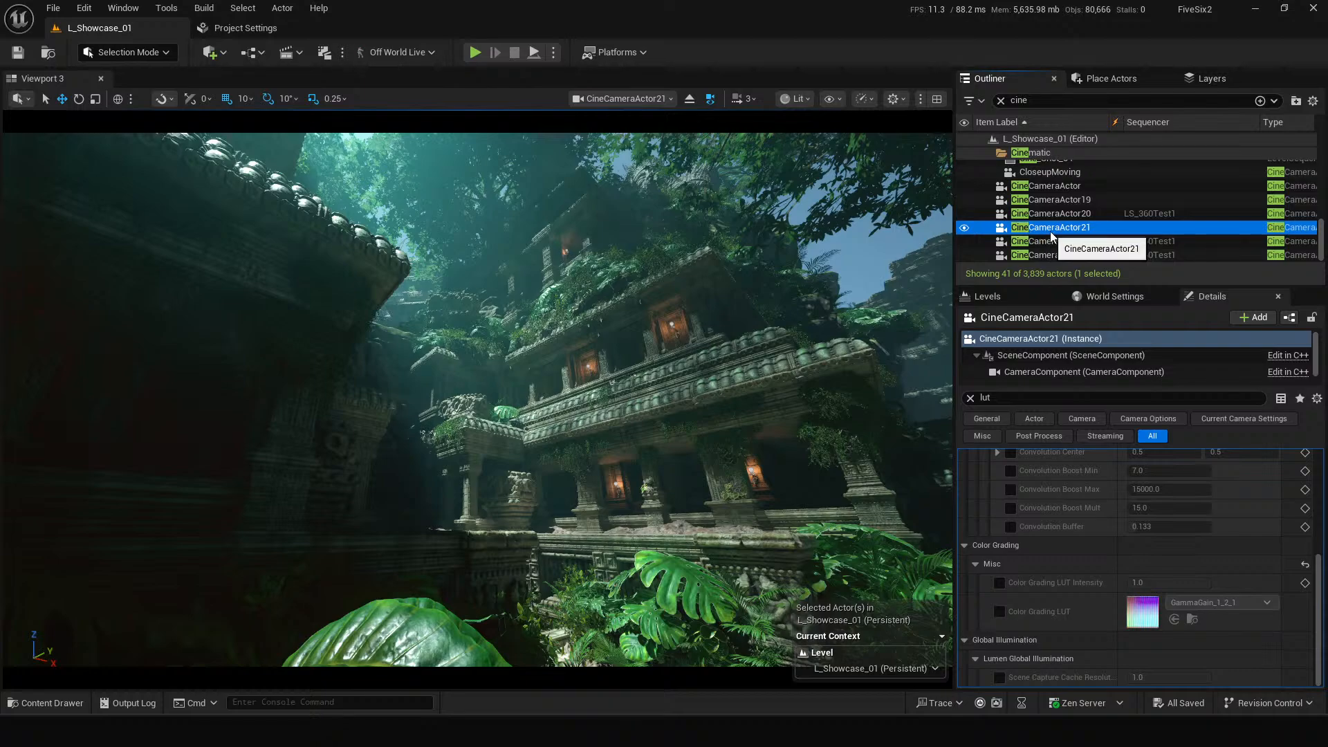
click(998, 611)
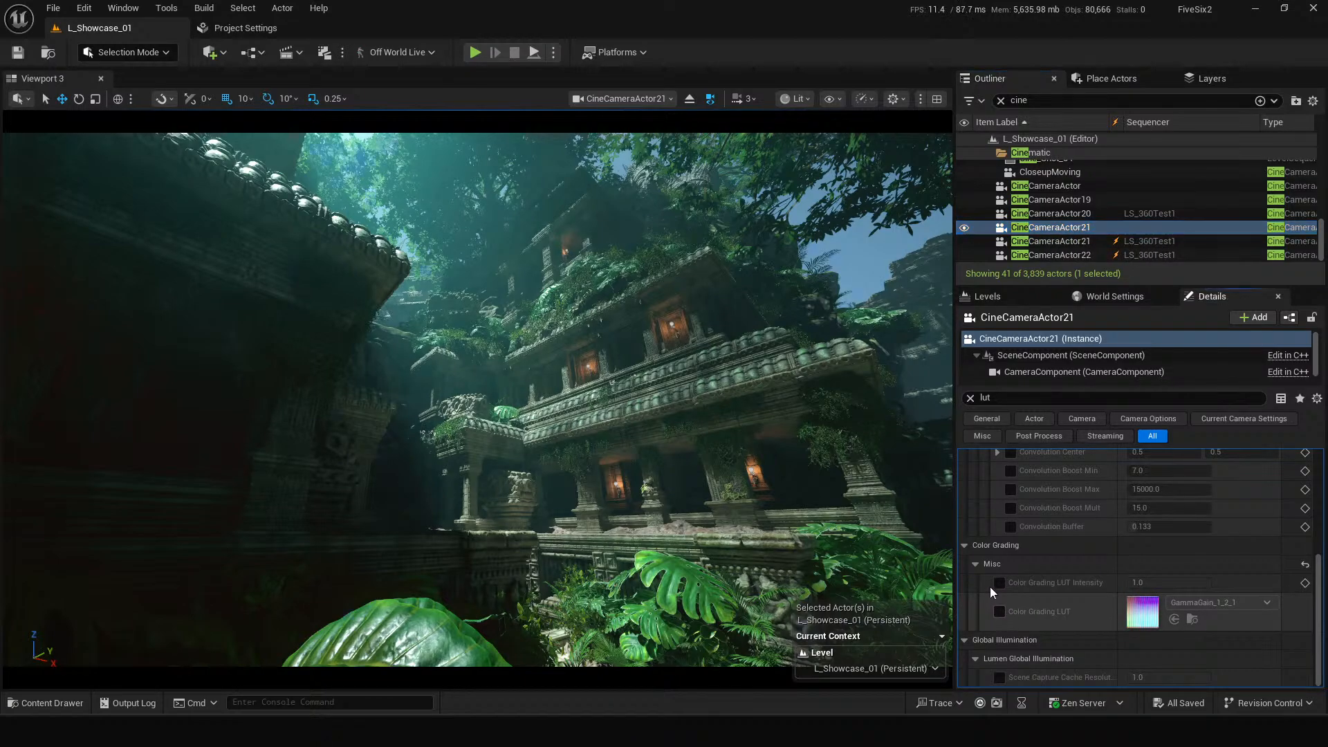
click(999, 583)
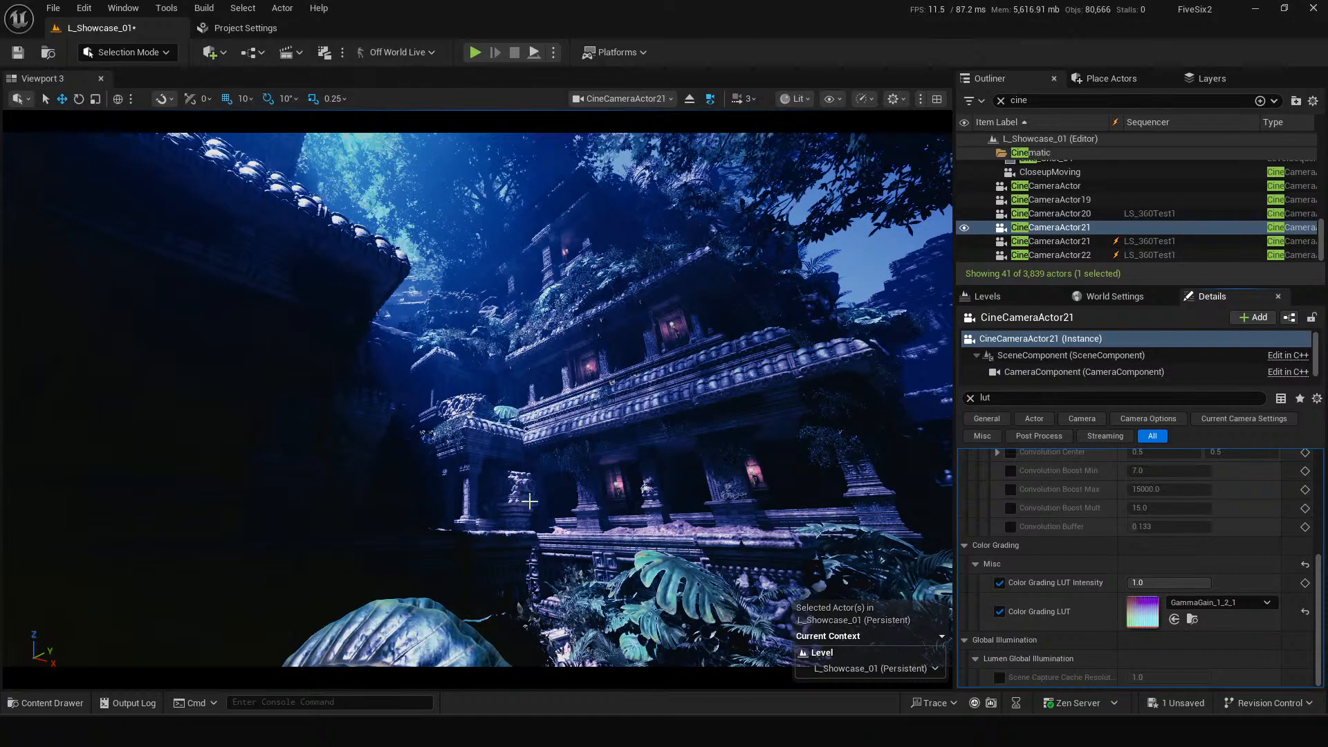
Compare the LUT-graded Unreal viewport with the graded temple shot in DaVinci Resolve.
mouse_move(509, 733)
click(509, 695)
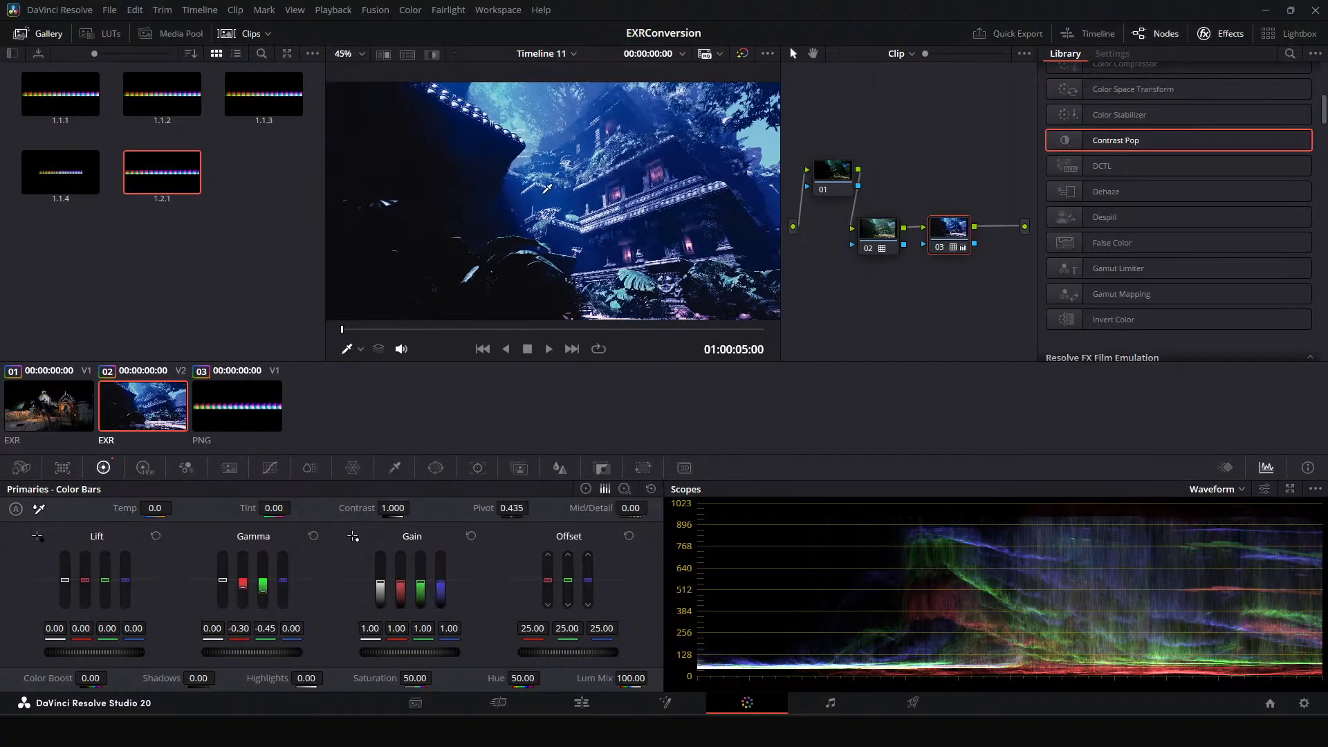
click(1273, 11)
Undo the viewport camera move and the Color Grading LUT Intensity override, and save the level.
mouse_move(649, 543)
right_down()
mouse_move(796, 545)
mouse_move(660, 543)
mouse_move(661, 526)
right_up()
key(w)
key(s)
key(ctrl+z)
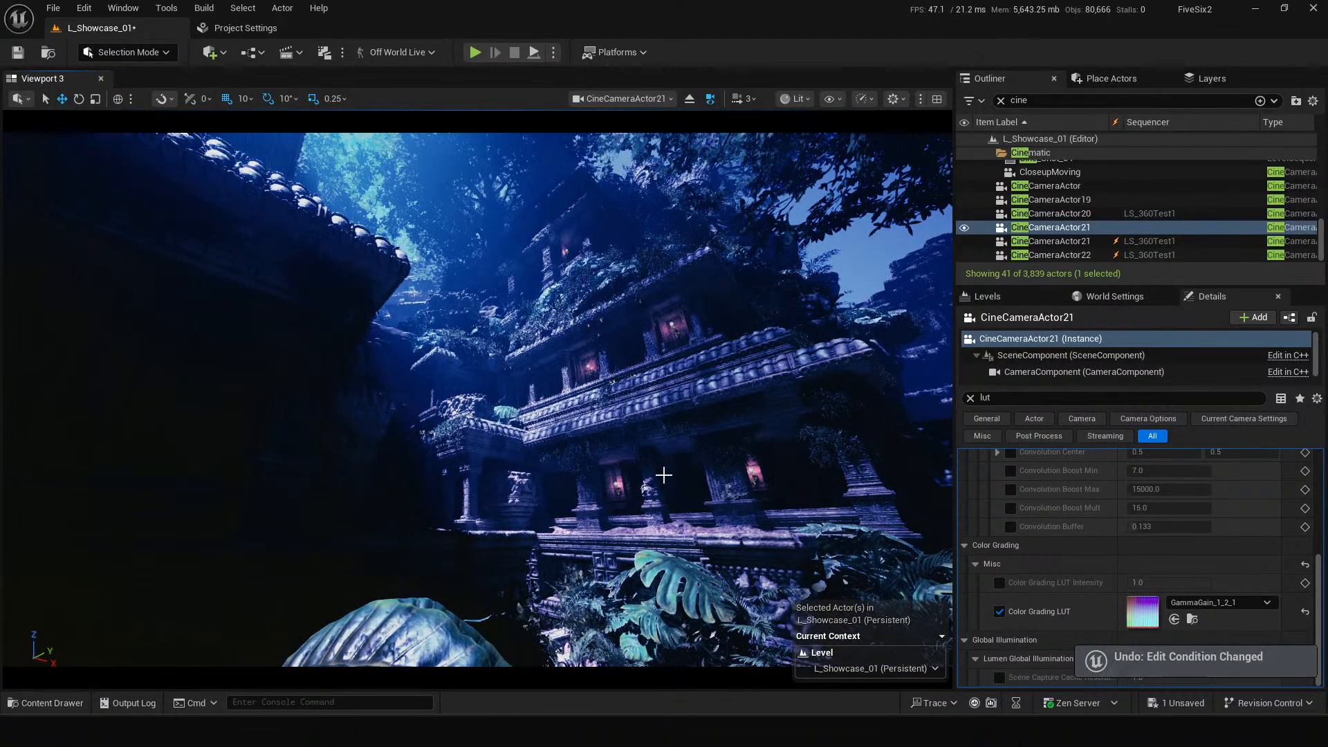
key(ctrl+s)
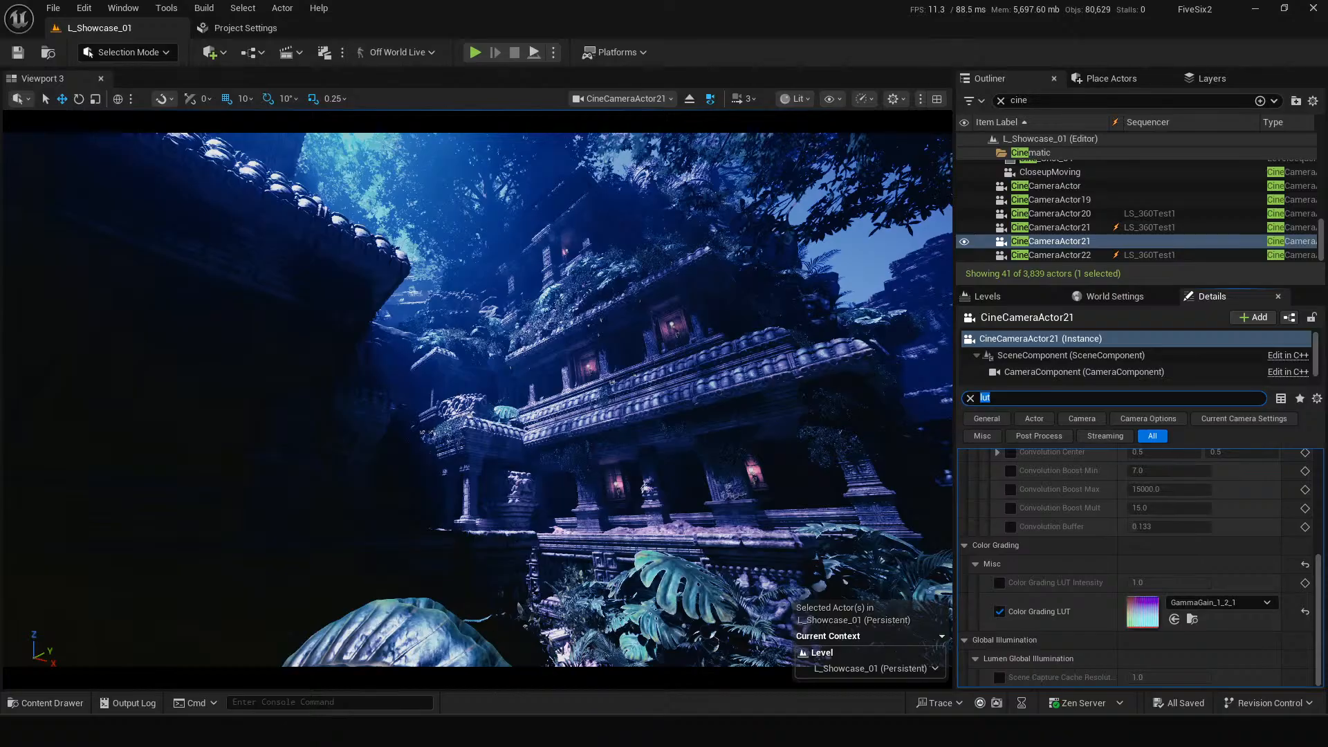
Switch to the browser and find the color neutral LUT image in the documentation.
mouse_move(509, 731)
click(520, 612)
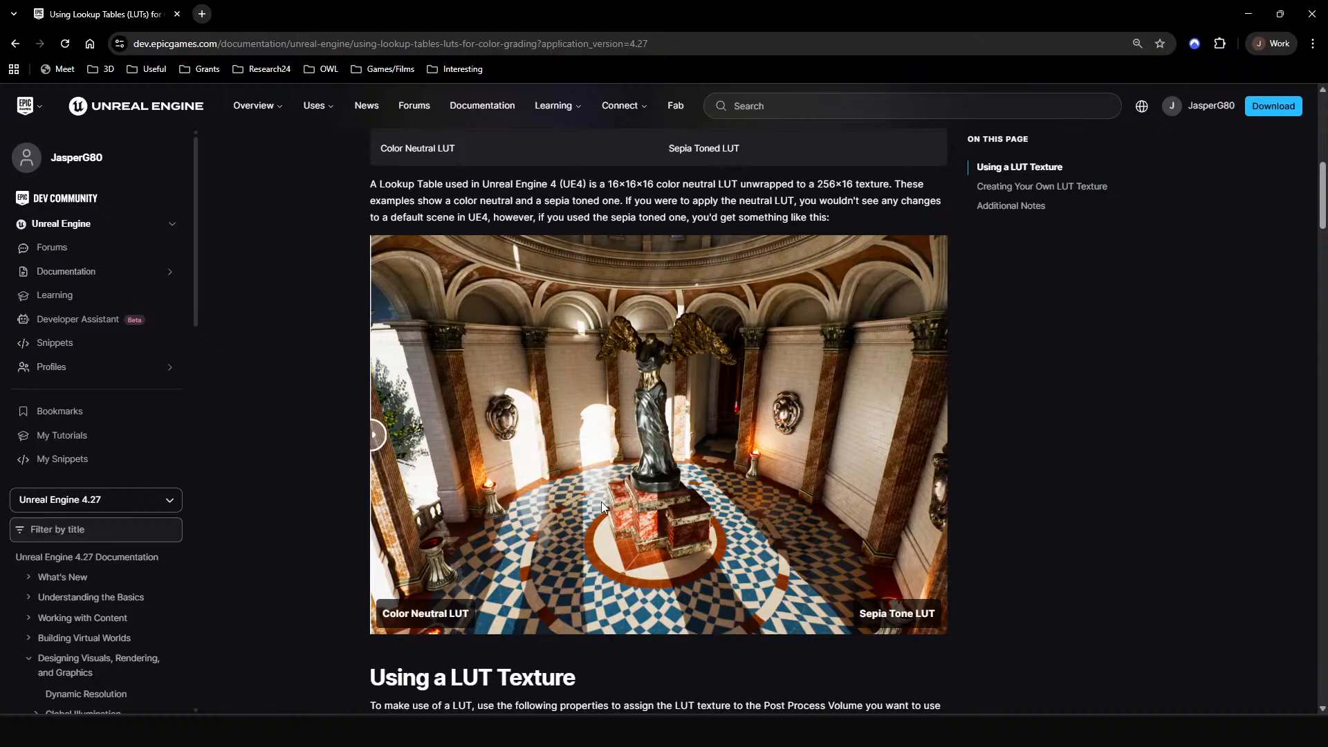
scroll(600, 501, up, 9)
scroll(702, 365, down, 5)
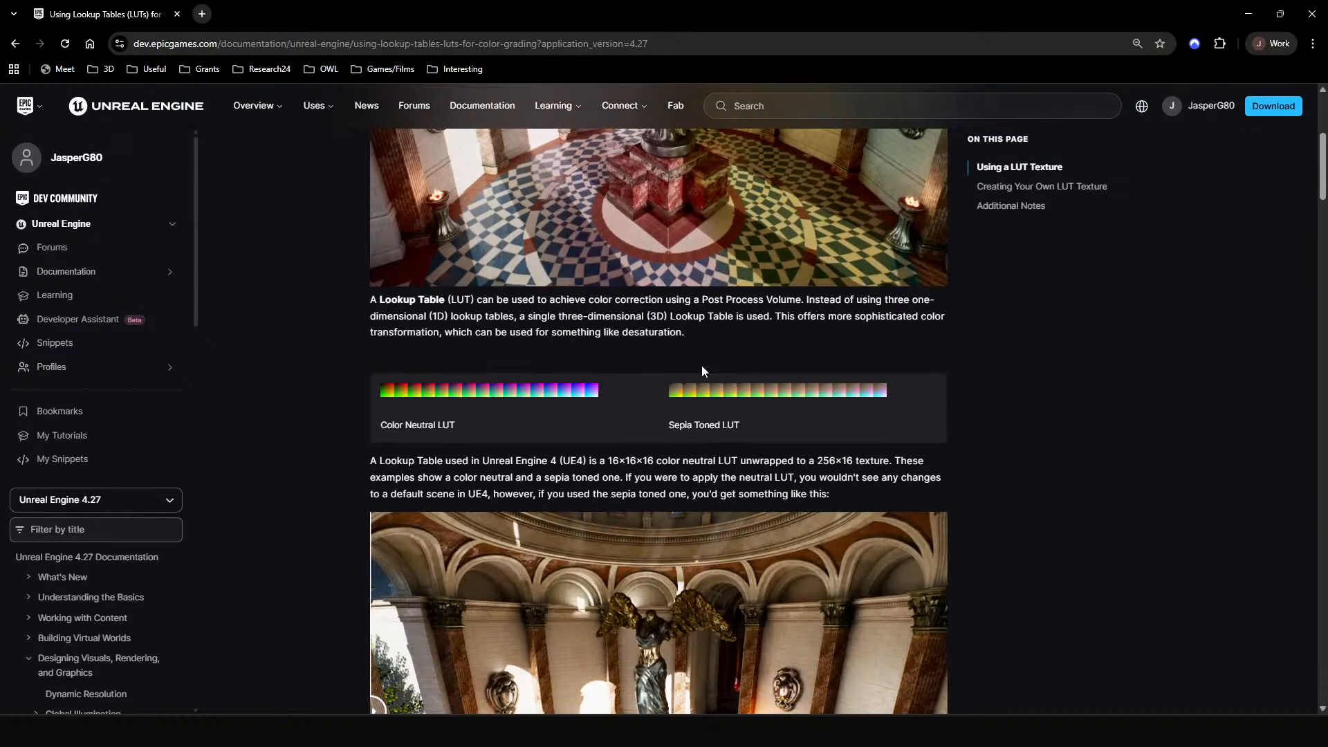
Try to save the color neutral LUT image into the F:\OWL\LUTS folder.
right_click(447, 394)
click(337, 428)
right_click(474, 395)
click(549, 432)
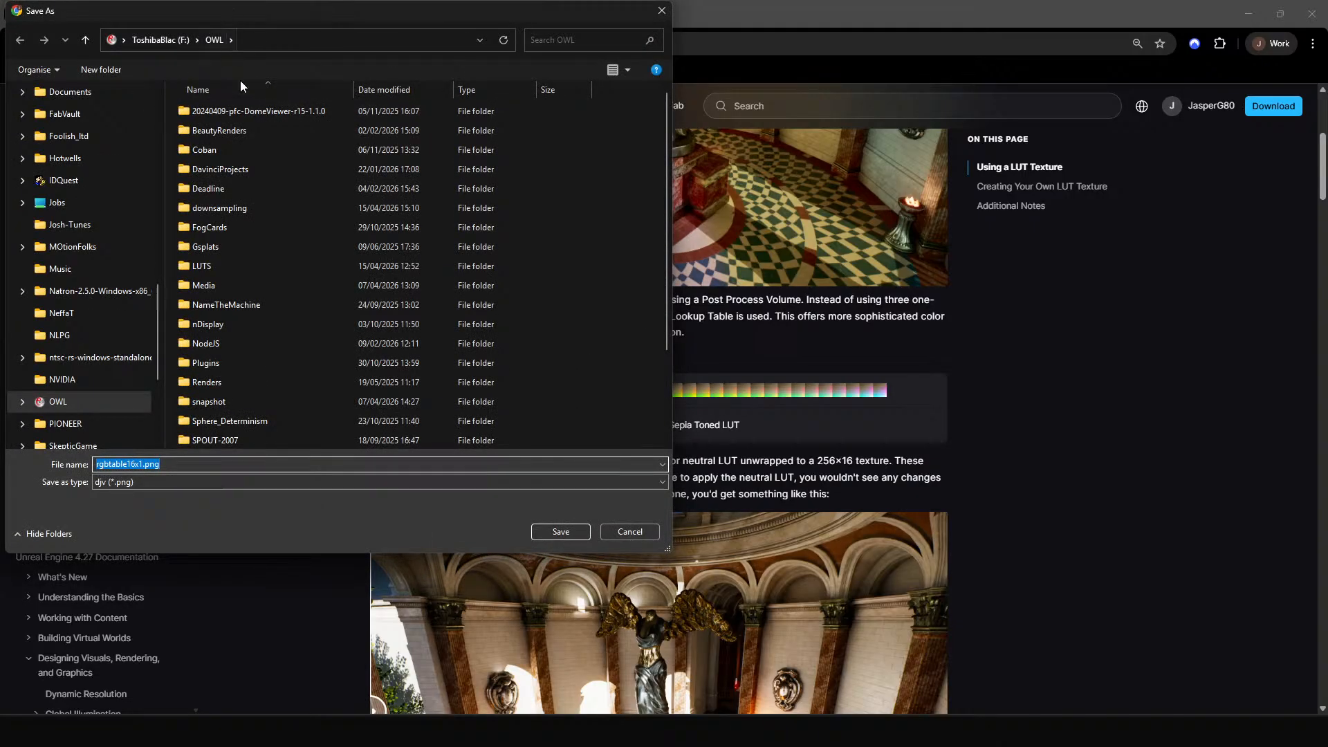
double_click(247, 265)
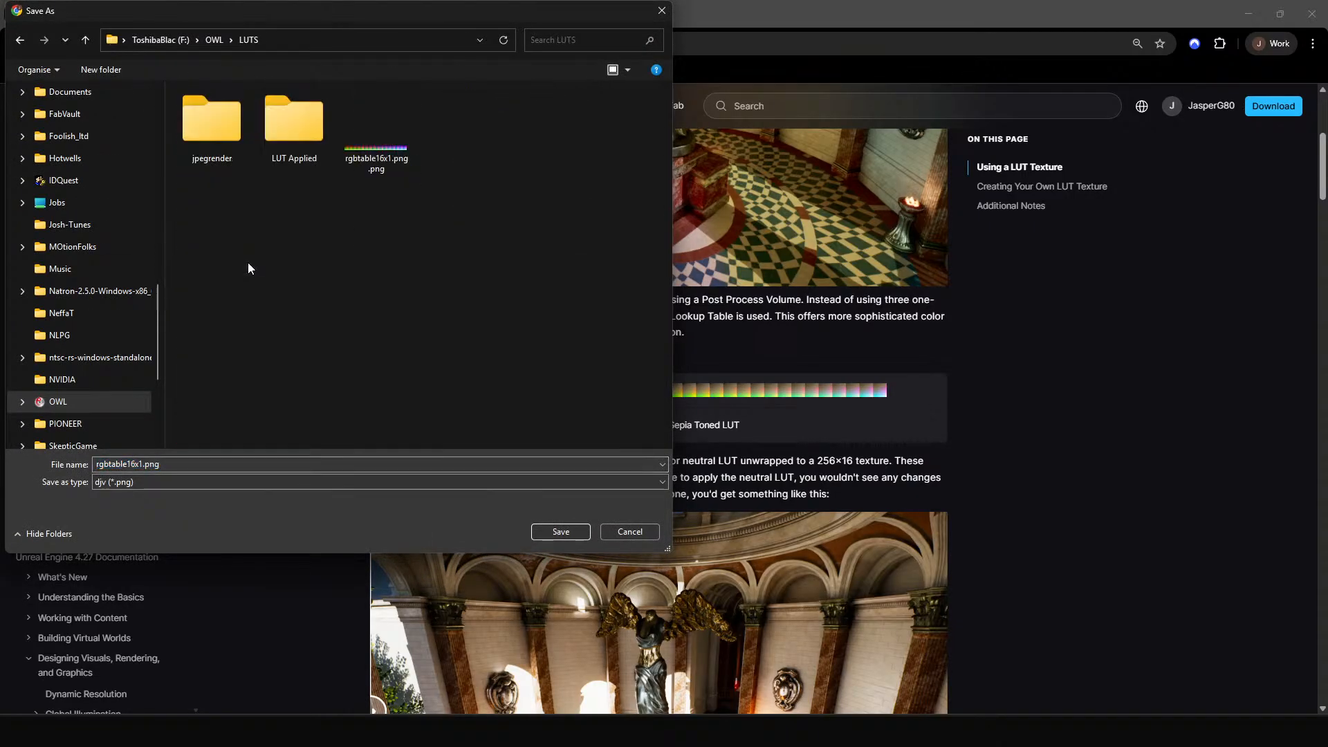
click(392, 168)
mouse_move(418, 4)
mouse_down()
mouse_move(381, 18)
mouse_move(420, 5)
mouse_up()
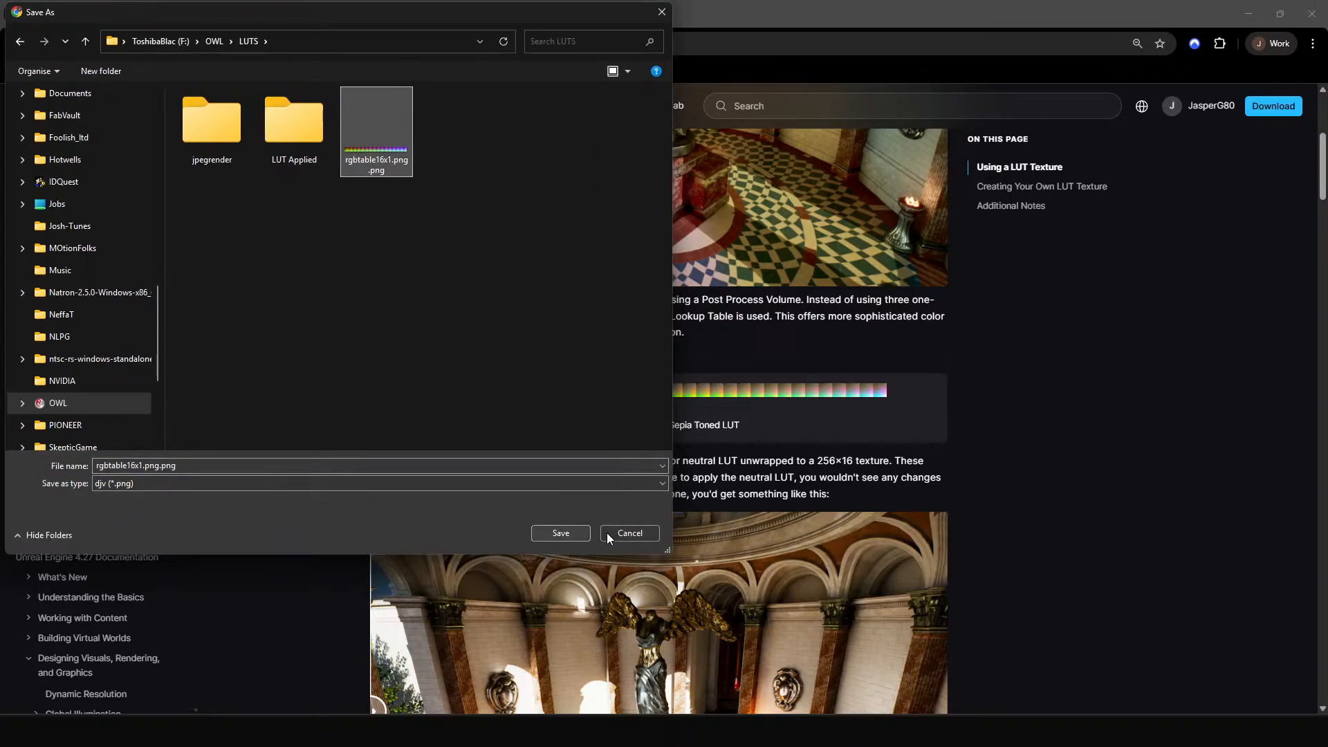
click(359, 32)
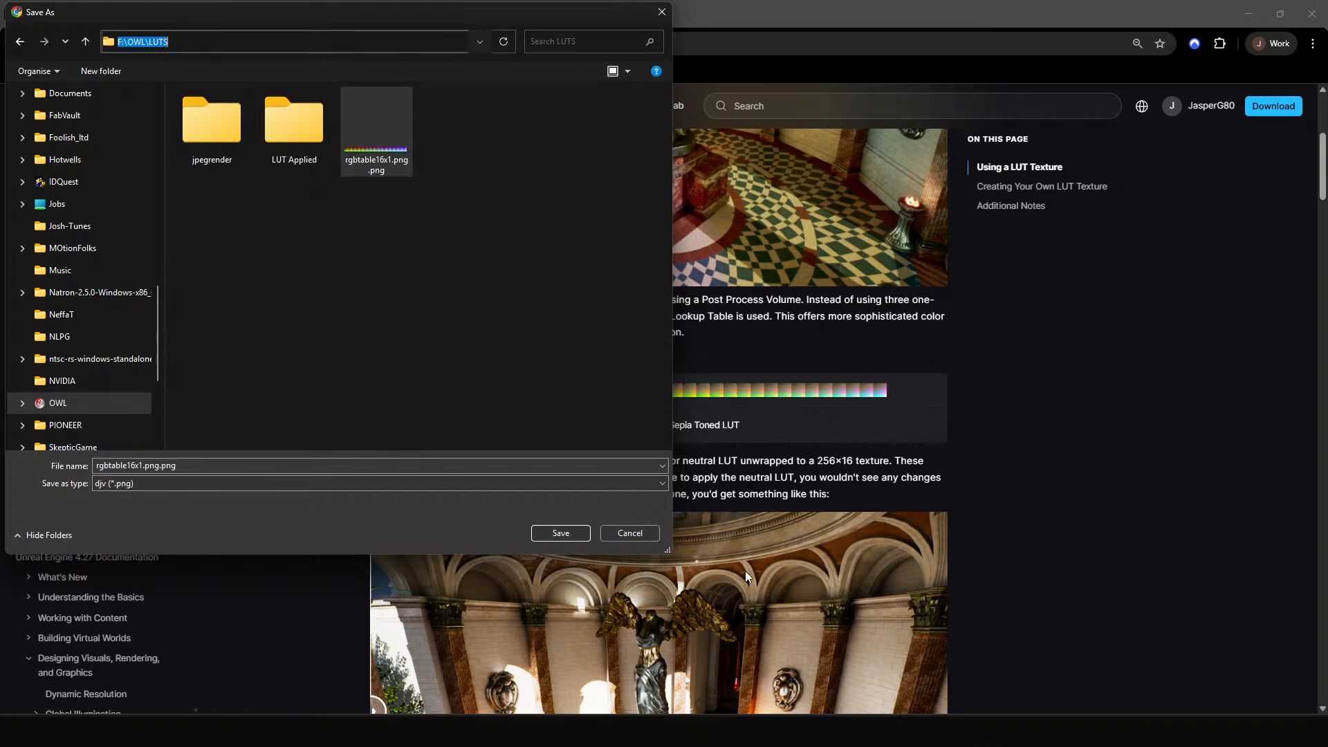
click(630, 536)
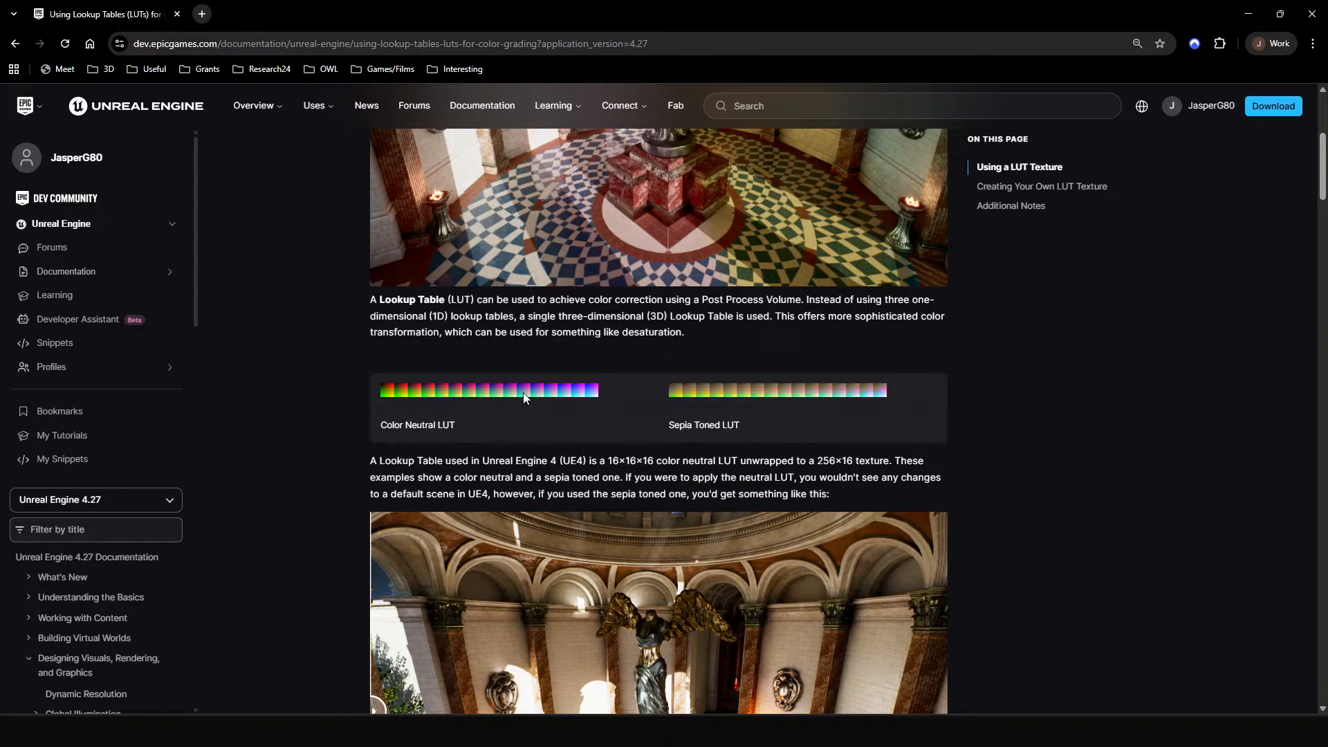
Switch to File Explorer, check rgbtable16x1.png.png in the LUTS folder, and minimize the window.
mouse_move(307, 711)
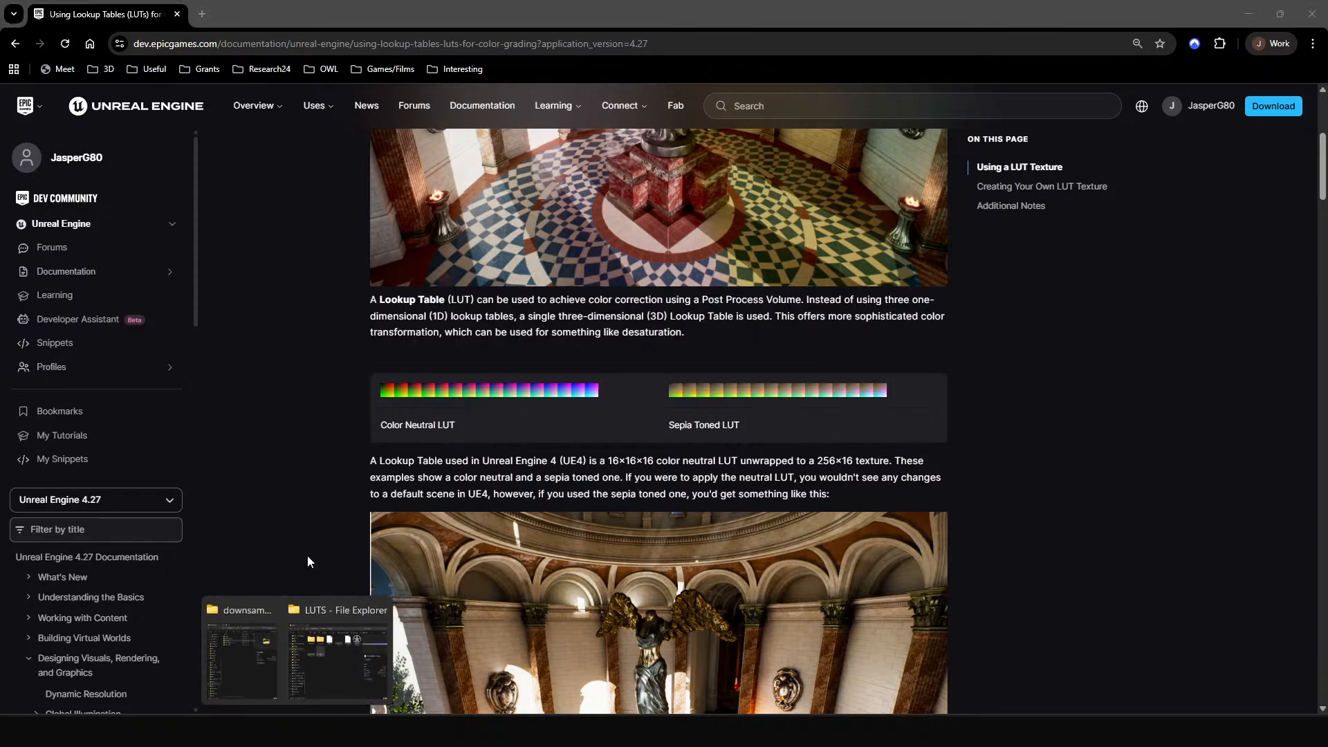
click(333, 682)
click(565, 395)
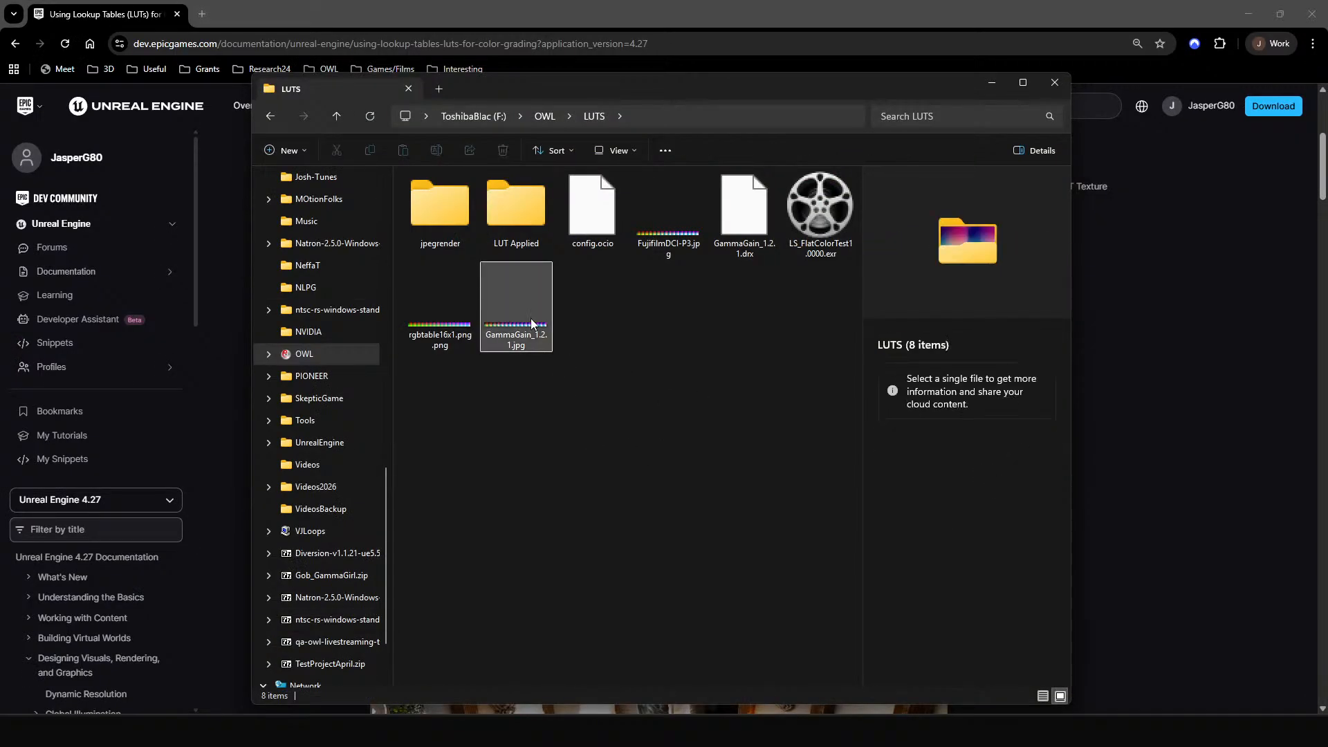
drag(628, 88, 783, 76)
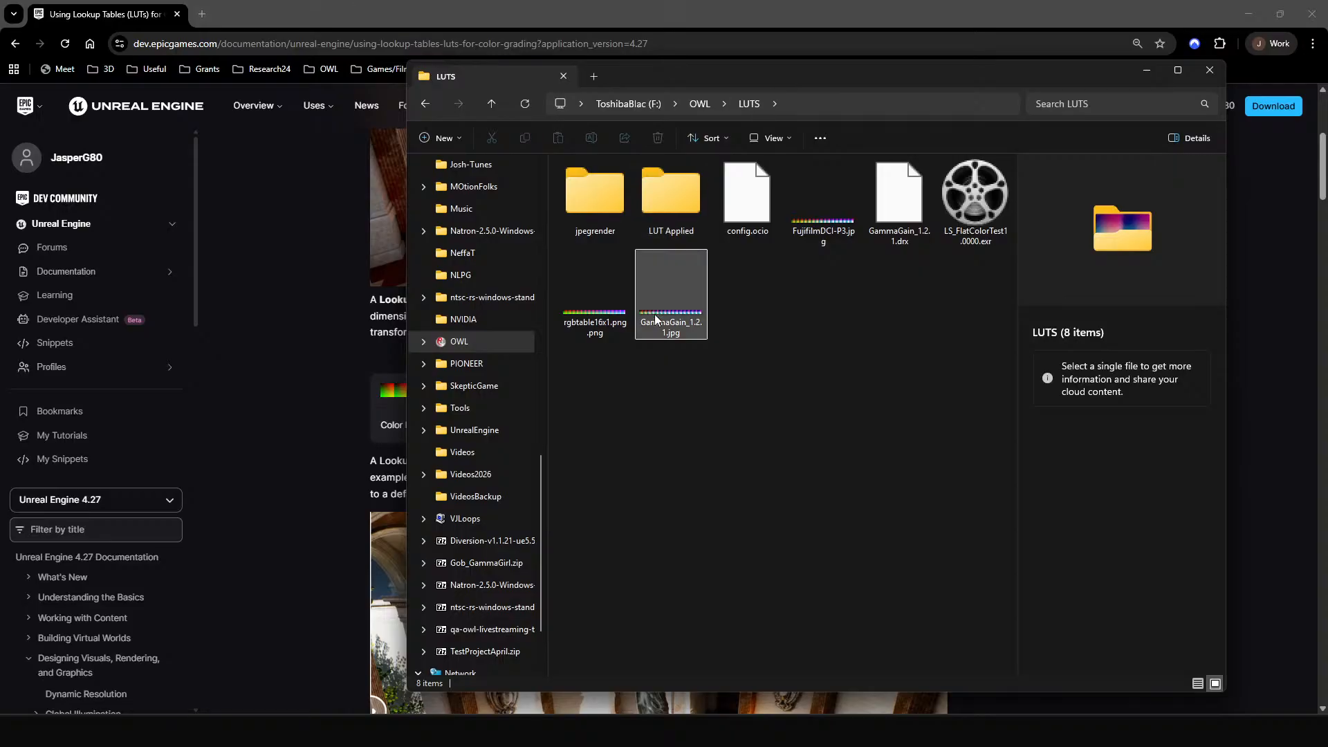
click(594, 325)
click(1139, 72)
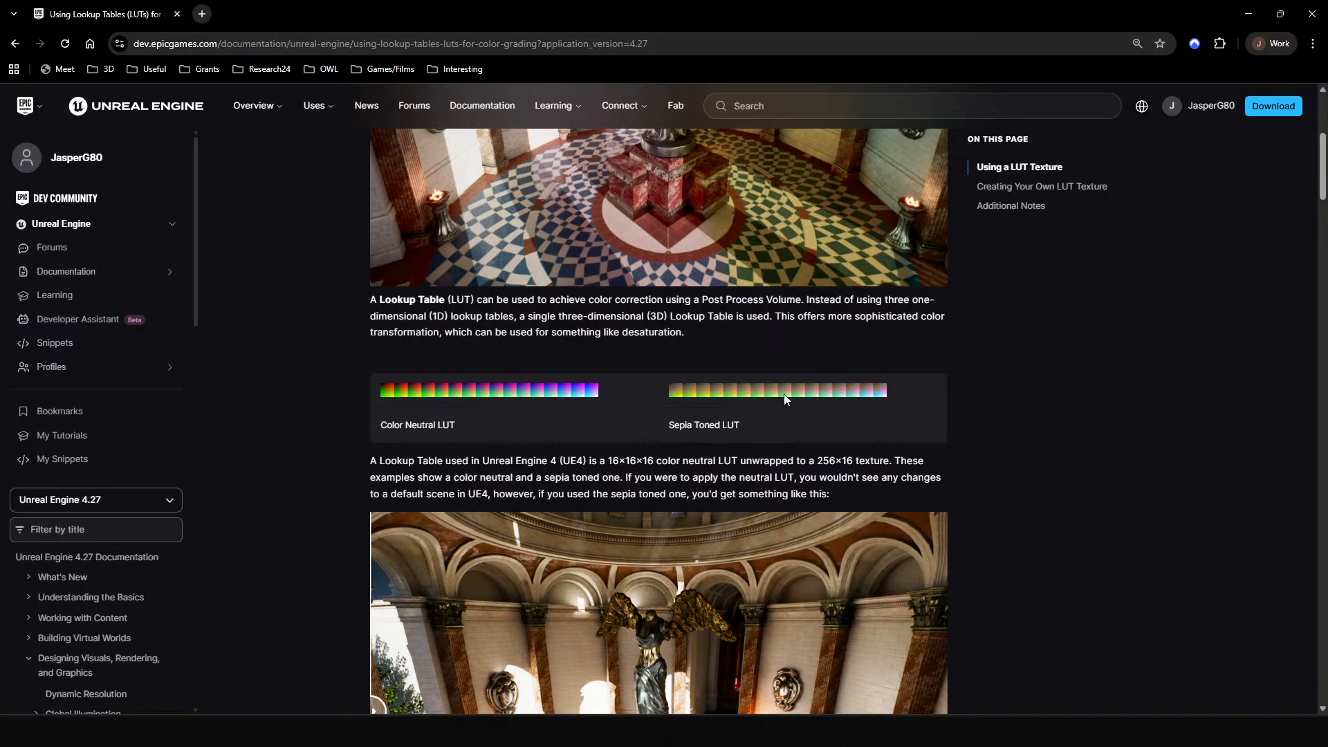
Look through the LUT documentation for a neutral LUT download and open the LUT Texture Example link in a new tab.
scroll(650, 346, down, 10)
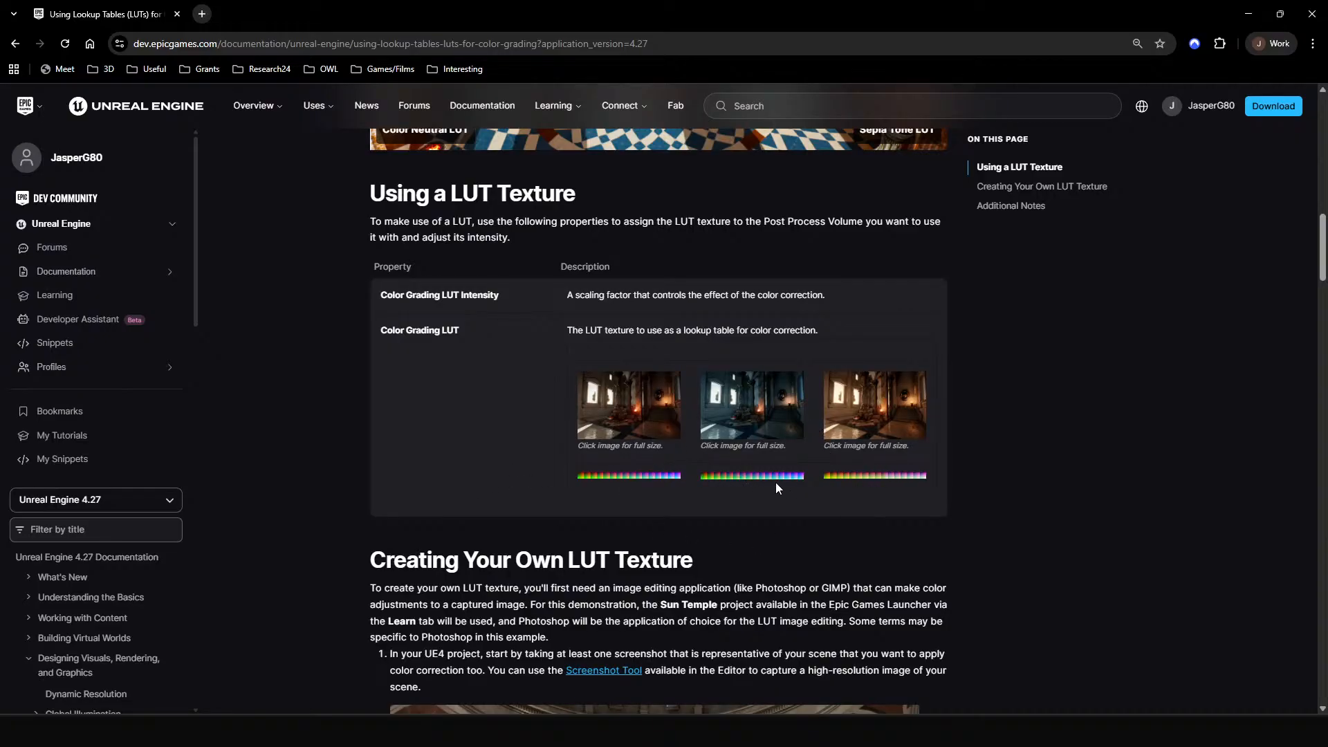
scroll(736, 475, down, 20)
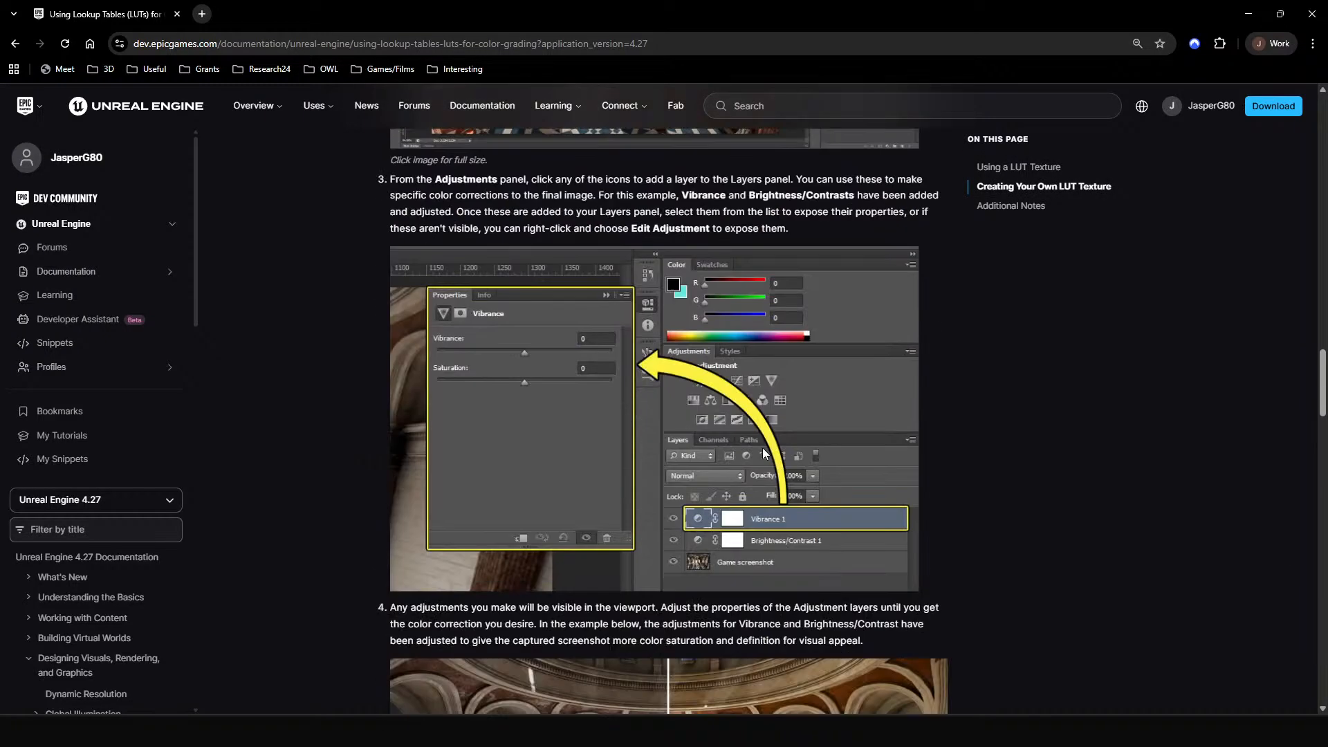
scroll(768, 478, up, 20)
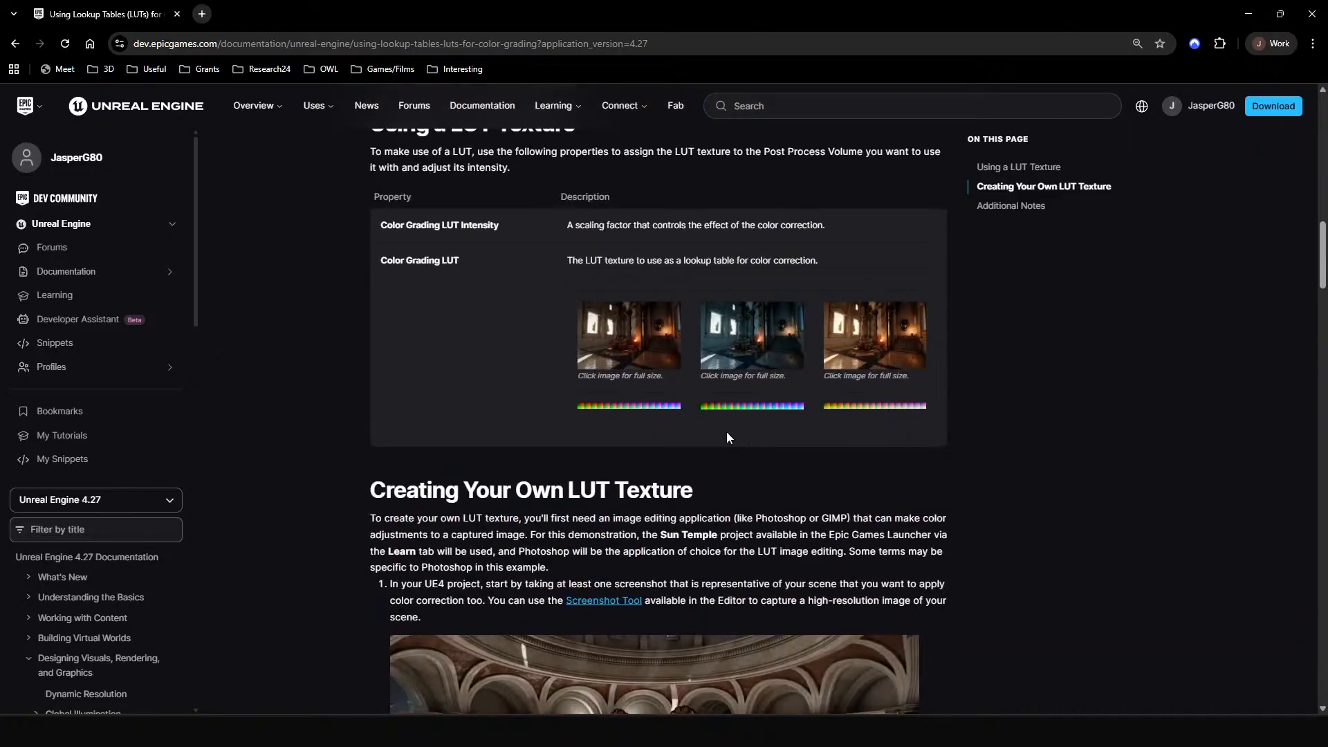
scroll(671, 491, down, 14)
scroll(671, 494, down, 10)
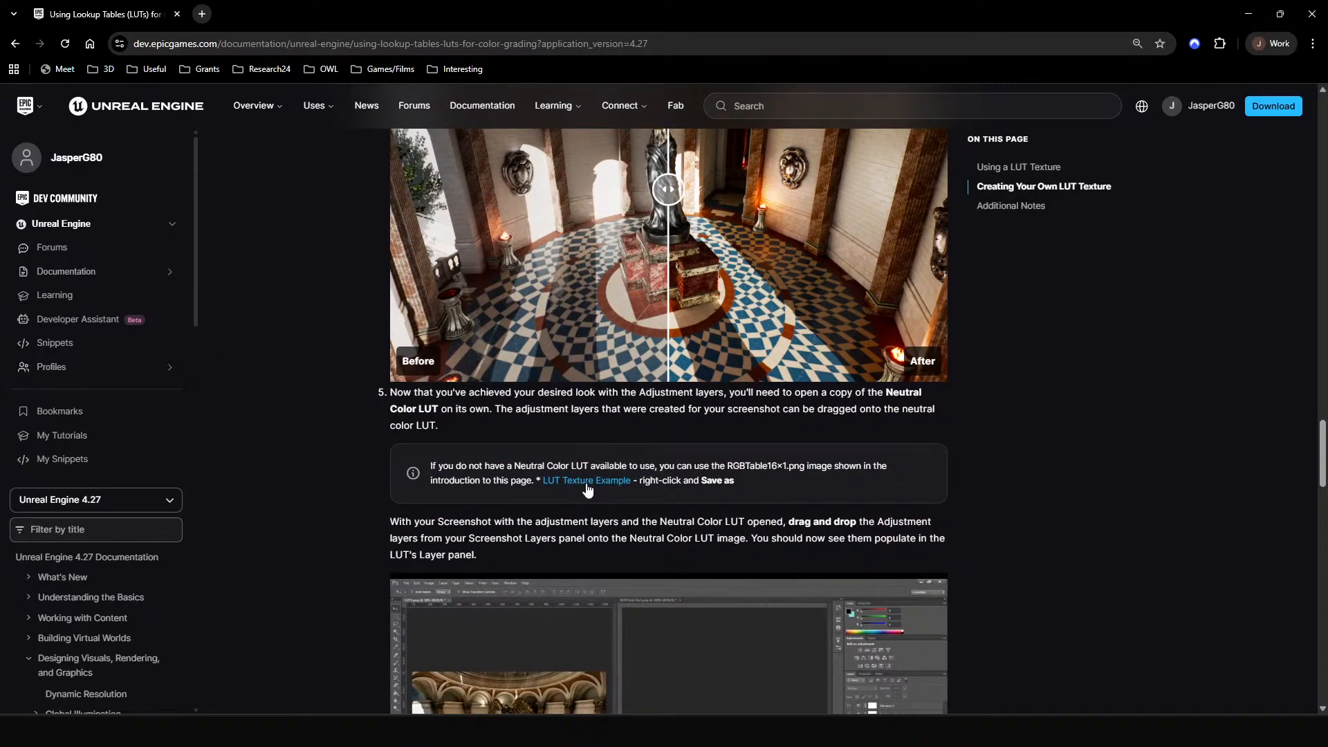
middle_click(587, 484)
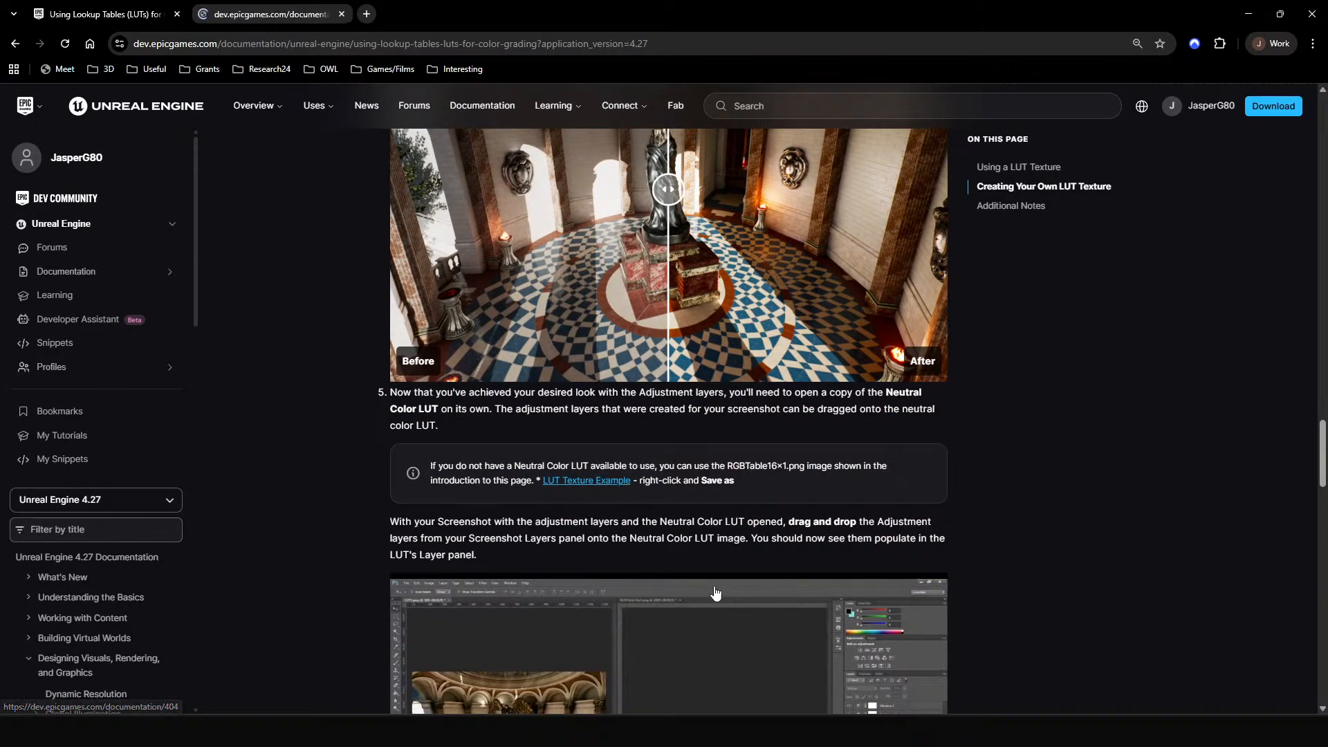
Save the middle example LUT image from the Color Grading LUT row as lut_greenish.png in the F:\OWL\LUTS folder.
scroll(695, 599, up, 20)
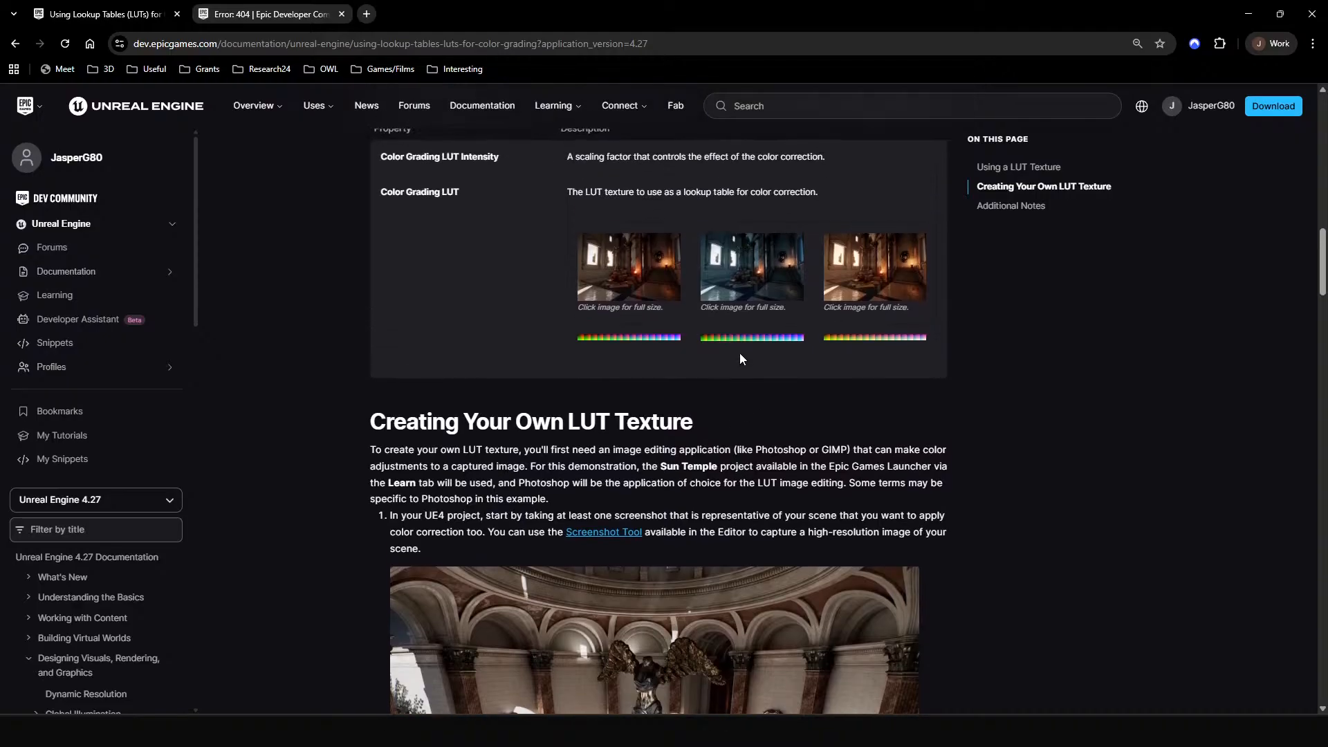
right_click(749, 338)
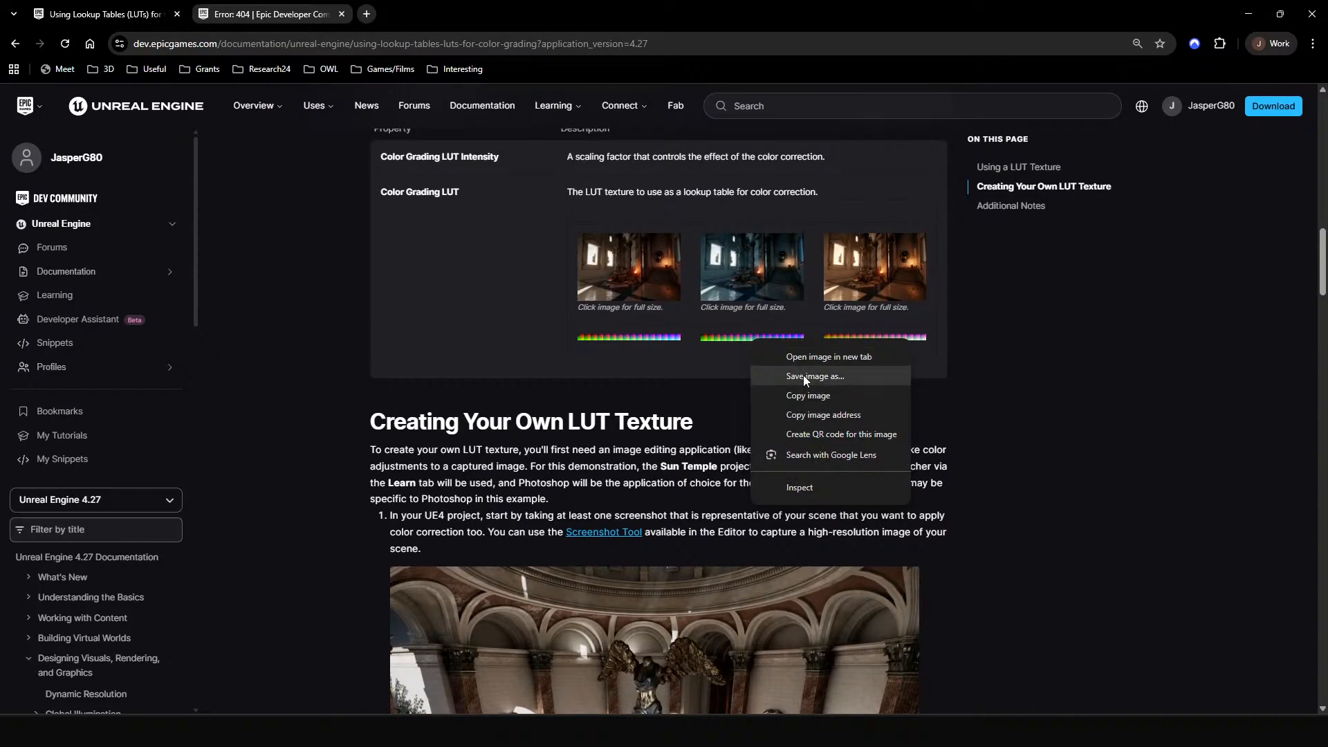
click(782, 375)
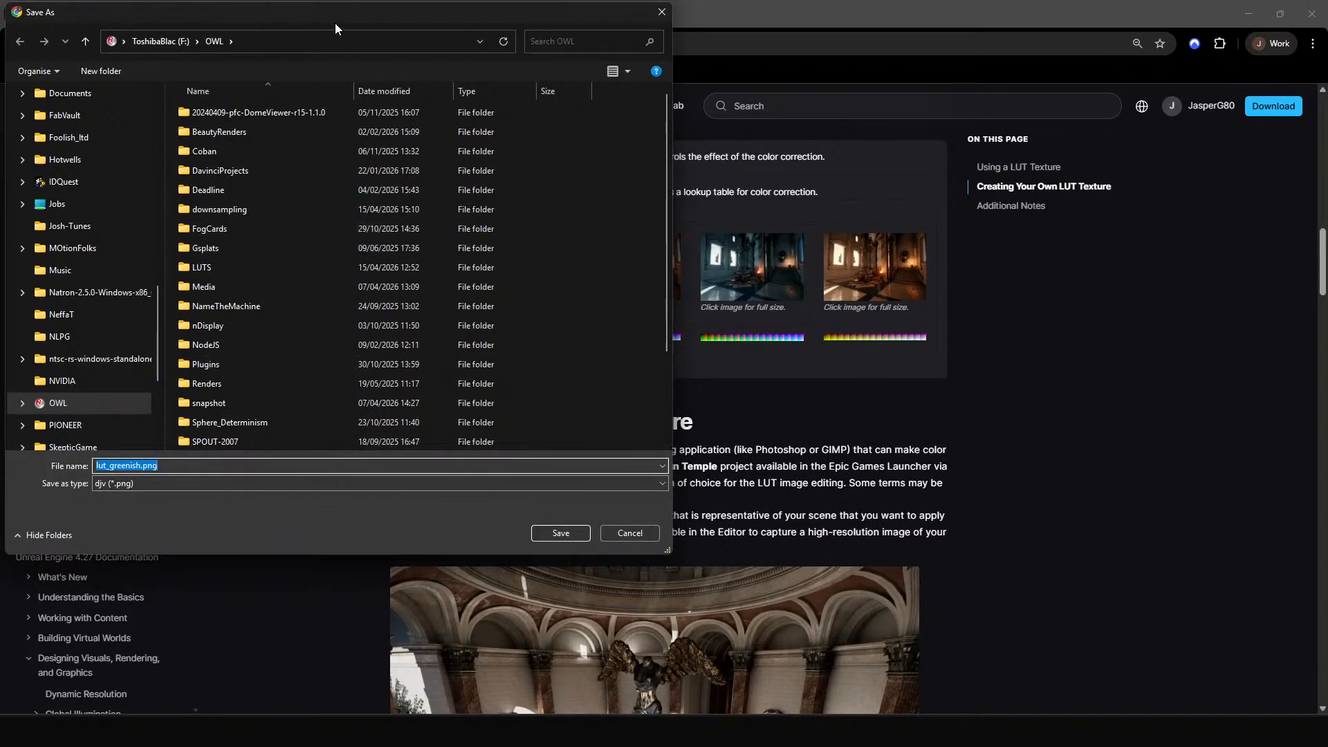
drag(339, 26, 0, 28)
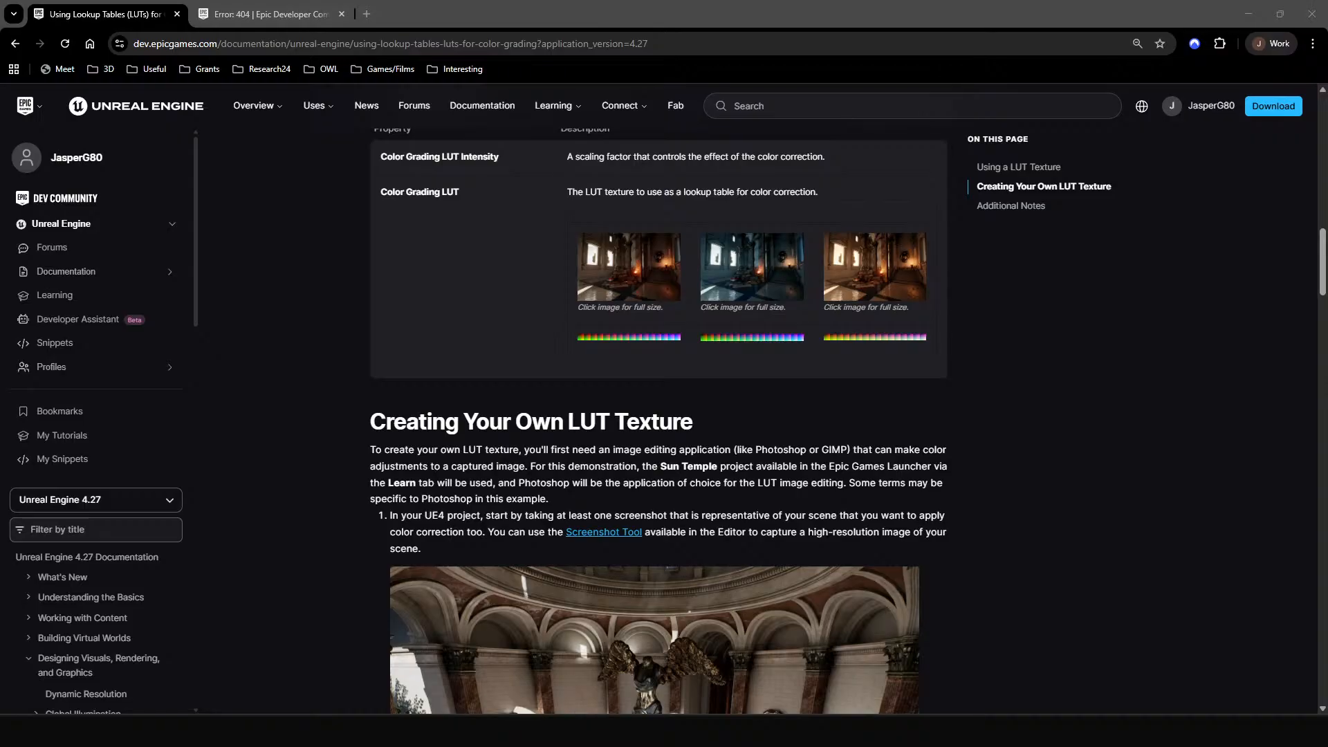
key(Return)
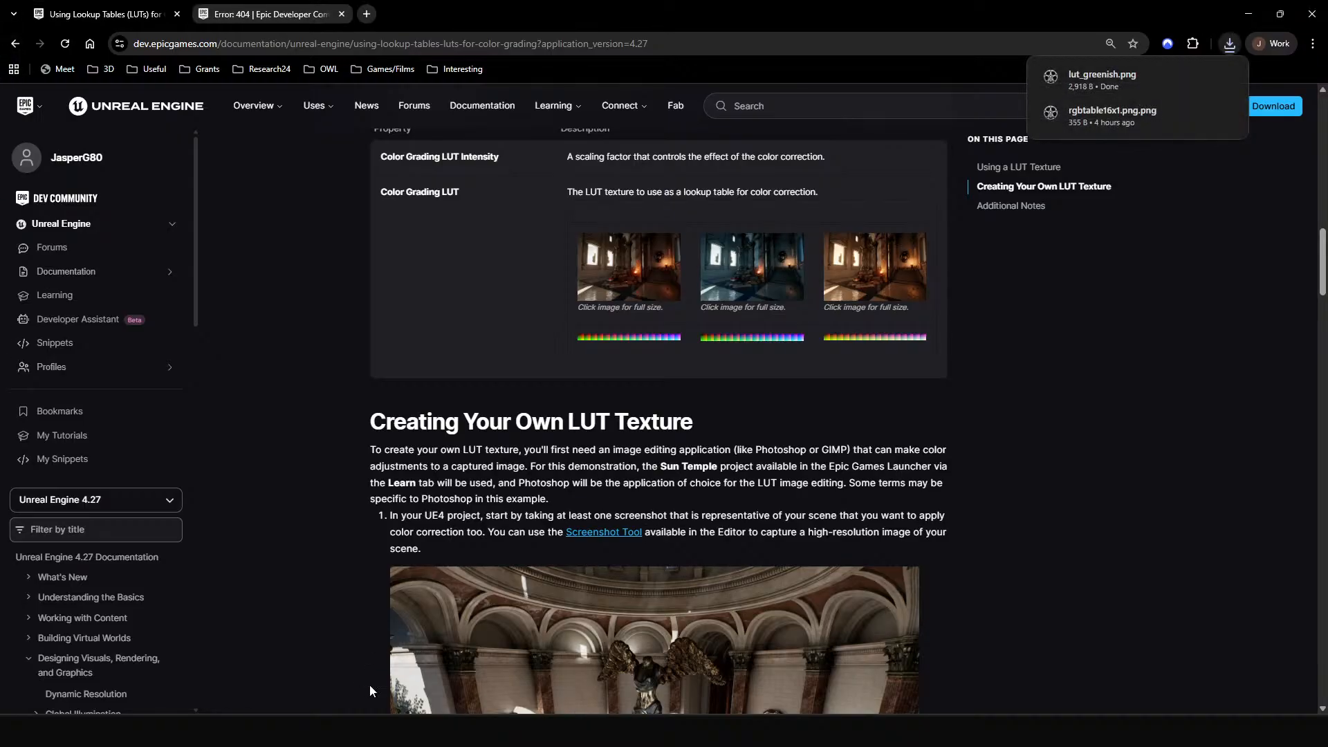
Show the downloaded lut_greenish.png in File Explorer, move that window aside, and switch to Unreal Editor.
click(1201, 78)
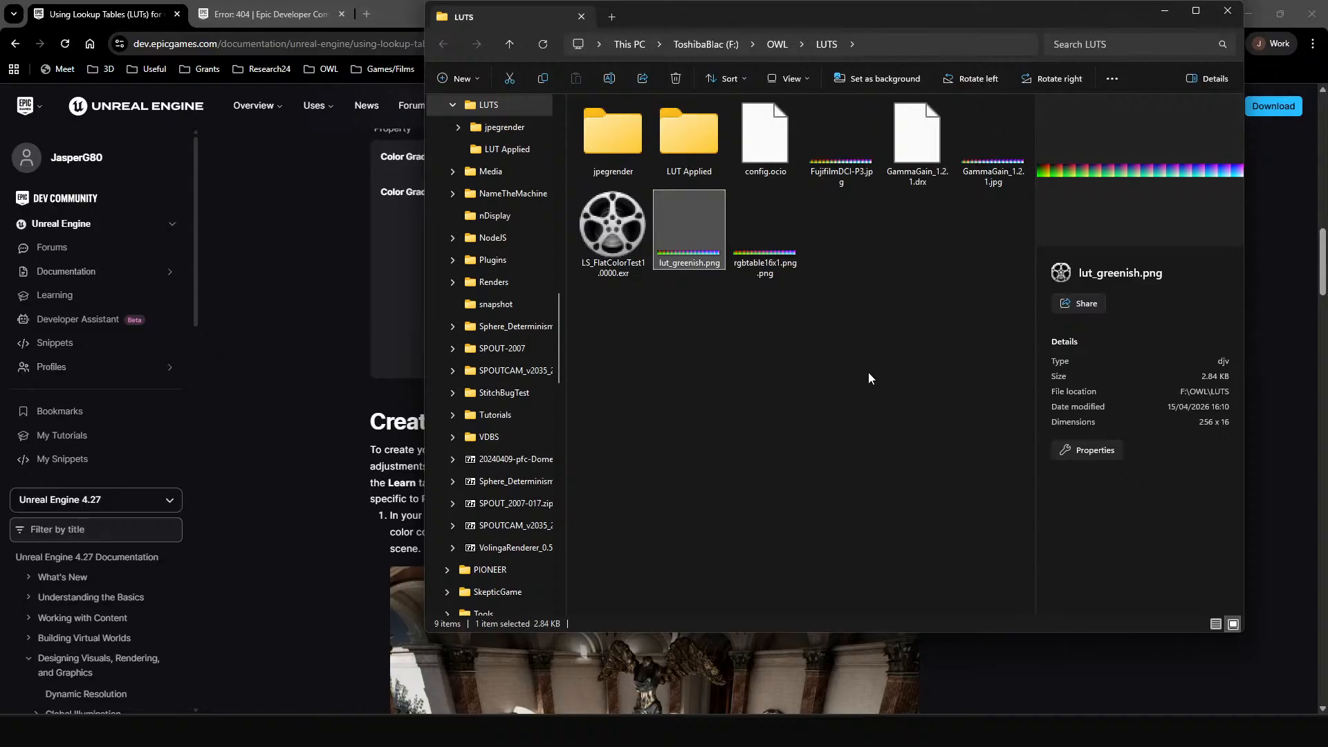
drag(806, 14, 1327, 179)
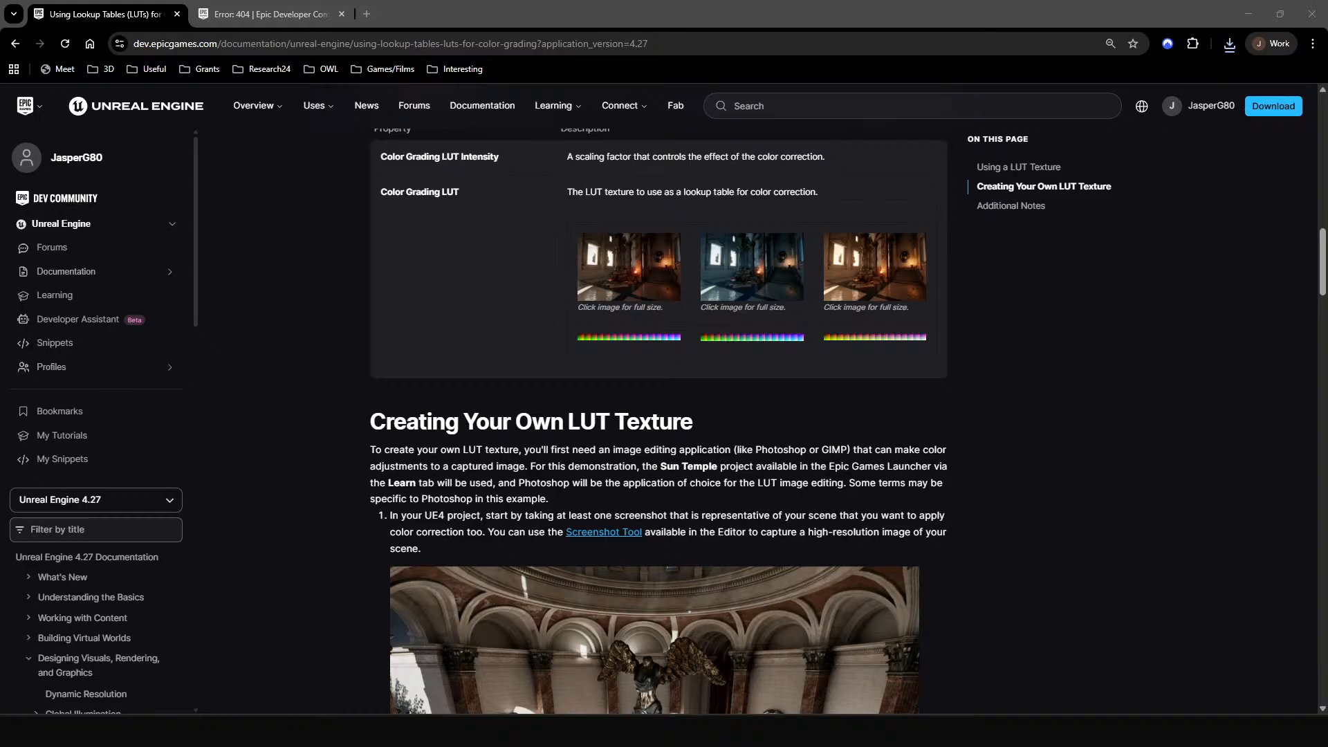
mouse_move(570, 730)
click(434, 665)
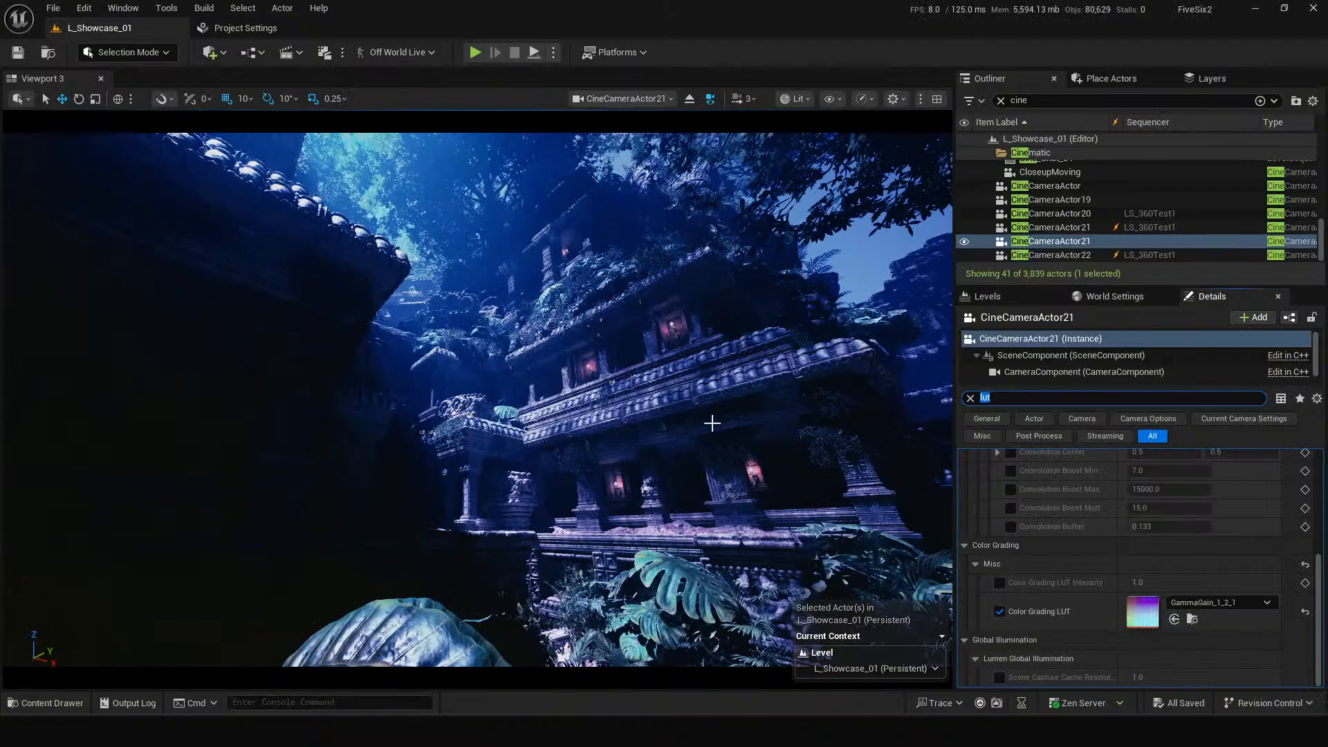
Import lut_greenish.png from File Explorer into the project's LUTs content folder and save the new texture.
click(788, 406)
key(ctrl+space)
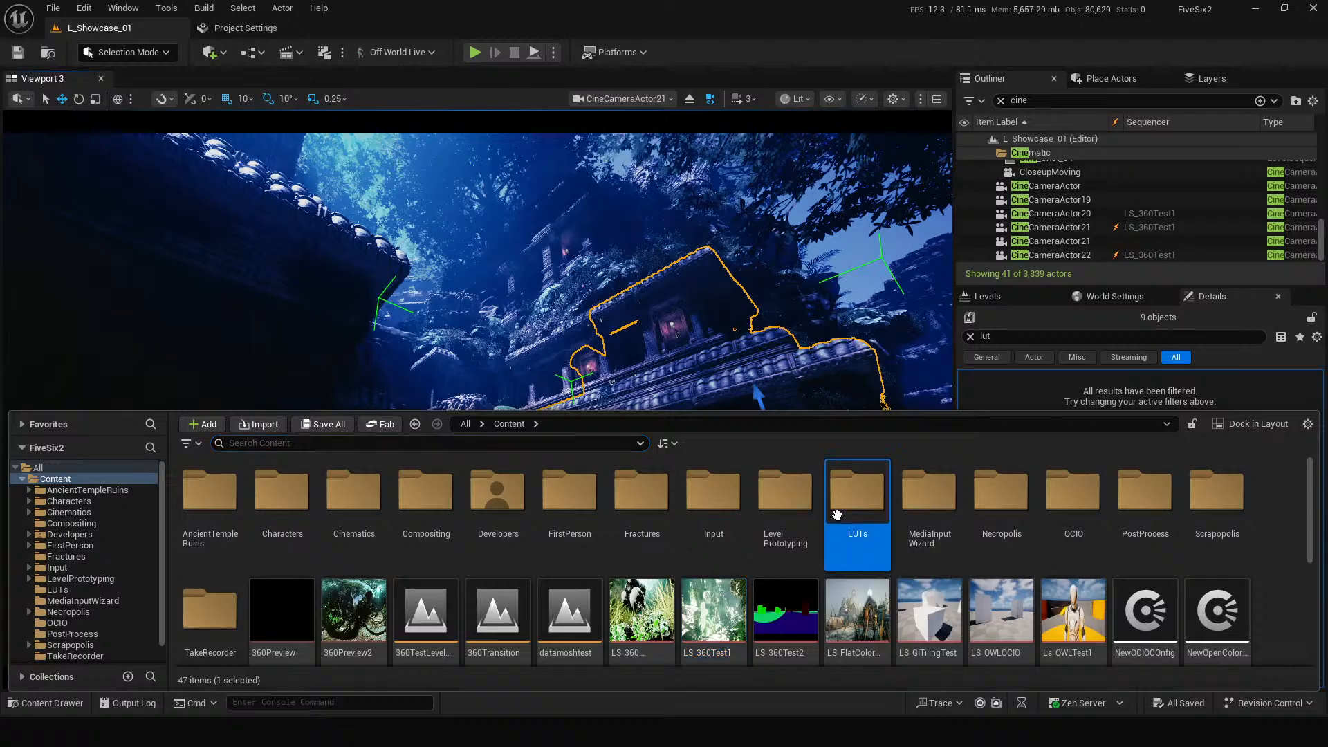
double_click(840, 532)
key(alt+Tab)
drag(994, 357, 552, 572)
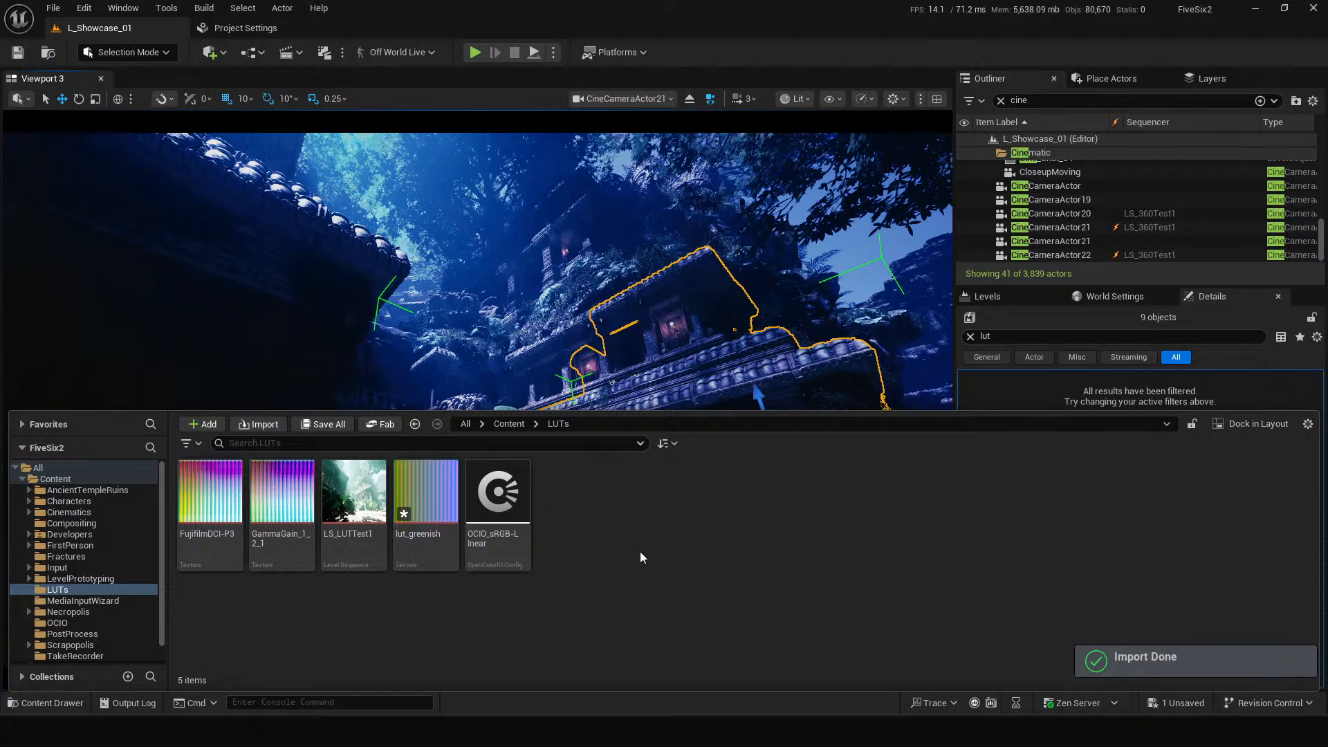
click(425, 498)
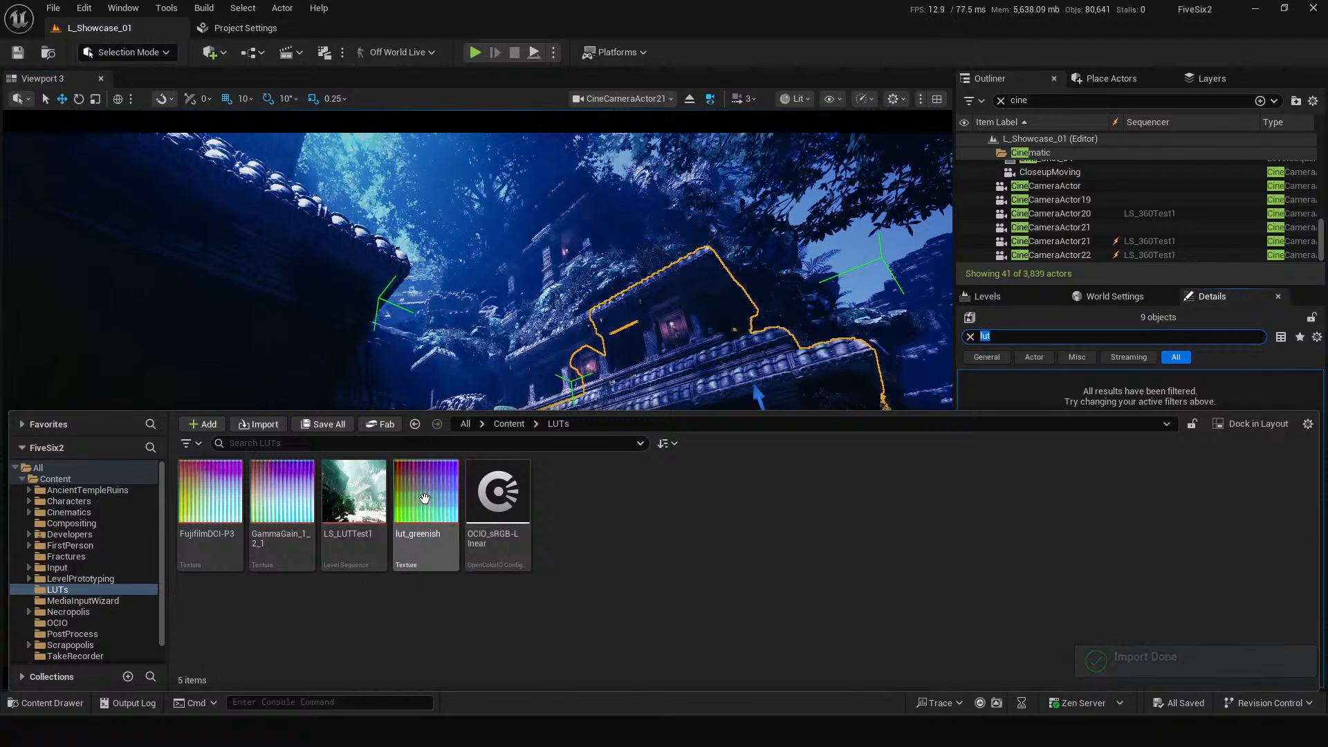
Open the lut_greenish texture in a maximized editor and set its Mip Gen Settings to NoMipmaps.
double_click(423, 499)
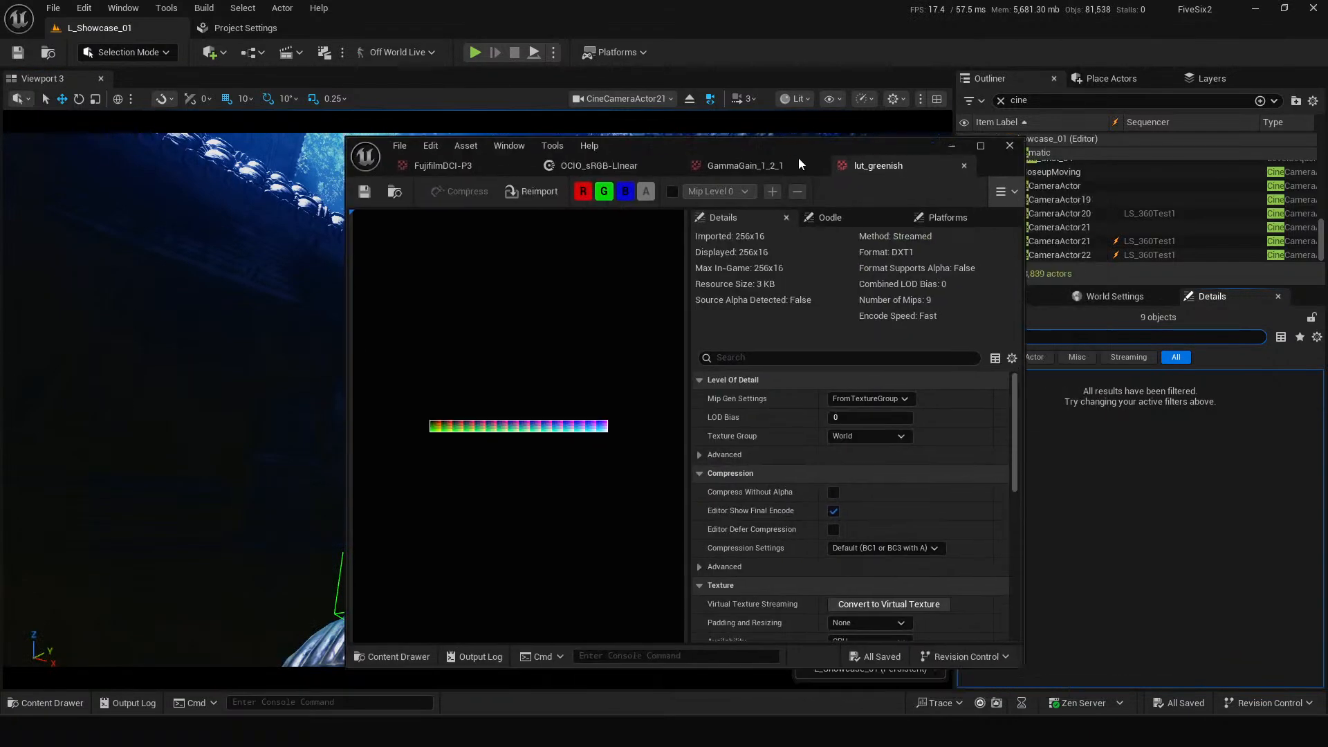
drag(798, 158, 696, 2)
click(992, 261)
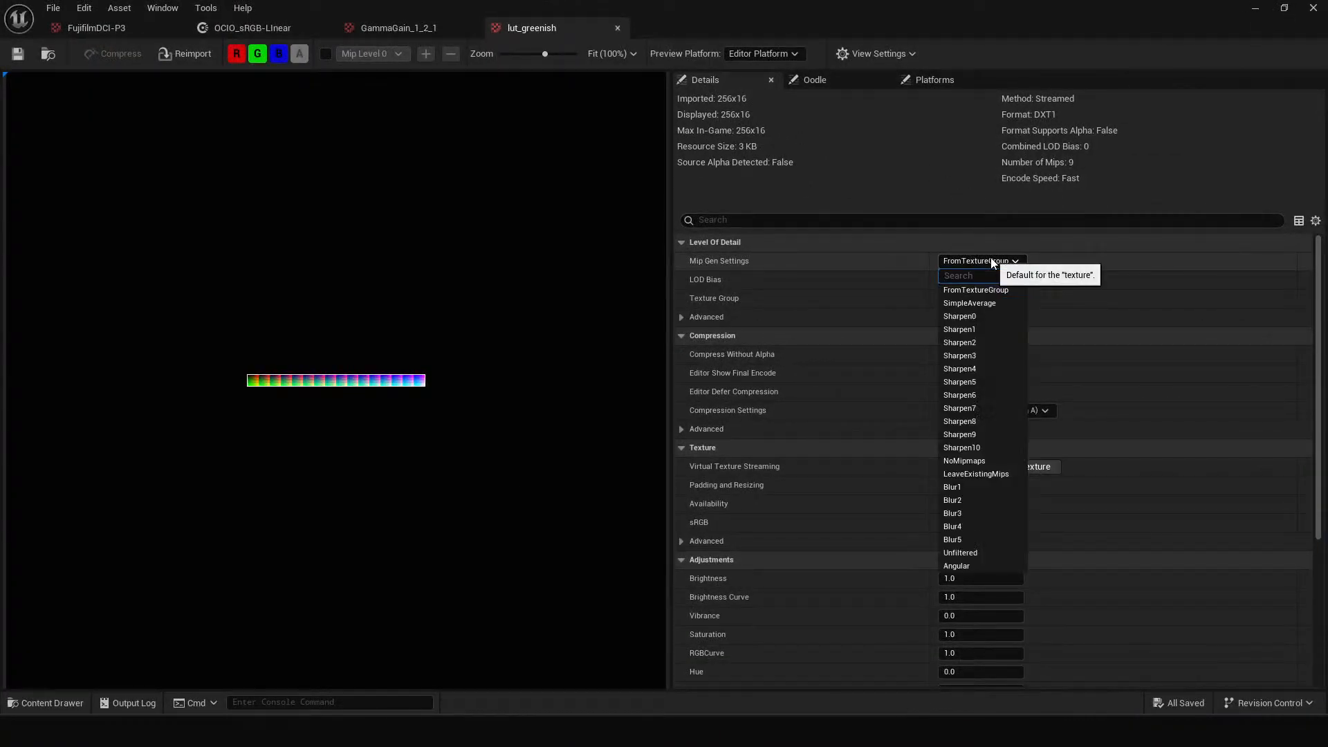
text(mip)
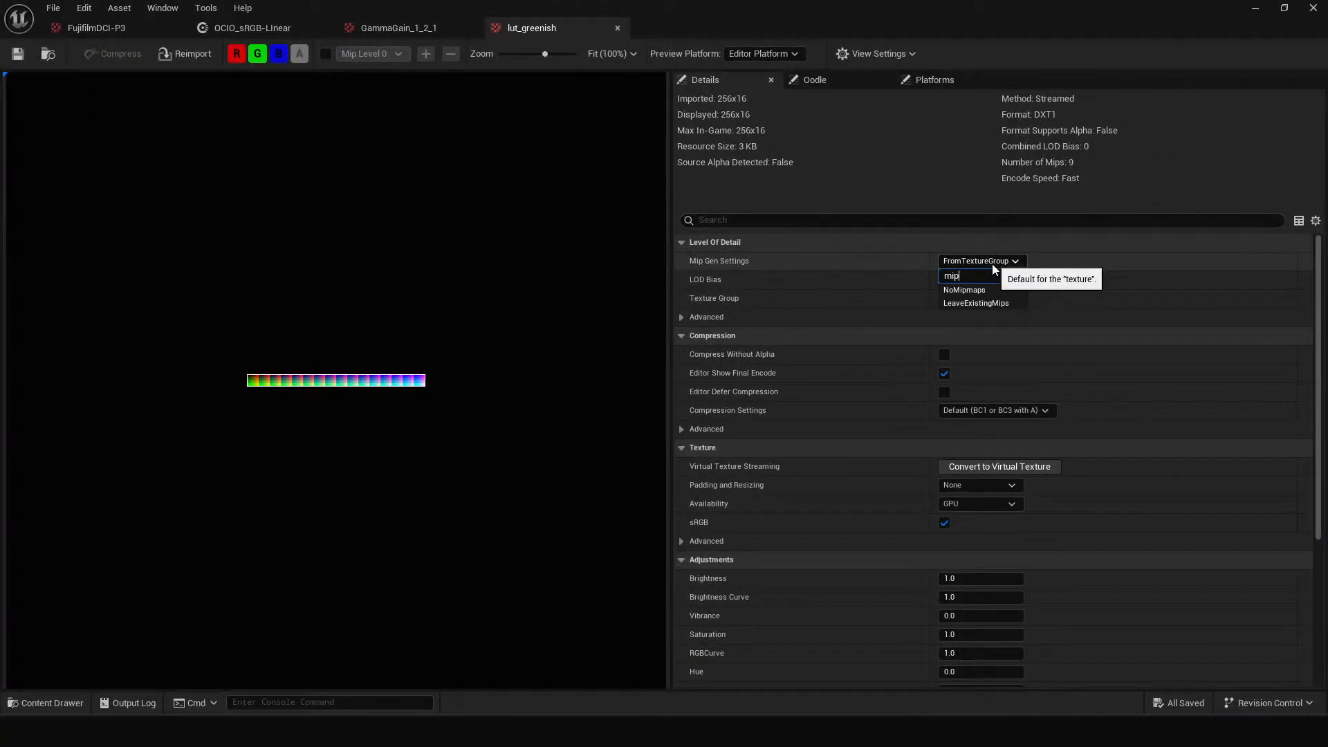
click(980, 293)
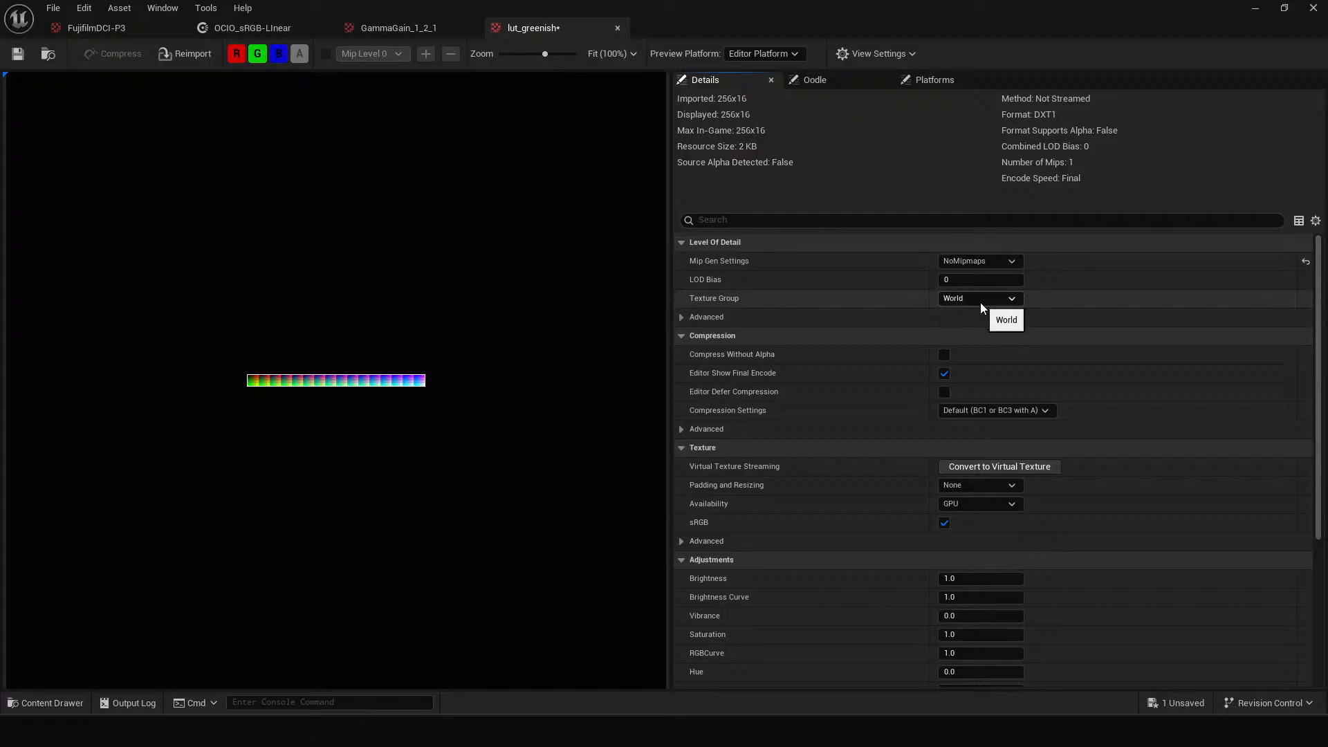
Set the lut_greenish texture's Texture Group to ColorLookupTable.
click(978, 301)
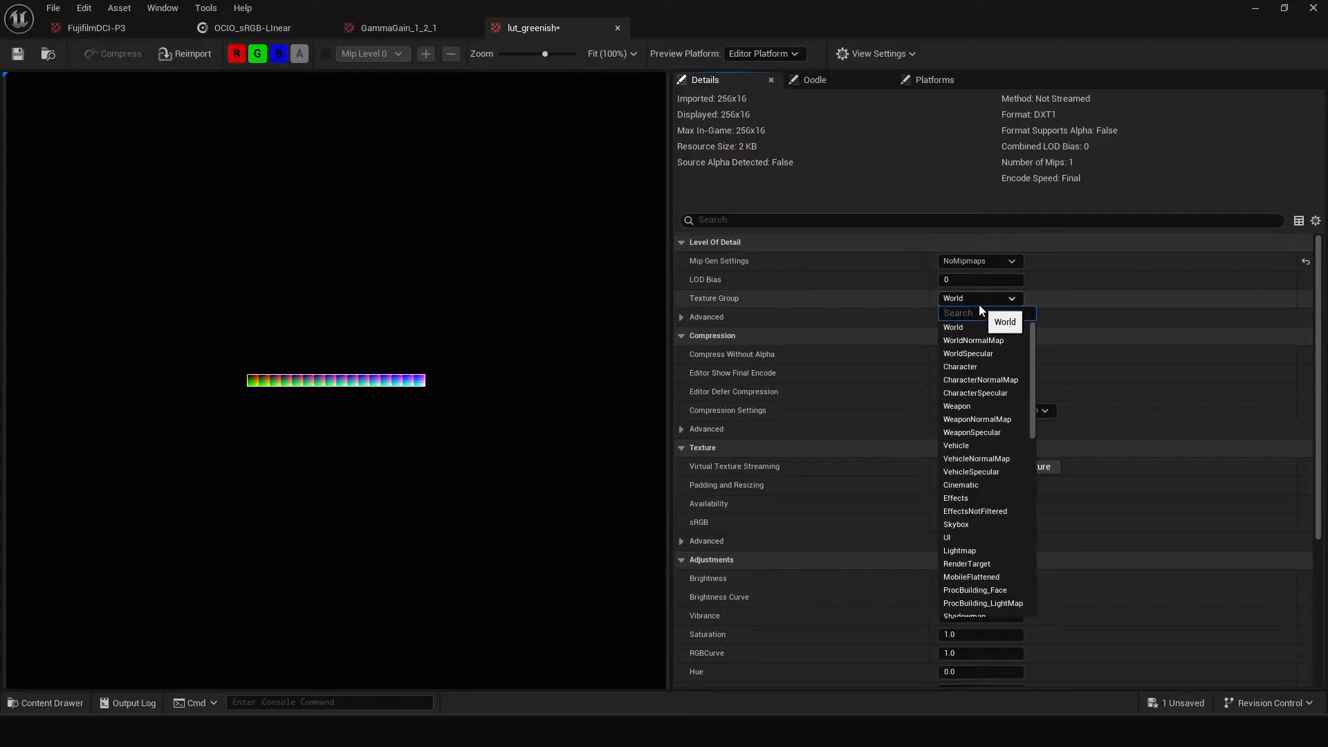
text(look)
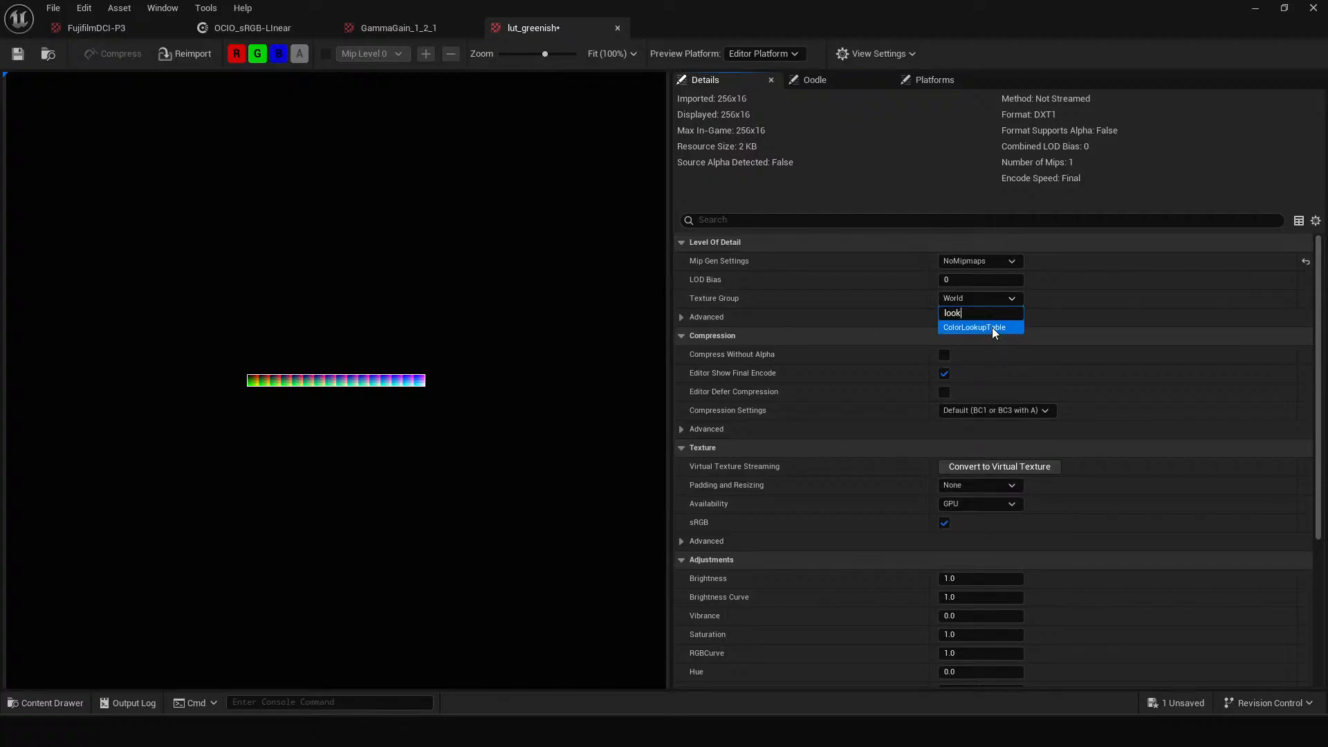
click(992, 327)
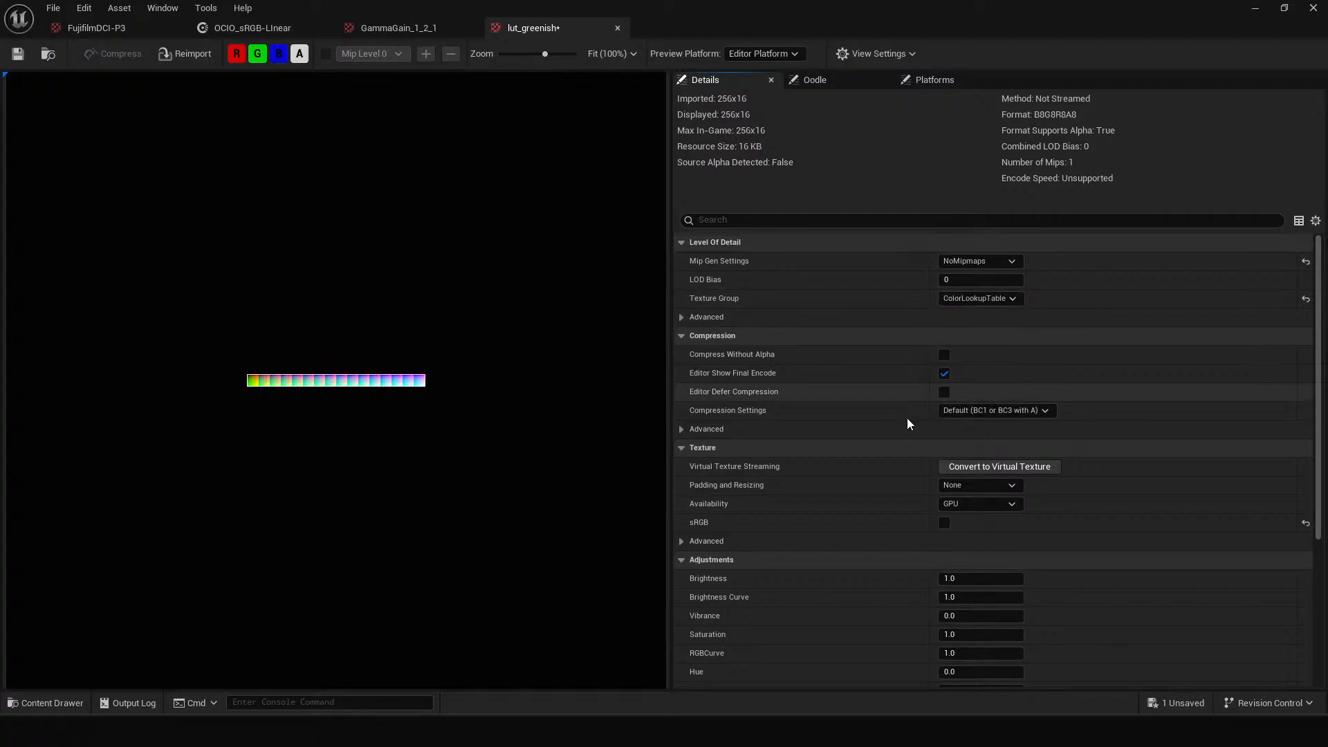
Set the texture's Compression Settings to UserInterface2D (RGBA8), save it, and zoom in on the LUT preview.
click(995, 411)
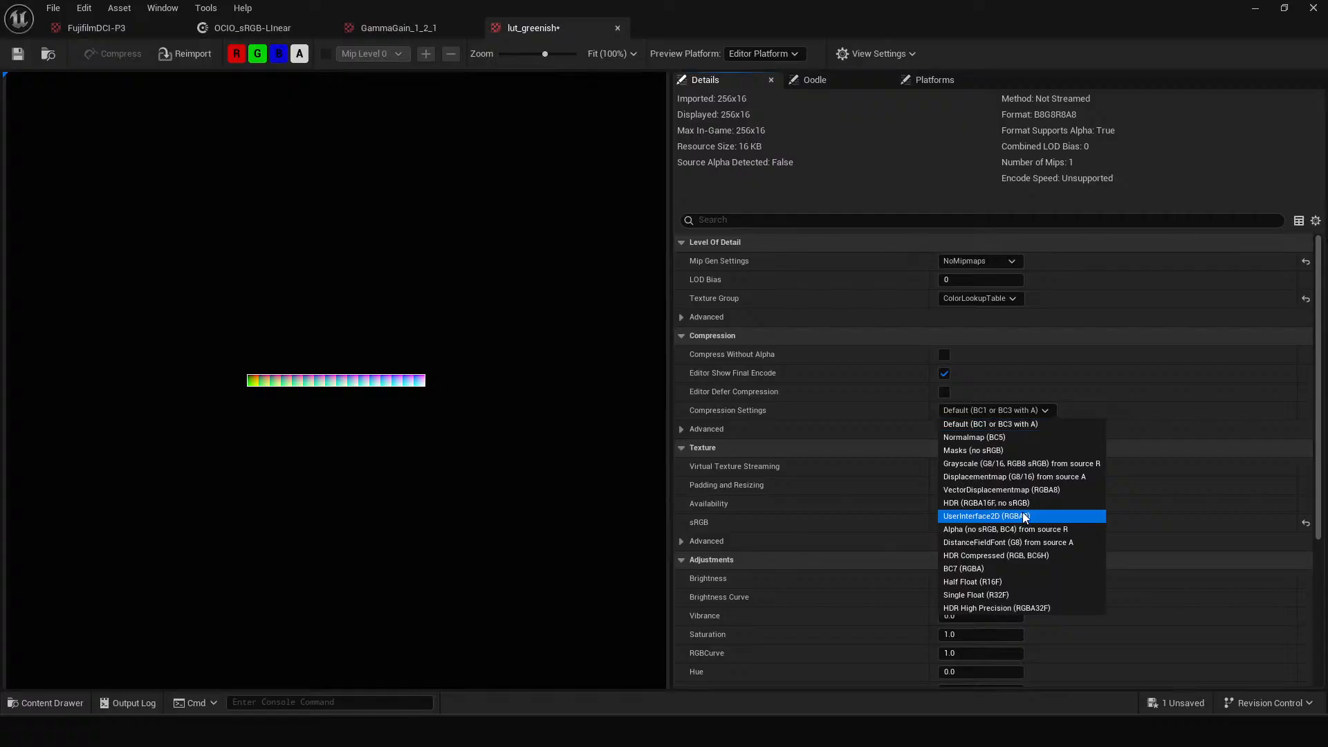
click(1022, 516)
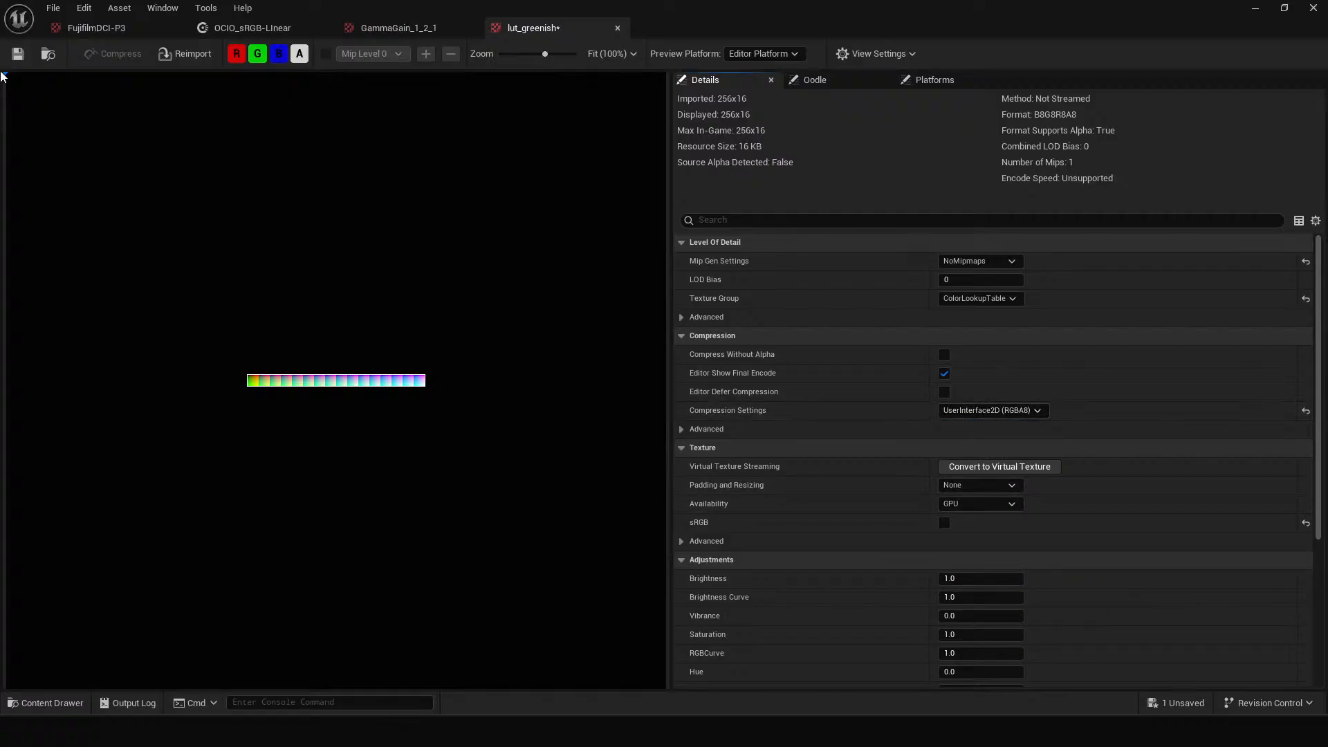
click(18, 55)
scroll(353, 417, up, 5)
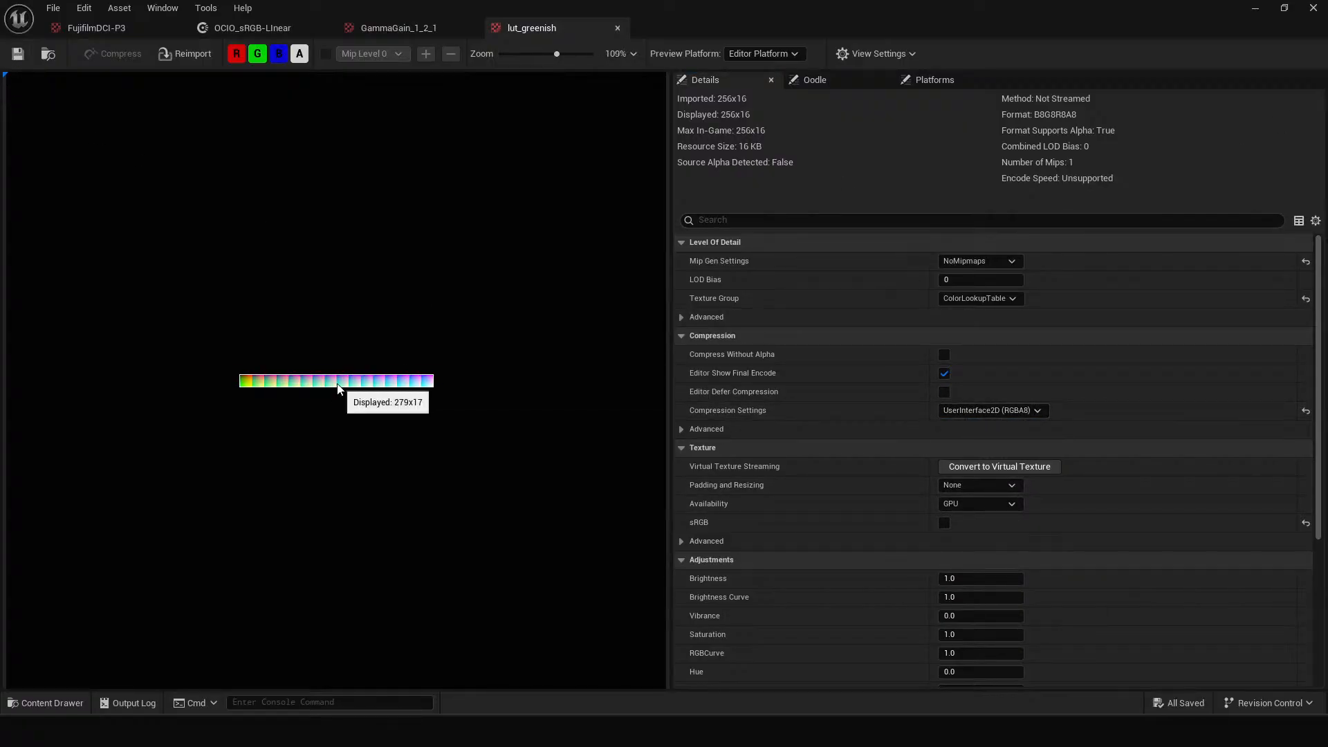
scroll(353, 417, up, 3)
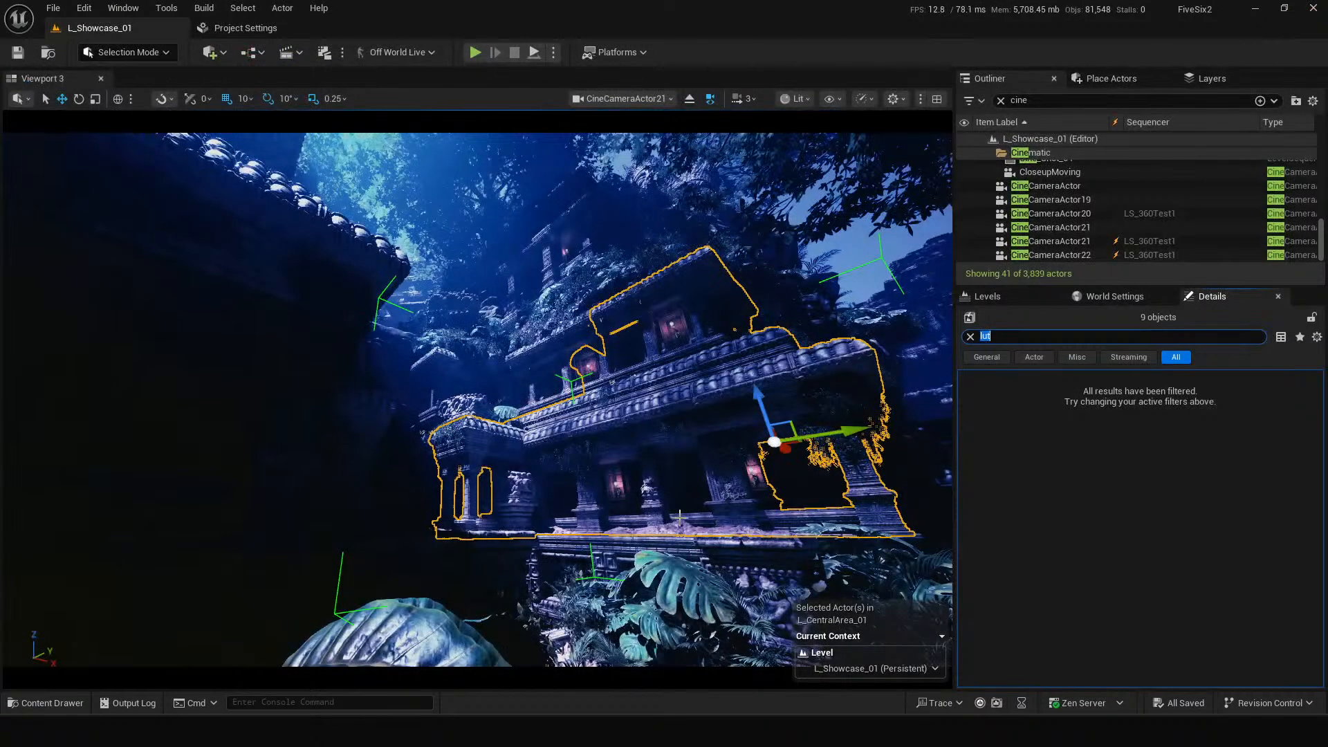
Select CineCameraActor21, filter its details for "lut", and assign lut_greenish as the Color Grading LUT.
key(ctrl+space)
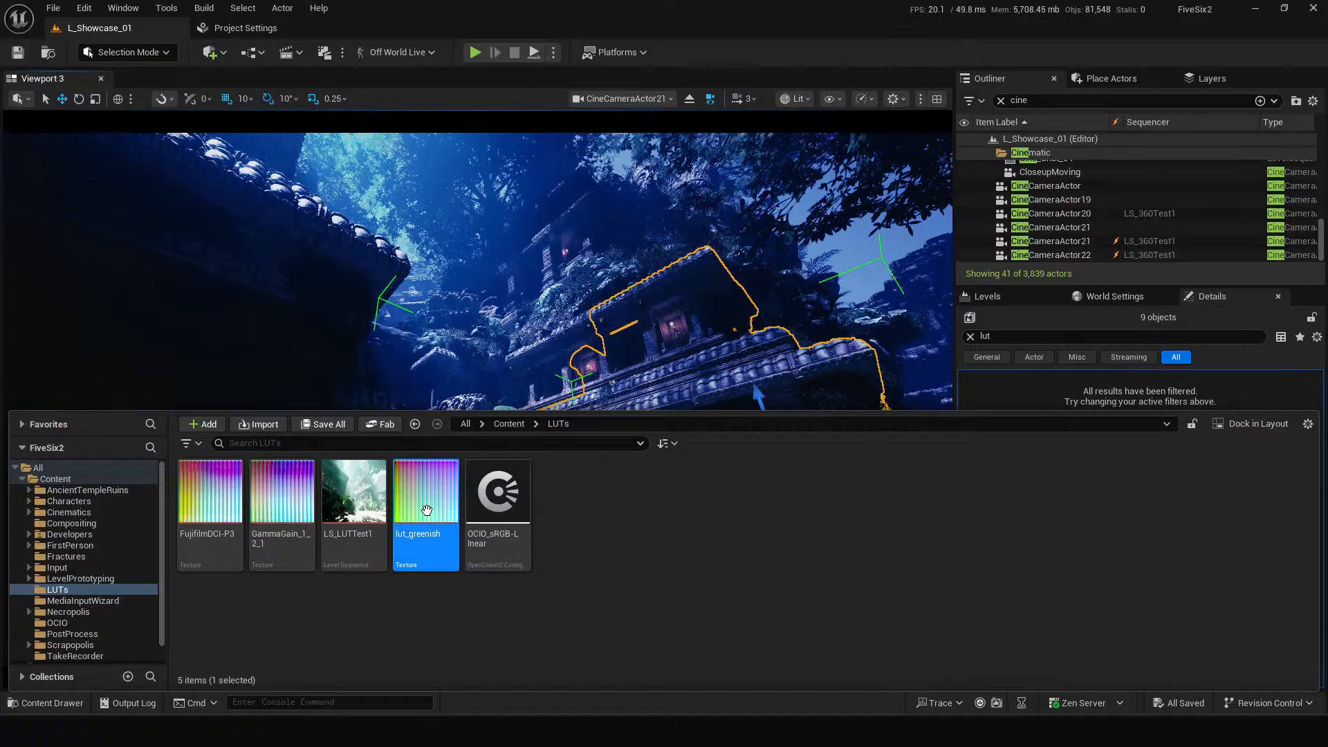
click(1086, 228)
click(1008, 398)
text(lut)
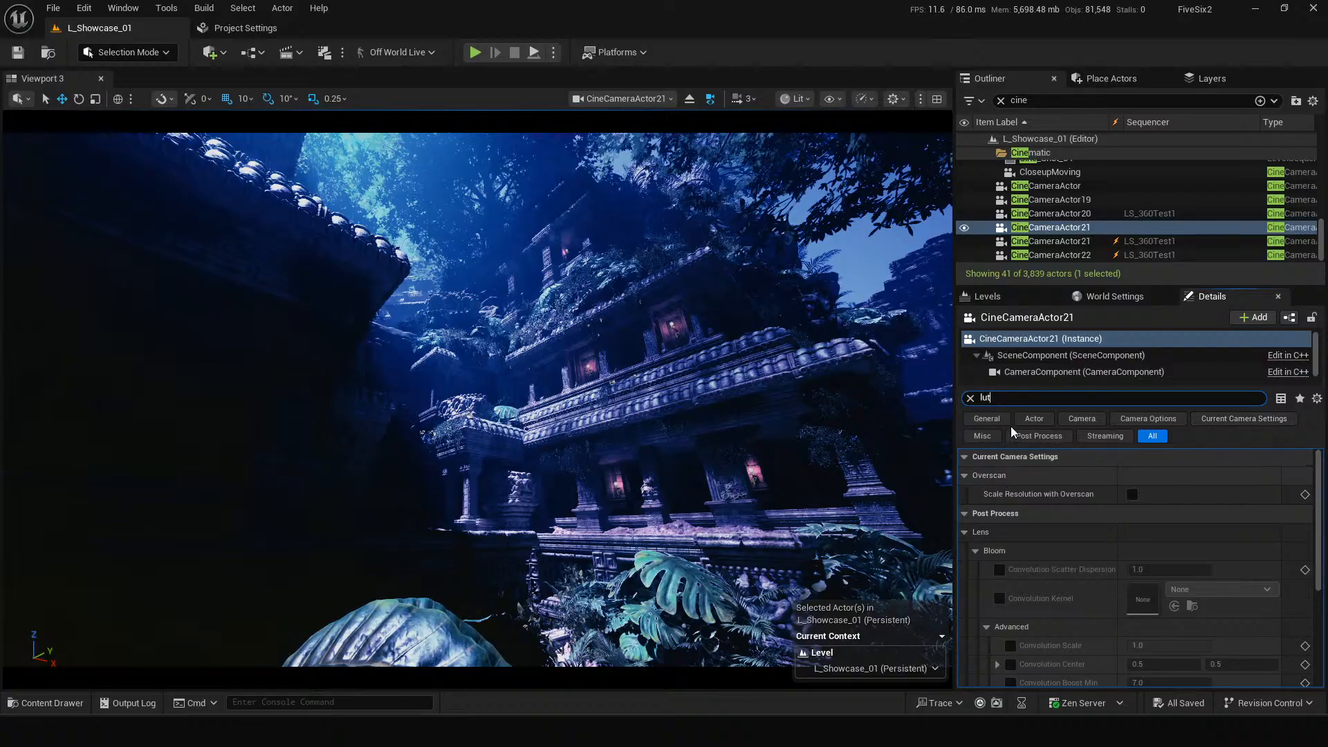
scroll(1050, 542, down, 5)
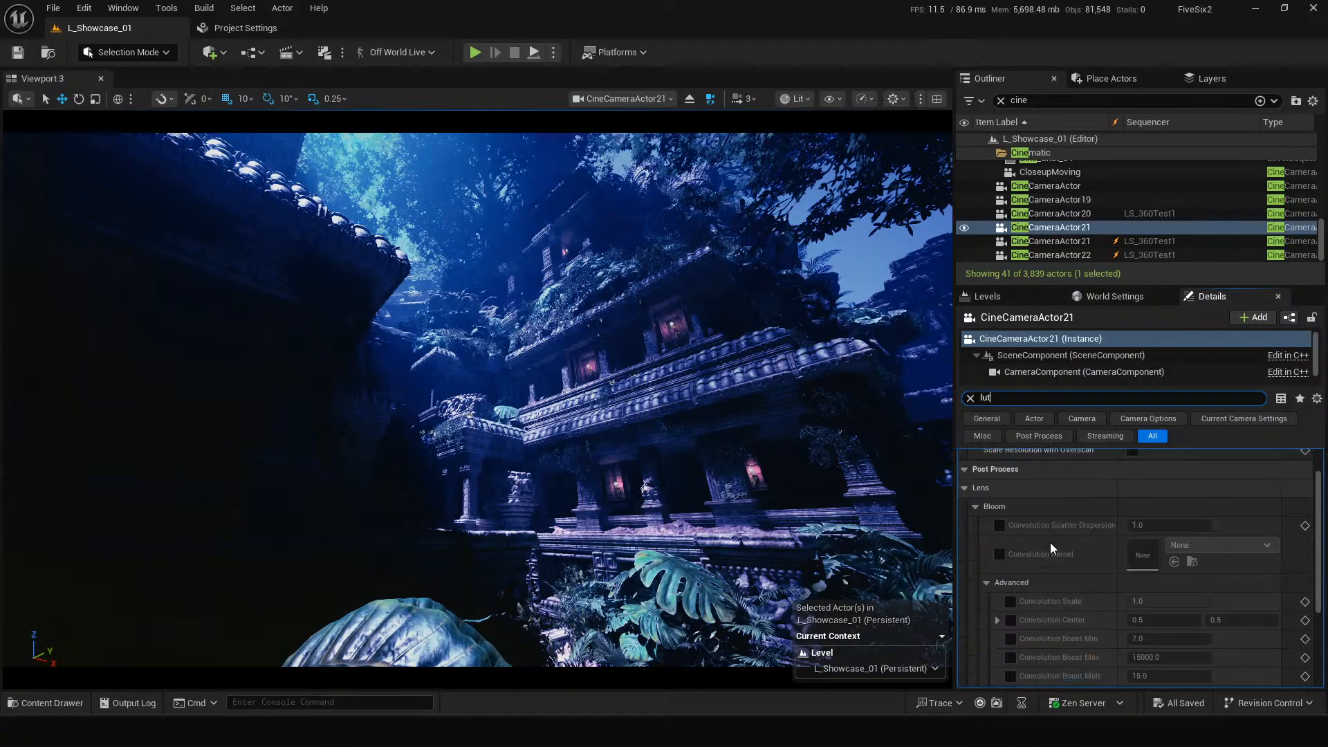
click(999, 611)
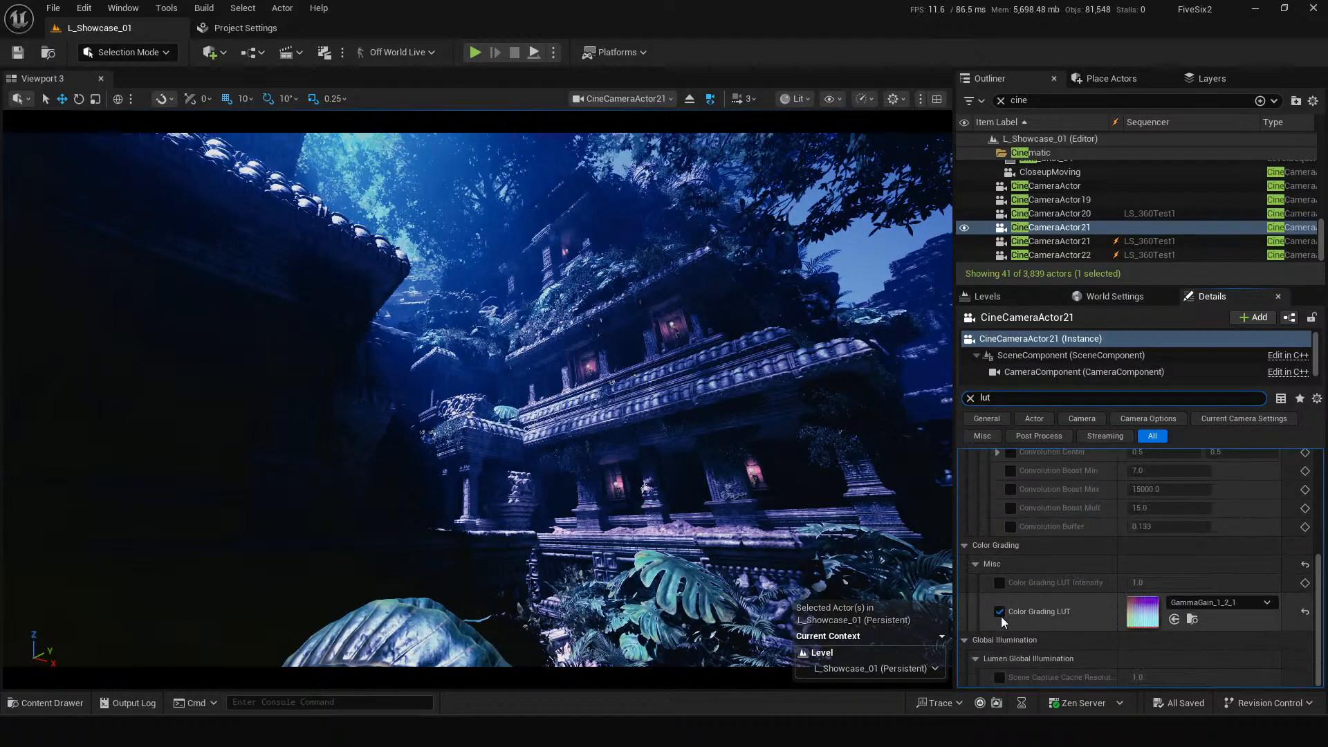
click(1205, 602)
click(1216, 562)
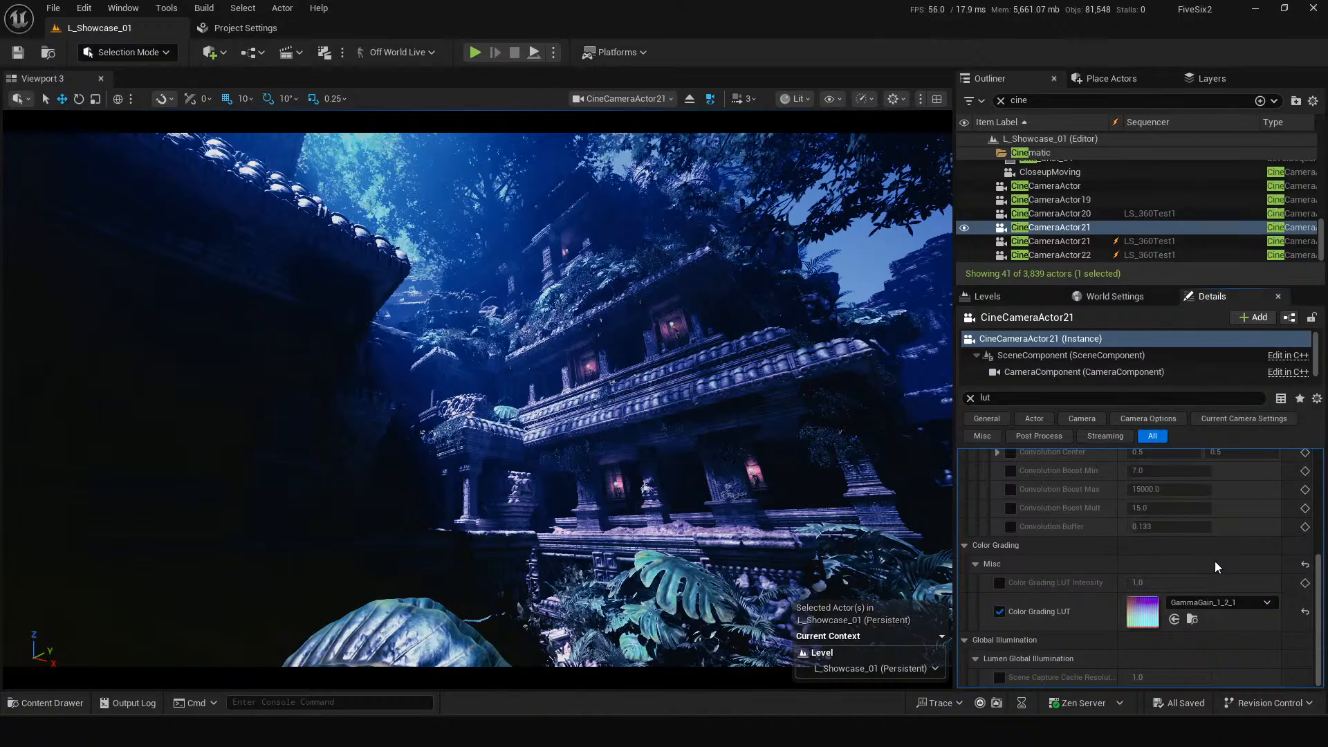
Enable the camera's Color Grading LUT Intensity override, try the value while leaving it at 1.0, and save the level.
click(999, 582)
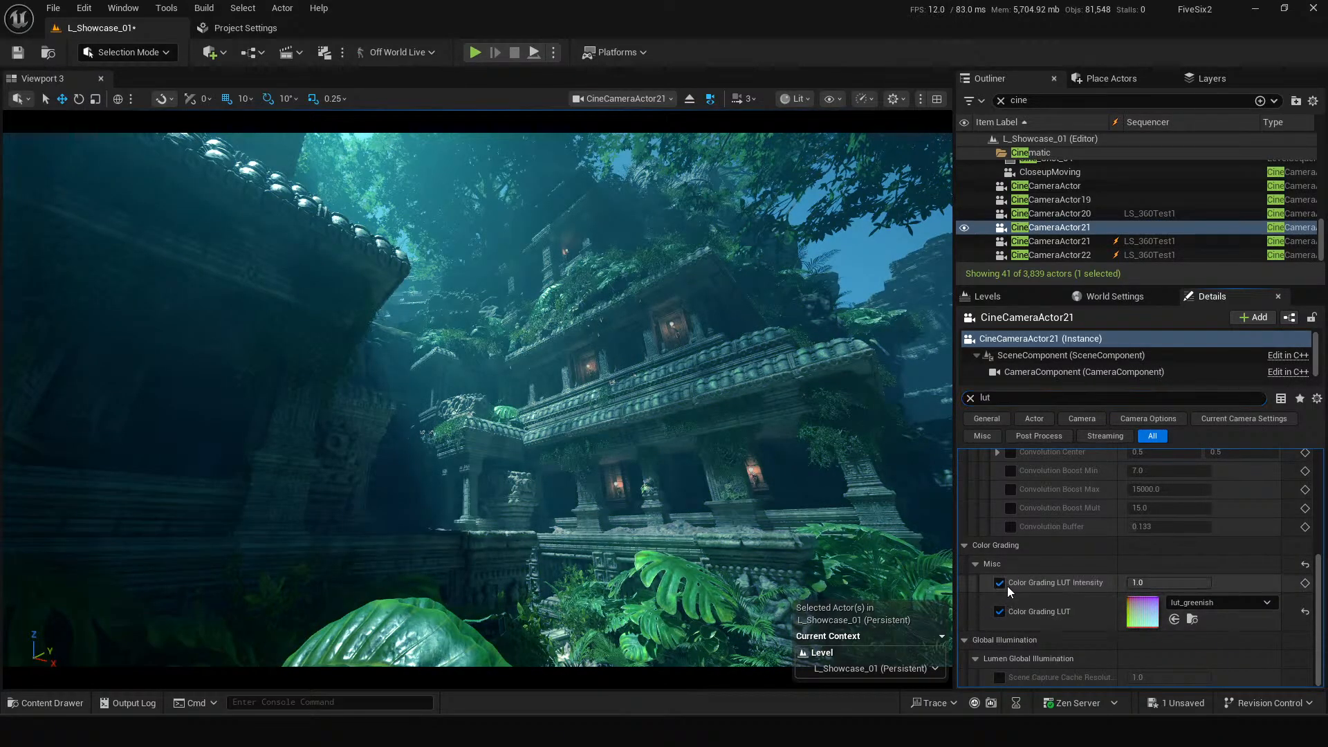
drag(1169, 583, 1211, 583)
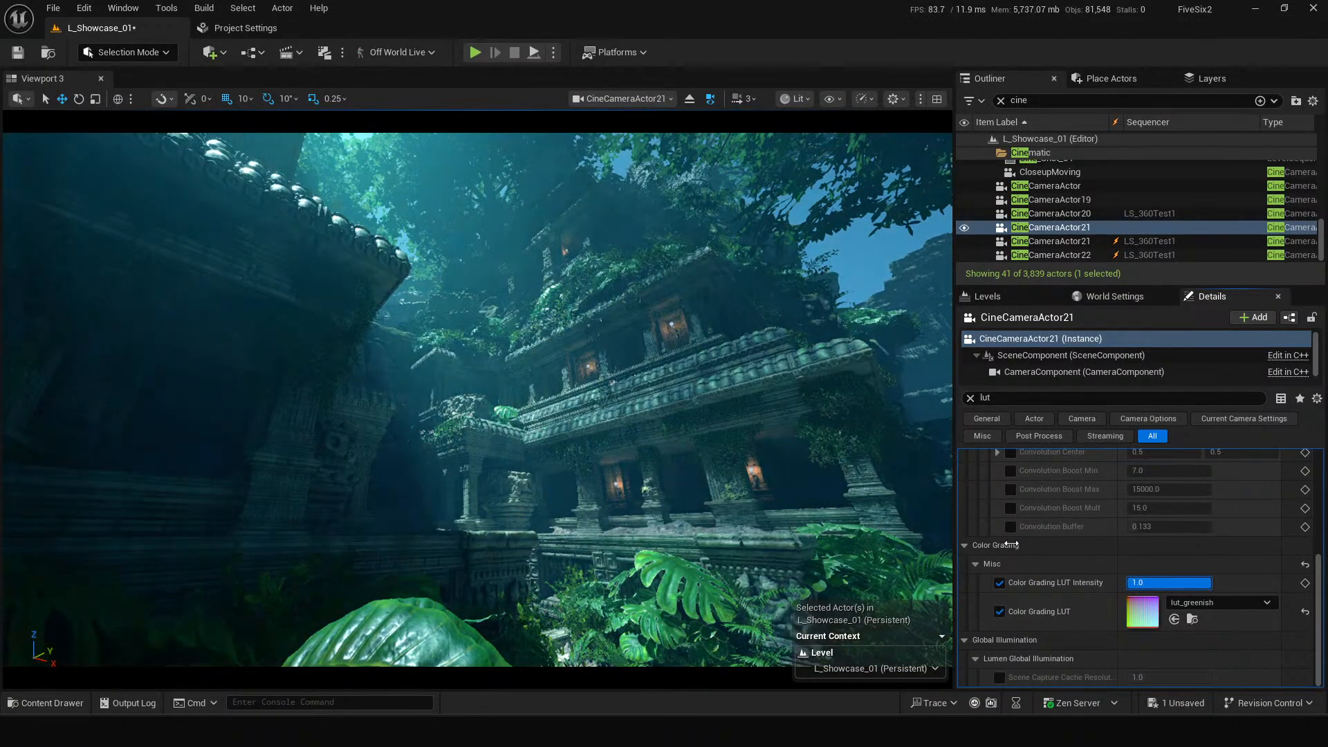
key(ctrl+s)
Open the Color Grading window and try a midtones Gamma of 1.1 on CineCameraActor21.
click(84, 7)
mouse_move(123, 7)
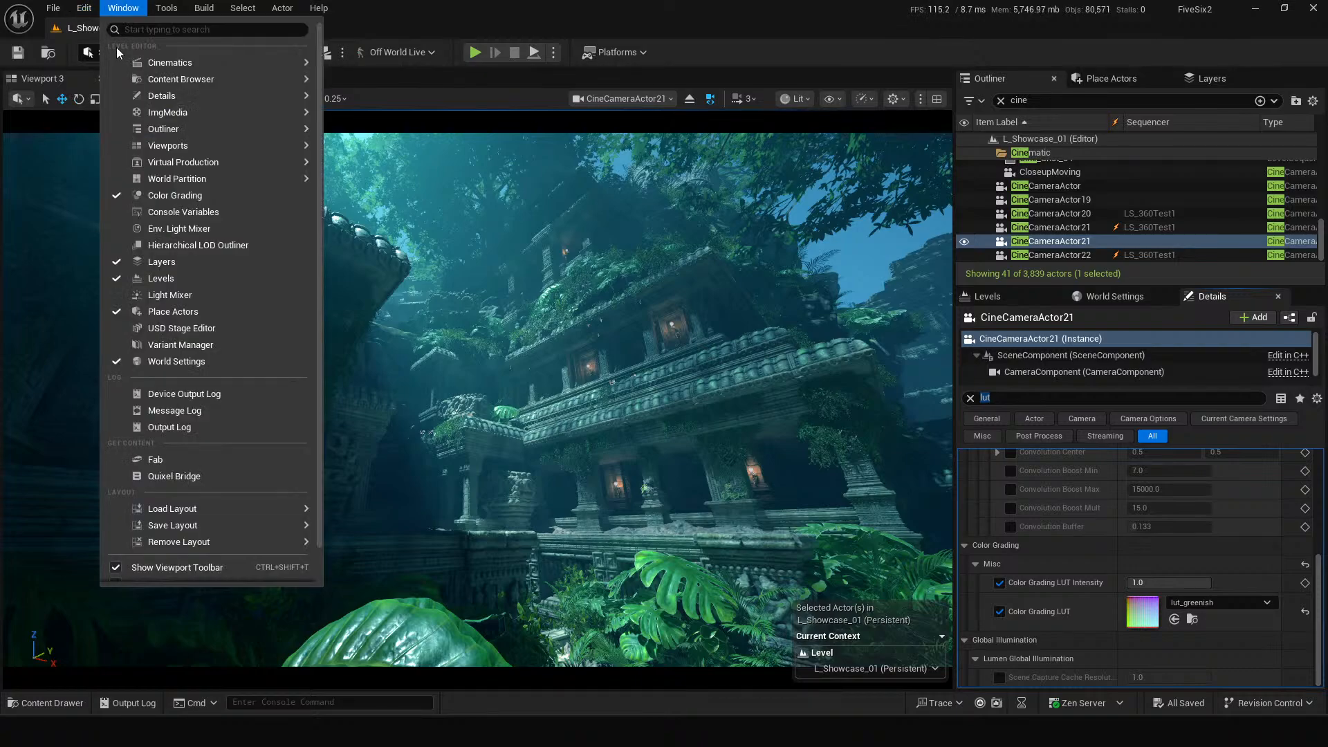
click(202, 197)
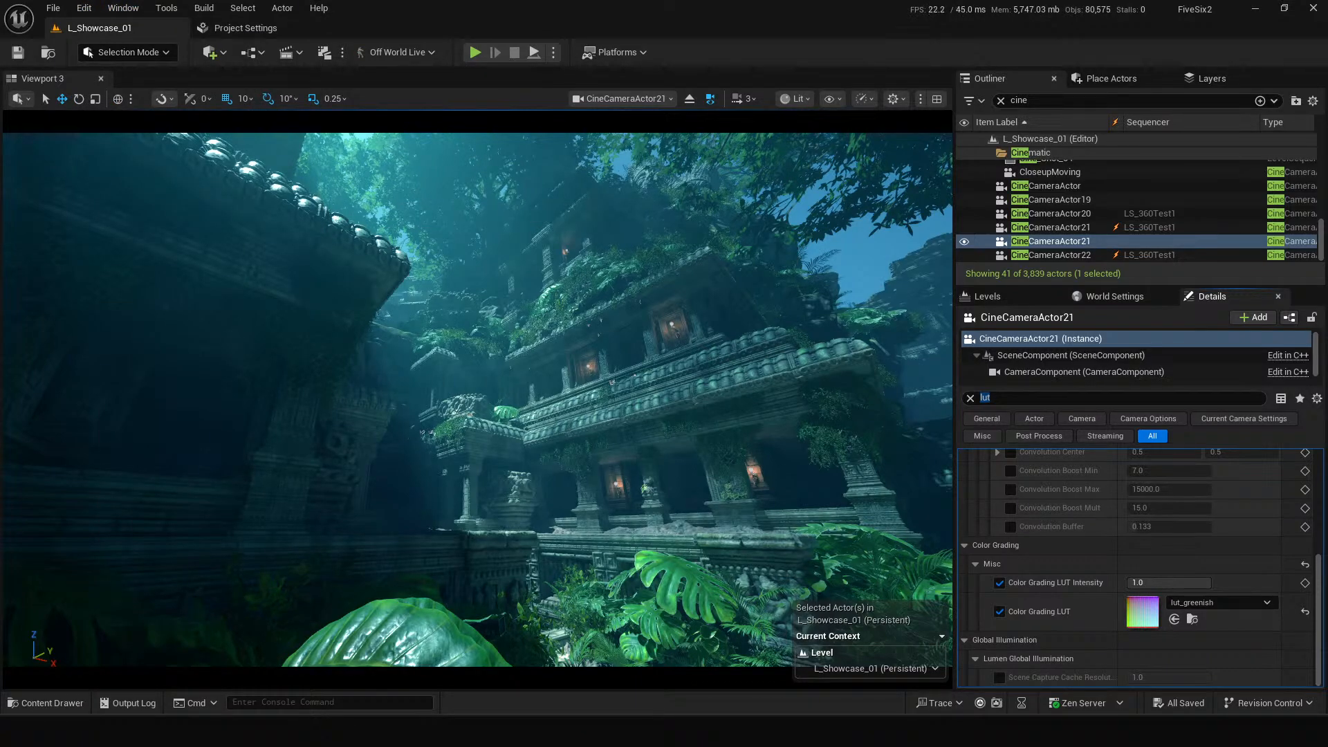
drag(649, 430, 563, 487)
click(470, 556)
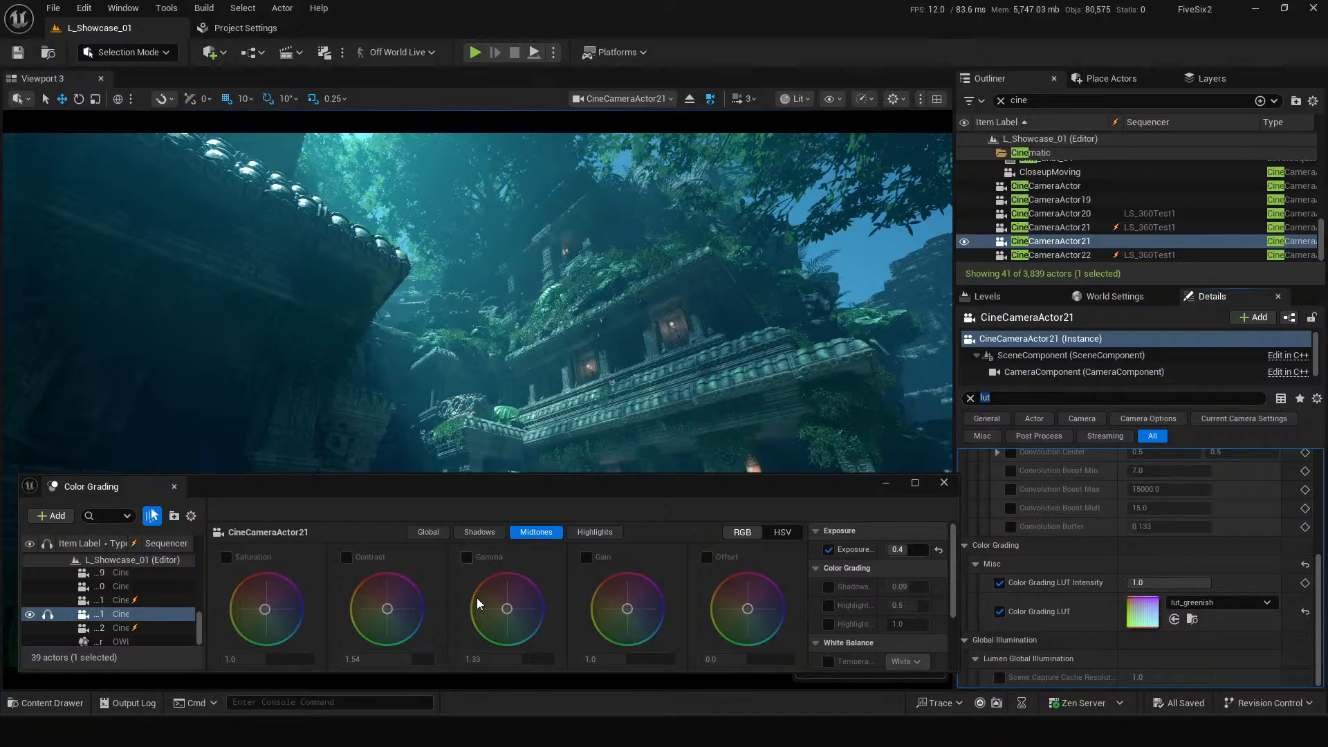
mouse_move(512, 662)
mouse_down()
mouse_move(536, 661)
mouse_move(486, 662)
mouse_move(507, 661)
mouse_up()
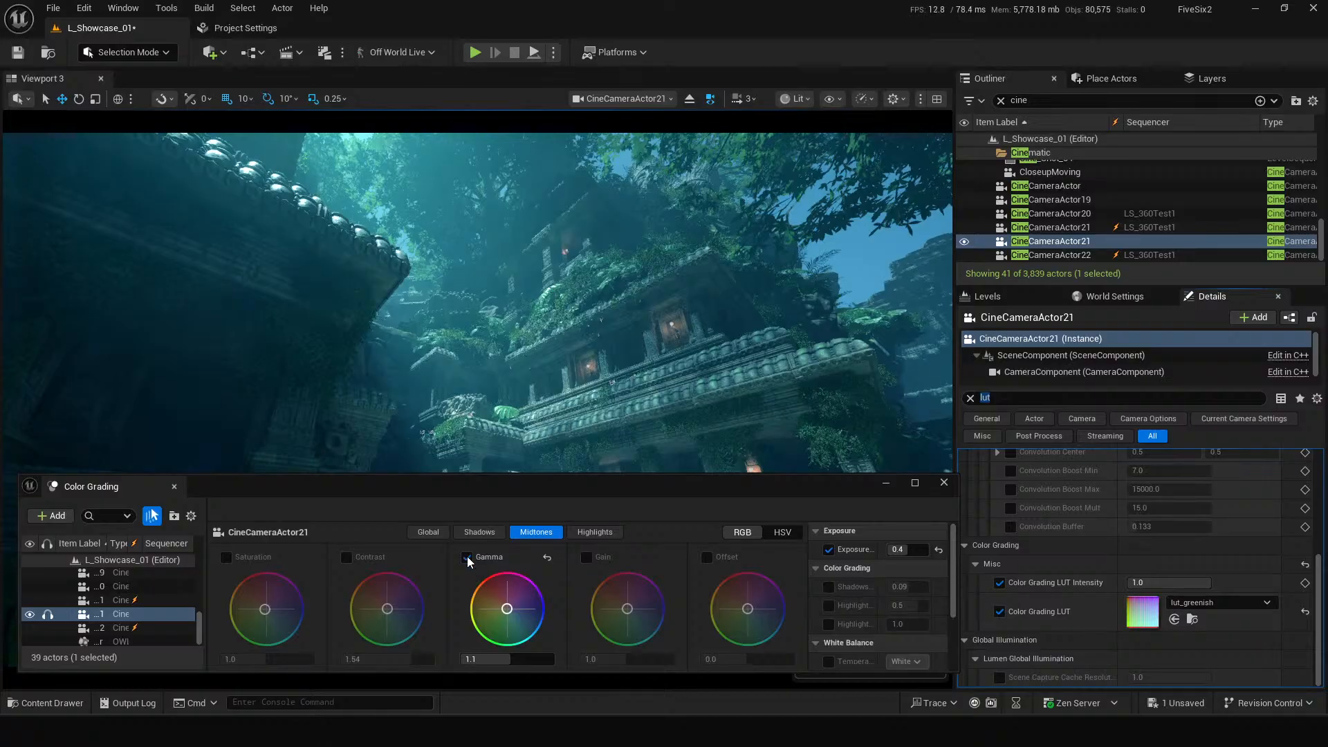
click(467, 558)
drag(509, 488, 868, 512)
click(1240, 510)
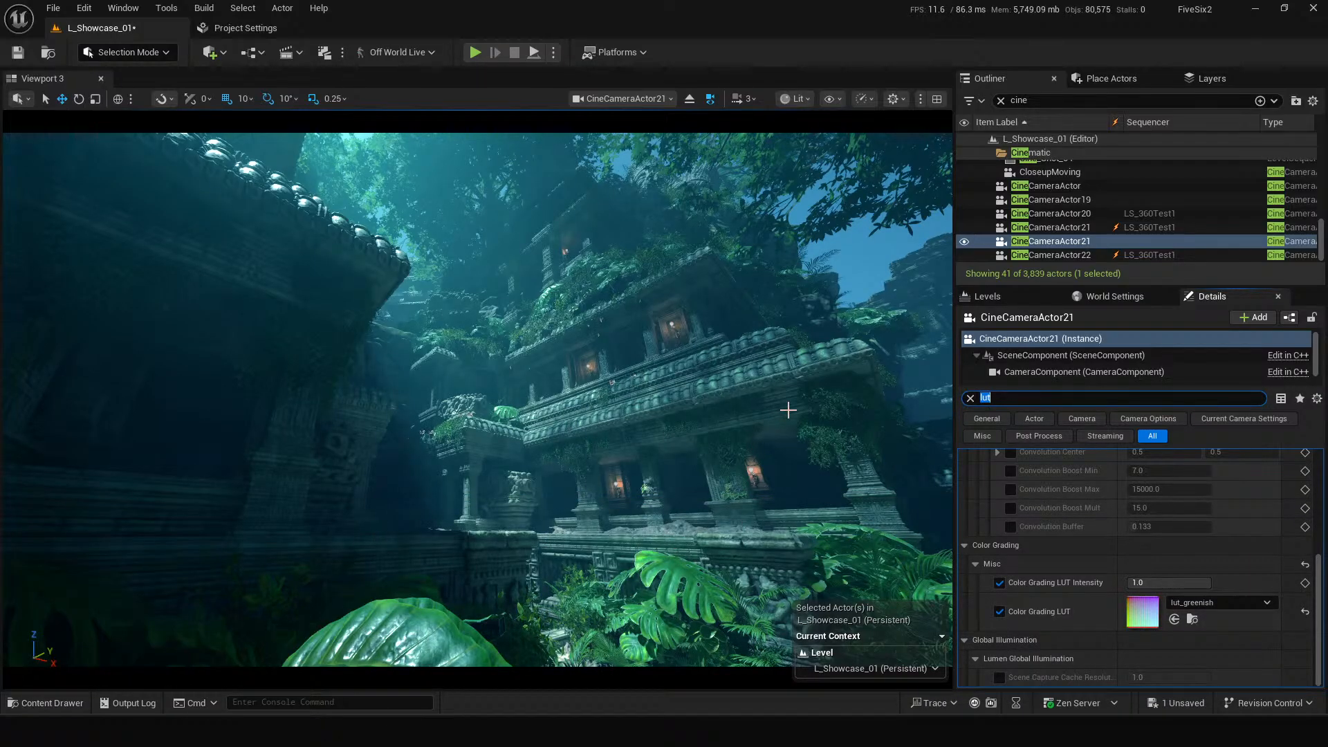
Open the LS_LUTTest1 level sequence from the LUTs folder and send it to the Movie Render Queue.
click(789, 410)
key(ctrl+space)
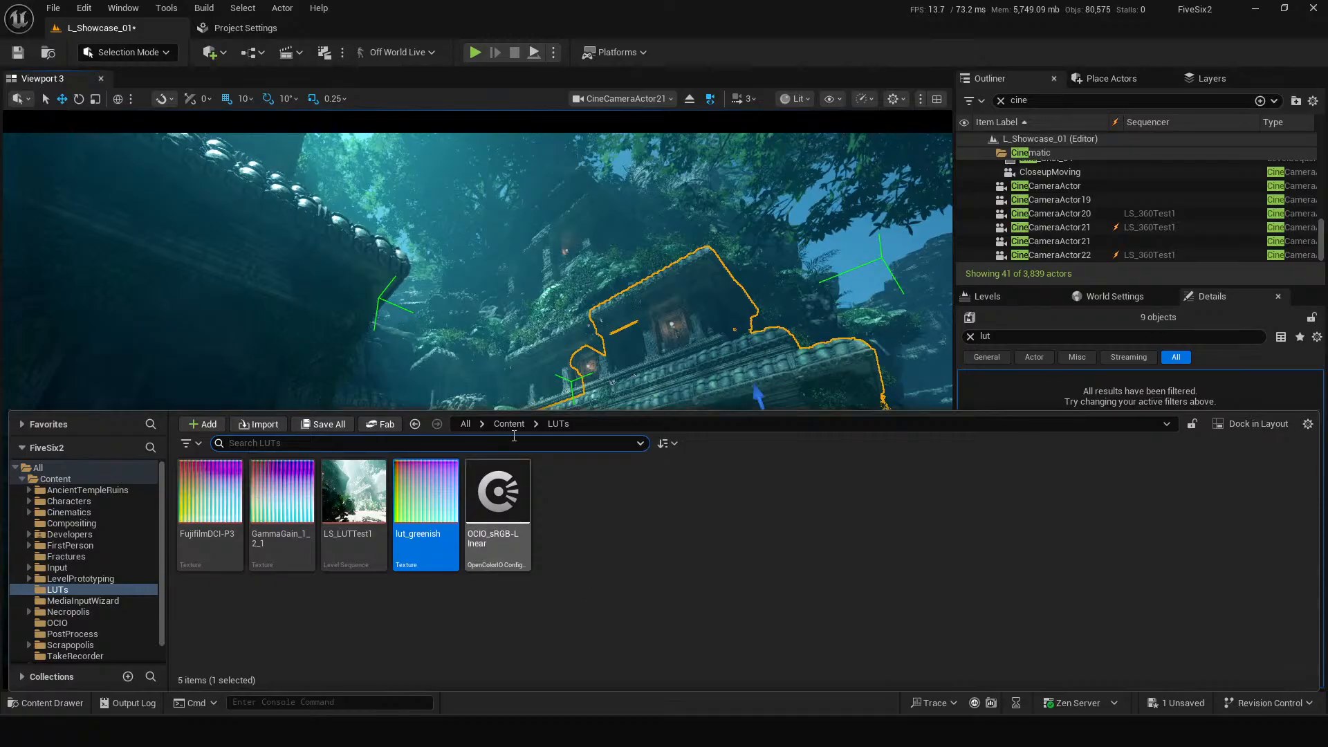
double_click(360, 500)
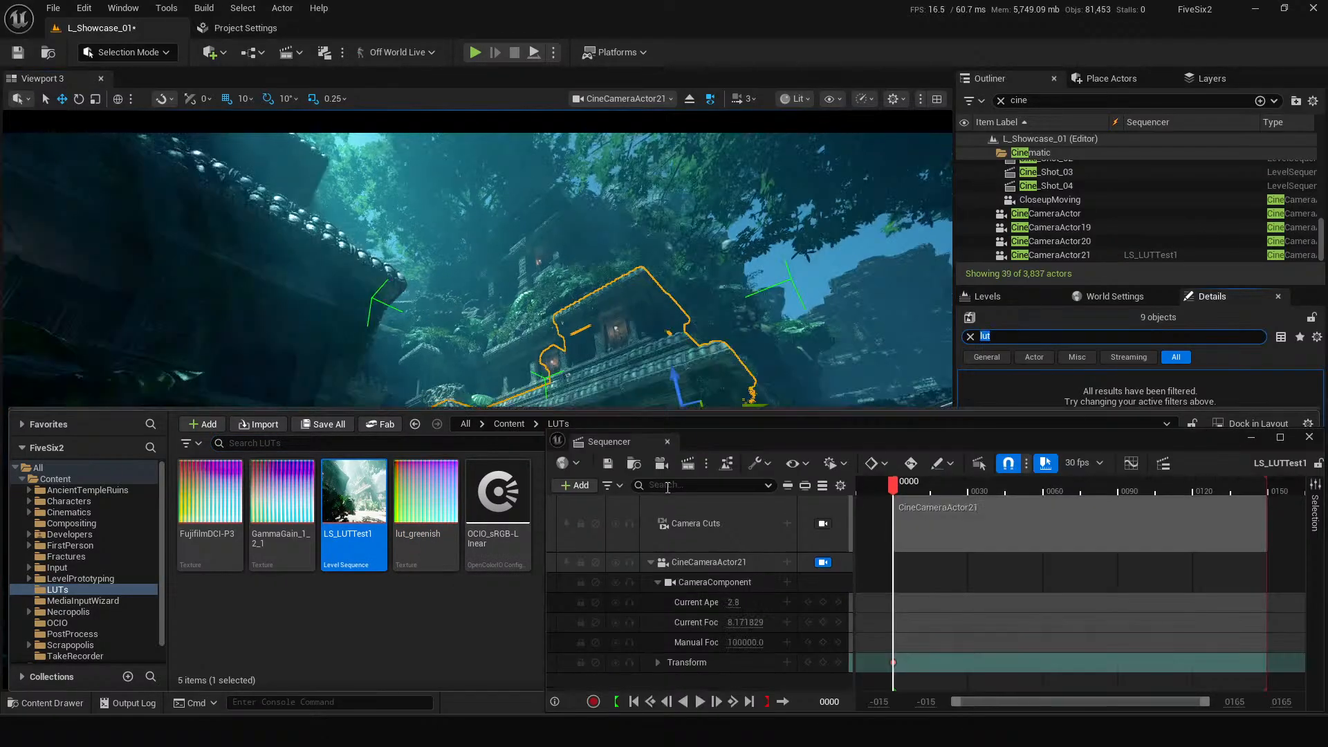
click(686, 466)
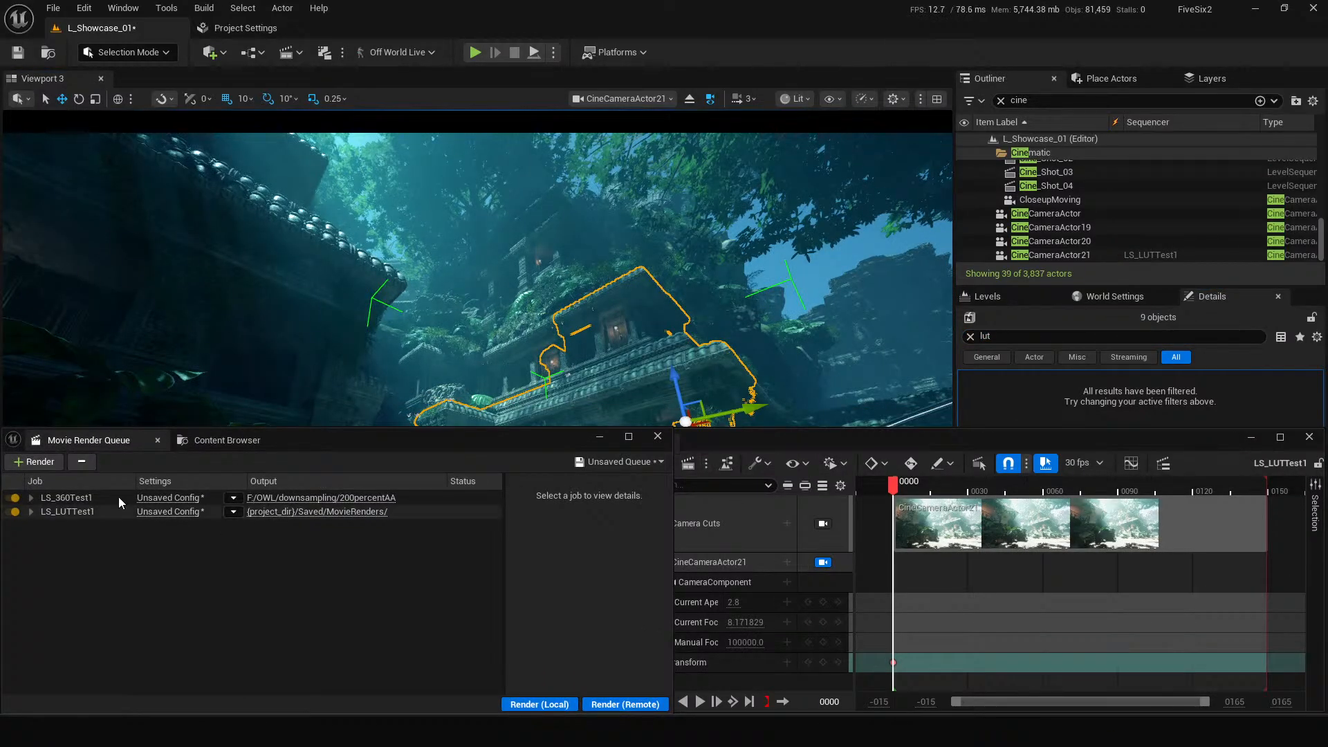
Remove the LS_360Test1 job from the render queue and open the LS_LUTTest1 job's render settings.
click(138, 499)
key(Delete)
click(170, 498)
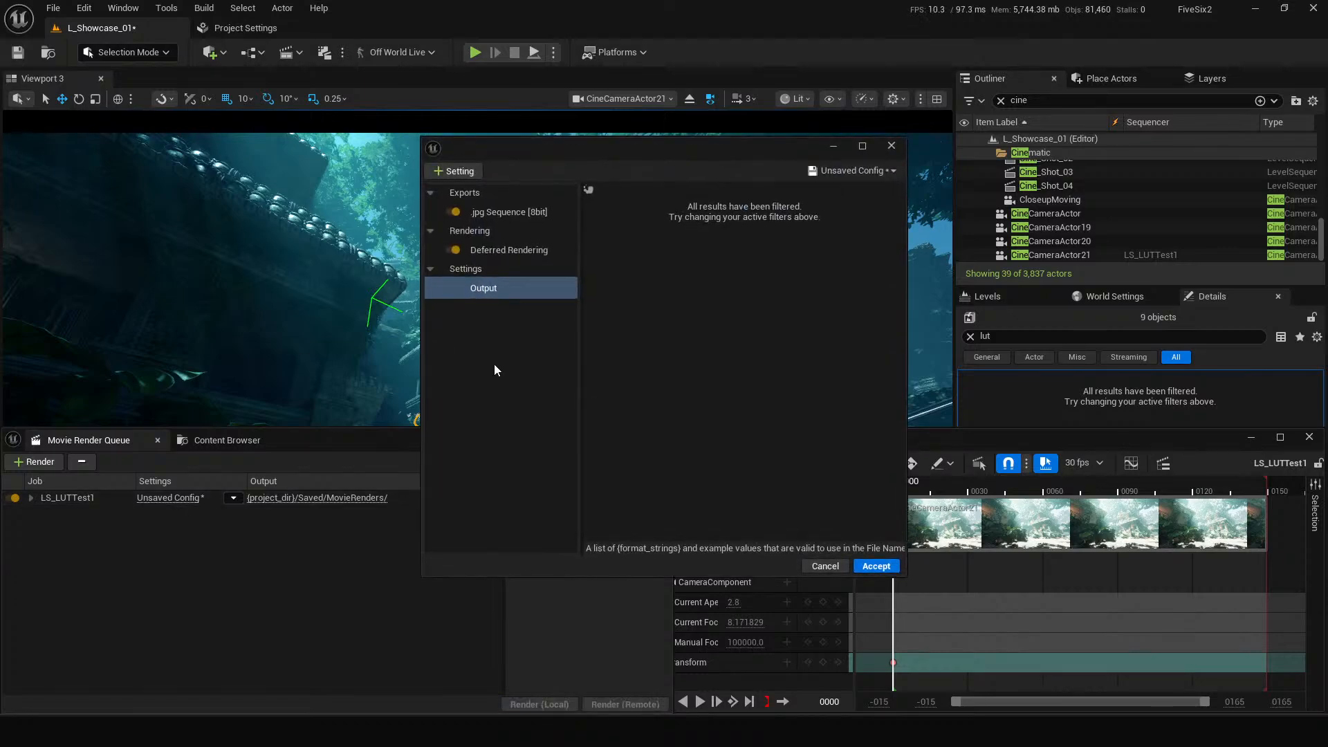
Add a Color Output setting to the LS_LUTTest1 job, switch it off, and review the Output settings before minimizing the render windows.
click(465, 173)
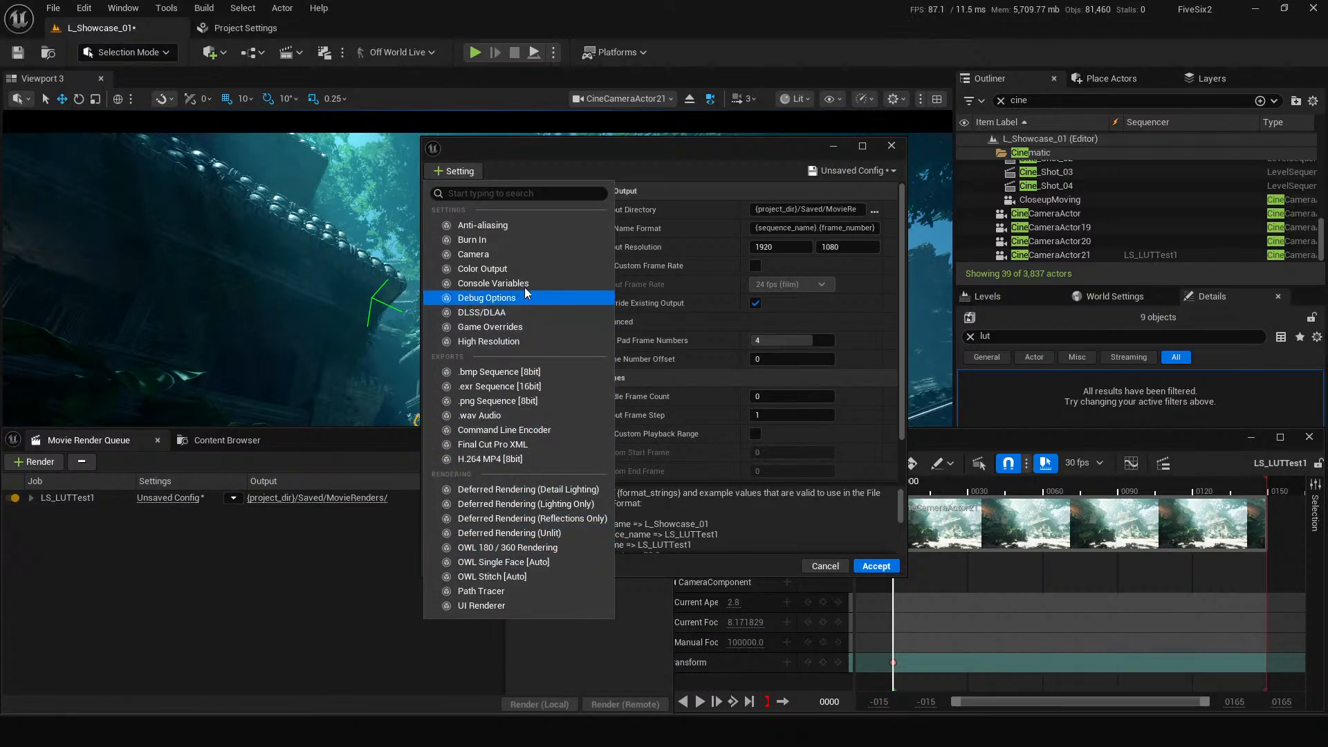
click(512, 270)
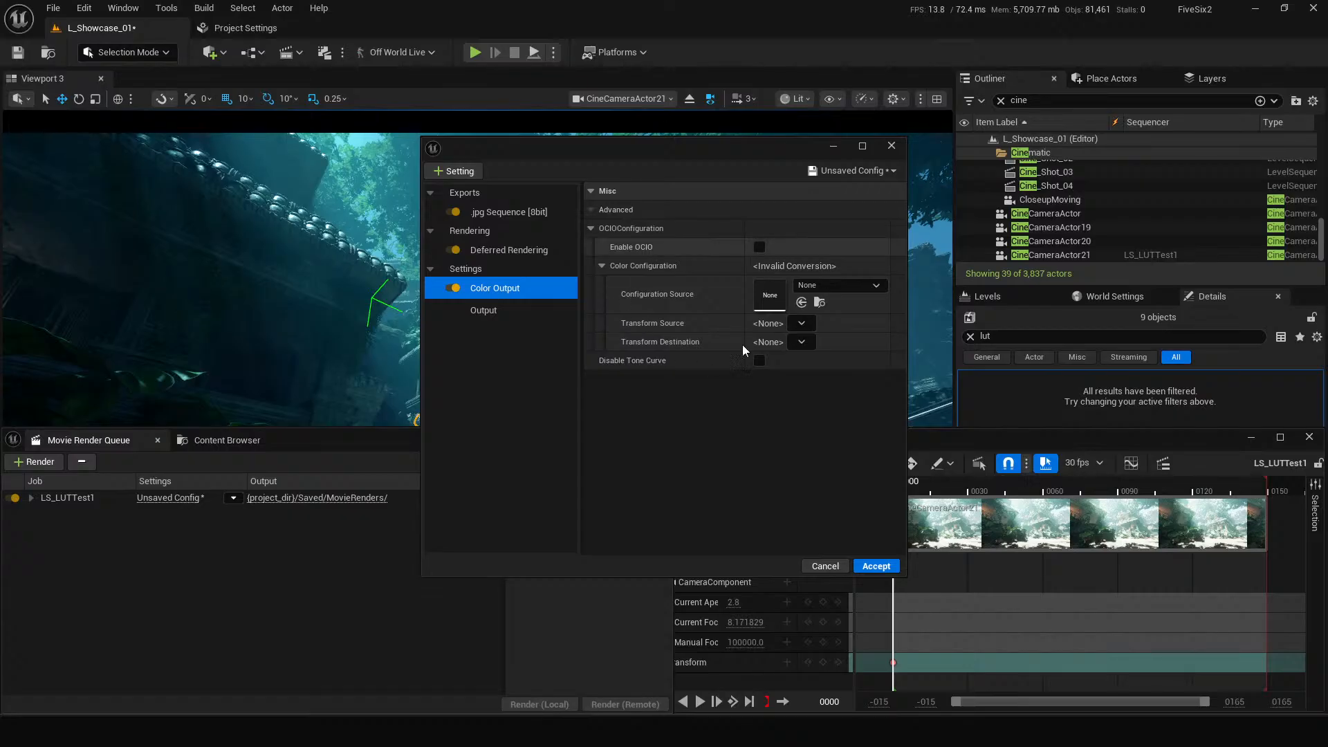
click(513, 251)
click(484, 308)
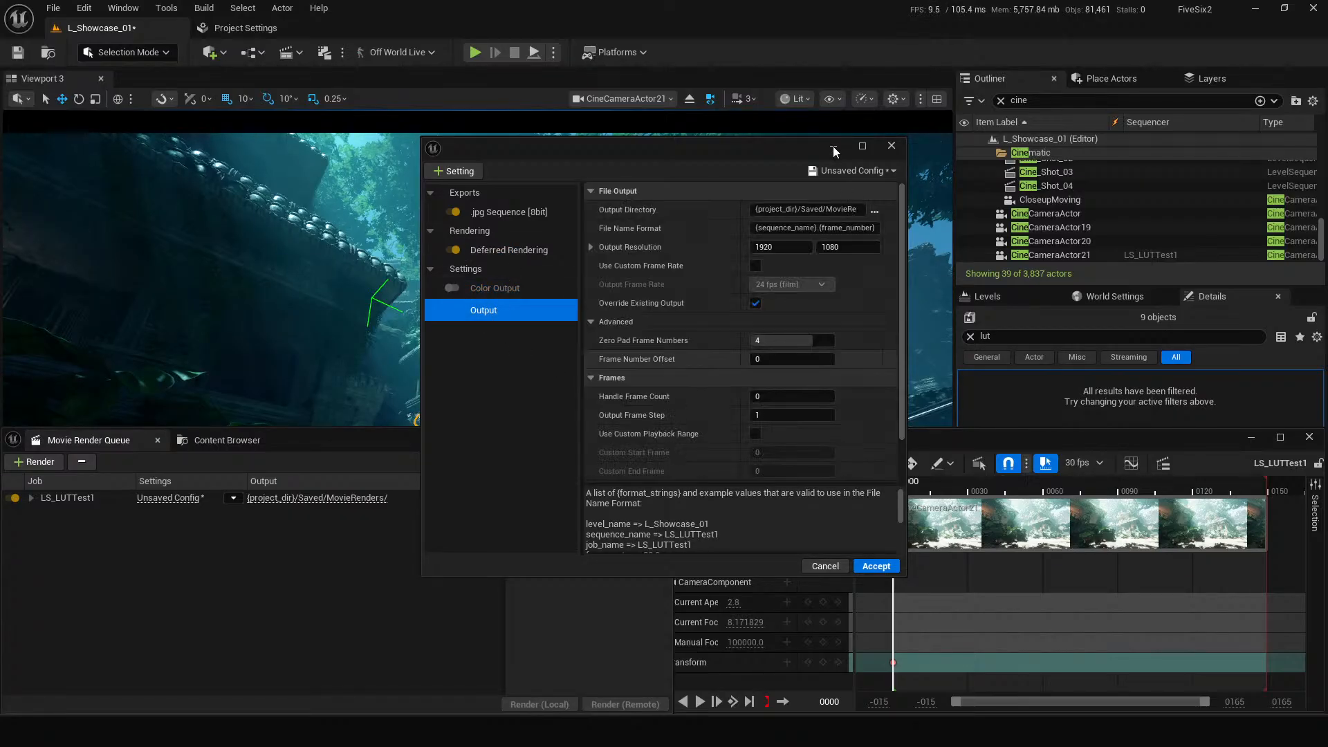
click(834, 146)
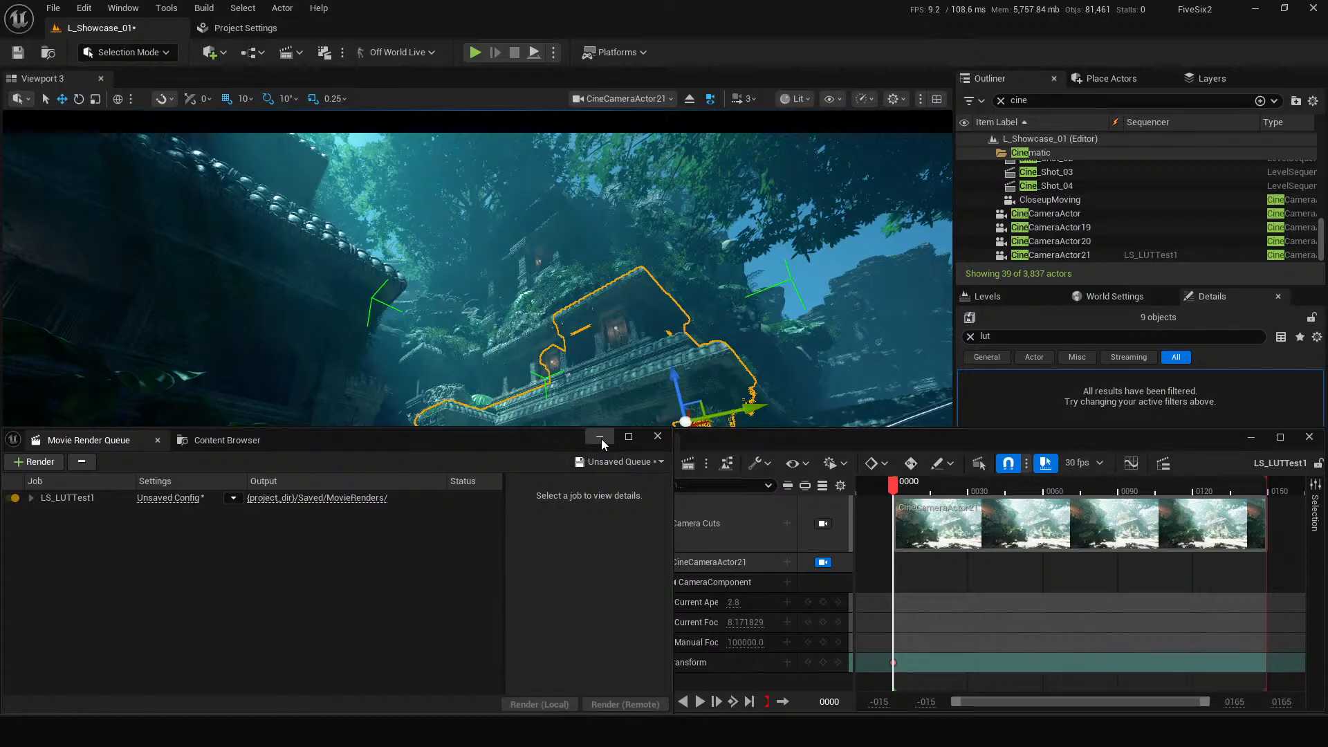
click(599, 437)
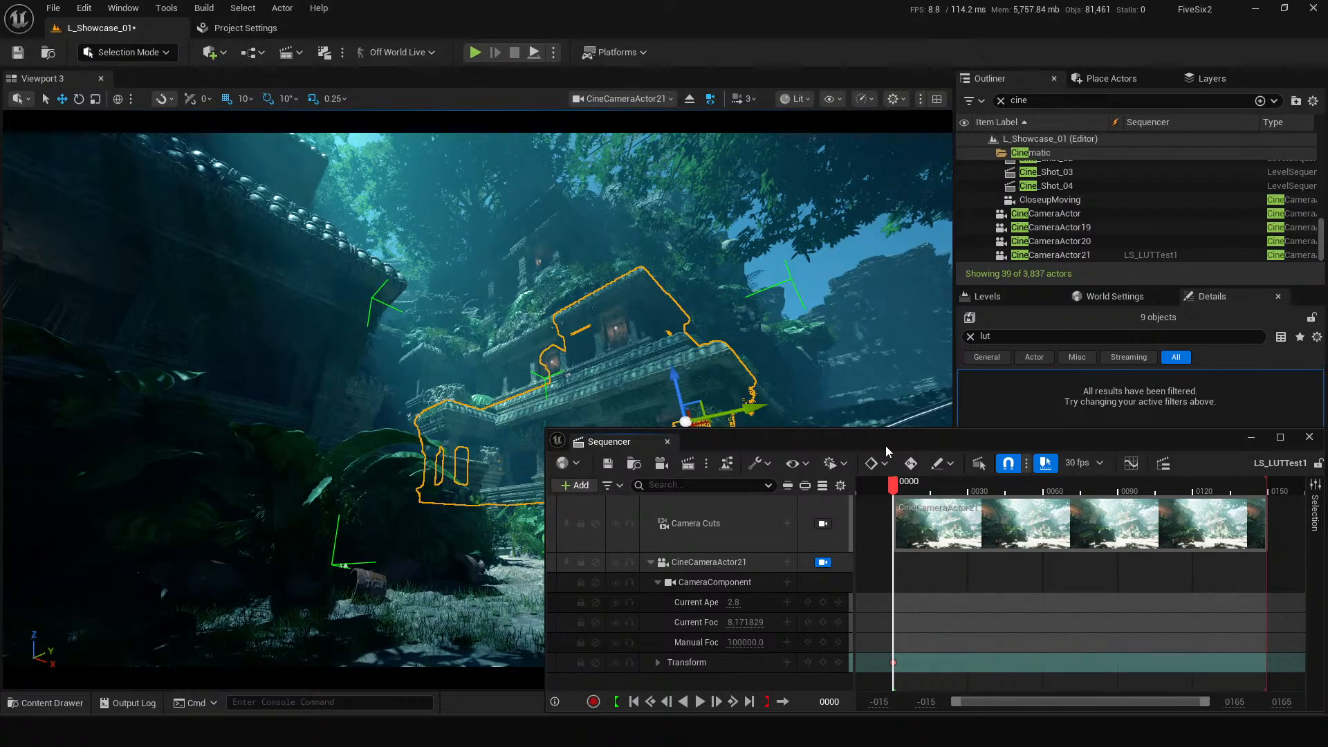
Save the level and clear the "lut" filter from the details of CineCameraActor21.
click(23, 55)
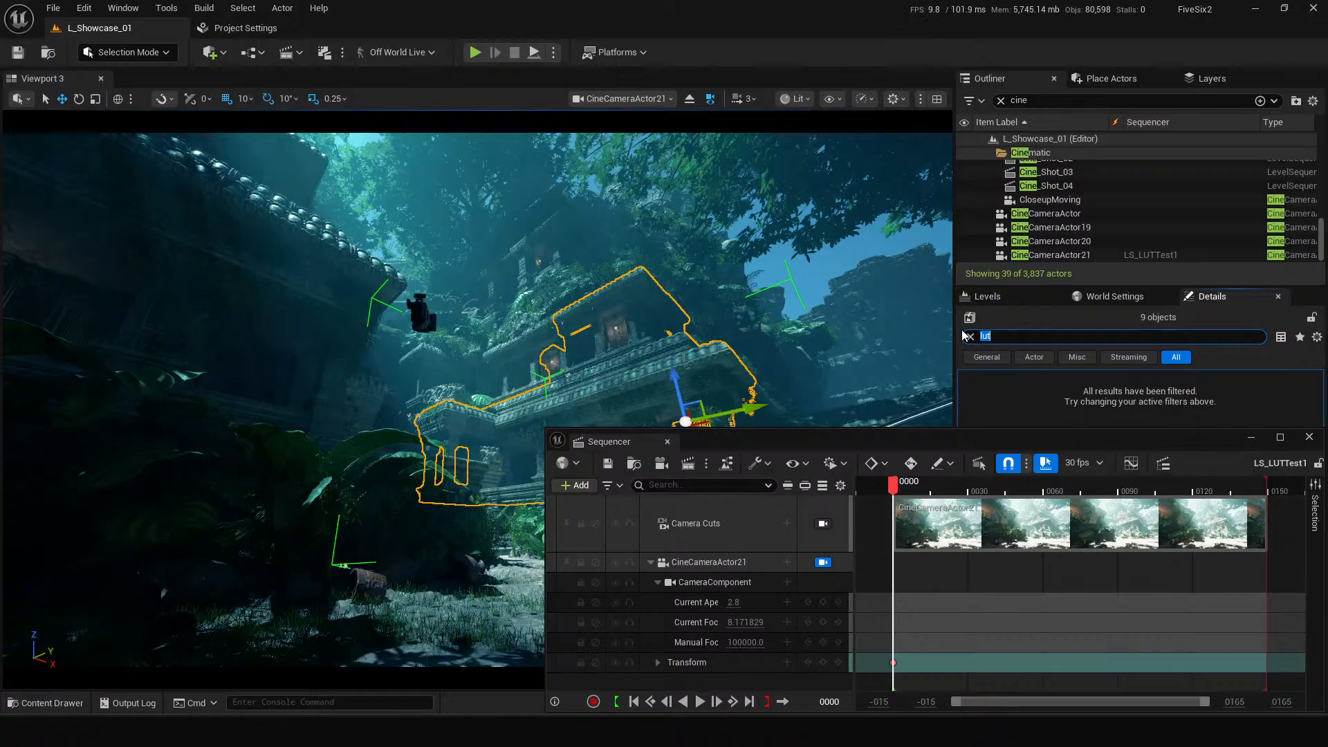
click(1086, 255)
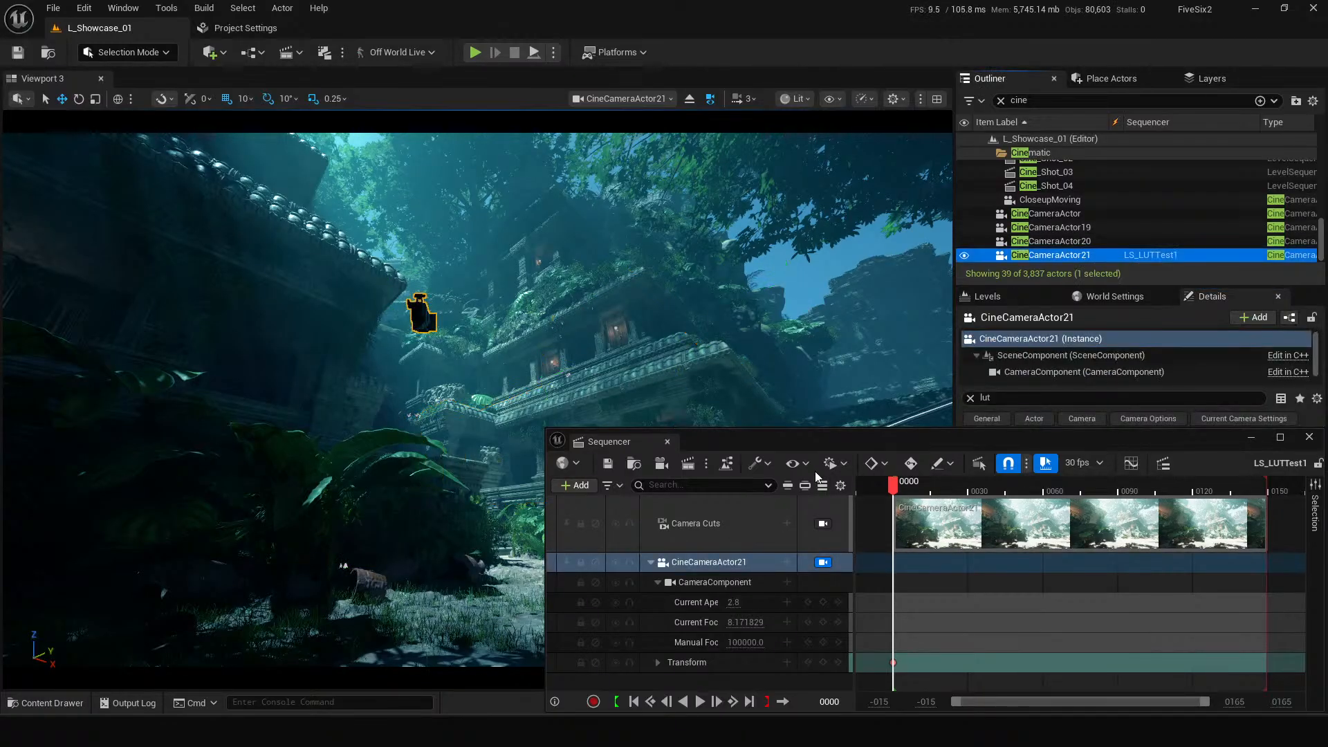
click(1251, 441)
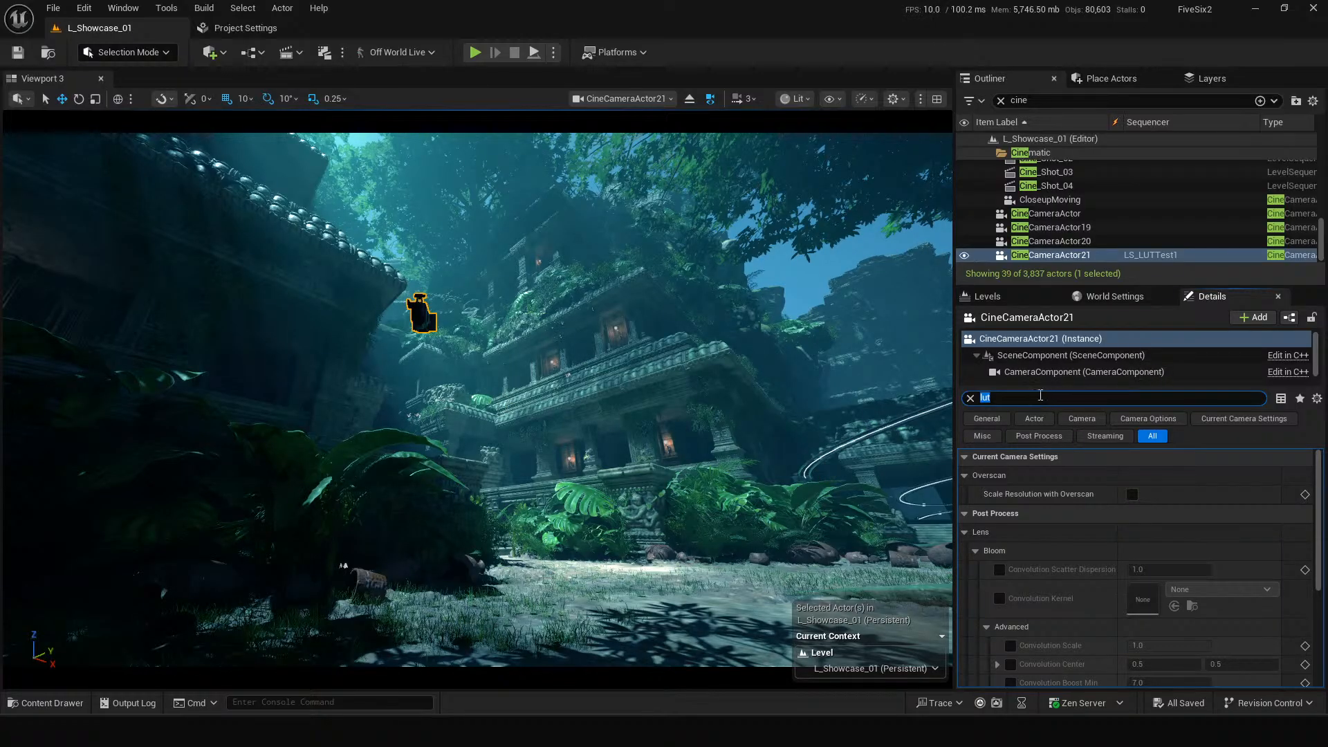
click(970, 398)
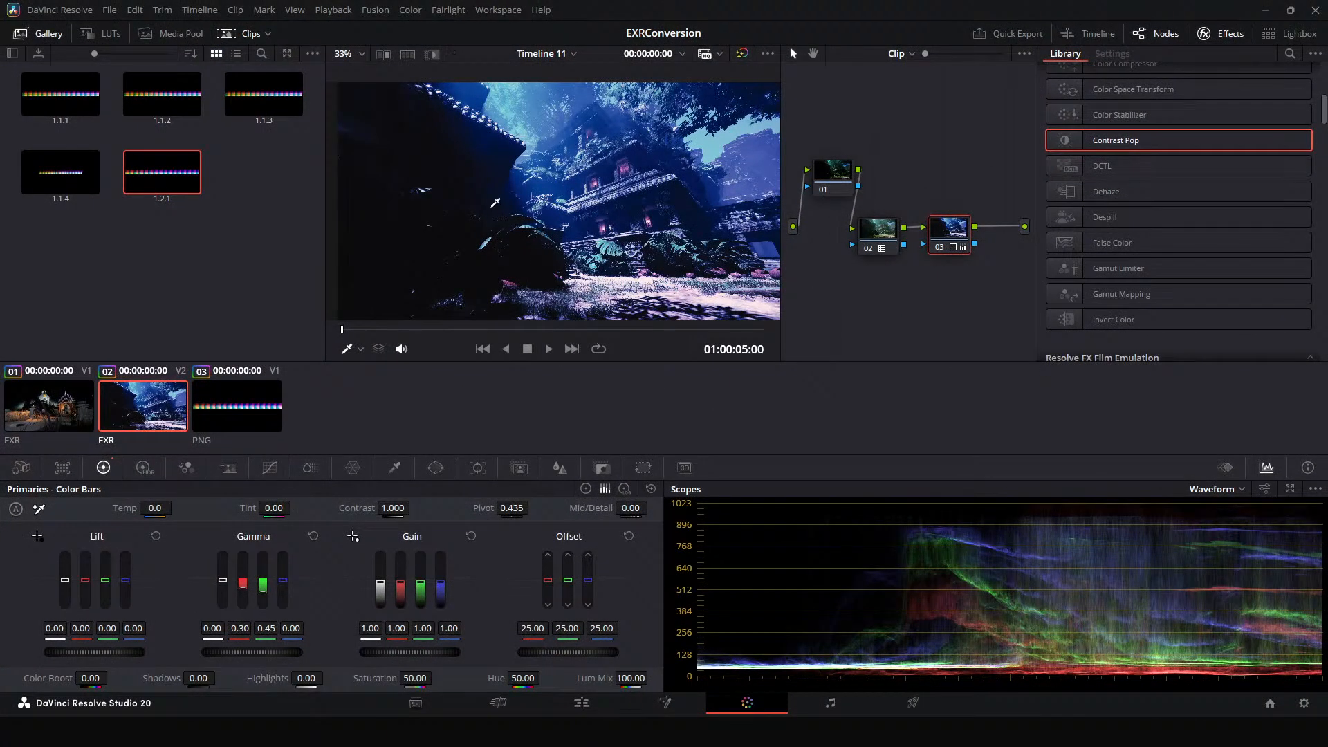
Switch to DaVinci Resolve's Edit page and import rgbtable16x1.png.png from the LUTS folder into the DepthMap bin.
click(581, 703)
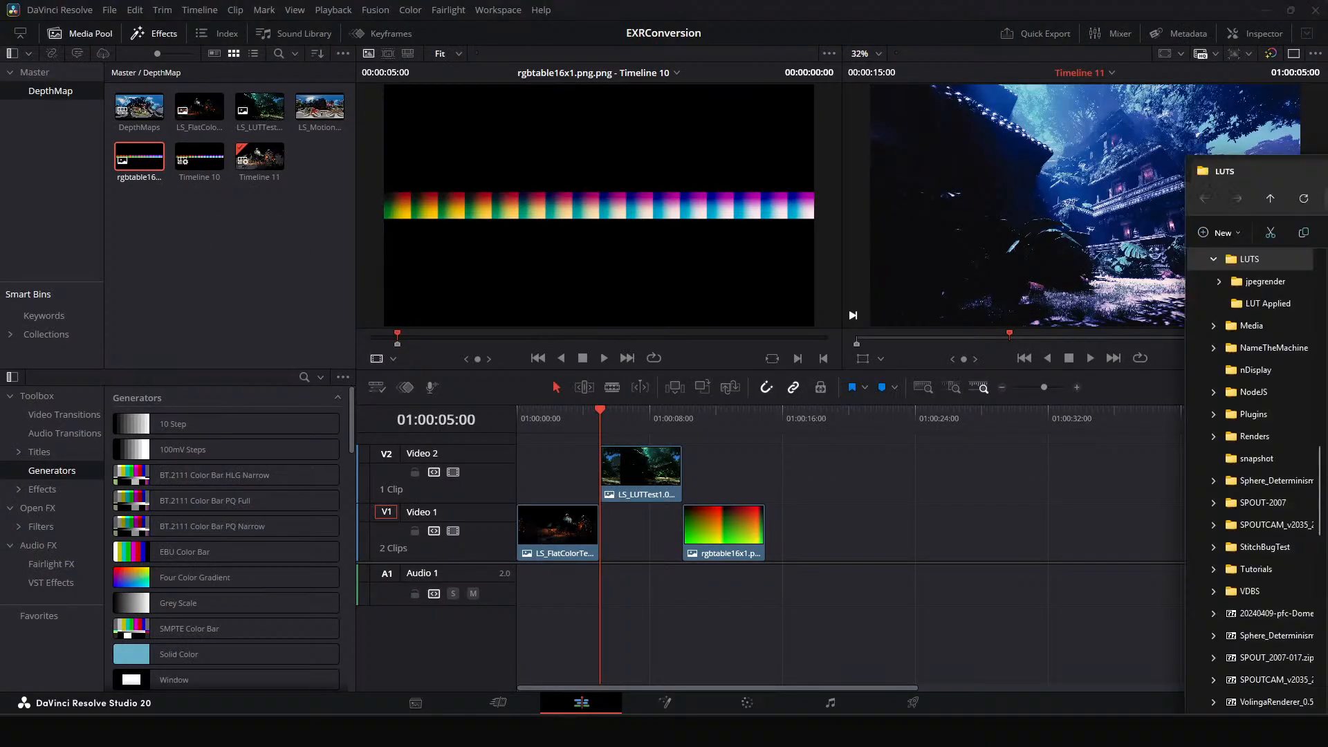
drag(1327, 249, 990, 226)
click(988, 528)
click(935, 462)
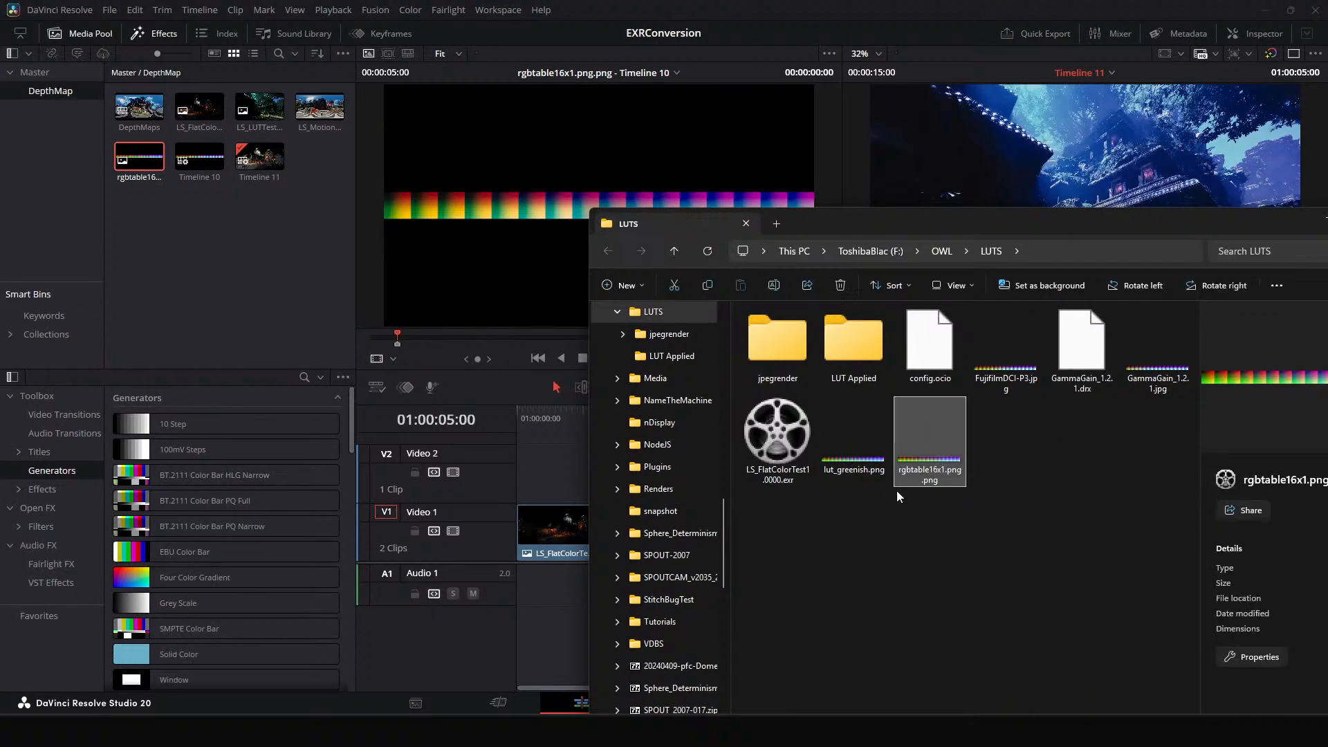
drag(923, 462, 177, 276)
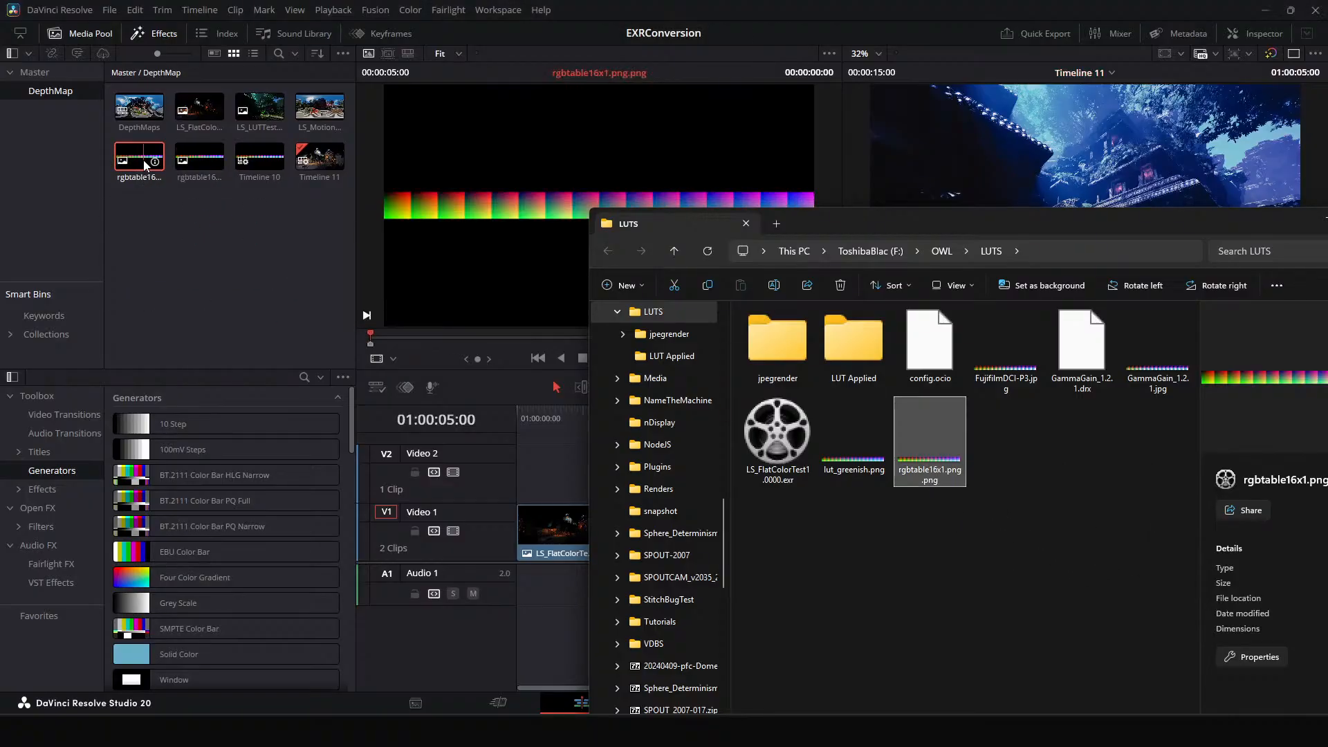
Create a new timeline from the imported rgbtable16x1 image, reviewing the custom Monitor and Format options but keeping the project settings.
click(143, 159)
right_click(137, 157)
click(276, 165)
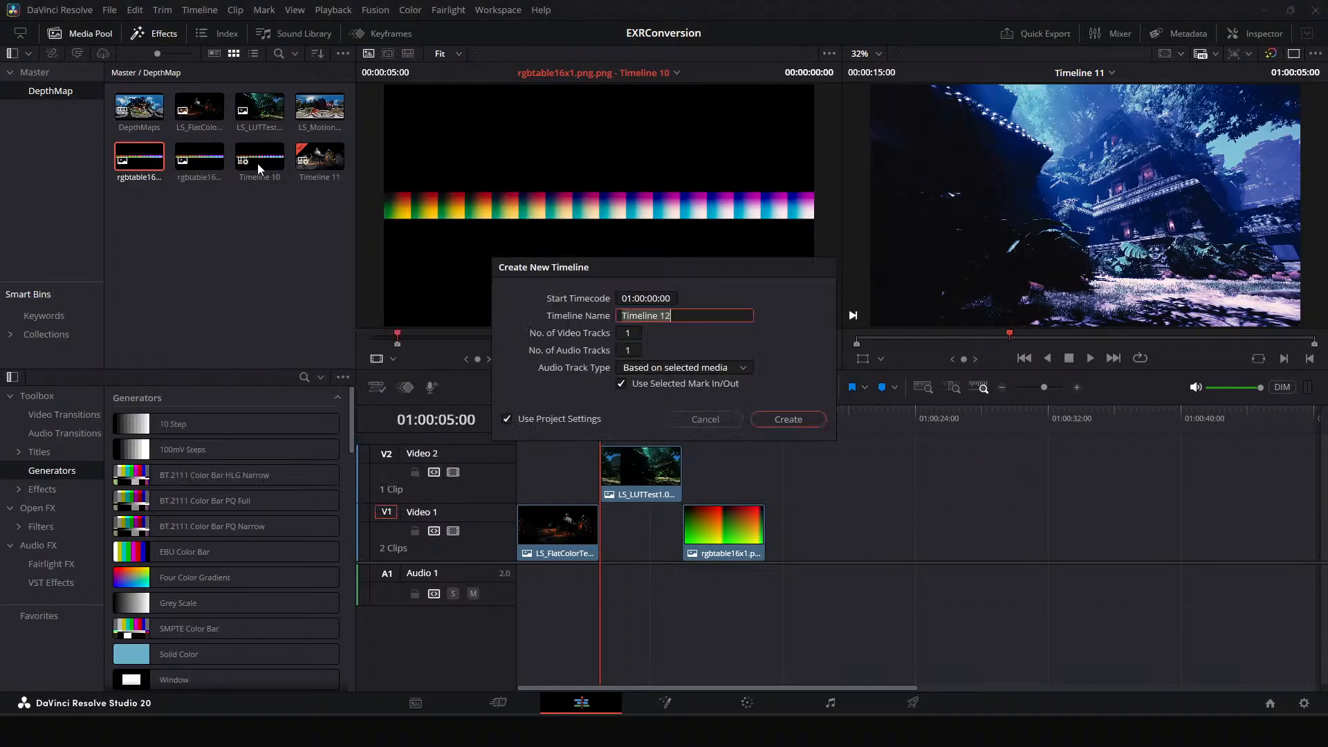
click(508, 419)
click(662, 300)
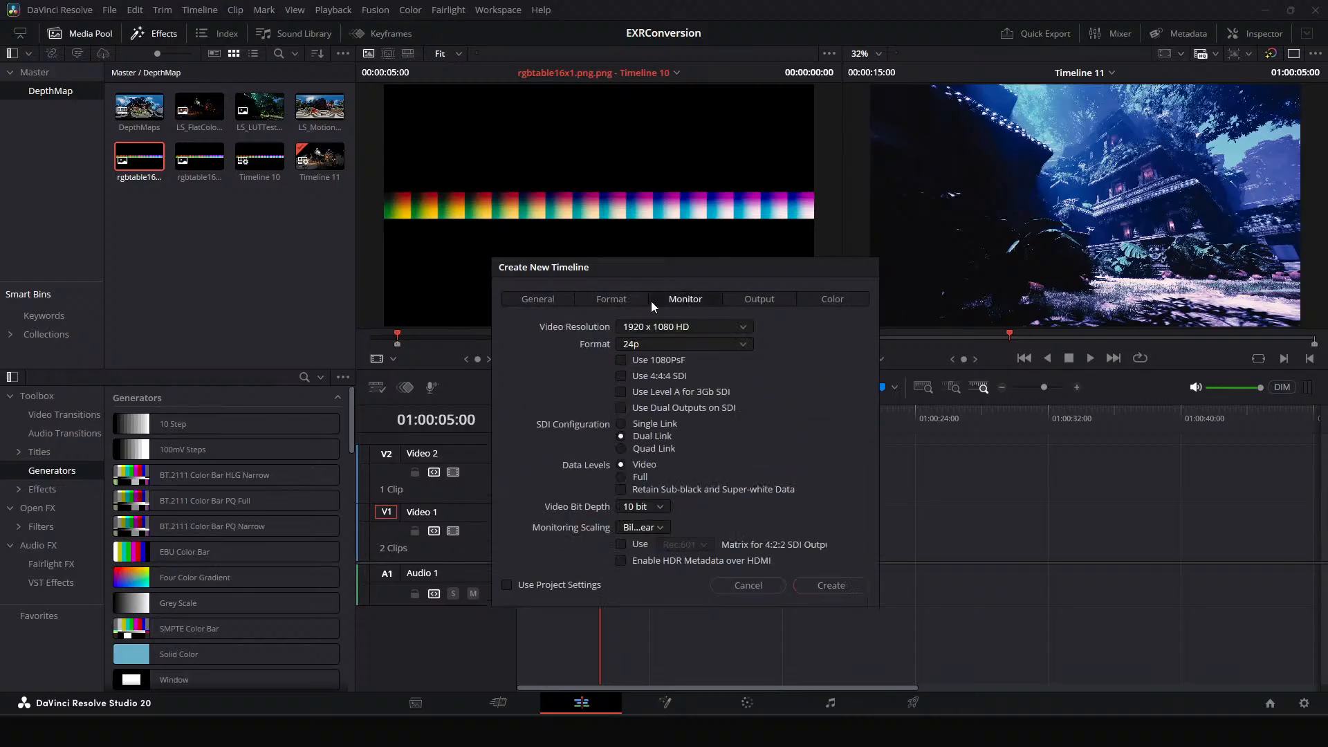
click(624, 297)
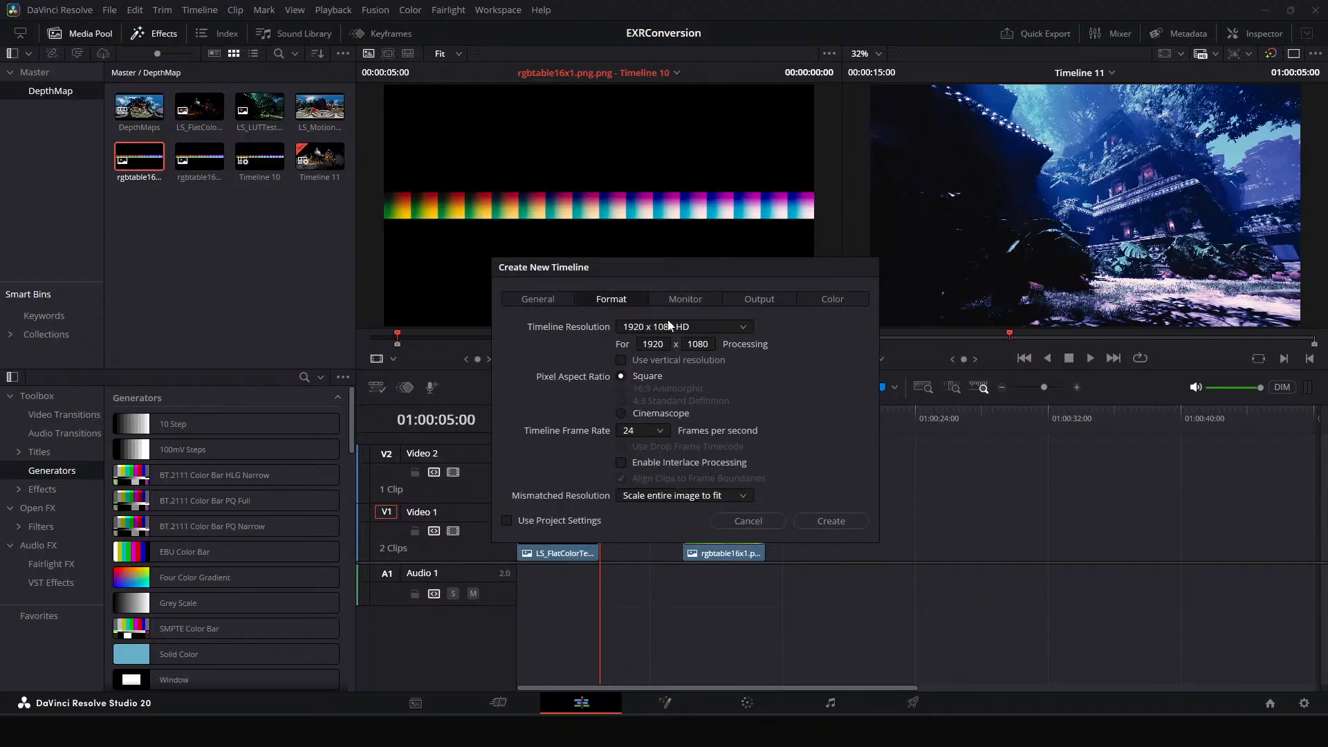
click(545, 297)
click(507, 448)
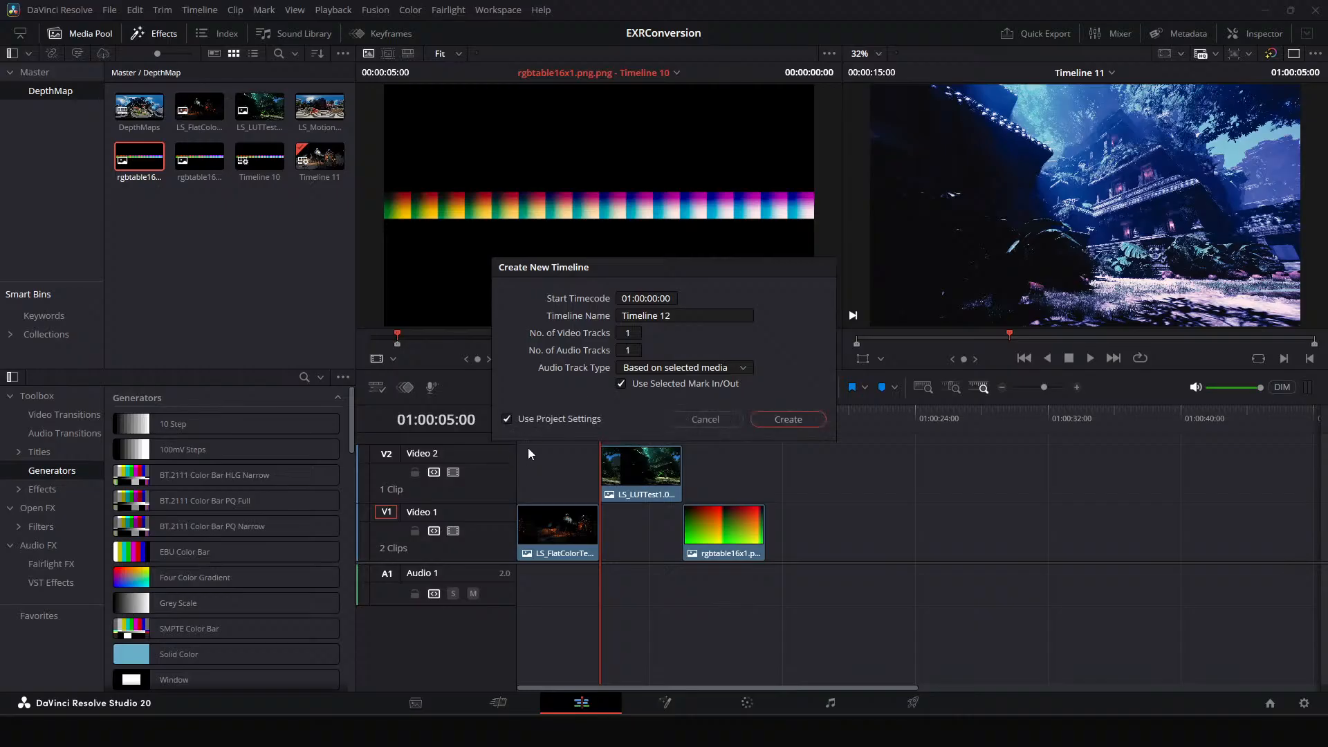
click(789, 419)
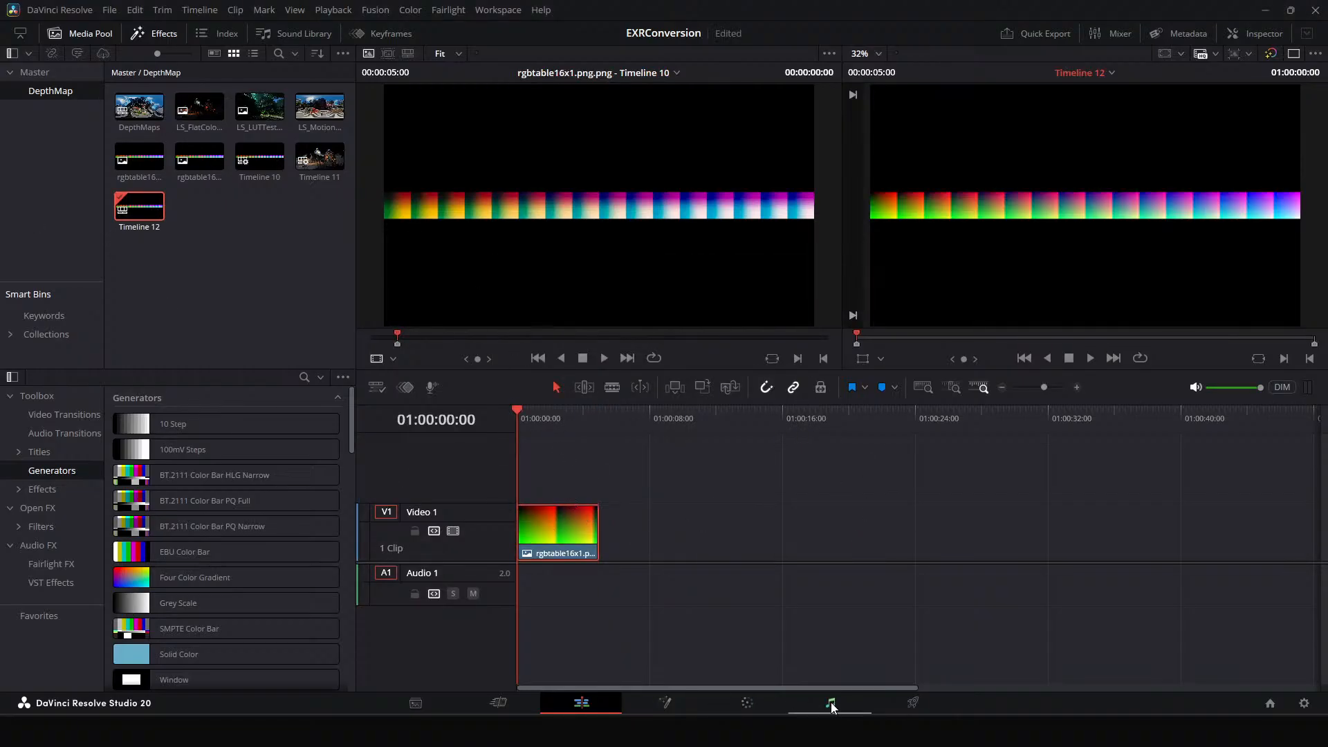
Add a second serial node on the Color page and apply the DCI-P3 Fujifilm 3513DI D55 film look LUT to it.
click(748, 702)
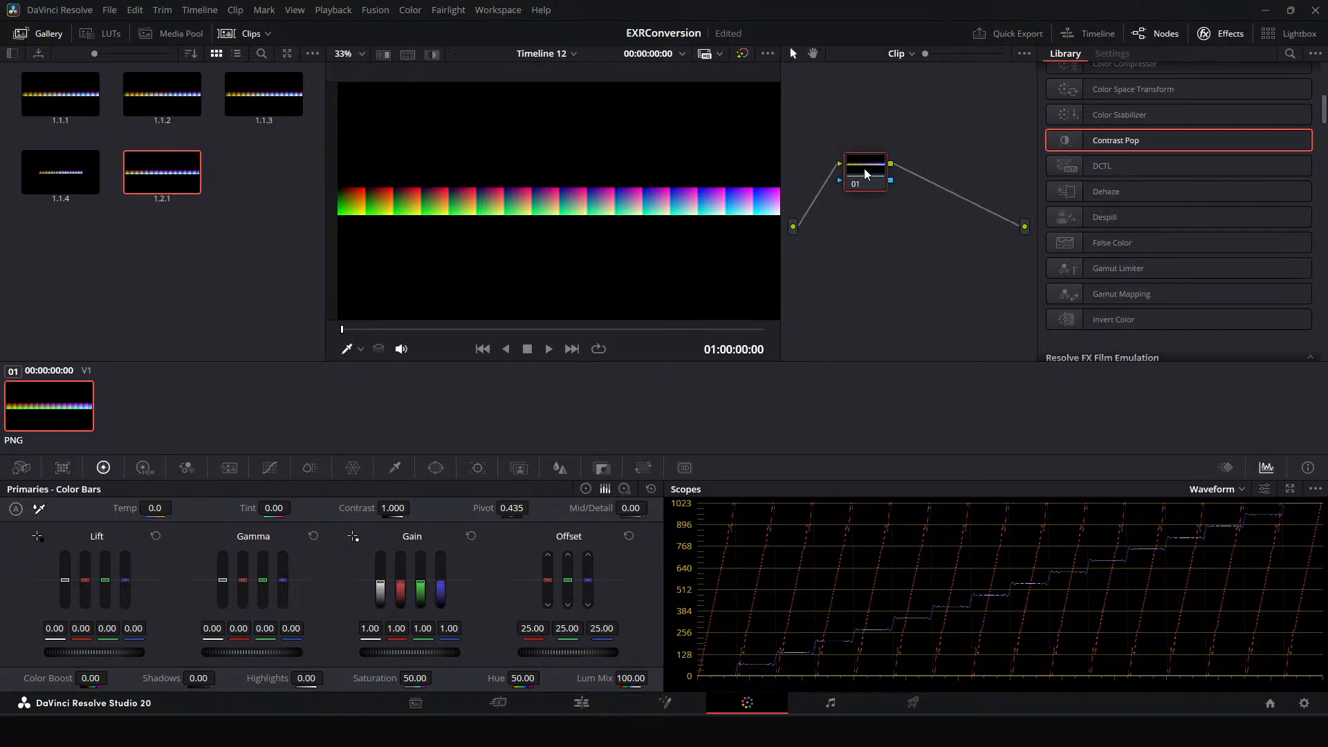
click(92, 36)
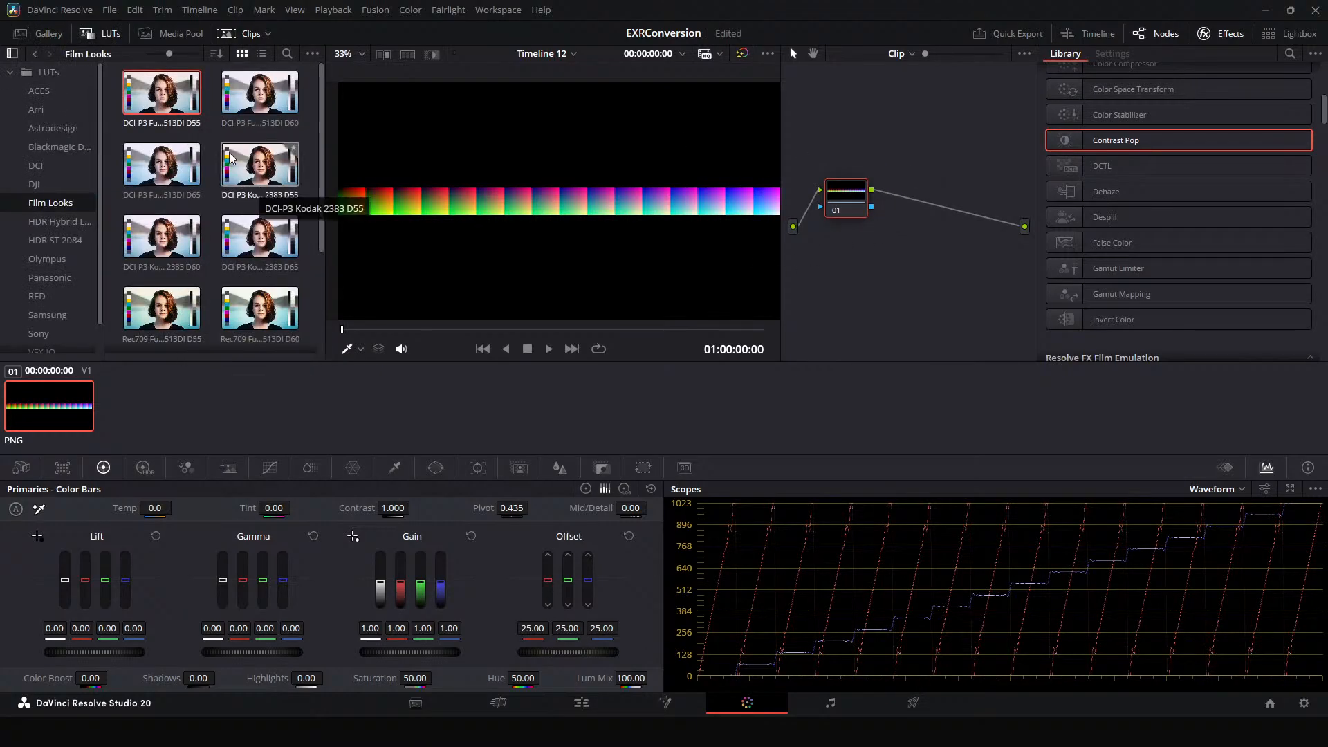
drag(154, 103, 879, 198)
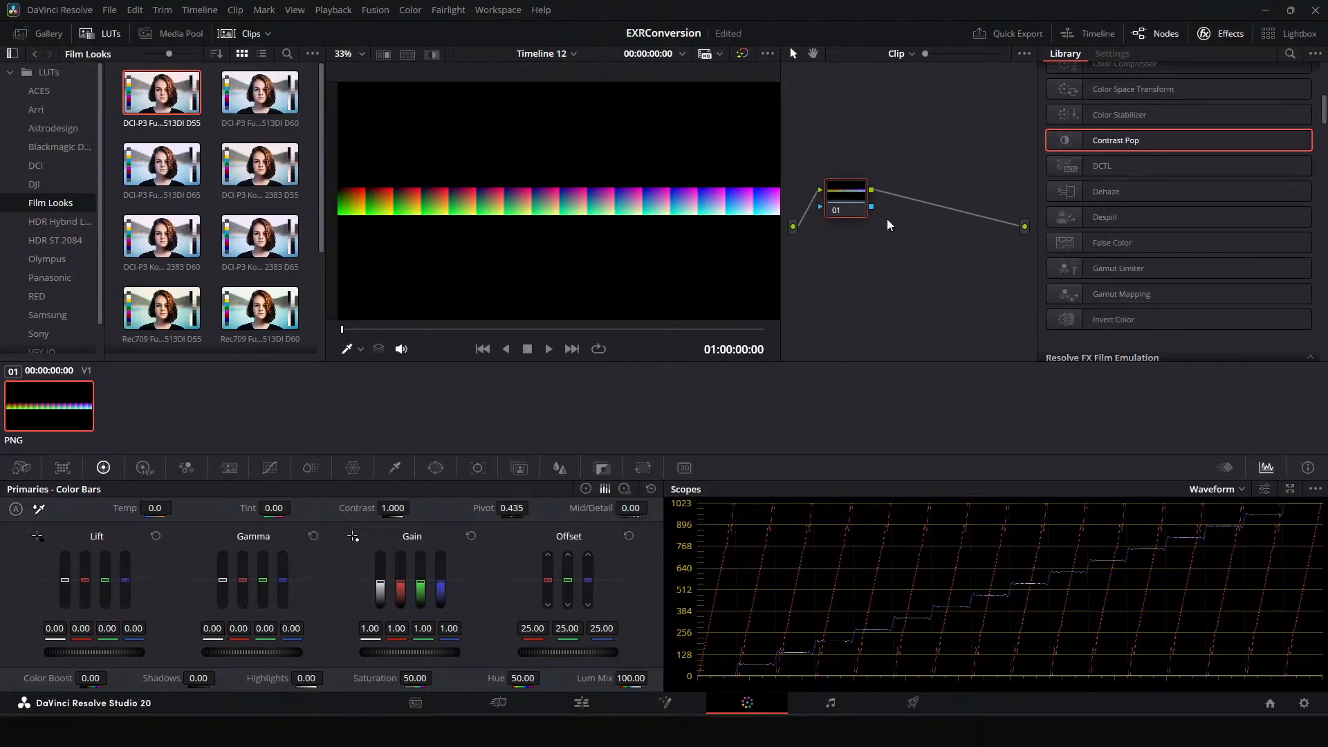
key(alt+s)
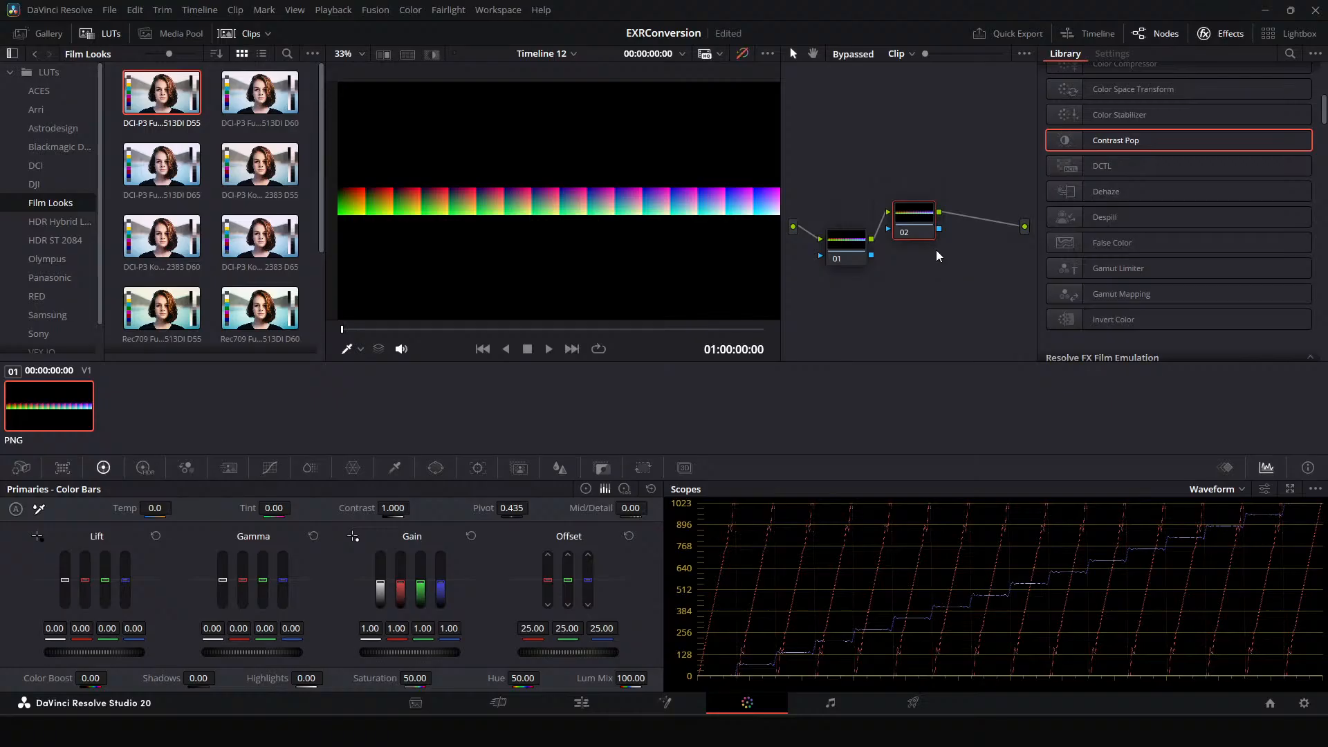
drag(188, 125, 913, 223)
Compare the RGB table with and without the grade by repeatedly bypassing it, examining the color blocks up close.
key(shift+d)
key(shift+d)
key(shift+d)
key(shift+d)
key(shift+d)
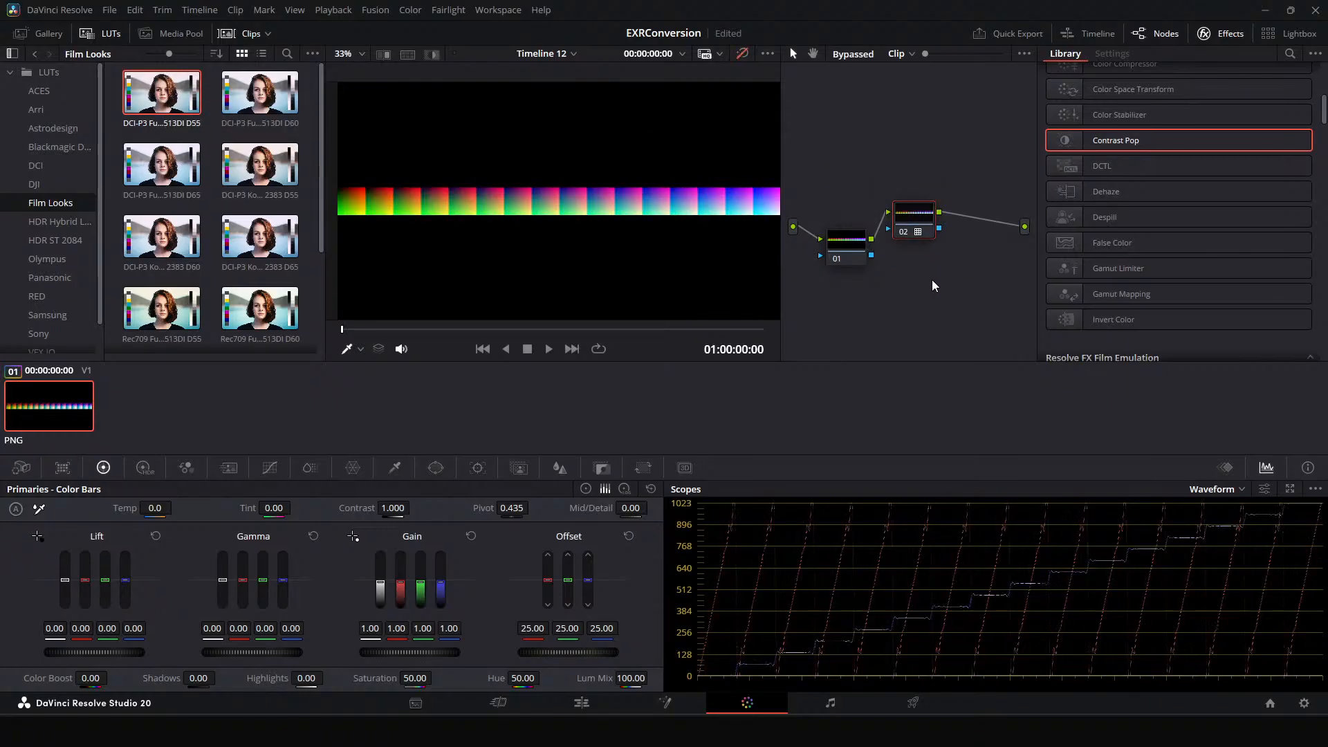
key(shift+d)
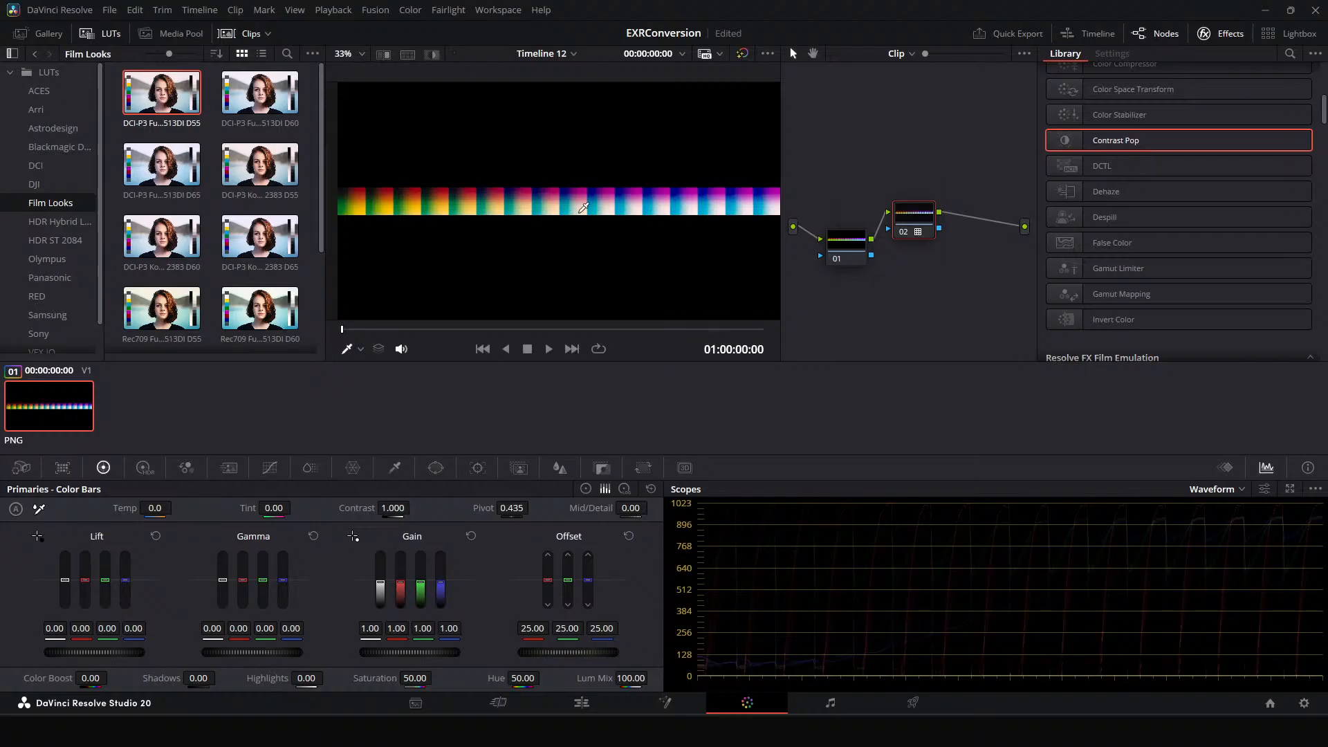
scroll(581, 209, up, 2)
key(shift+d)
key(shift+d)
key(shift+d)
key(shift+d)
scroll(578, 222, down, 1)
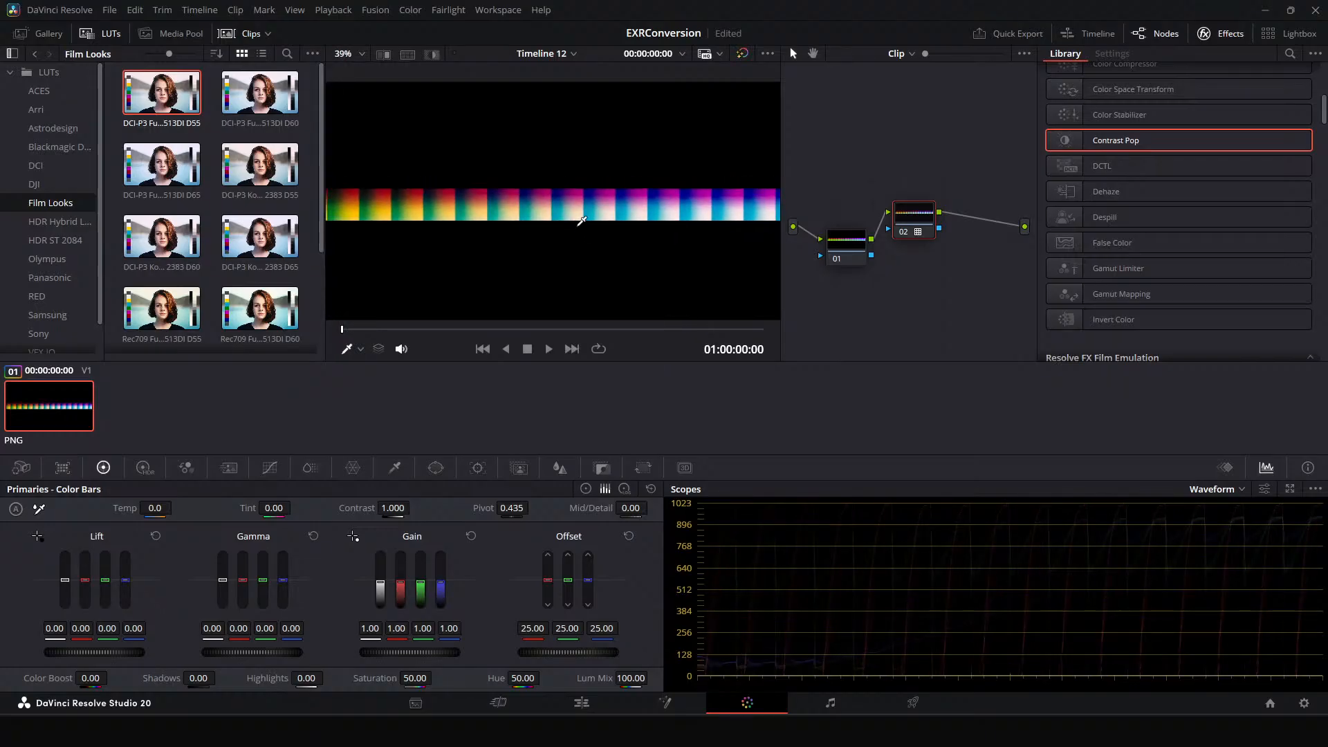
scroll(578, 222, down, 1)
Line up node 01 with node 02, compare the bypassed and graded RGB table, and save the project.
right_click(920, 219)
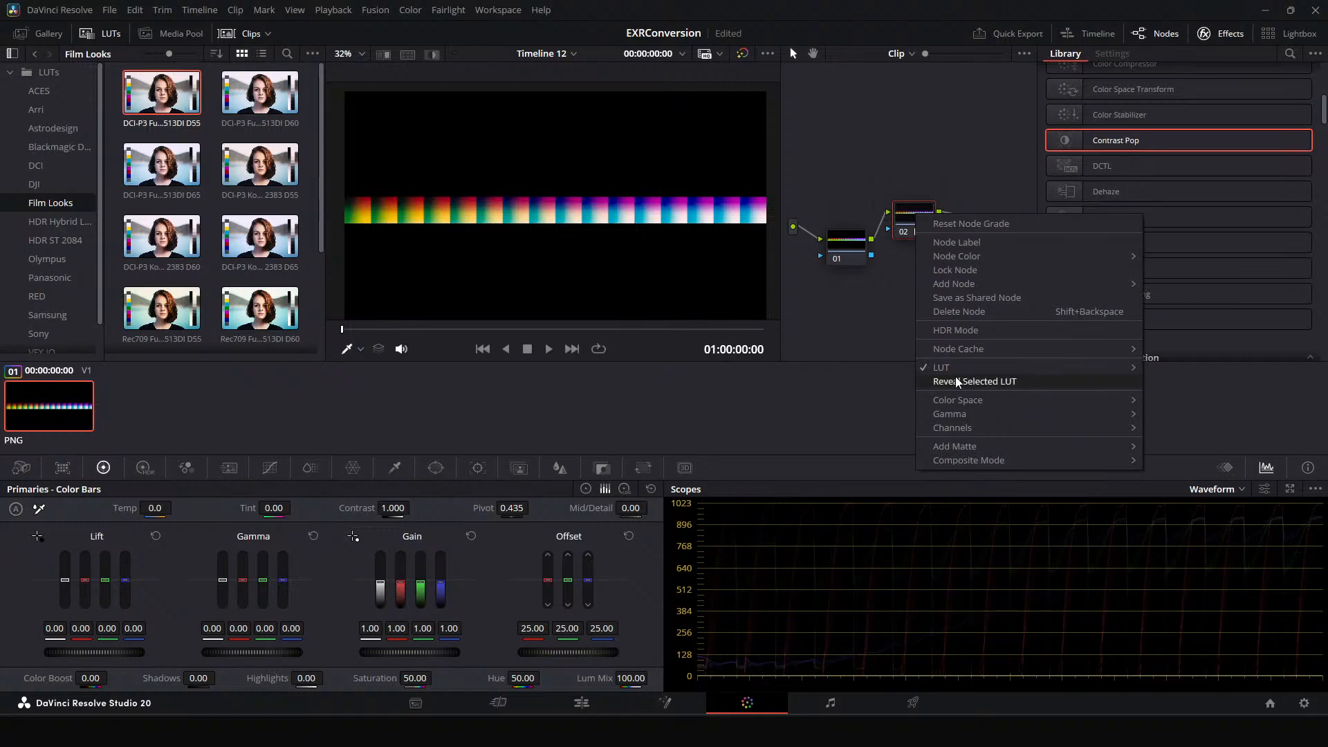
click(902, 172)
drag(848, 252, 848, 226)
click(918, 223)
key(shift+d)
key(shift+d)
key(shift+d)
key(shift+d)
key(ctrl+s)
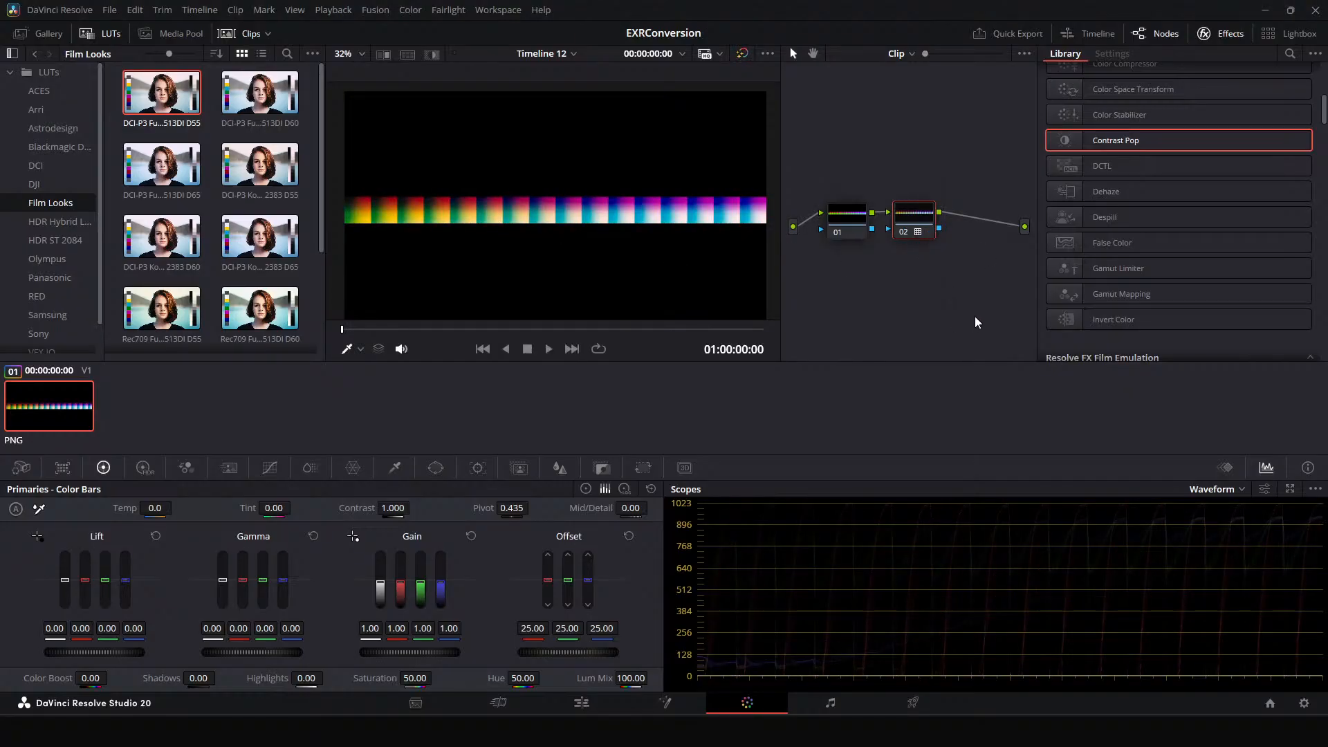
Grab a still of the graded RGB table and export it to the LUTS folder as the JPEG FujifilmDCI-P3-2.
right_click(571, 208)
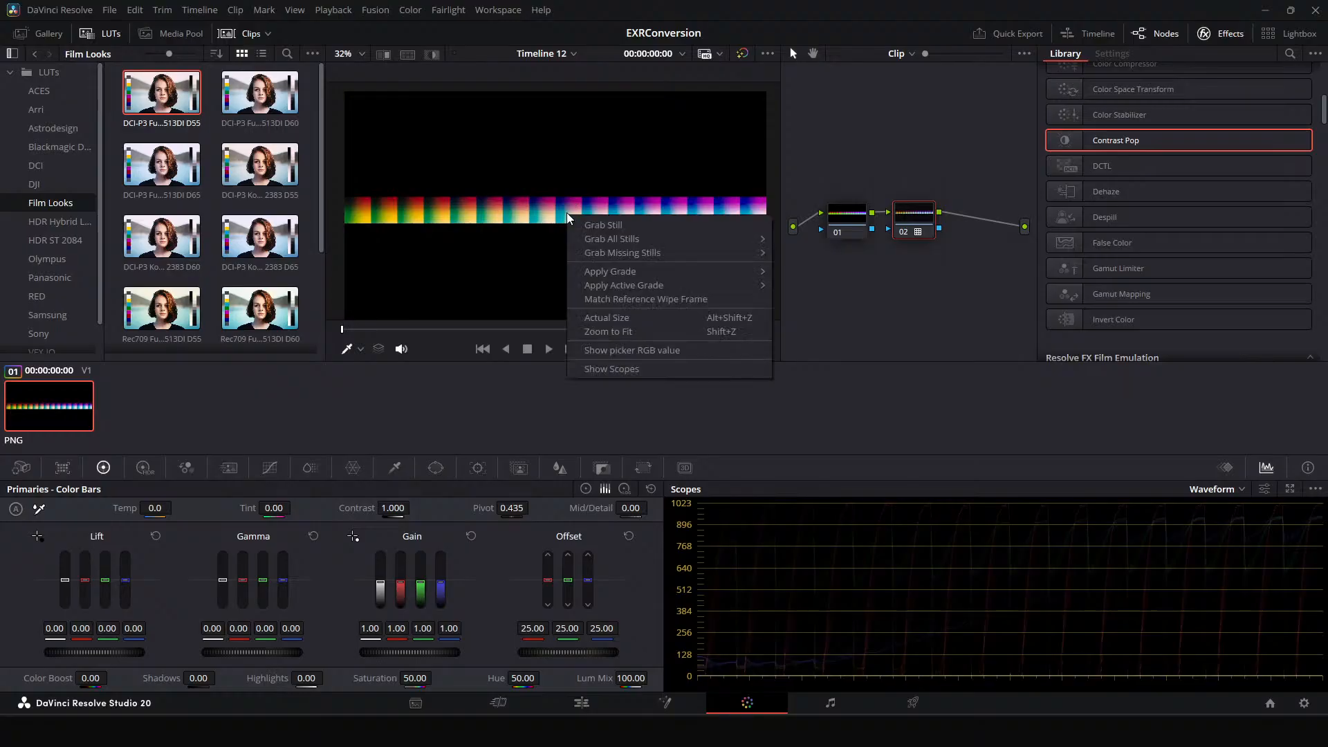
click(603, 225)
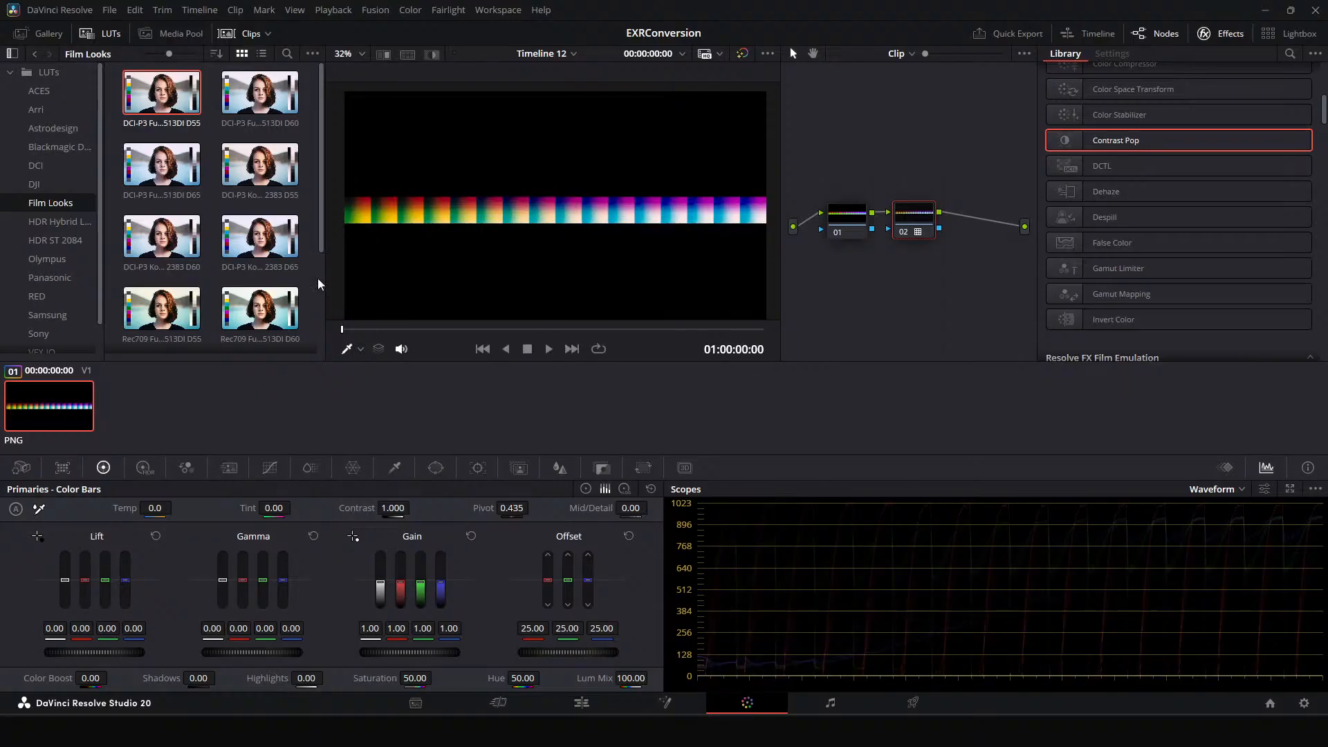
click(47, 36)
click(271, 184)
right_click(272, 184)
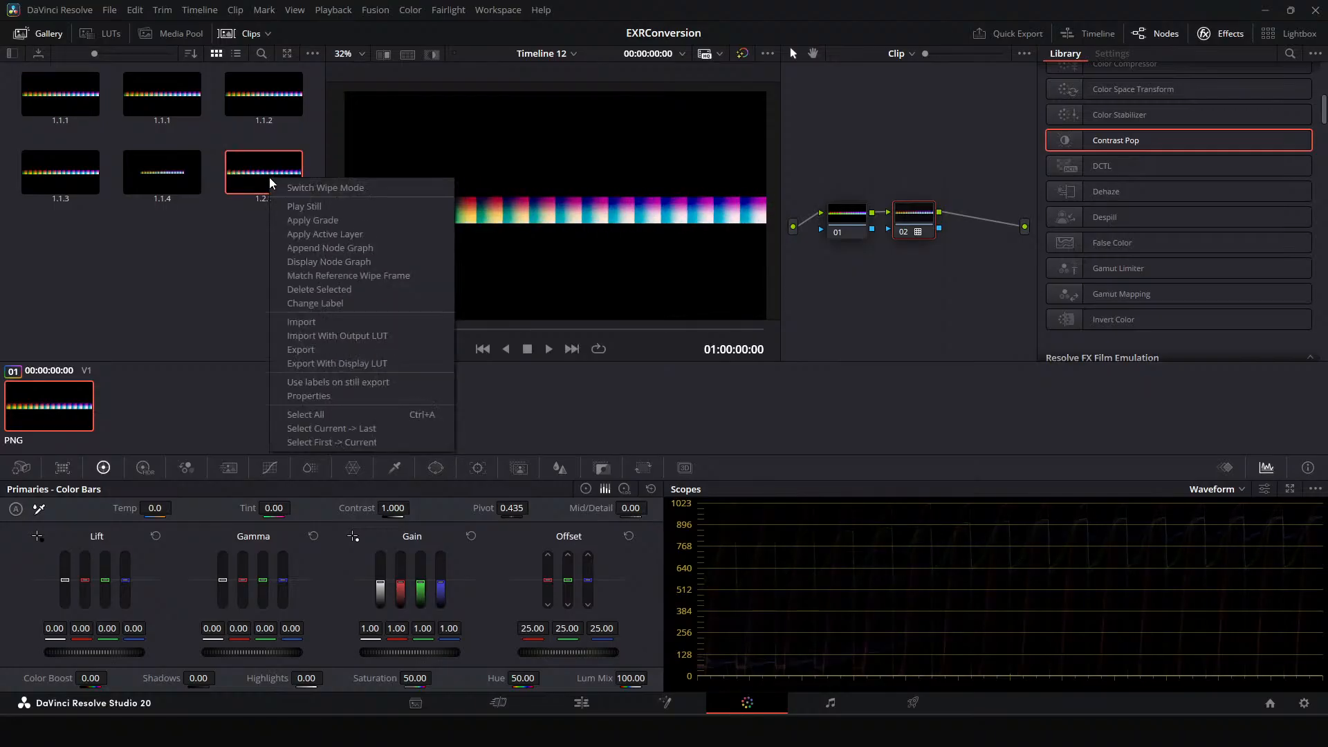
click(325, 349)
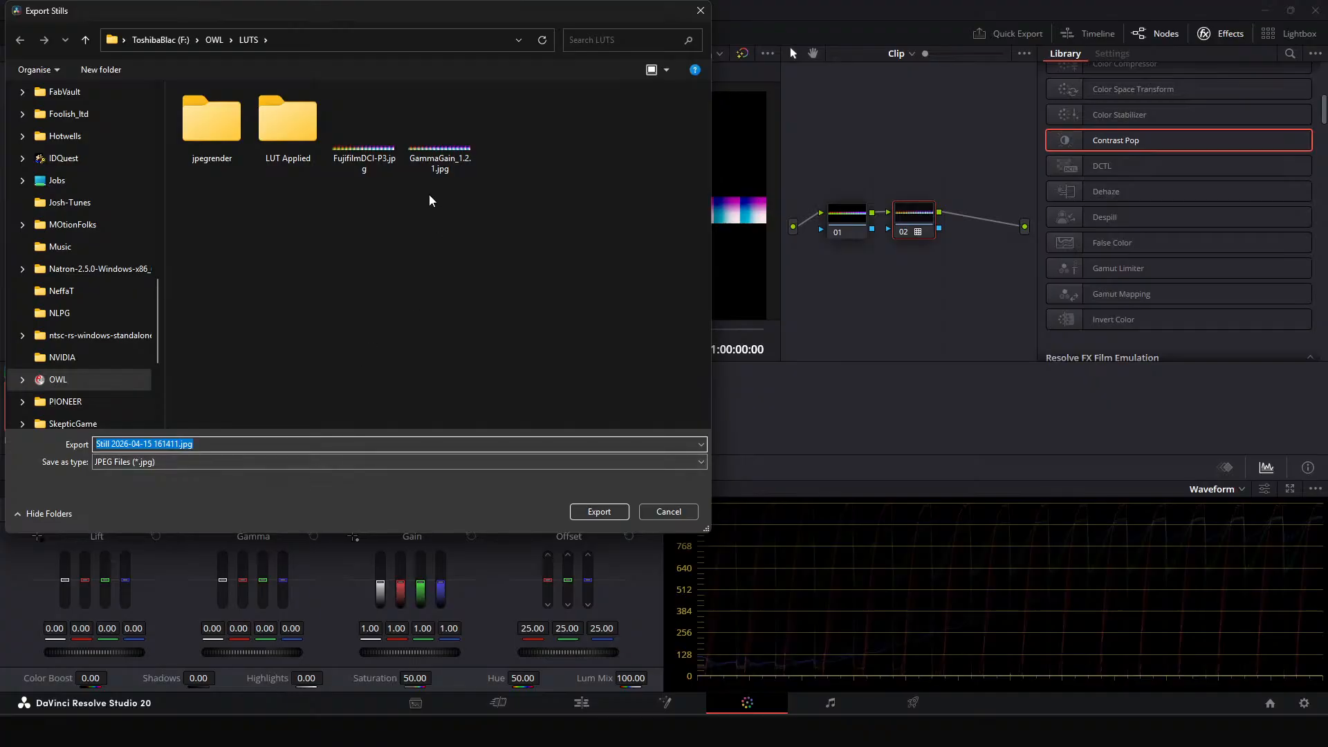
click(360, 152)
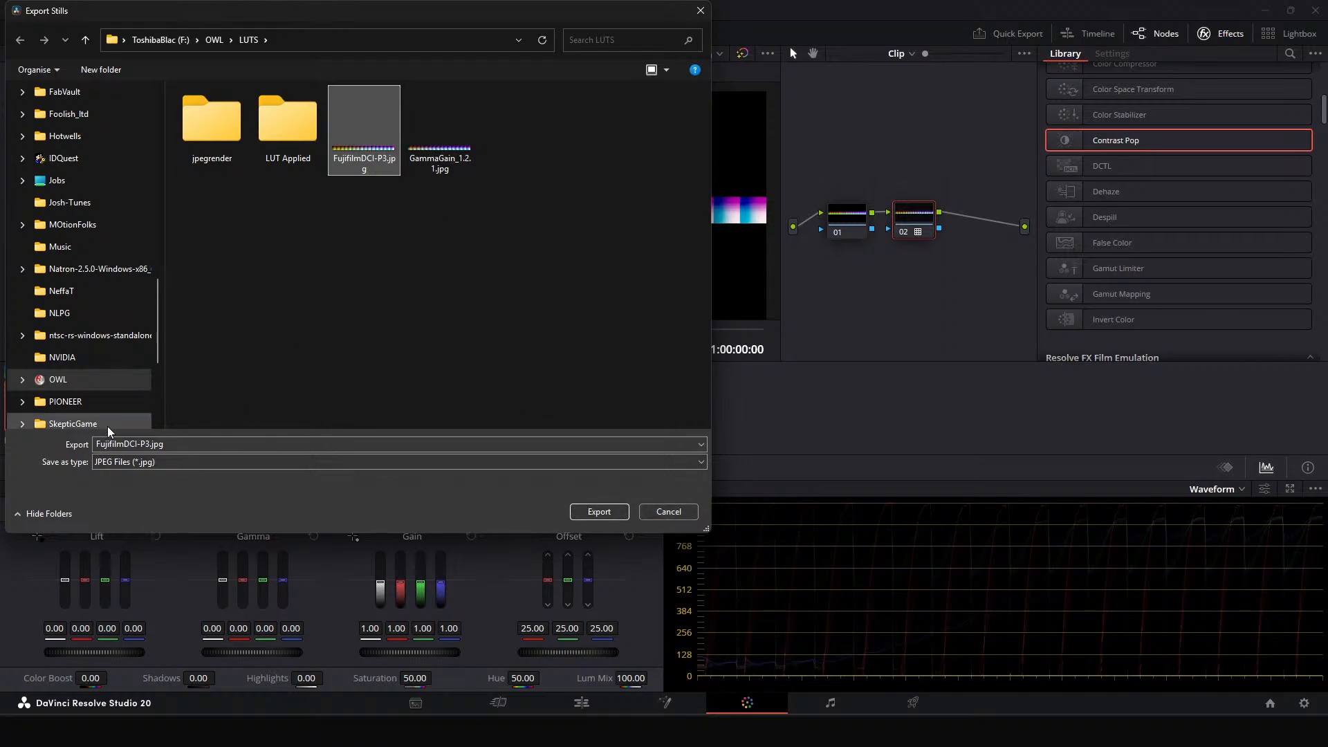
click(133, 444)
click(150, 445)
text(-2)
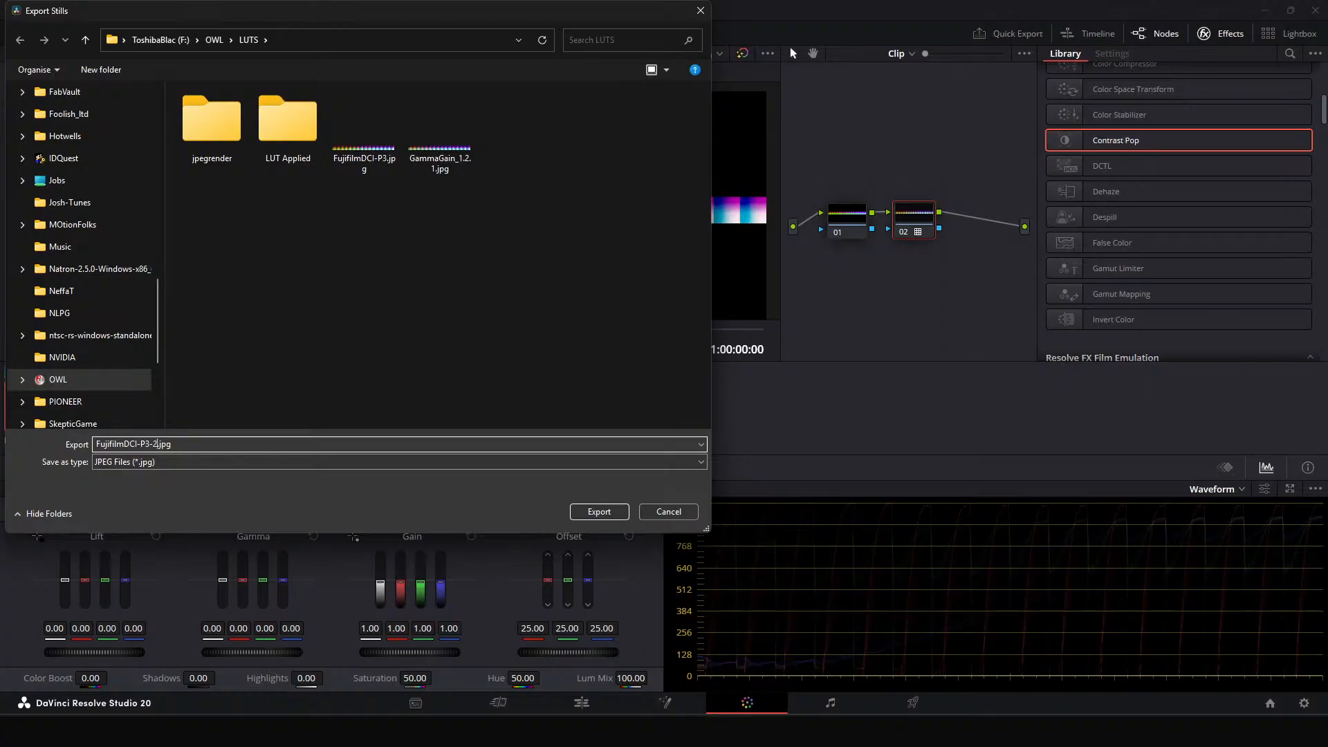
key(Return)
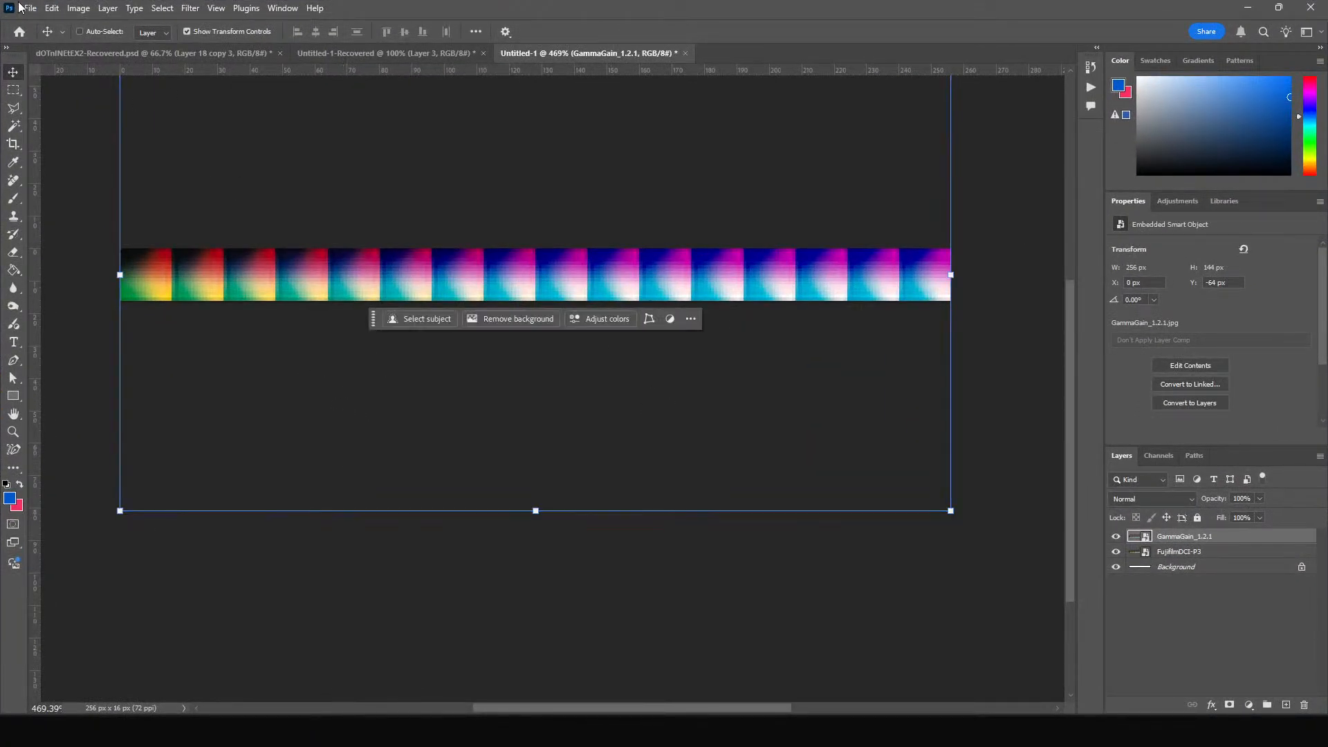
Switch to Photoshop and create a new 256 x 16 pixel document.
click(25, 7)
click(41, 22)
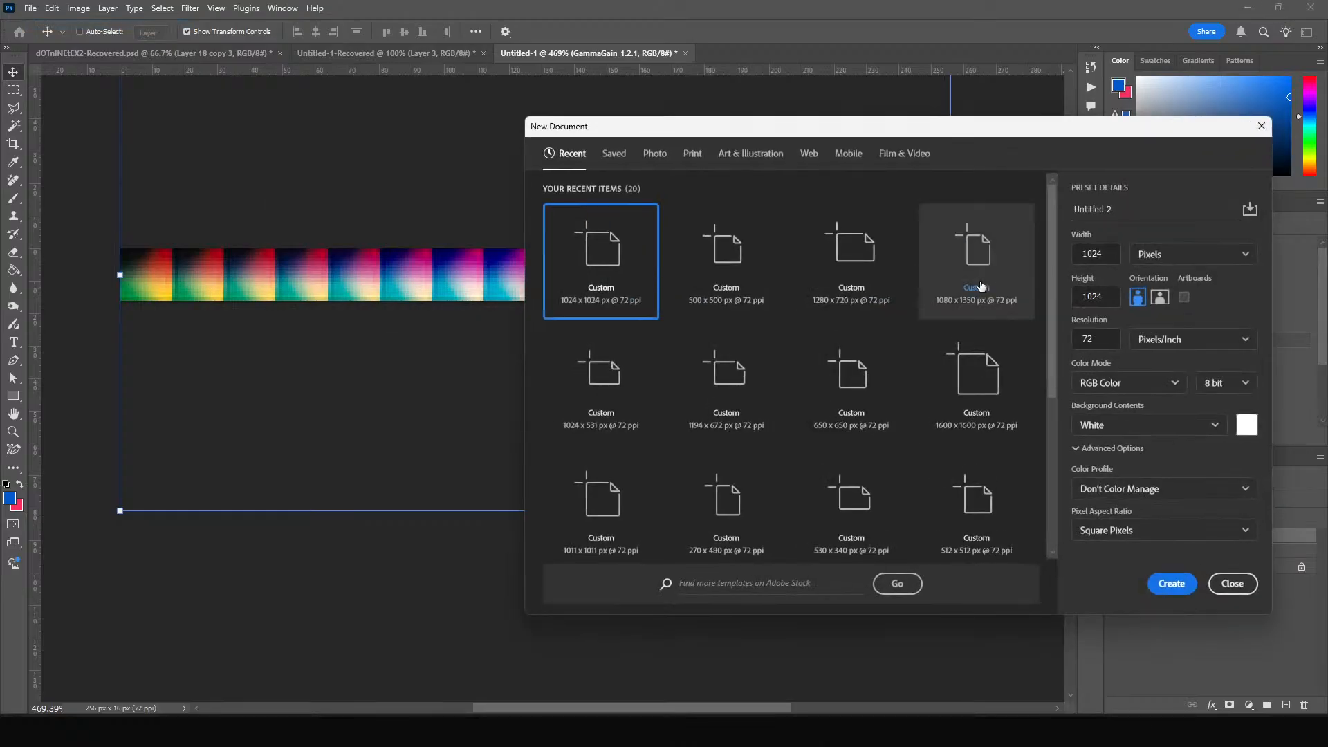
double_click(1096, 254)
text(2)
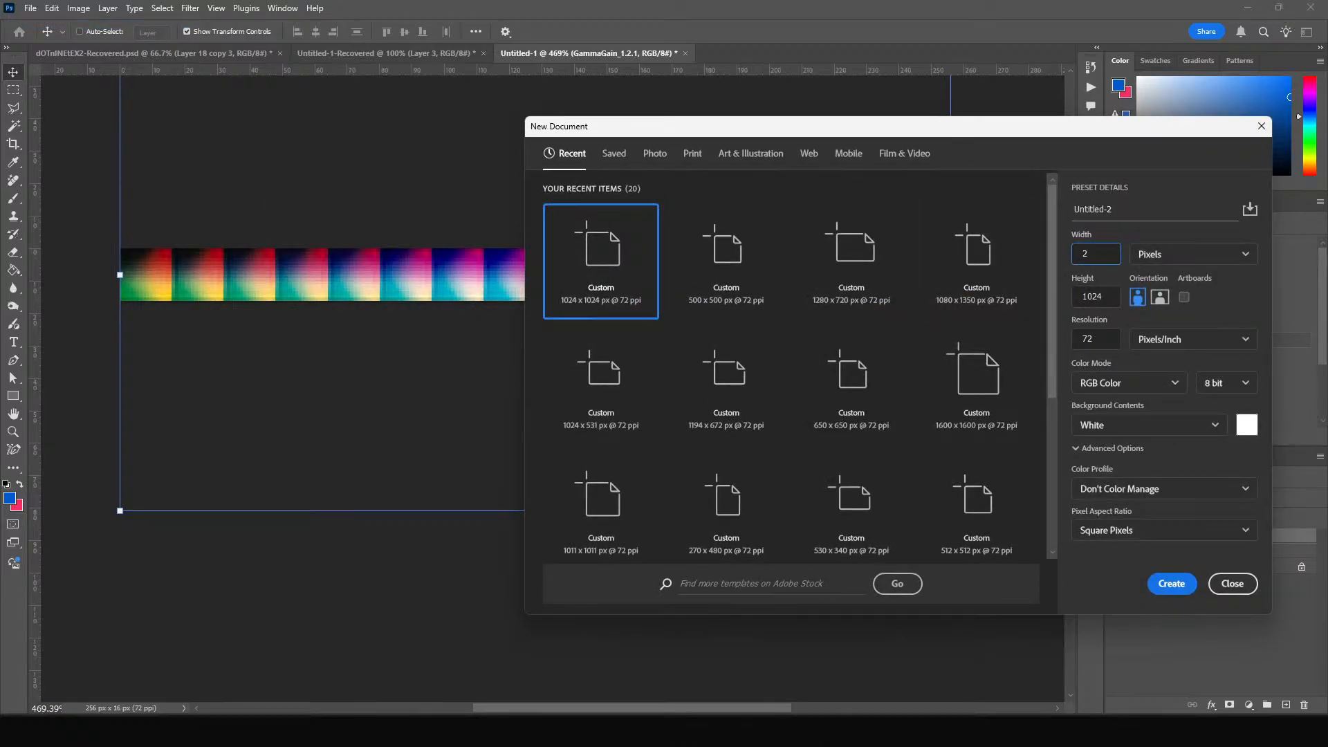
text(56)
key(Tab)
text(16)
key(Return)
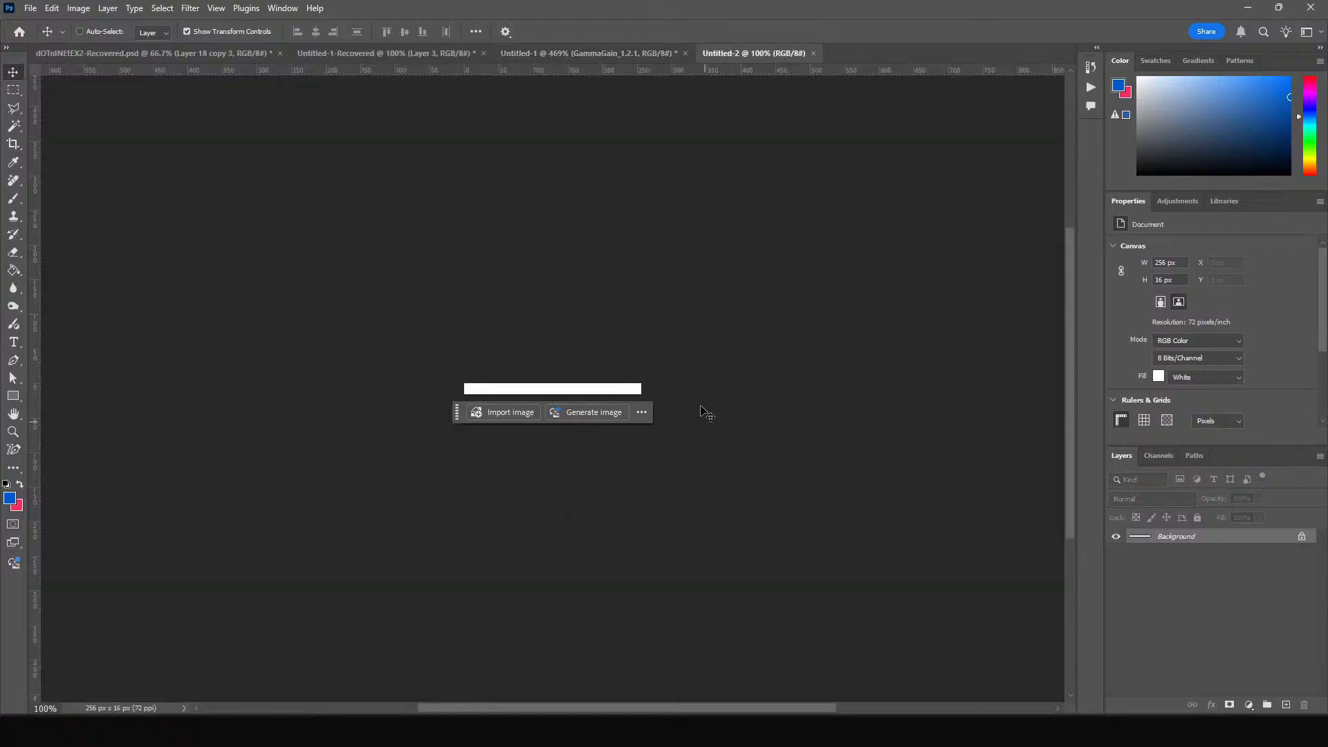
Check the image size of the existing GammaGain_1.2.1 document and return to the new blank document.
click(580, 53)
click(78, 8)
key(Escape)
key(h)
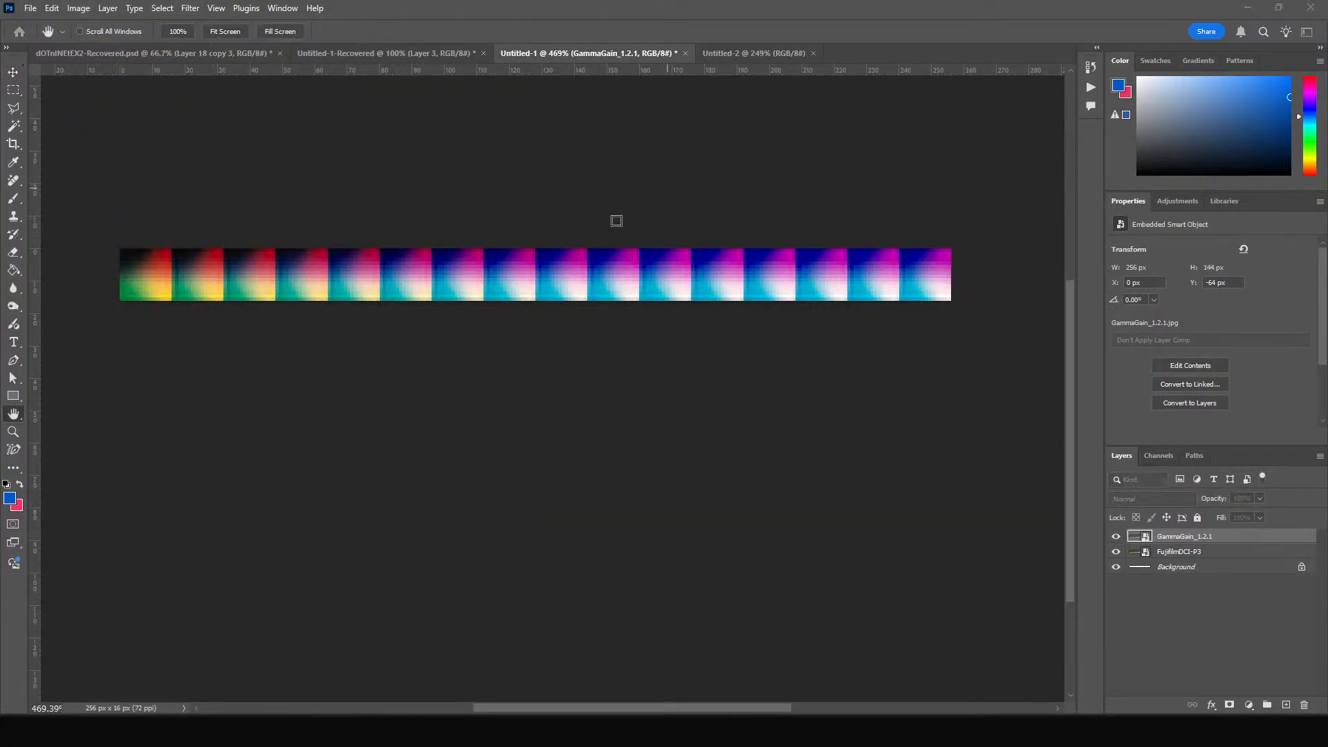
key(ctrl+alt+i)
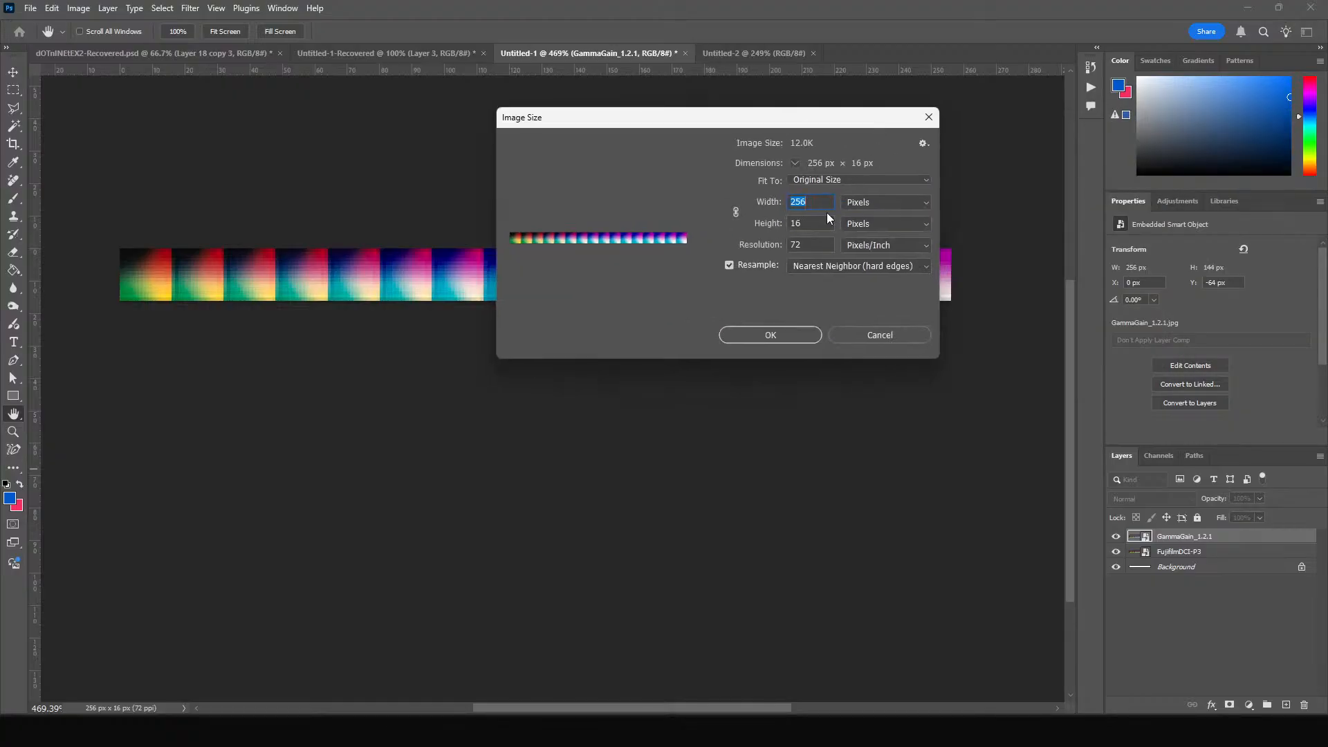
key(Escape)
key(v)
click(754, 53)
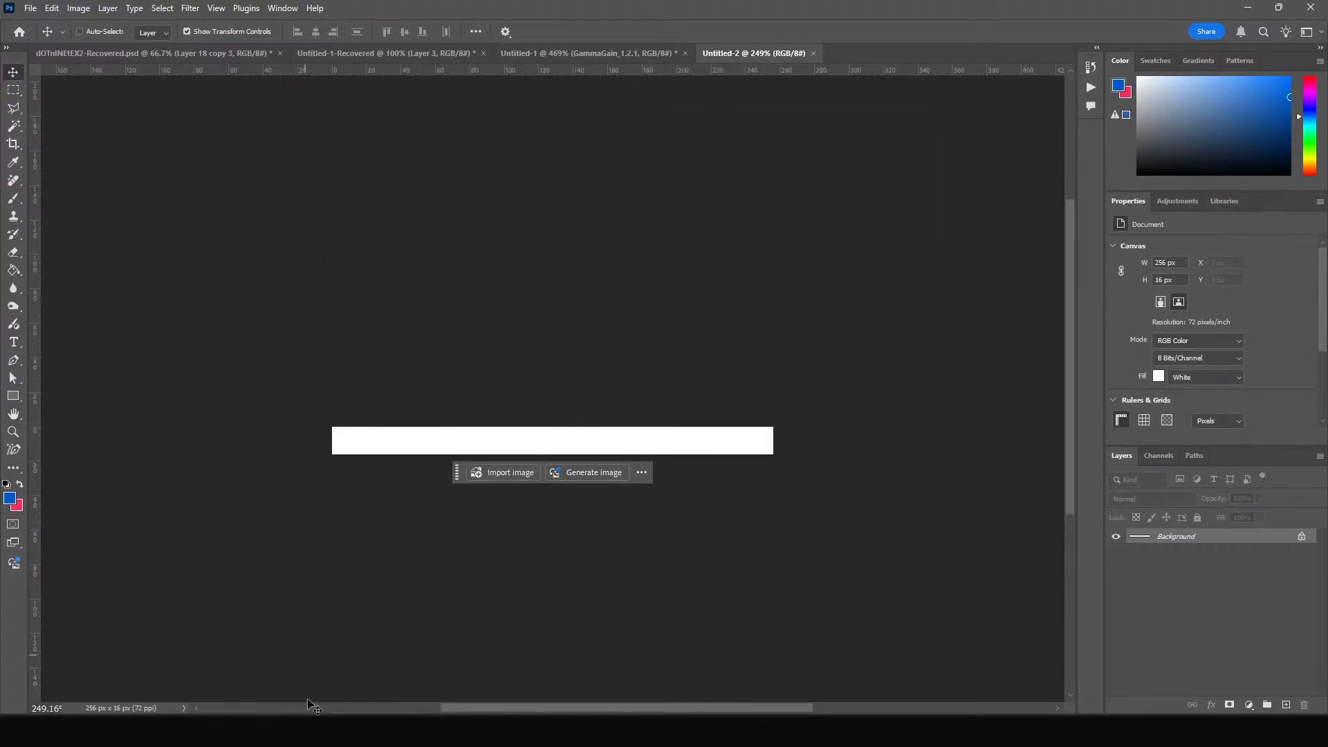
Place FujifilmDCI-P3-2_1.2.1.jpg from the LUTS folder into the blank document and scale it from its center to span the full canvas width.
mouse_move(298, 730)
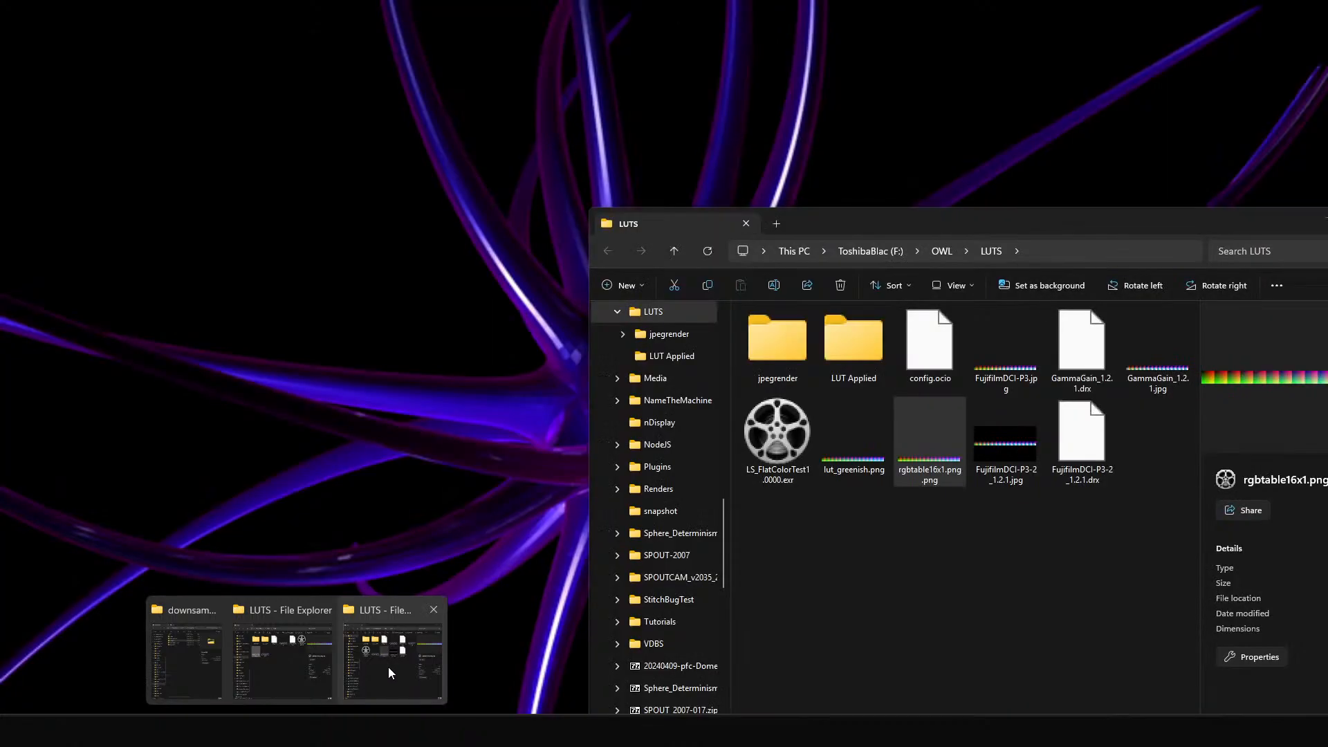
click(388, 666)
drag(1006, 460, 496, 380)
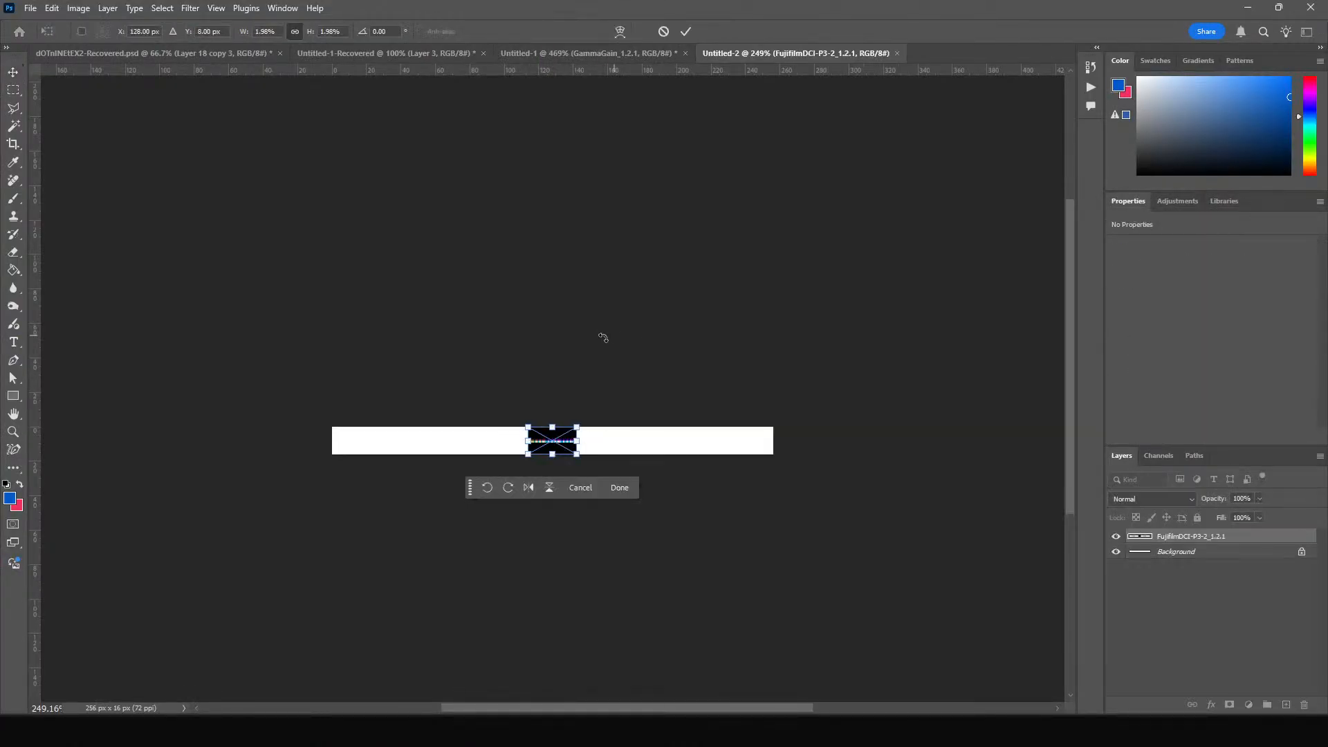
alt+drag(578, 442, 774, 430)
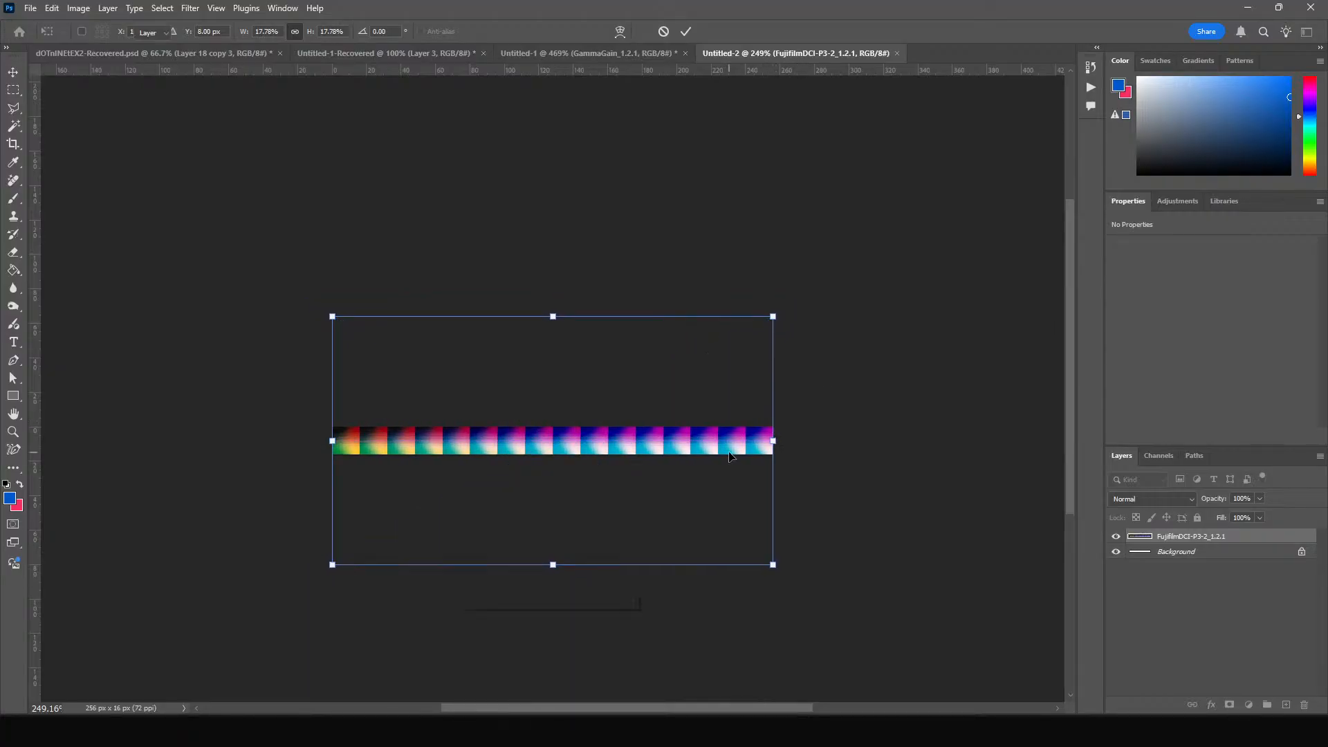
key(Return)
alt+scroll(611, 510, up, 5)
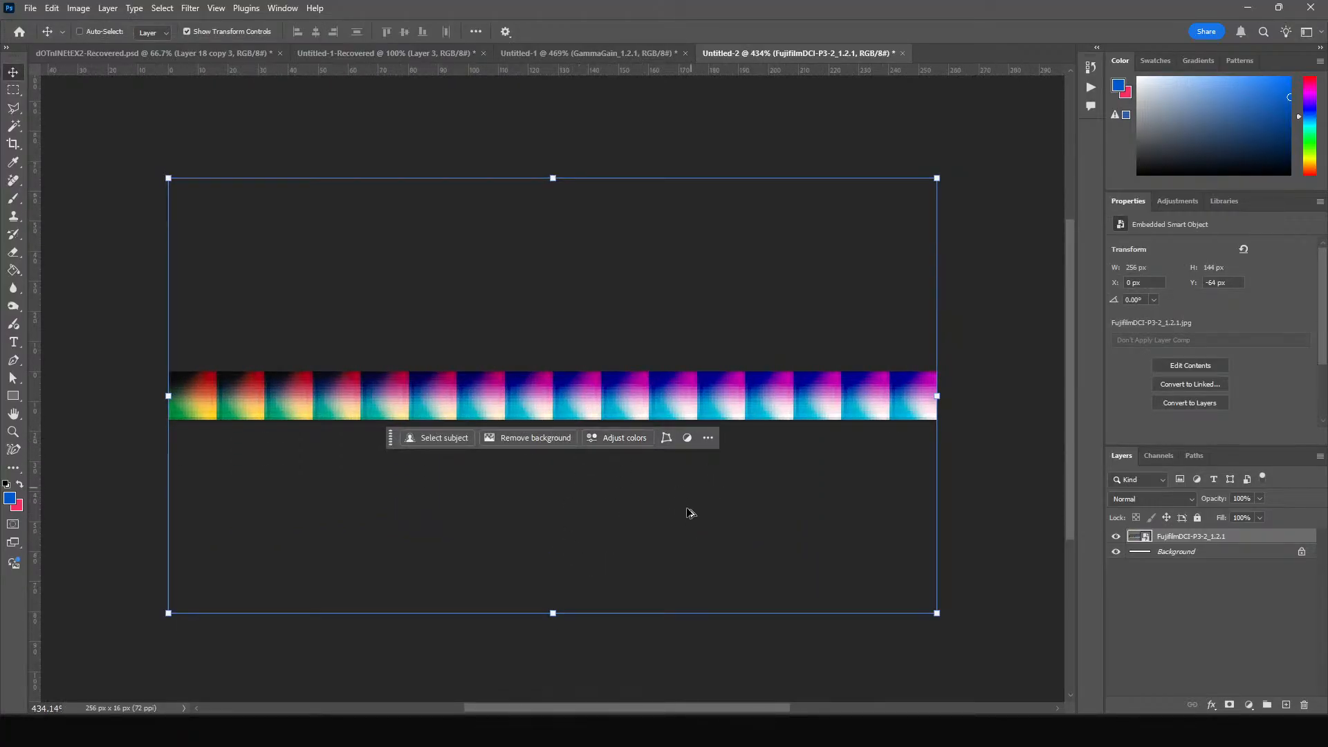
Save a JPEG copy at quality 8 over the existing FujifilmDCI-P3-2_1.2.1.jpg in the LUTS folder.
key(ctrl+alt+s)
click(233, 403)
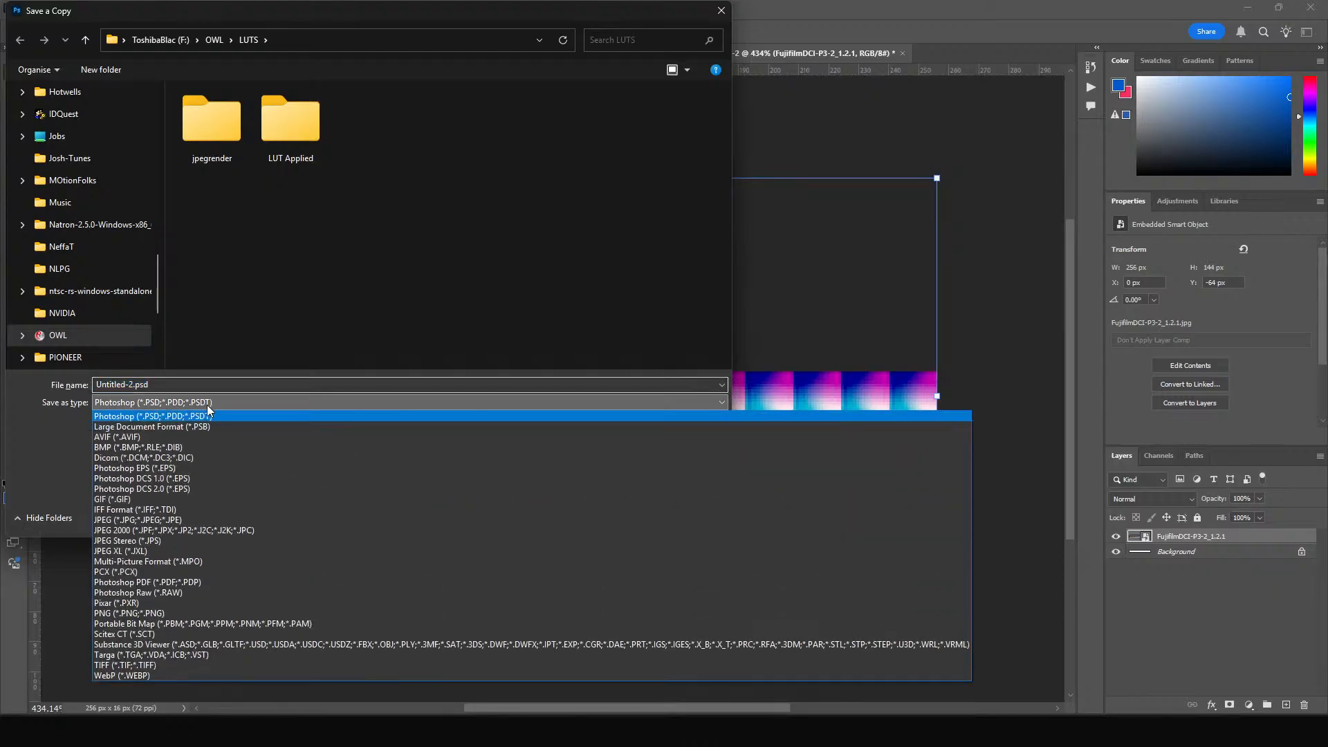
click(134, 523)
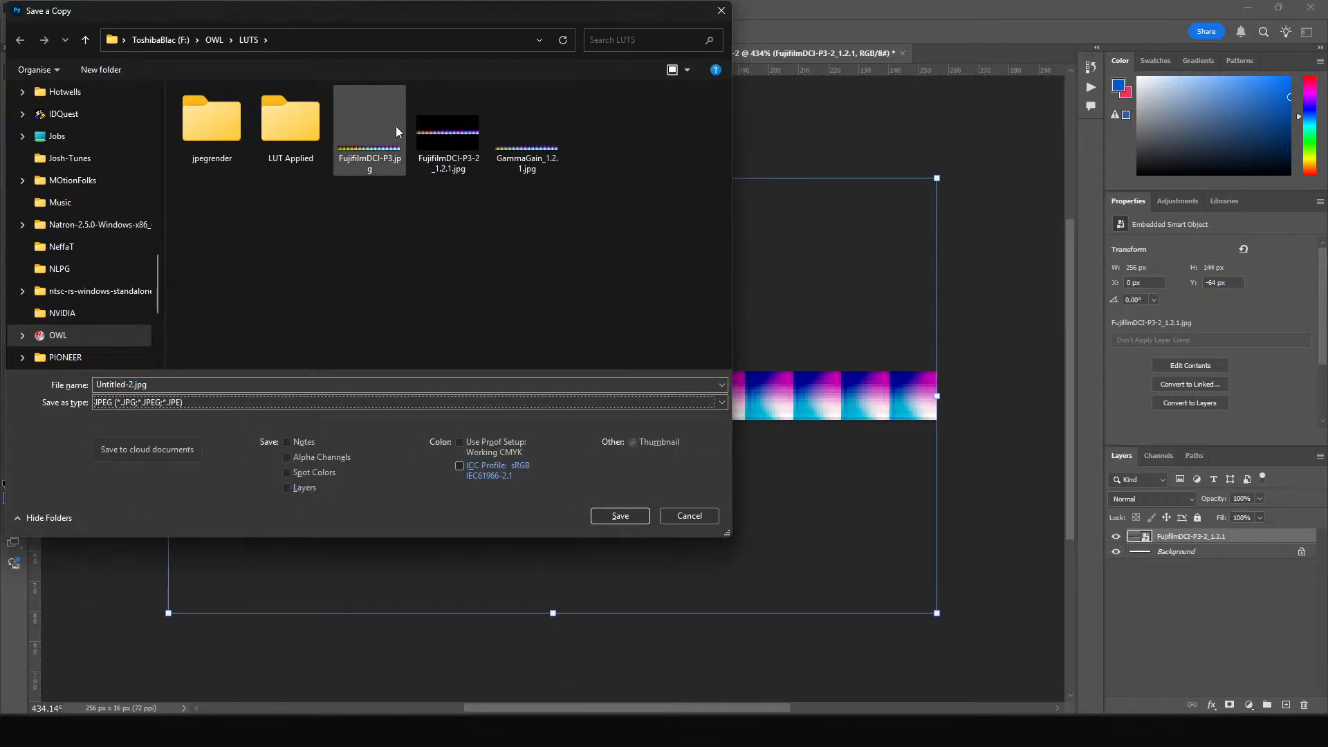
click(448, 135)
click(619, 517)
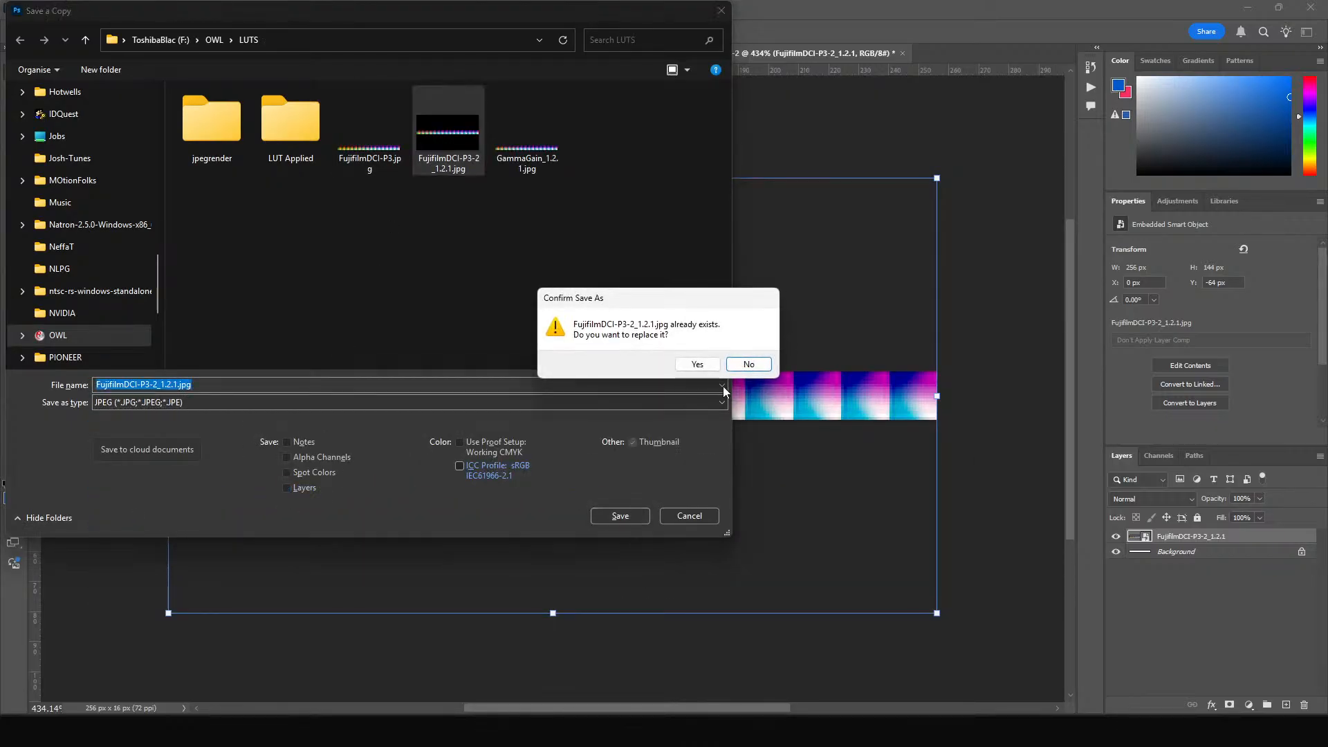
click(695, 364)
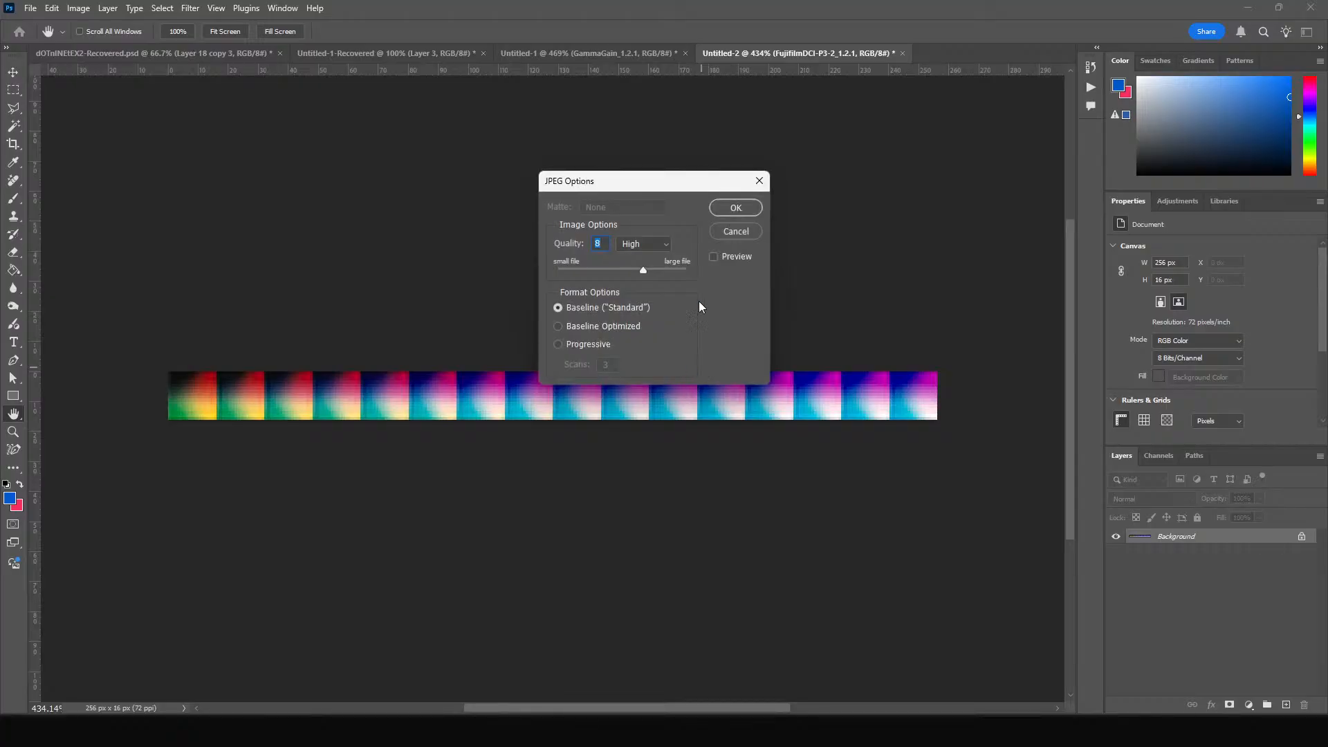
click(722, 206)
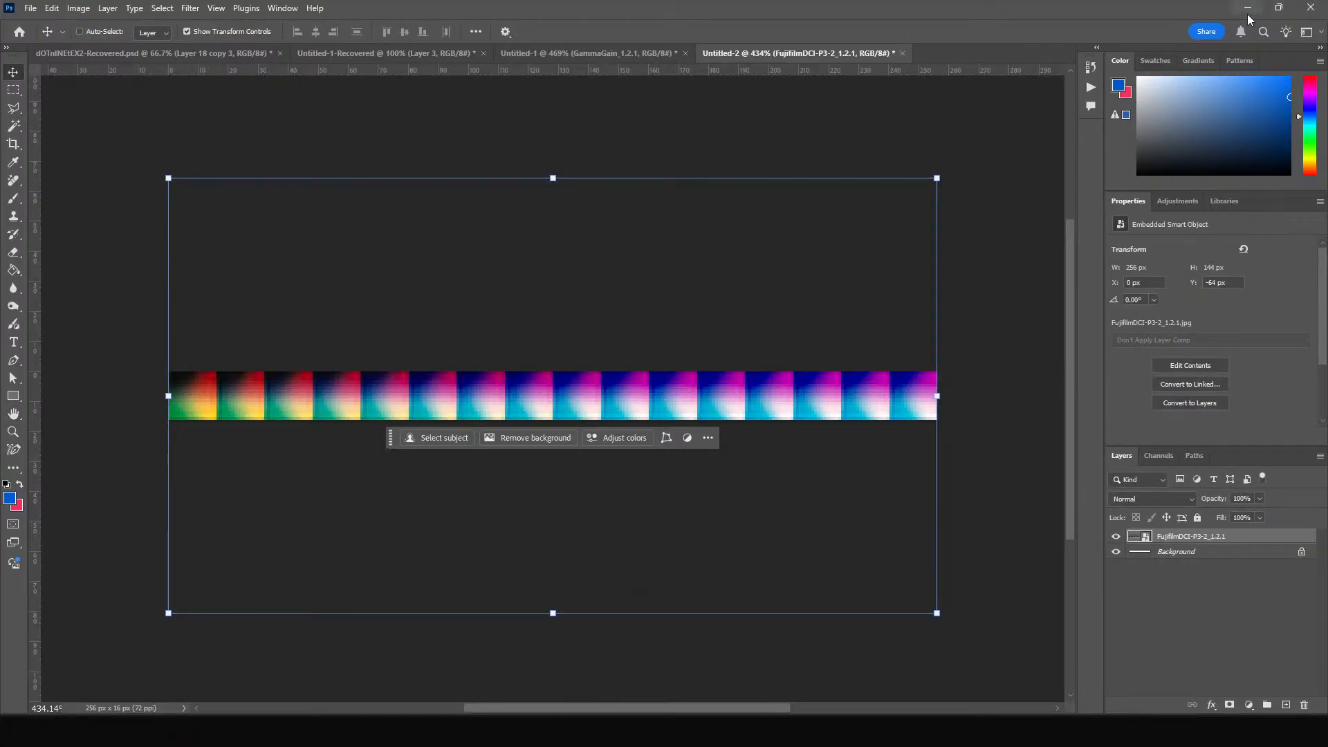
Switch to the Unreal Editor, view the LUTs content folder, and look through the details of CineCameraActor21.
click(1246, 13)
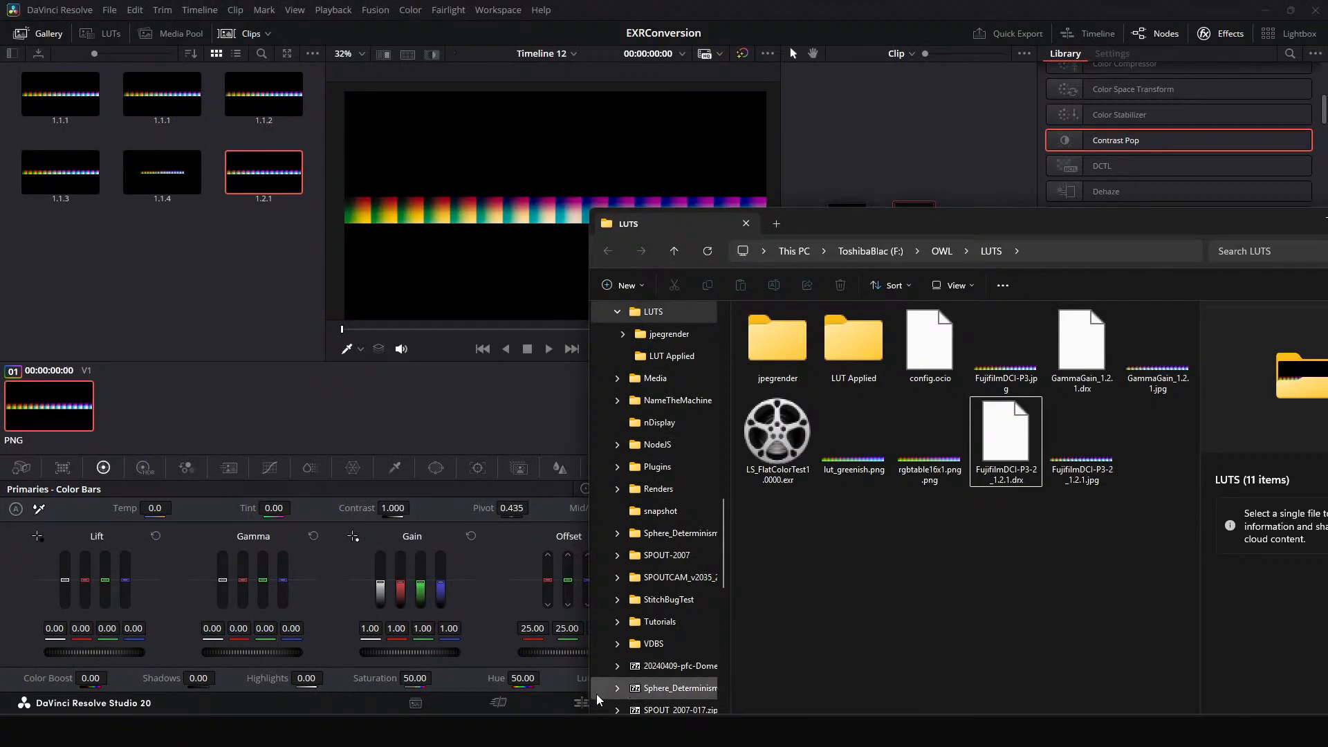
mouse_move(633, 731)
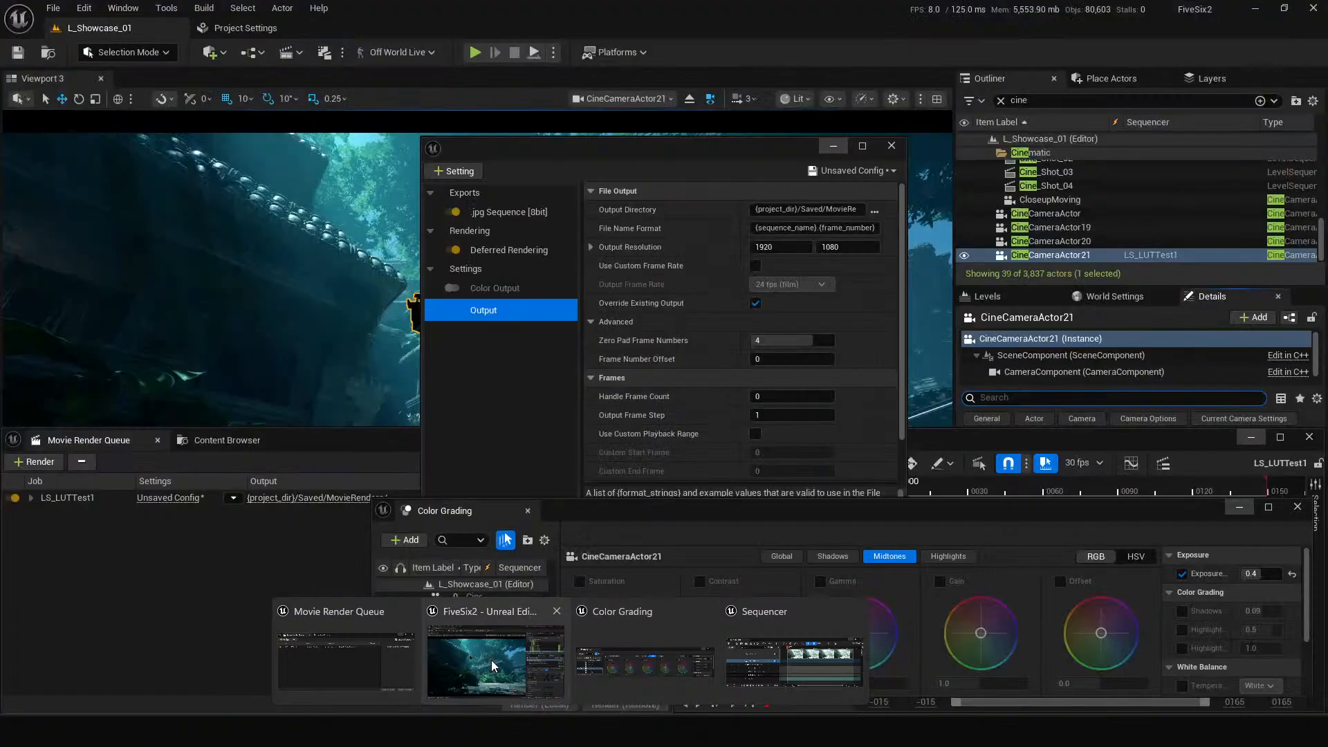
click(491, 659)
click(703, 567)
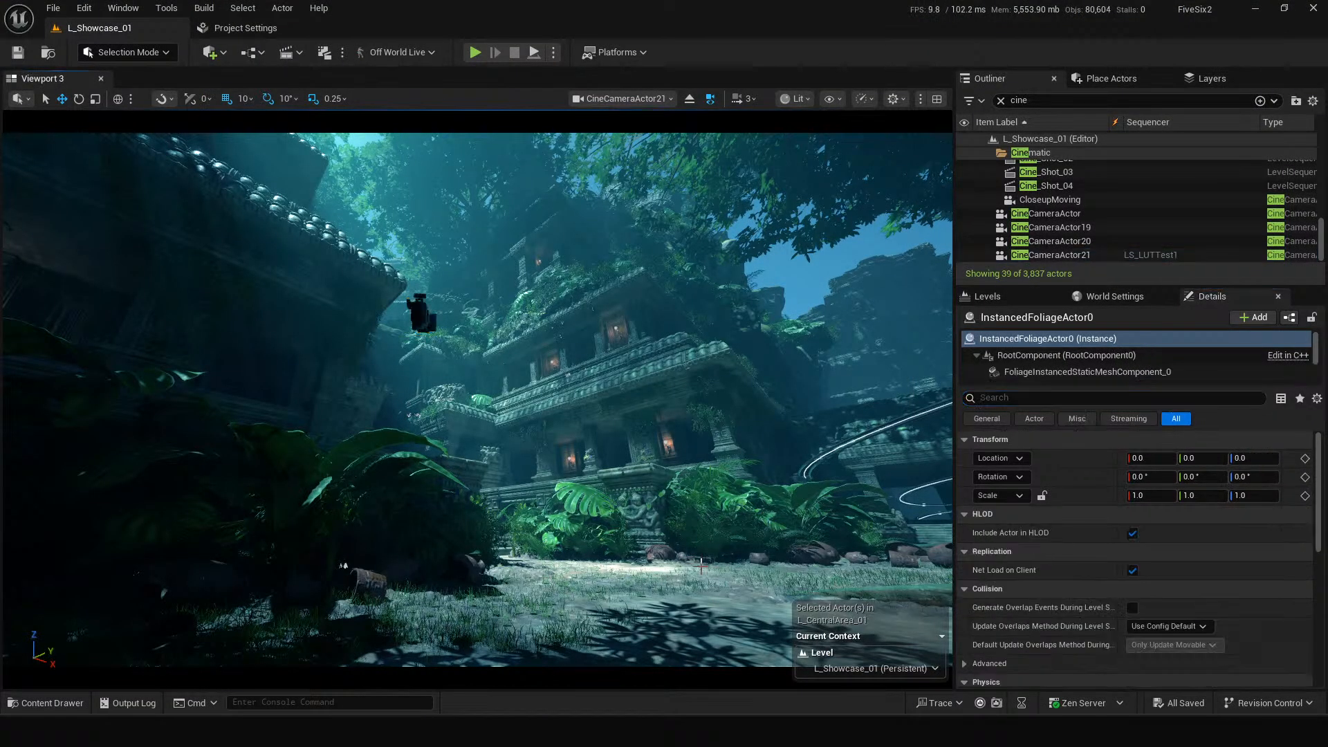
key(ctrl+space)
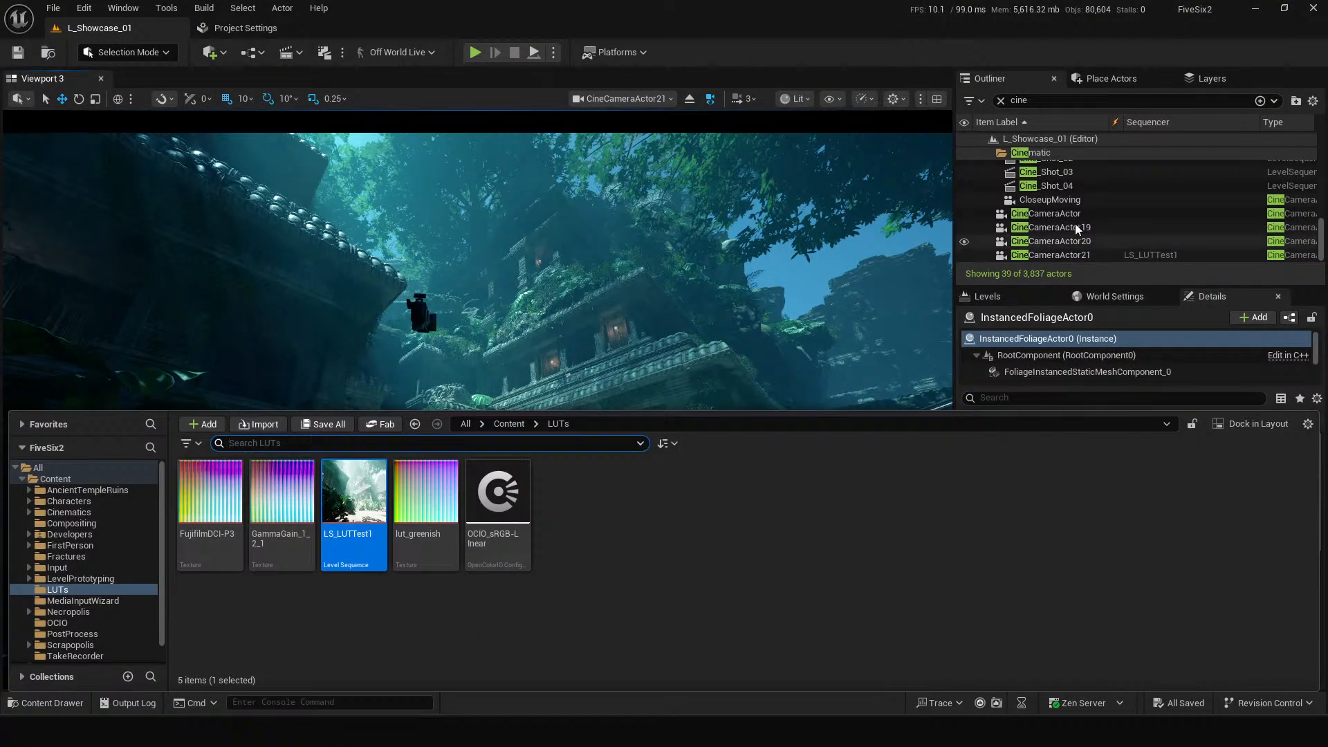
click(1076, 255)
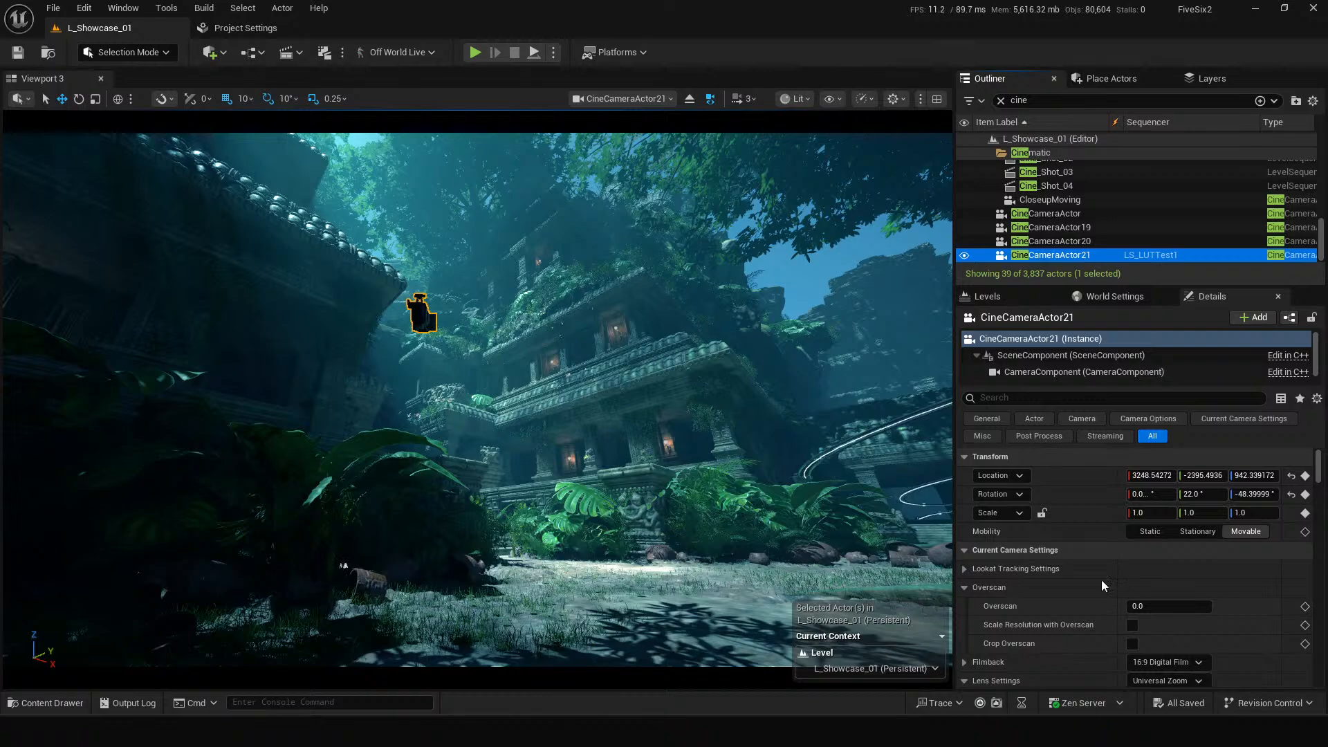
scroll(1039, 607, down, 5)
scroll(1056, 583, up, 4)
scroll(1044, 591, up, 1)
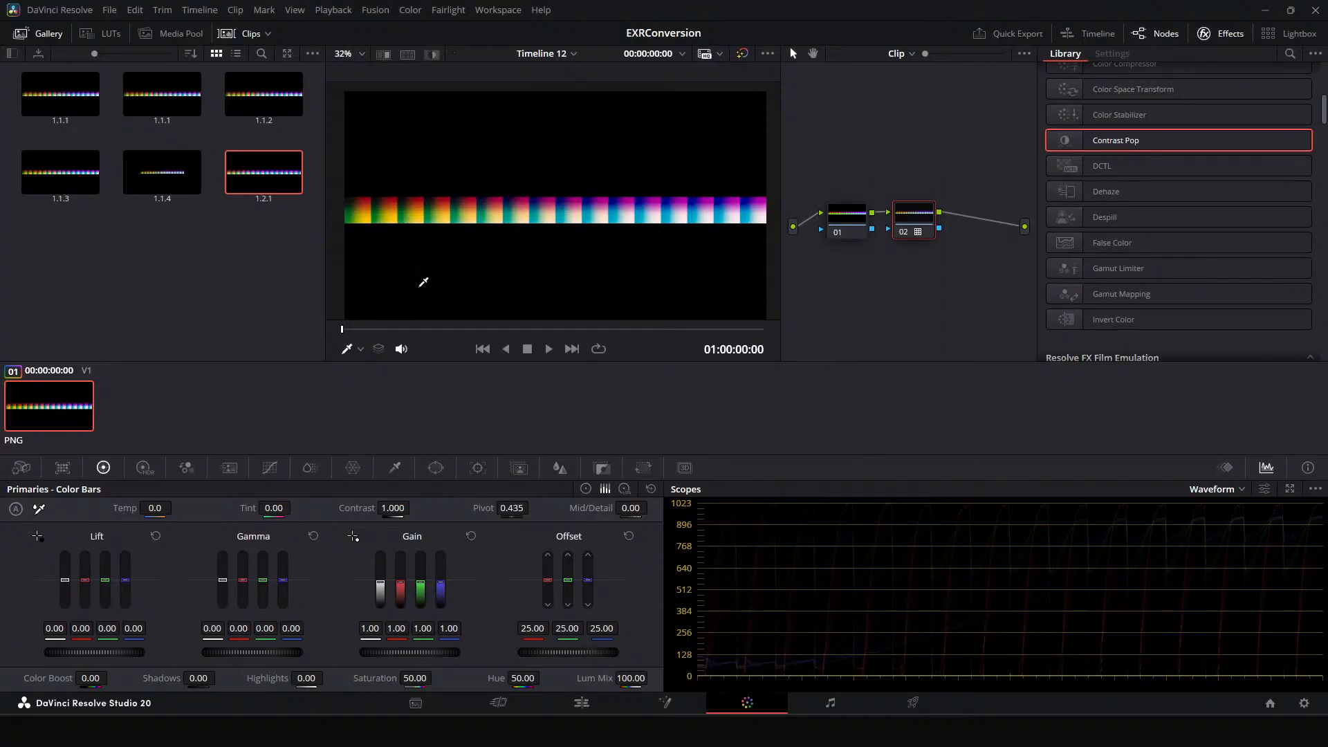
Switch to DaVinci Resolve and open the file location of the DCI-P3 Fujifilm 3513DI D55 film look LUT.
click(359, 15)
click(358, 12)
click(104, 34)
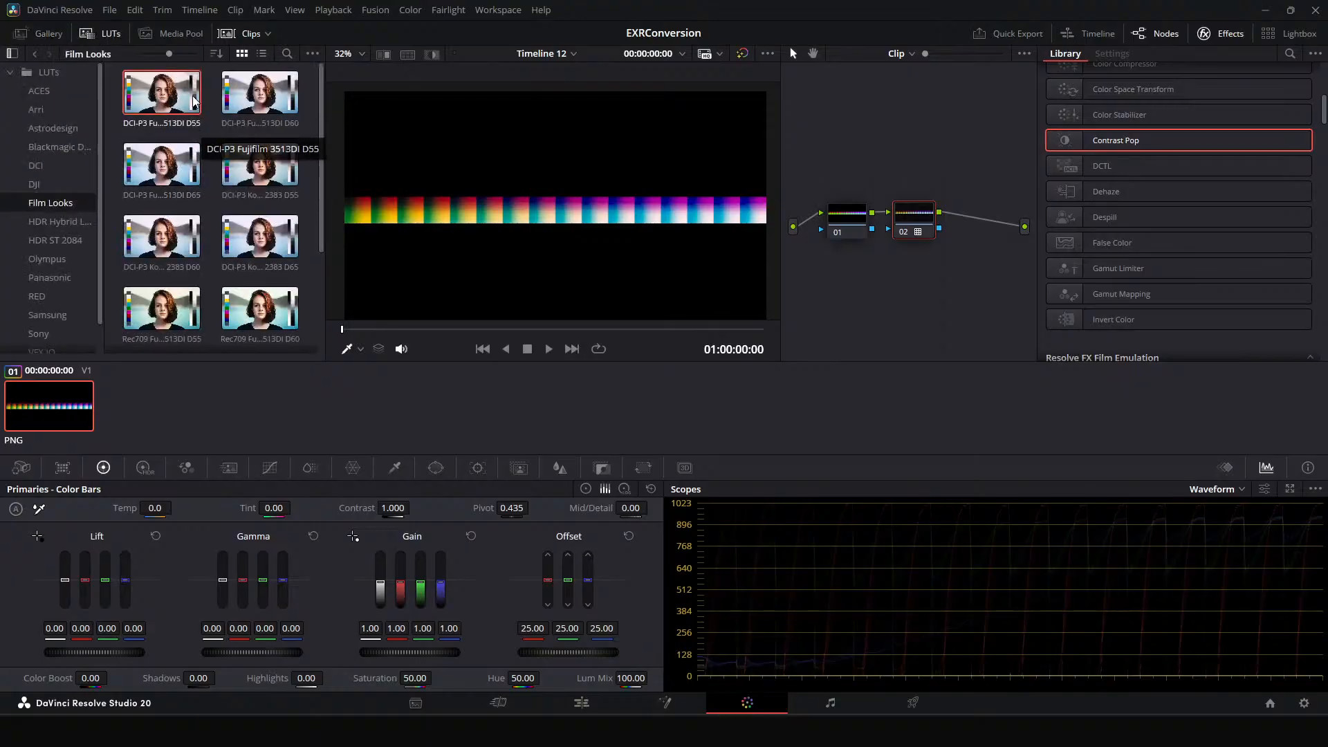
right_click(158, 96)
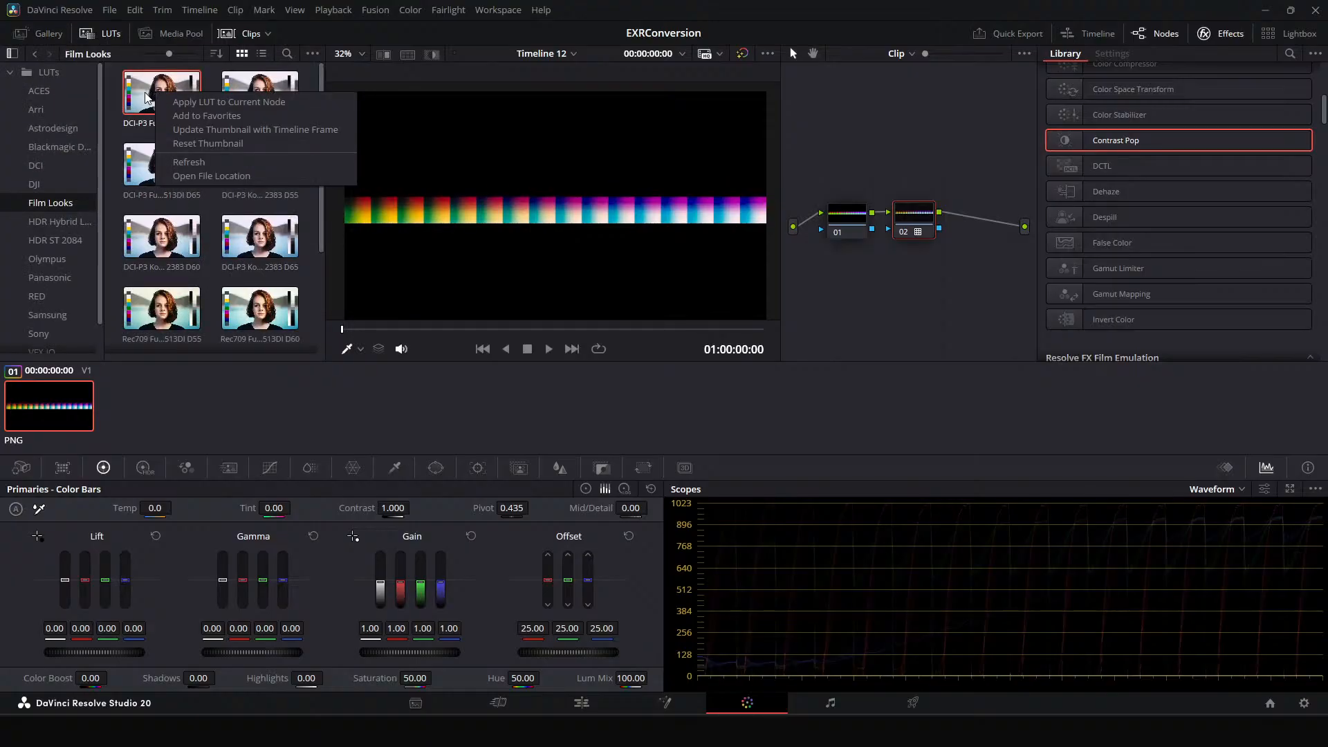
click(235, 179)
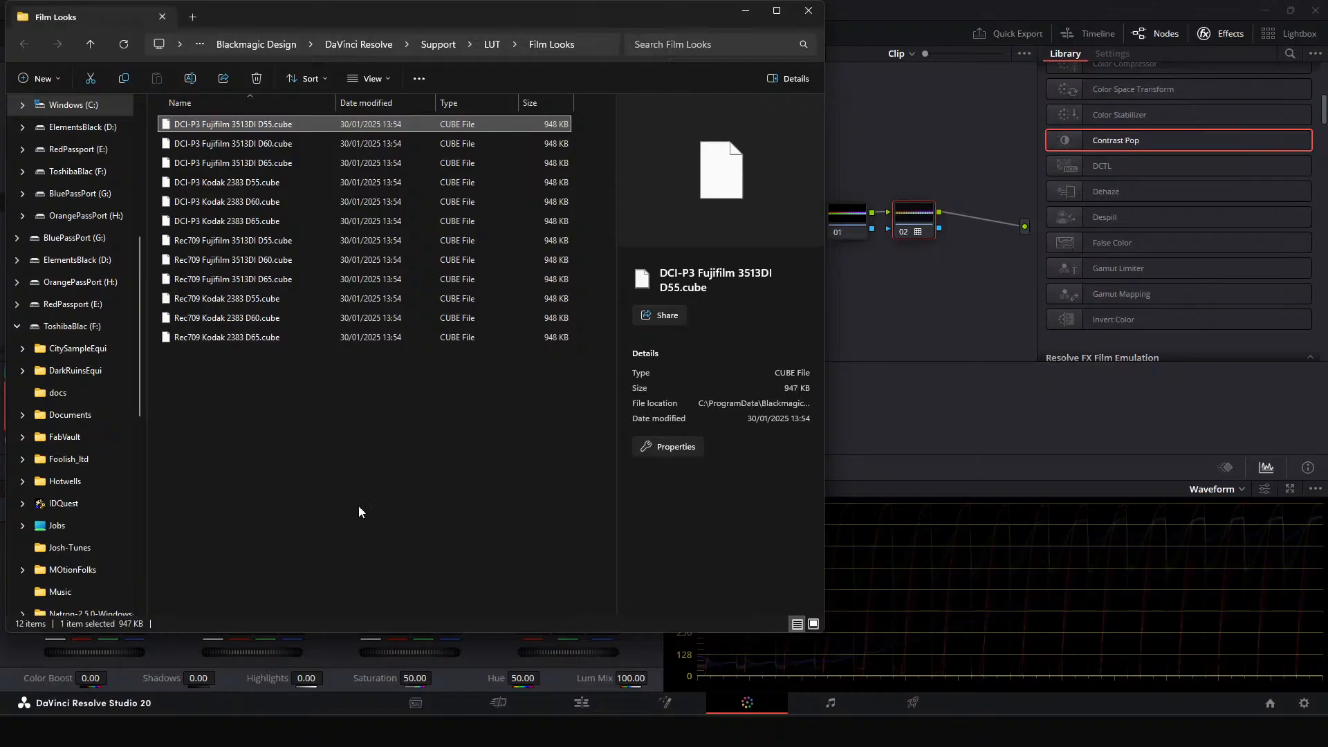
Examine the DCI-P3 and Rec709 Fujifilm and Kodak .cube files in the Film Looks folder.
drag(261, 408, 259, 147)
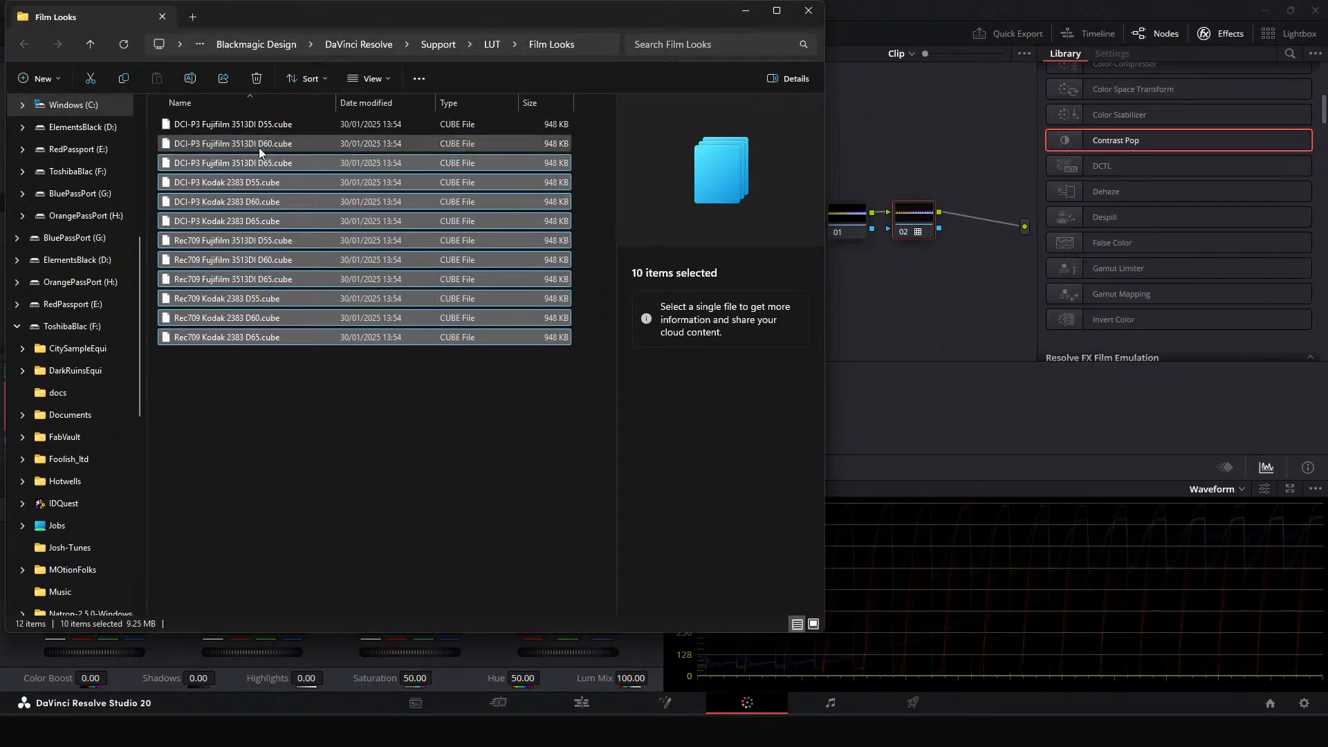
click(259, 147)
click(264, 167)
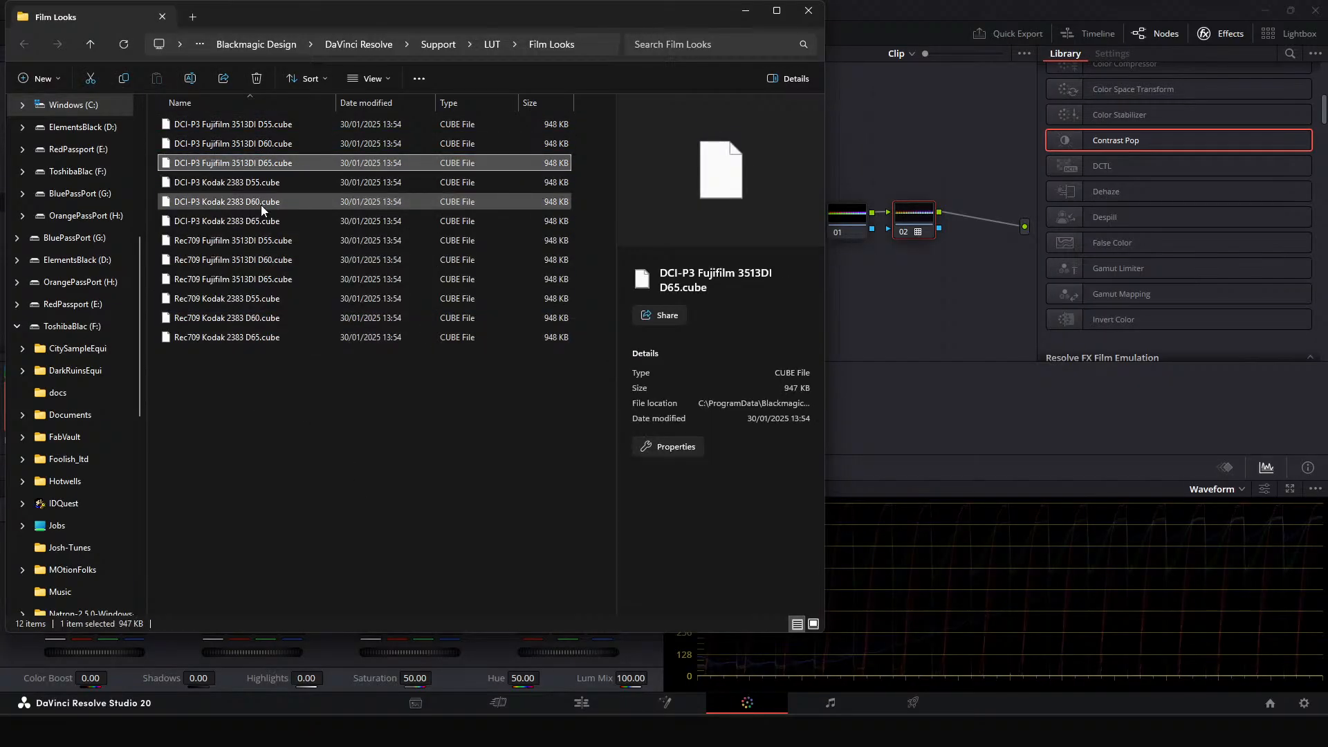
click(261, 202)
click(248, 270)
click(251, 298)
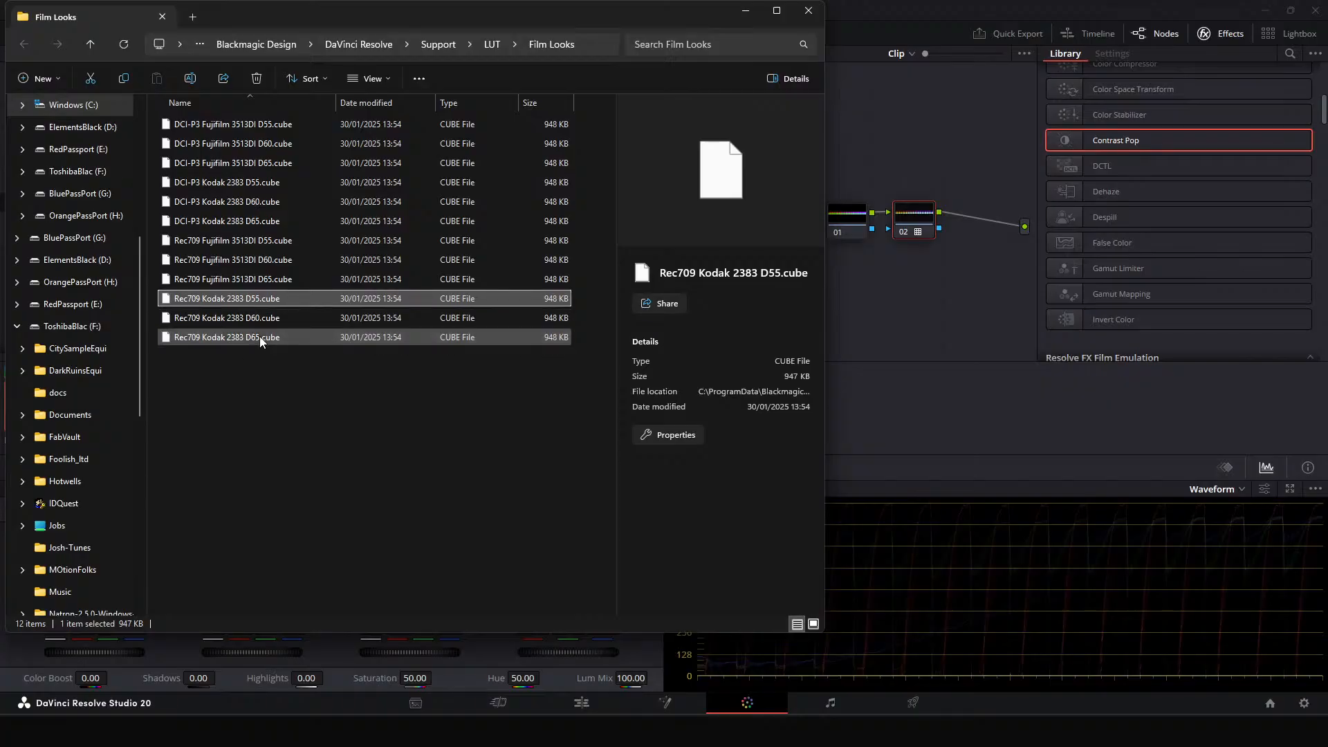
click(259, 336)
click(239, 202)
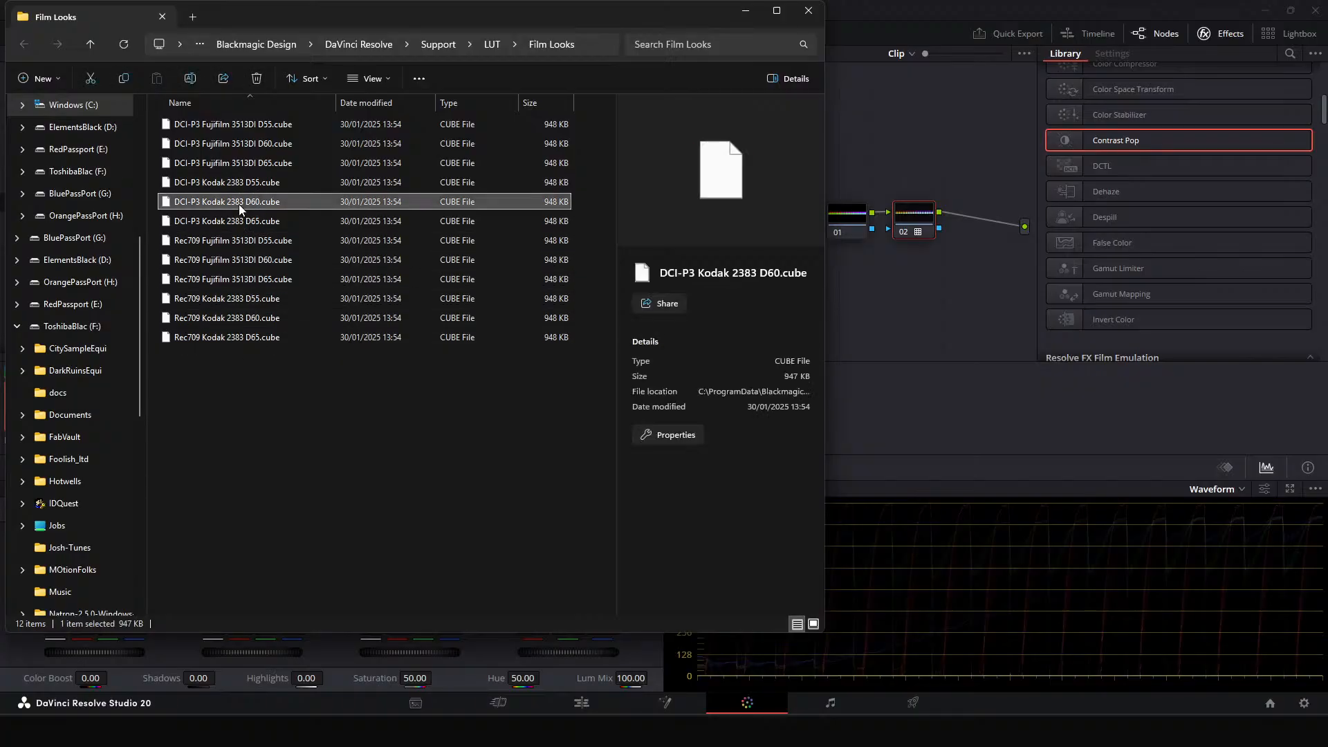
Switch to the Unreal Editor and try to import DCI-P3 Kodak 2383 D60.cube from the Film Looks folder into the LUTs content folder.
click(569, 730)
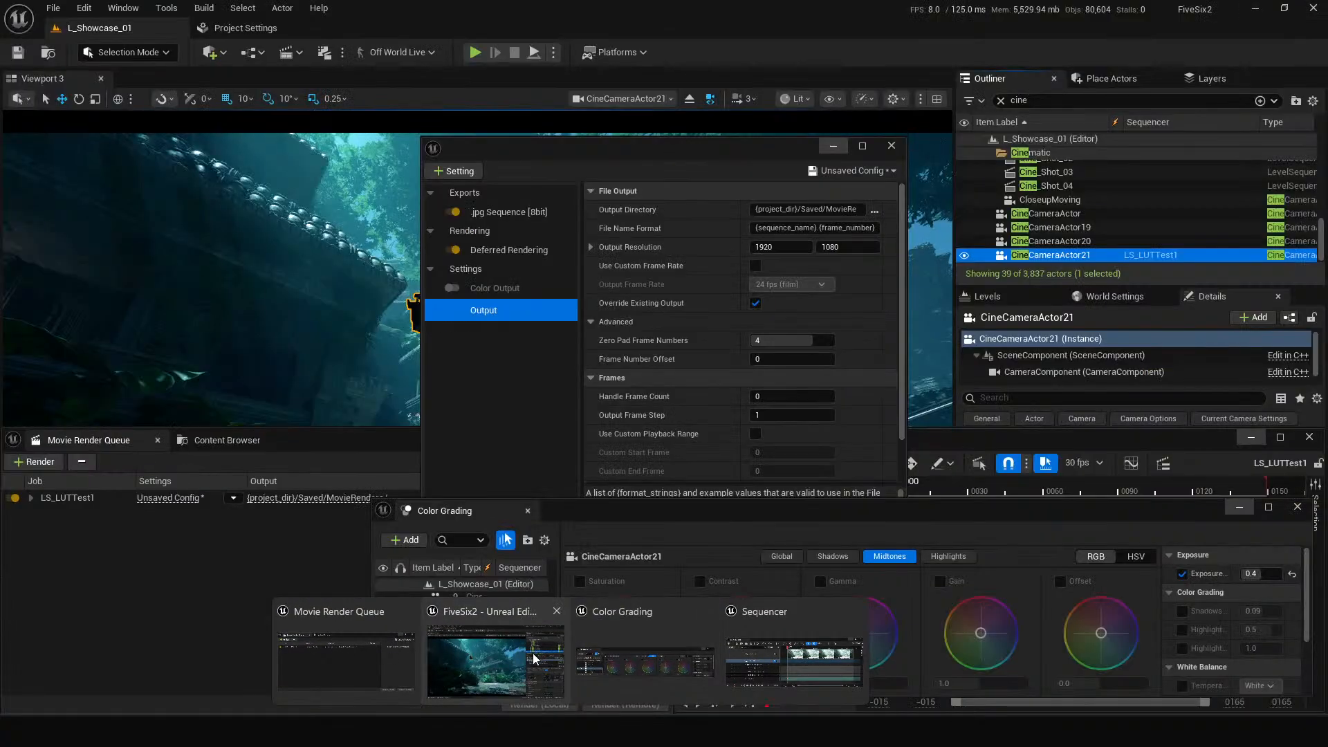
click(533, 658)
click(462, 472)
key(ctrl+space)
click(297, 730)
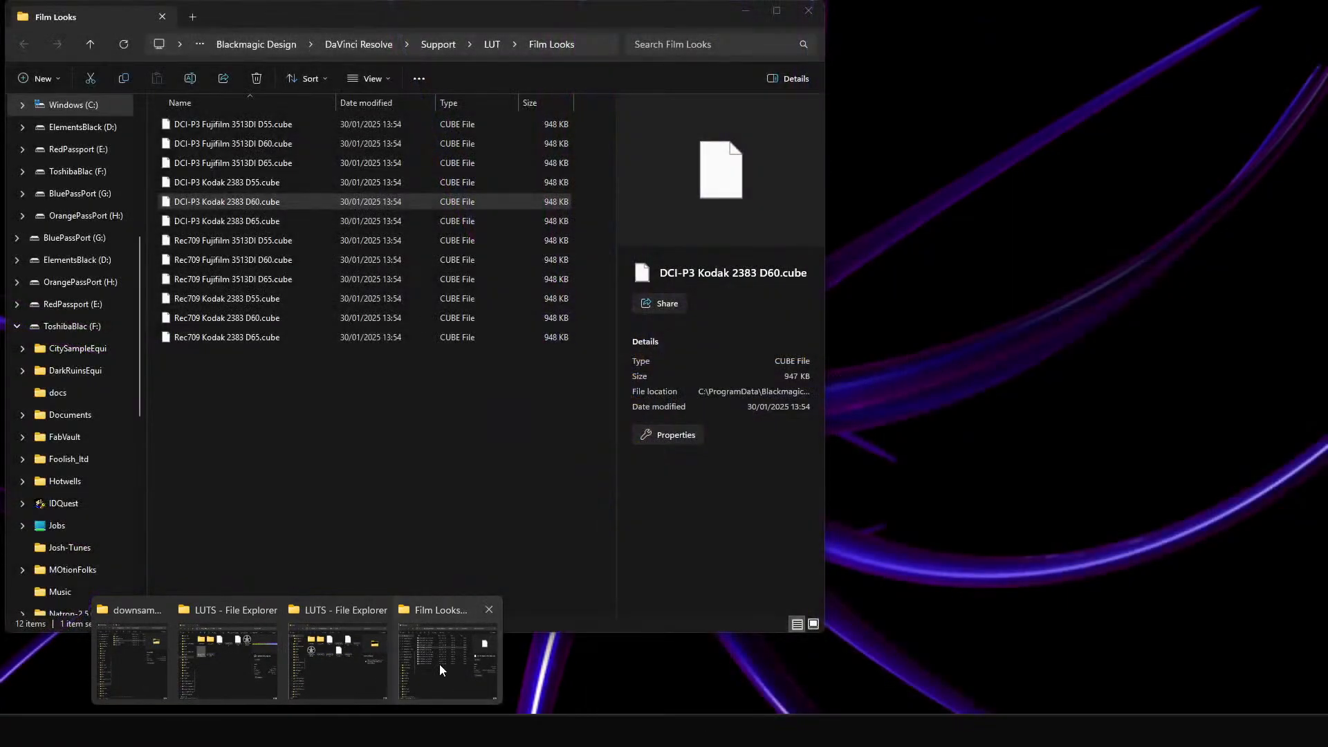
click(439, 665)
drag(265, 200, 962, 563)
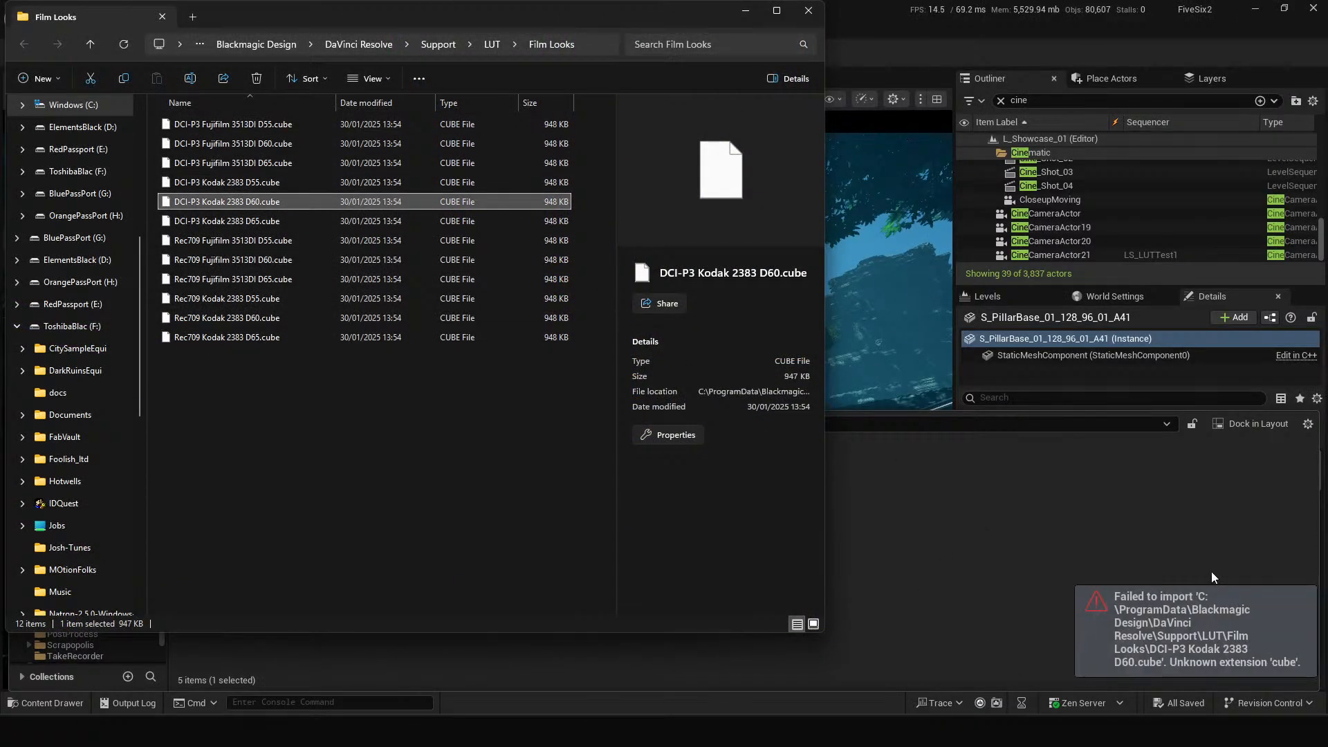
Switch to Photoshop and try to place the DCI-P3 Kodak 2383 D60.cube file in the Untitled-2 document.
click(435, 731)
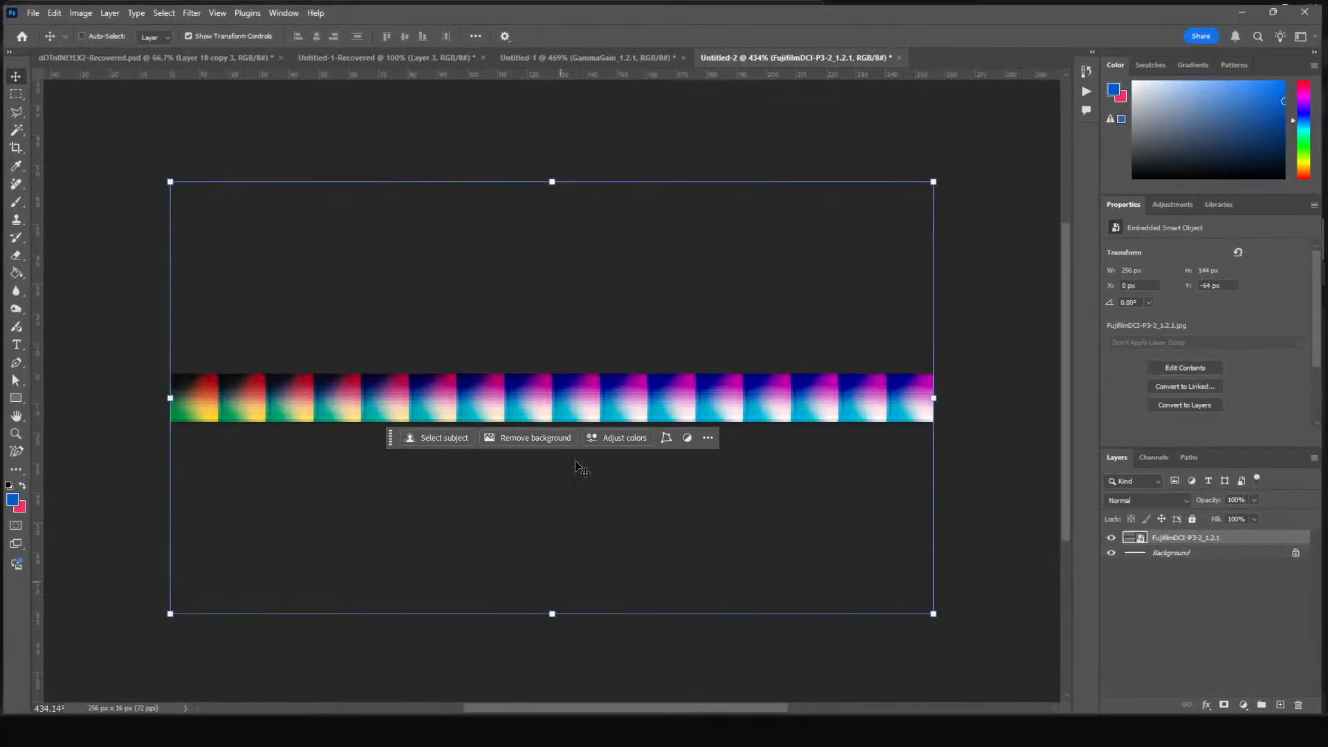
mouse_move(298, 731)
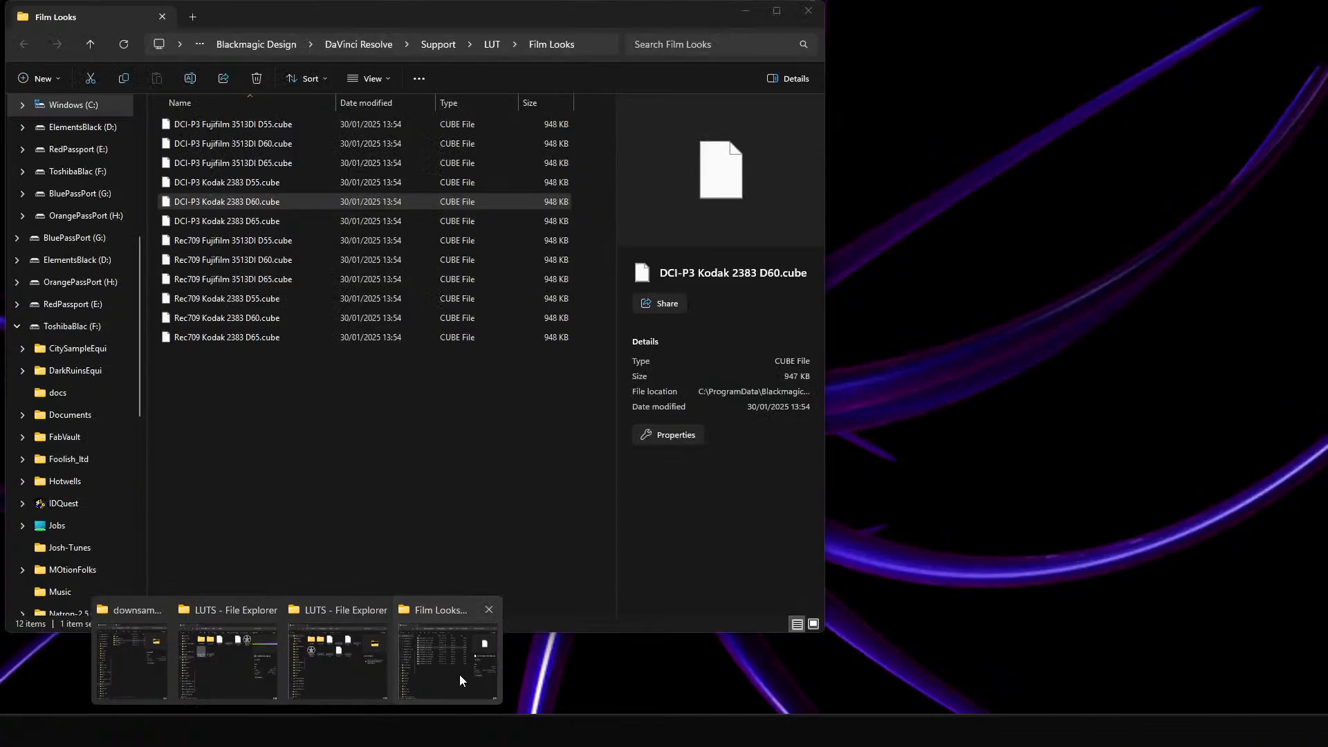
click(460, 676)
drag(263, 211, 662, 406)
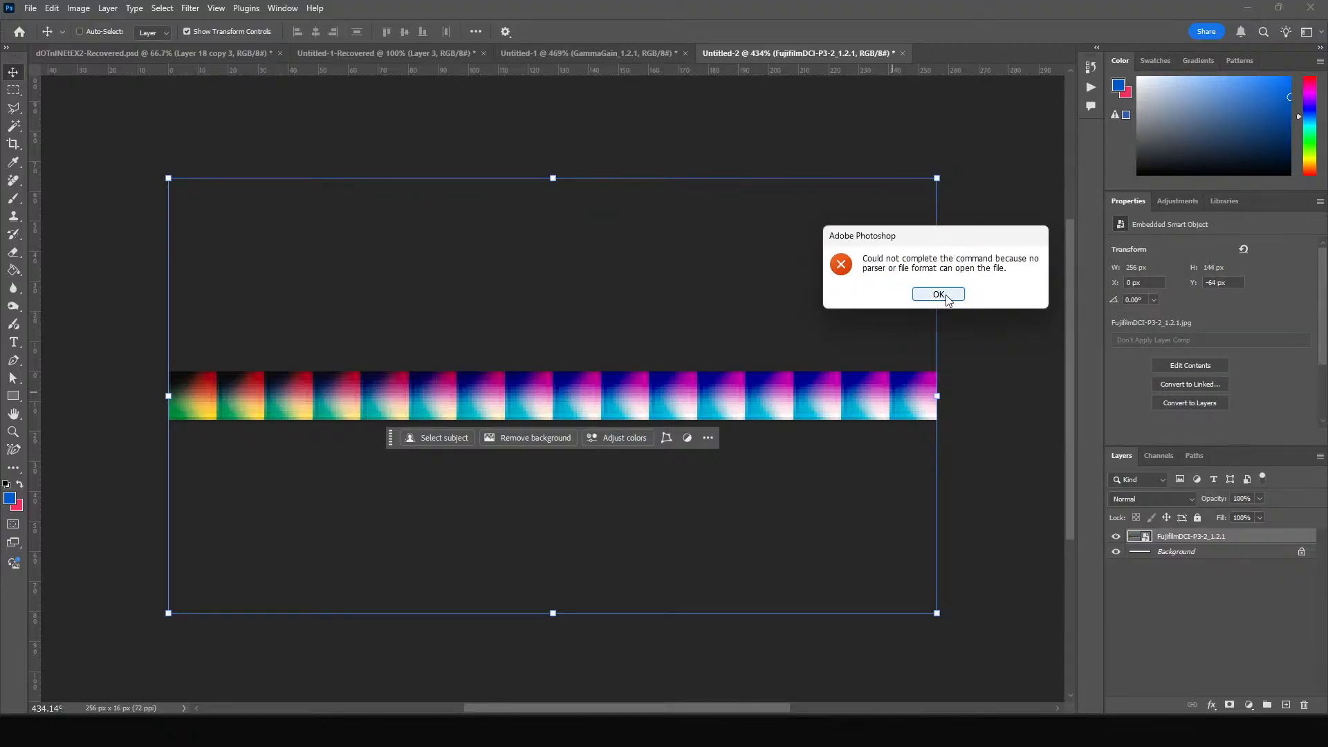
click(938, 293)
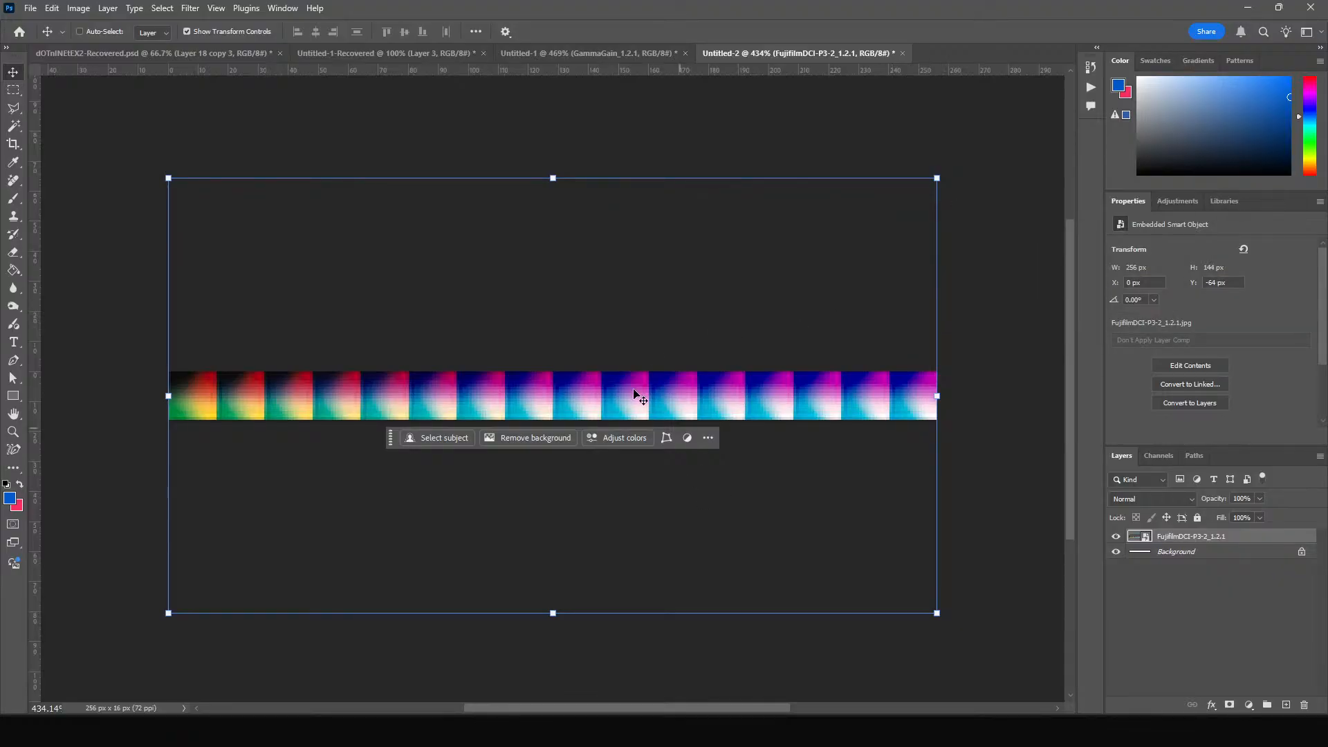
Put away Photoshop and the Film Looks folder window to return to the LUTs content folder in the Unreal Editor.
click(1248, 7)
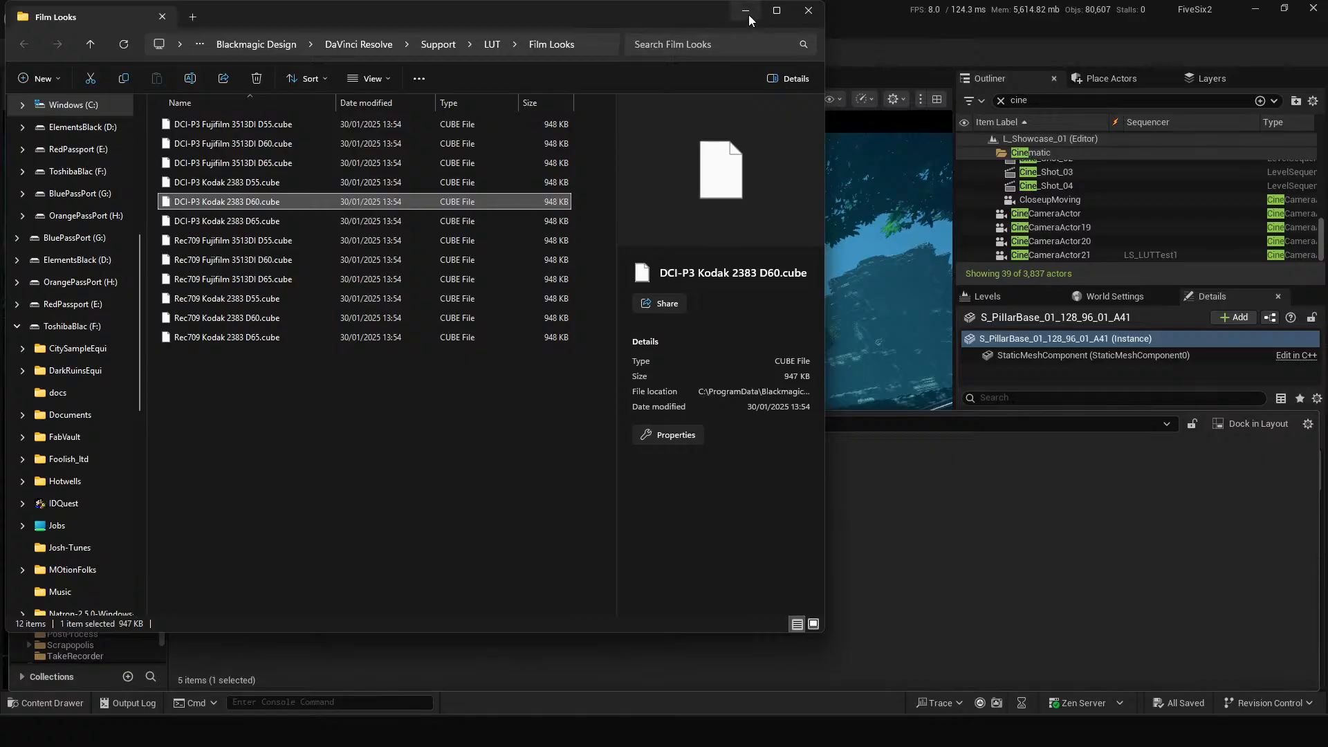
drag(265, 444, 264, 91)
click(379, 408)
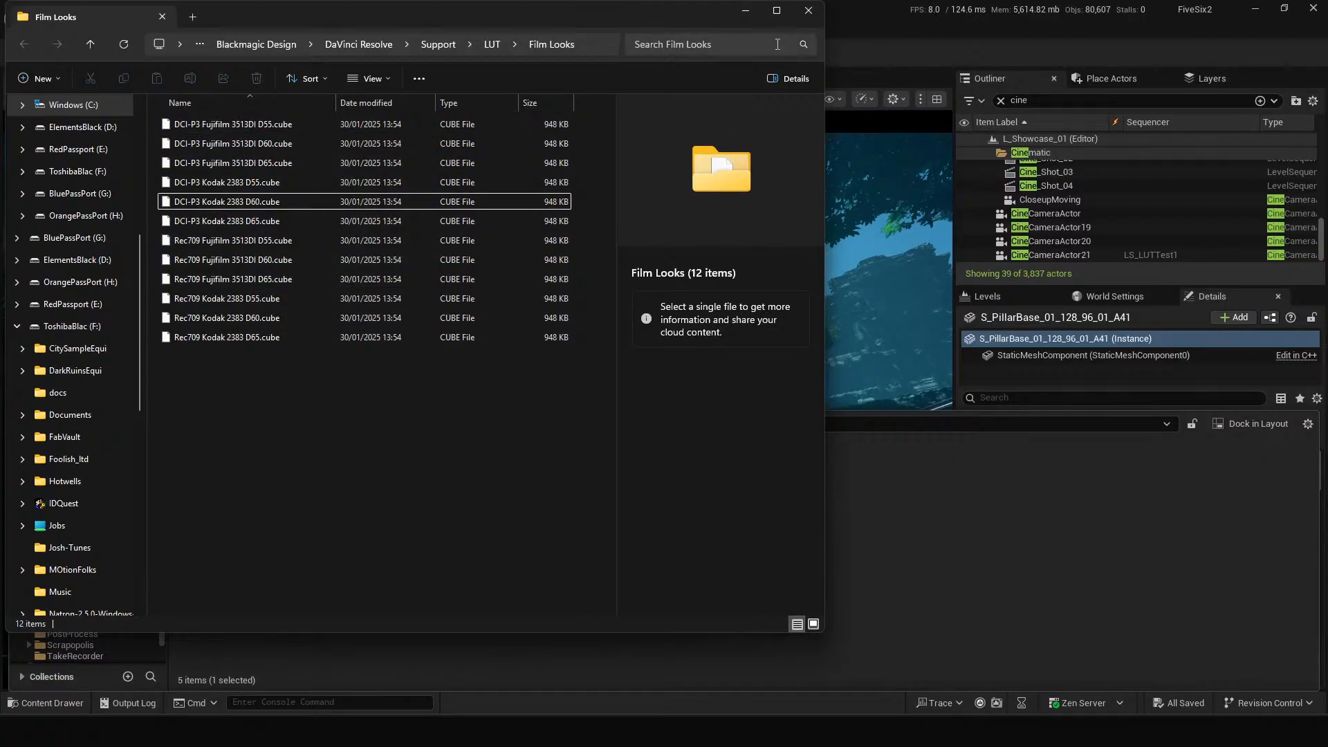
click(745, 12)
click(783, 557)
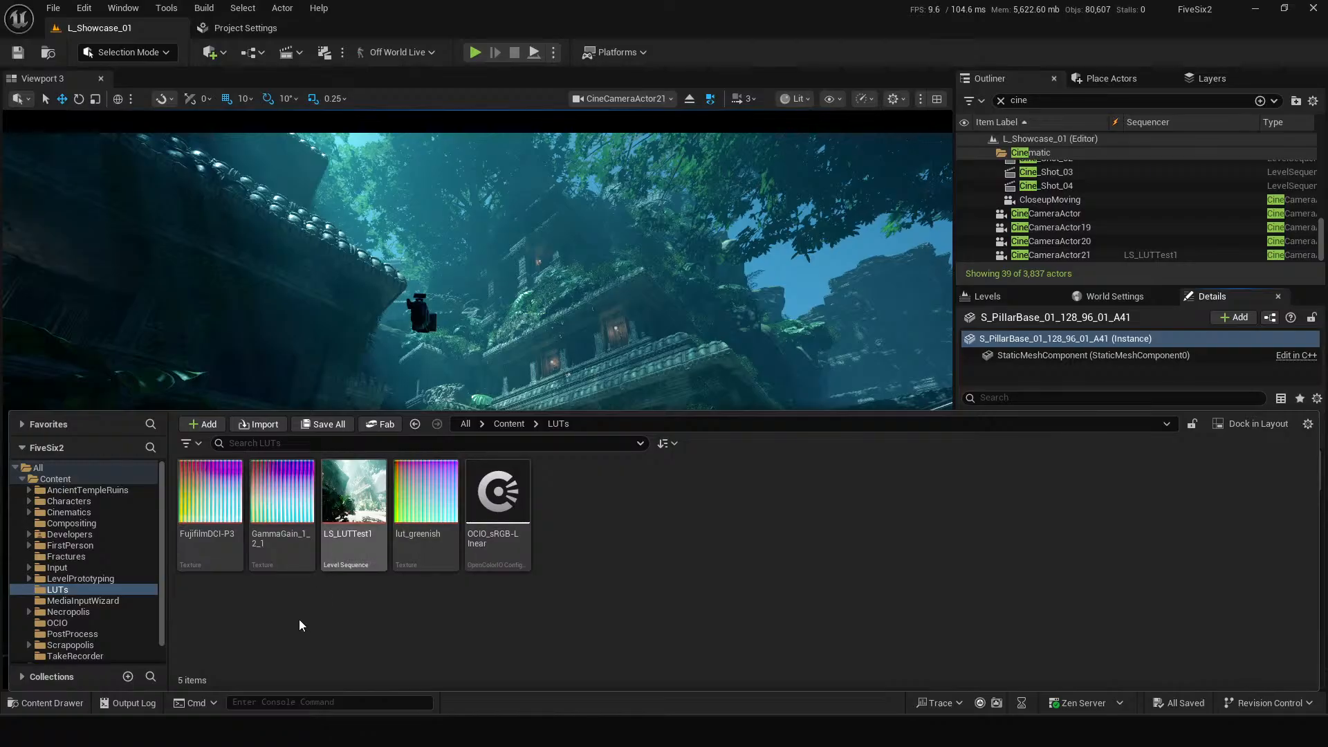
Assign the FujifilmDCI-P3 texture as the Color Grading LUT of CineCameraActor21 and save the level.
click(213, 511)
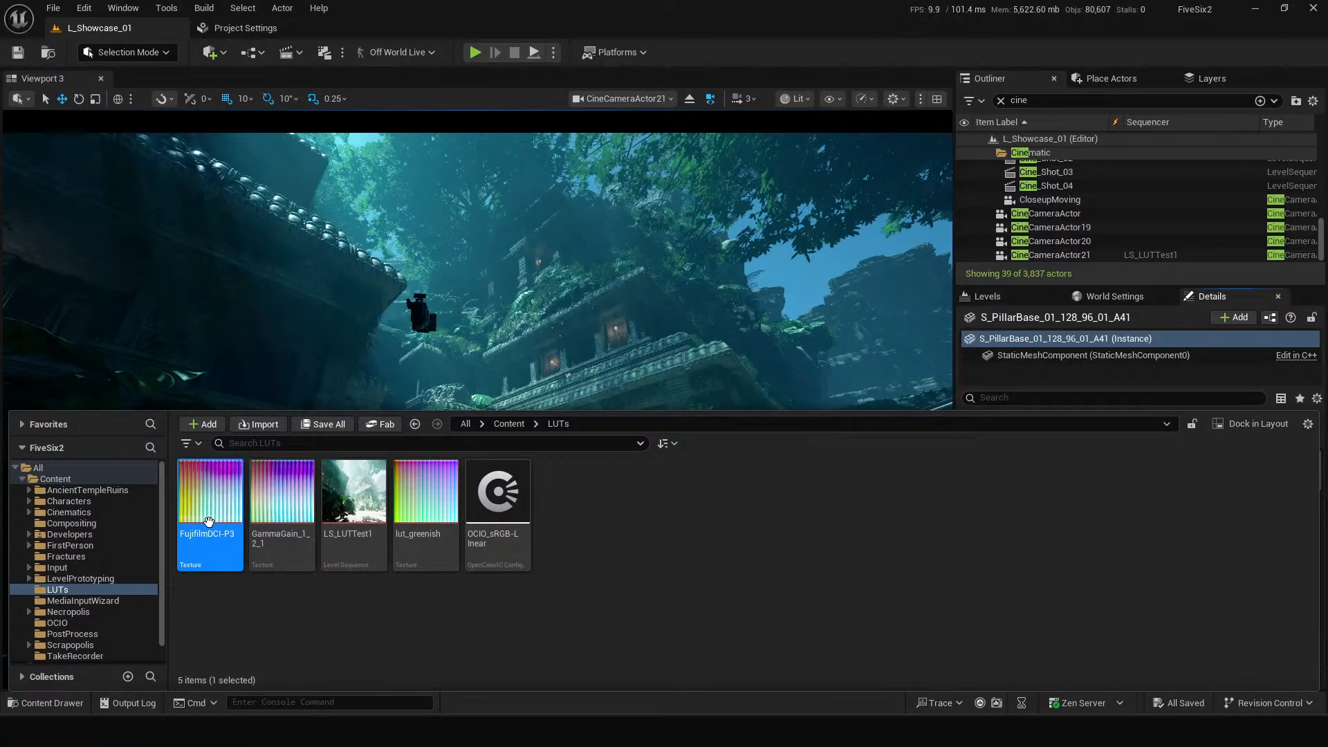
click(1023, 81)
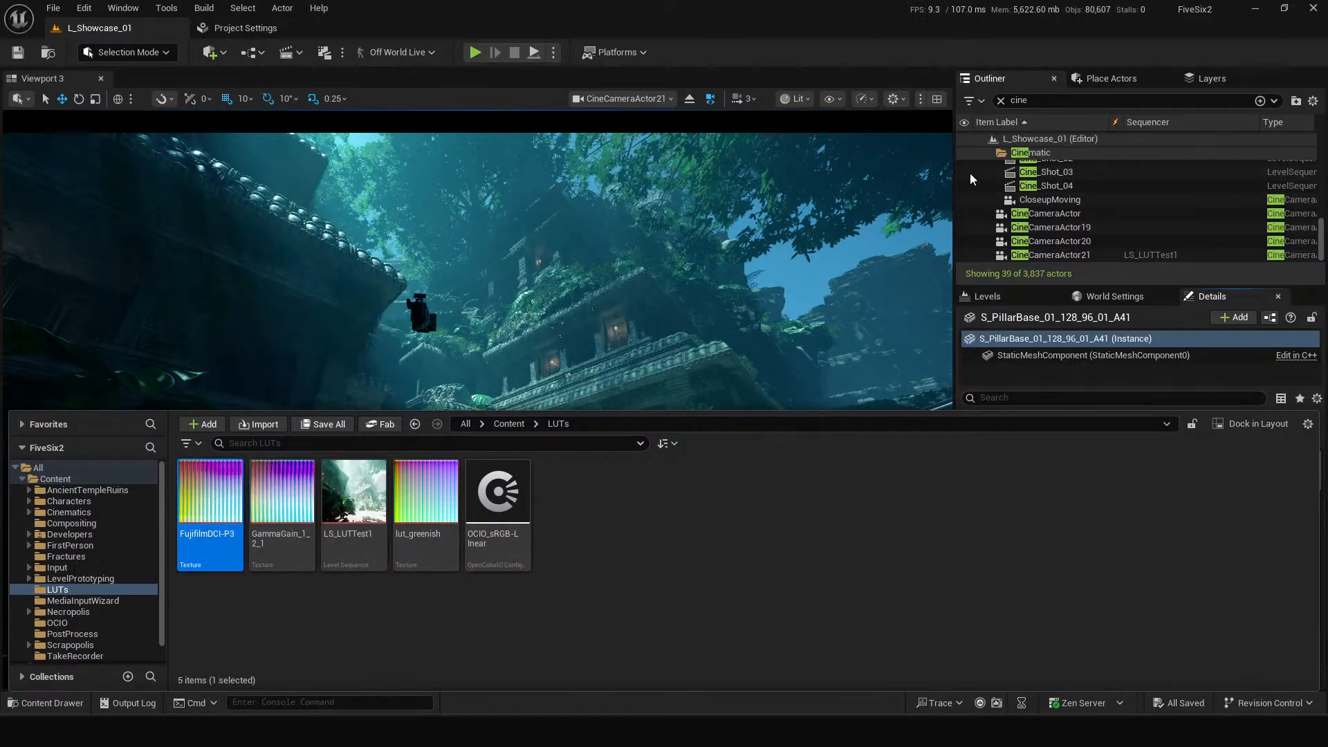
click(1077, 254)
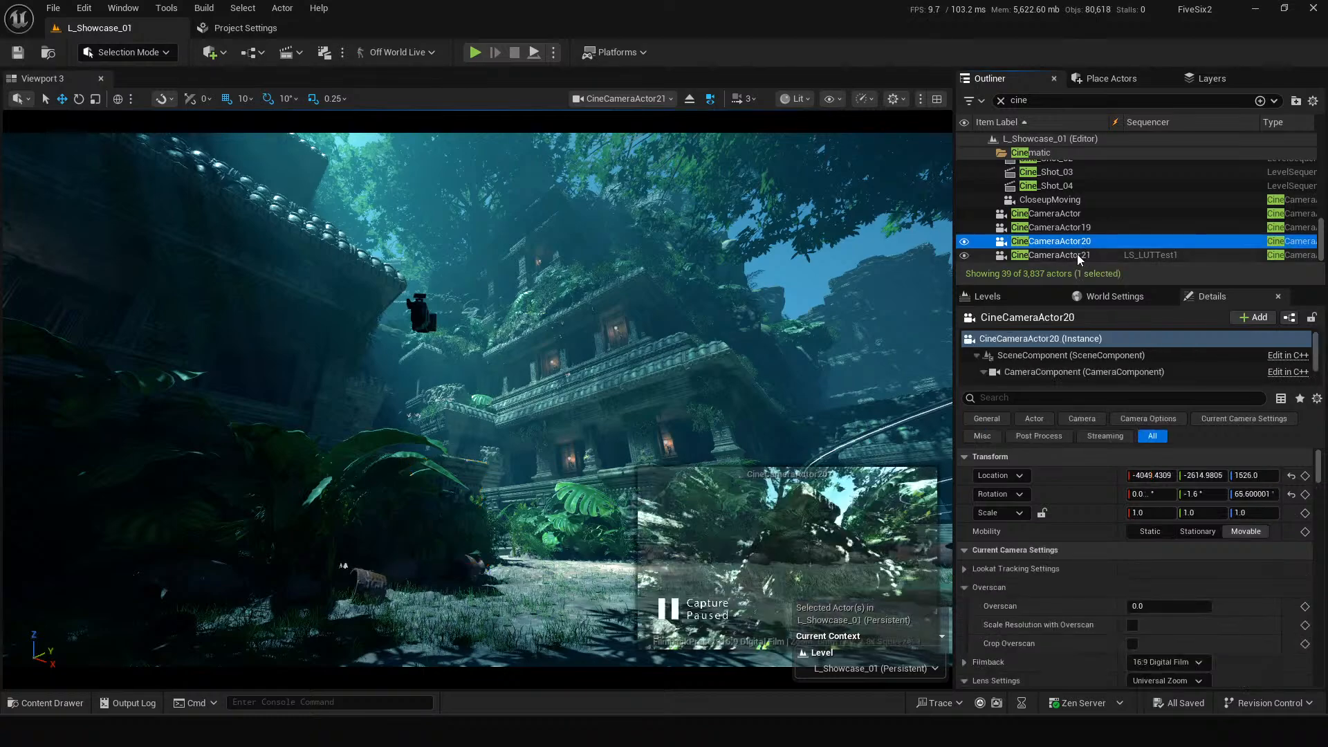
click(1062, 397)
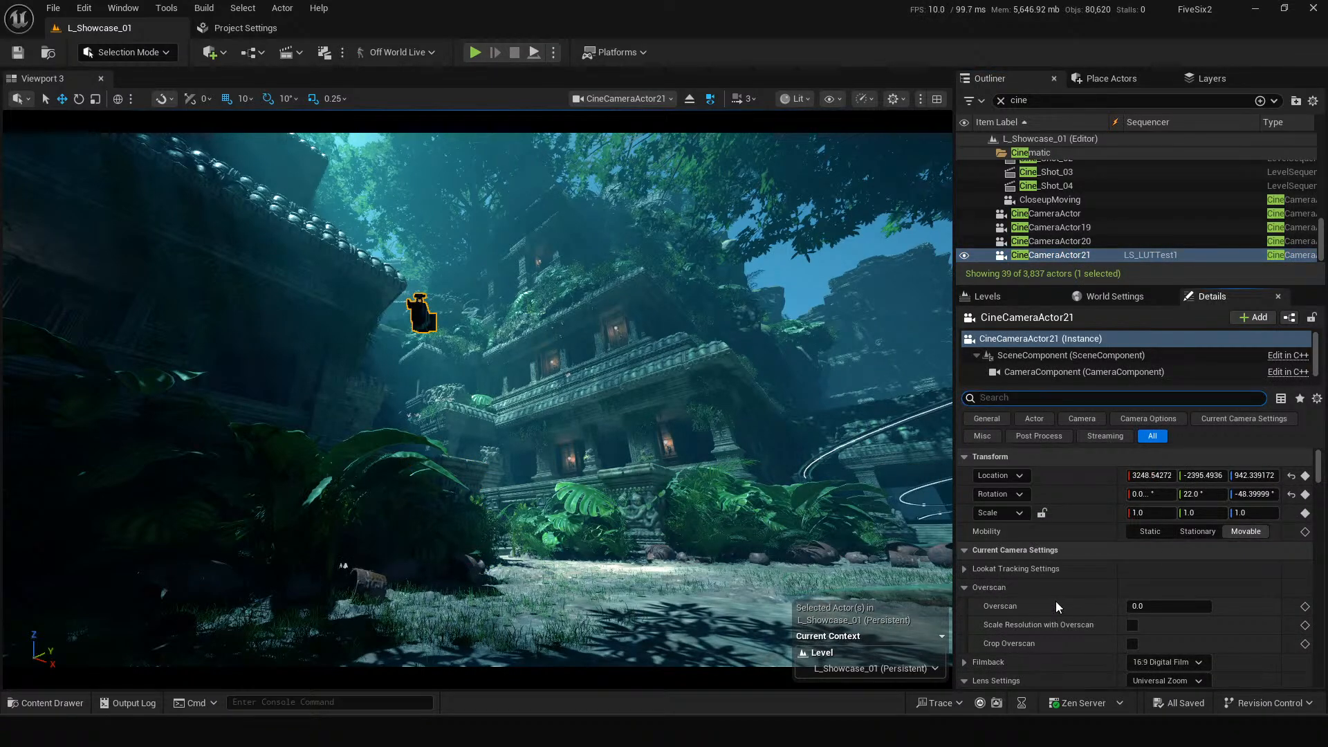
text(m)
key(BackSpace)
text(luts)
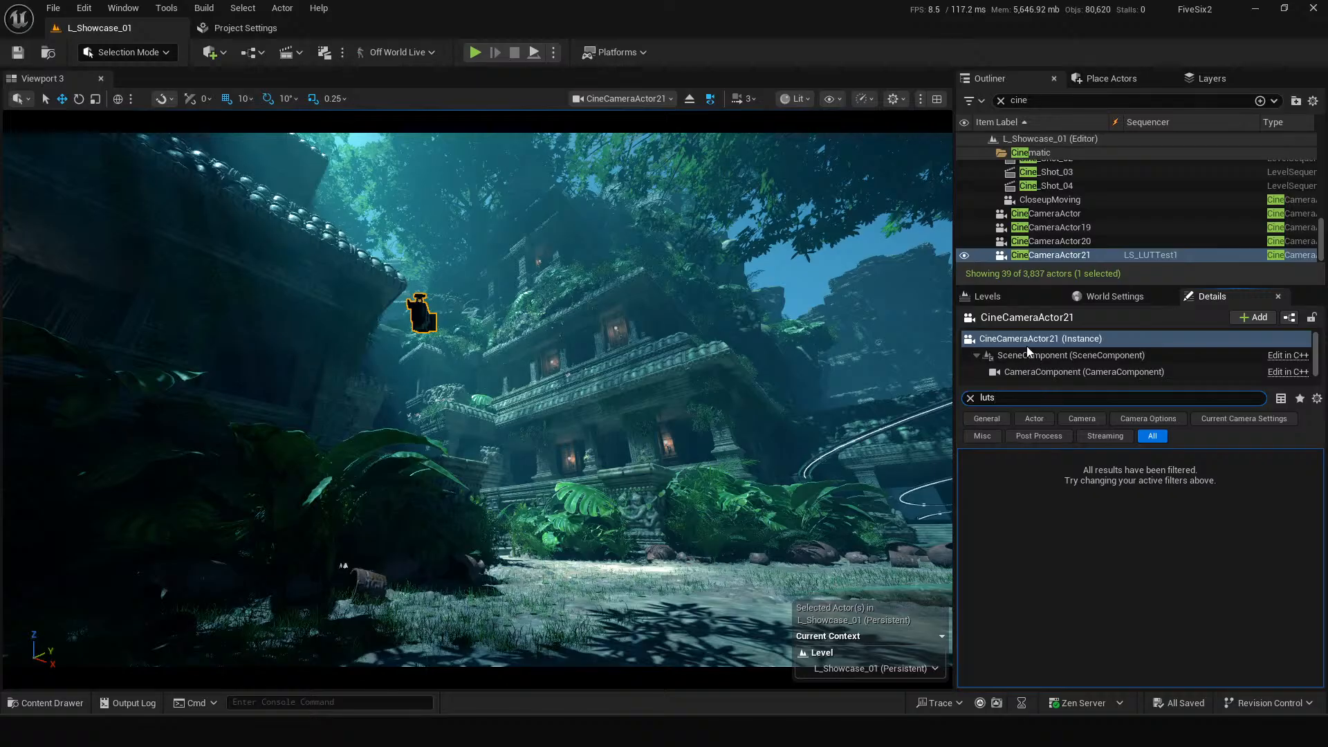
key(BackSpace)
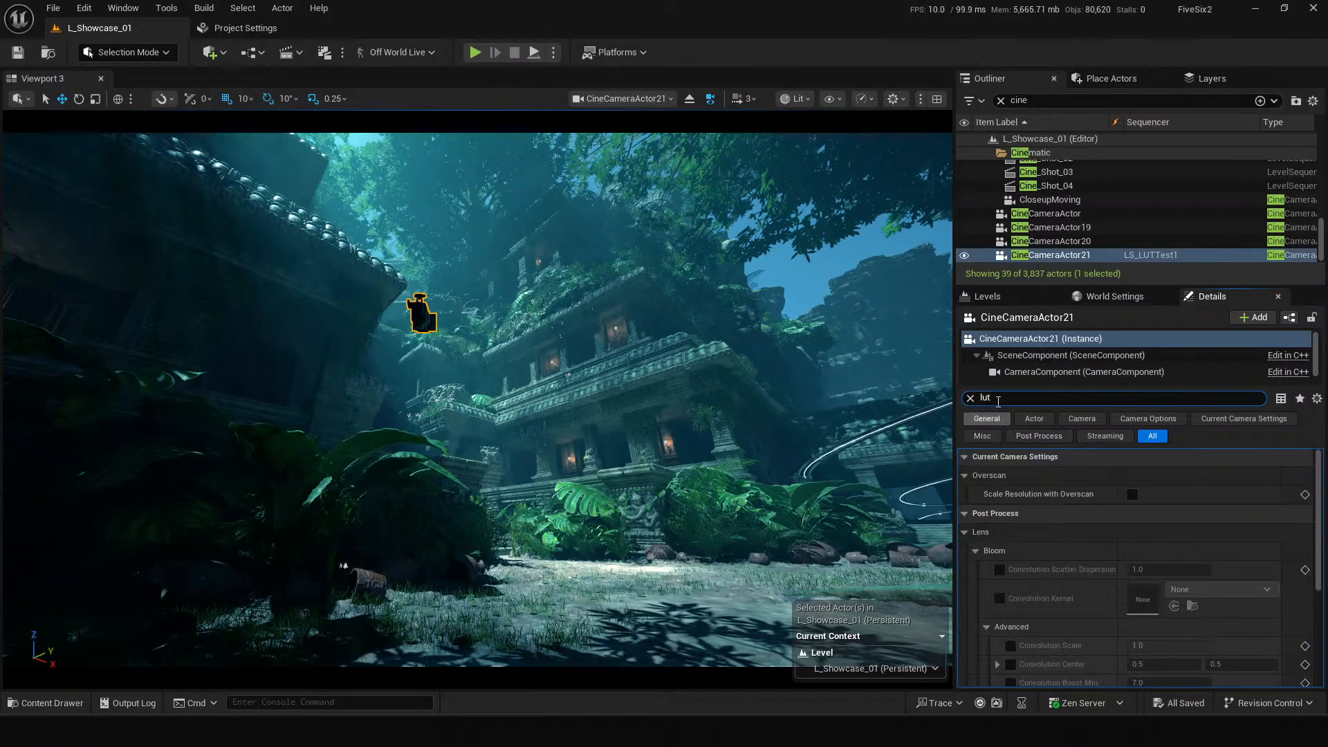
scroll(1047, 566, down, 5)
click(1174, 623)
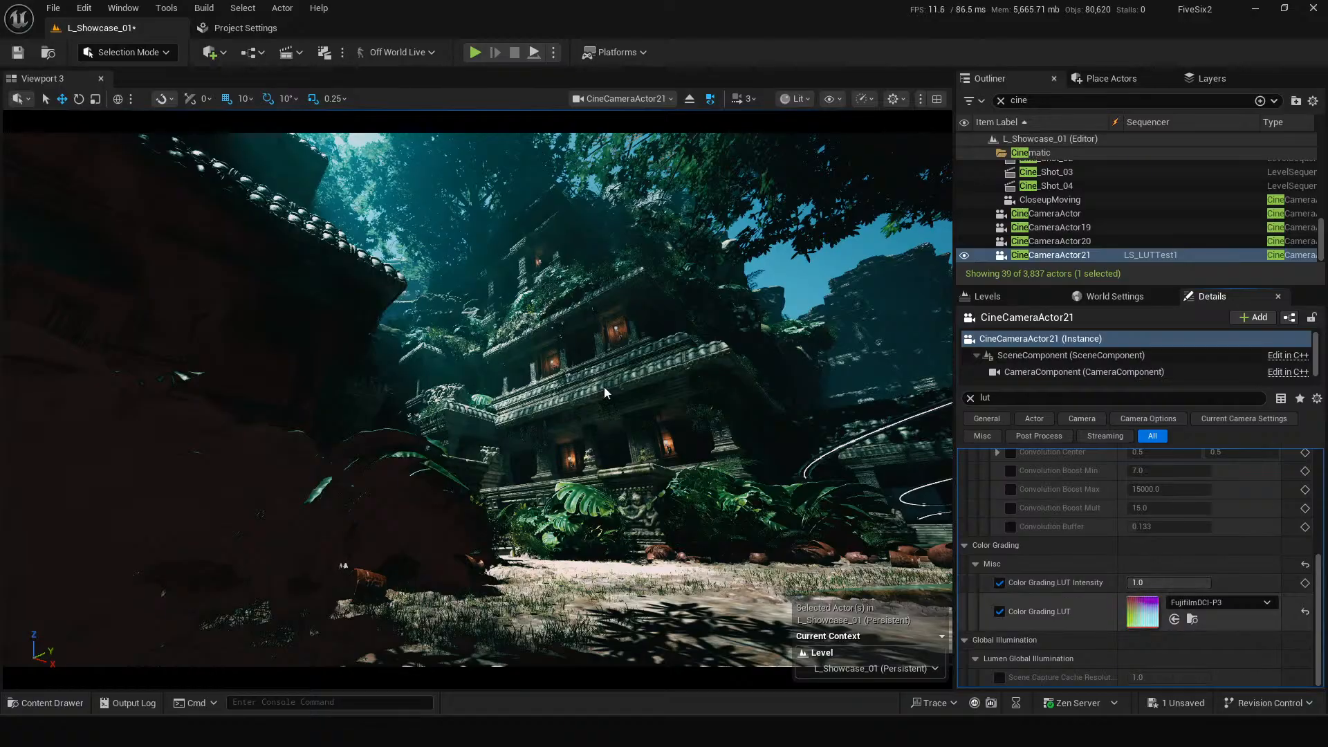
key(ctrl+s)
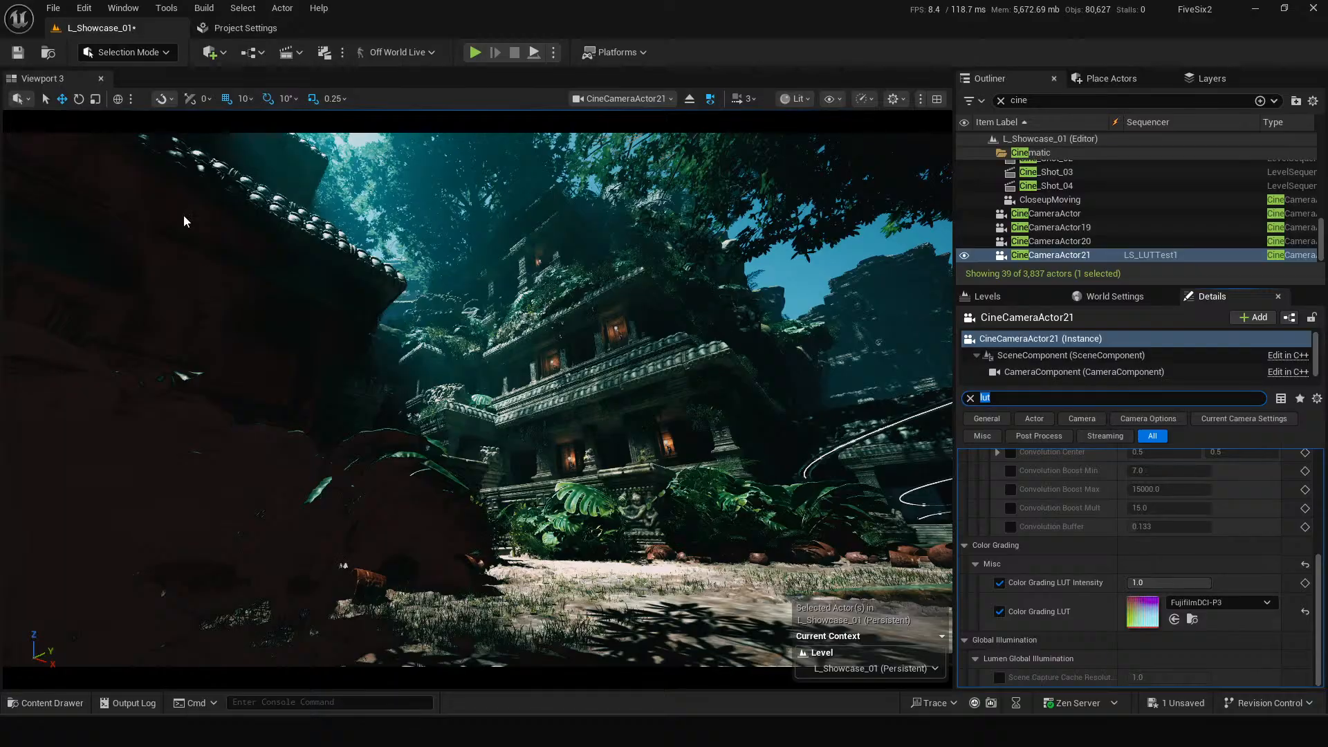
key(ctrl+s)
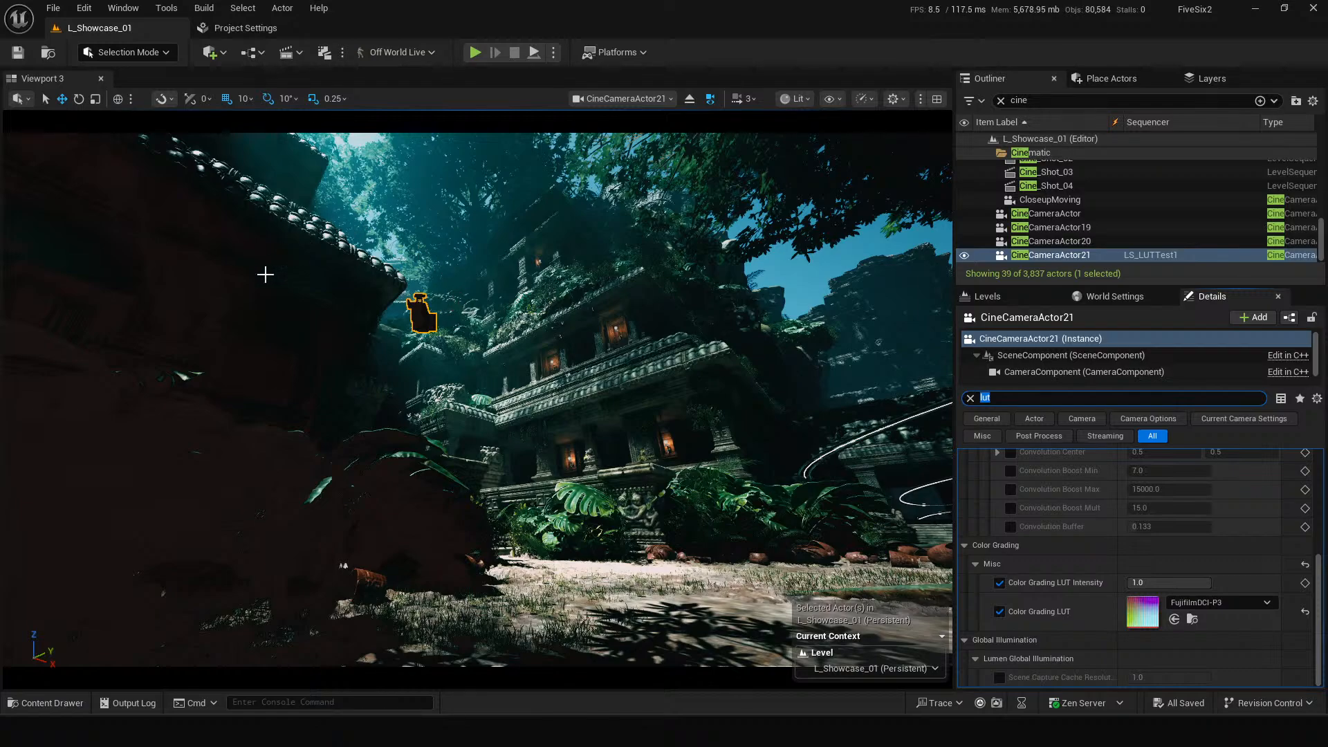
Bring up the Color Grading window for CineCameraActor21 and resize it so the viewport stays in view above it.
click(116, 12)
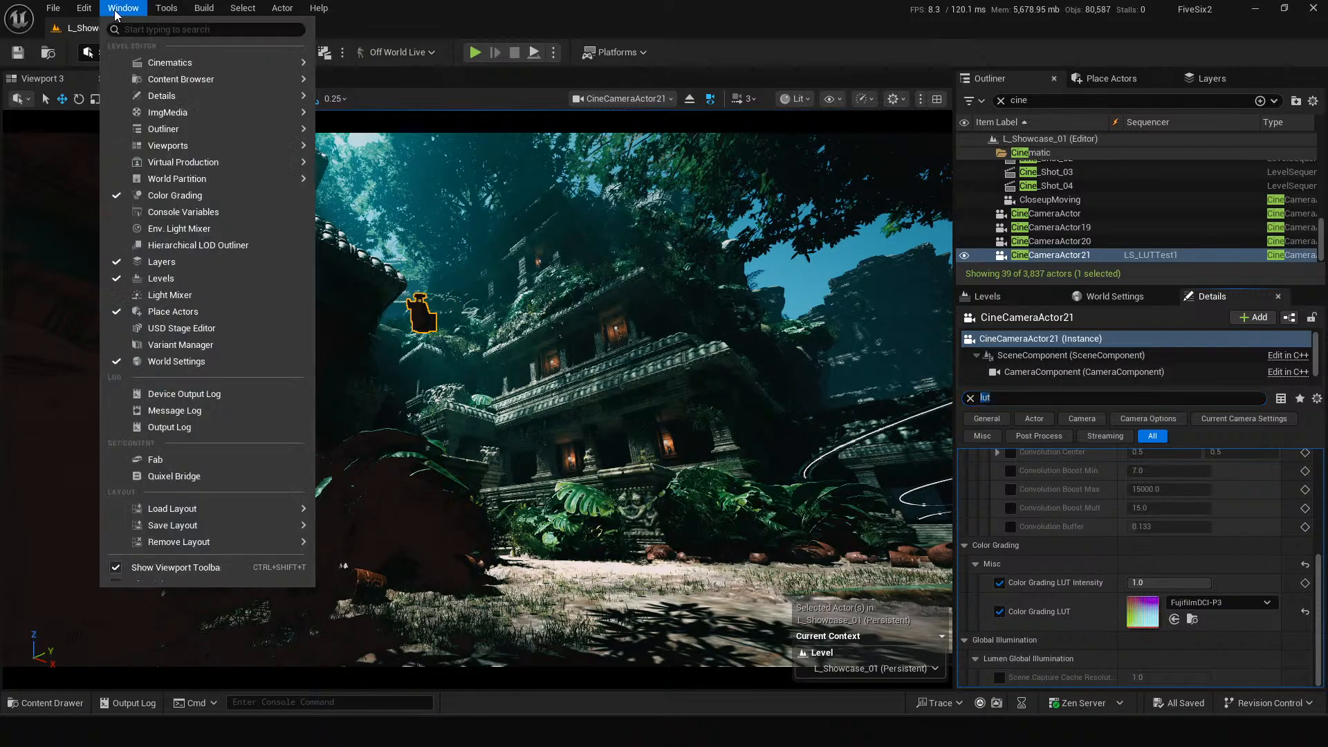
click(175, 195)
mouse_move(684, 505)
mouse_down()
mouse_move(633, 446)
mouse_move(679, 501)
mouse_move(699, 497)
mouse_up()
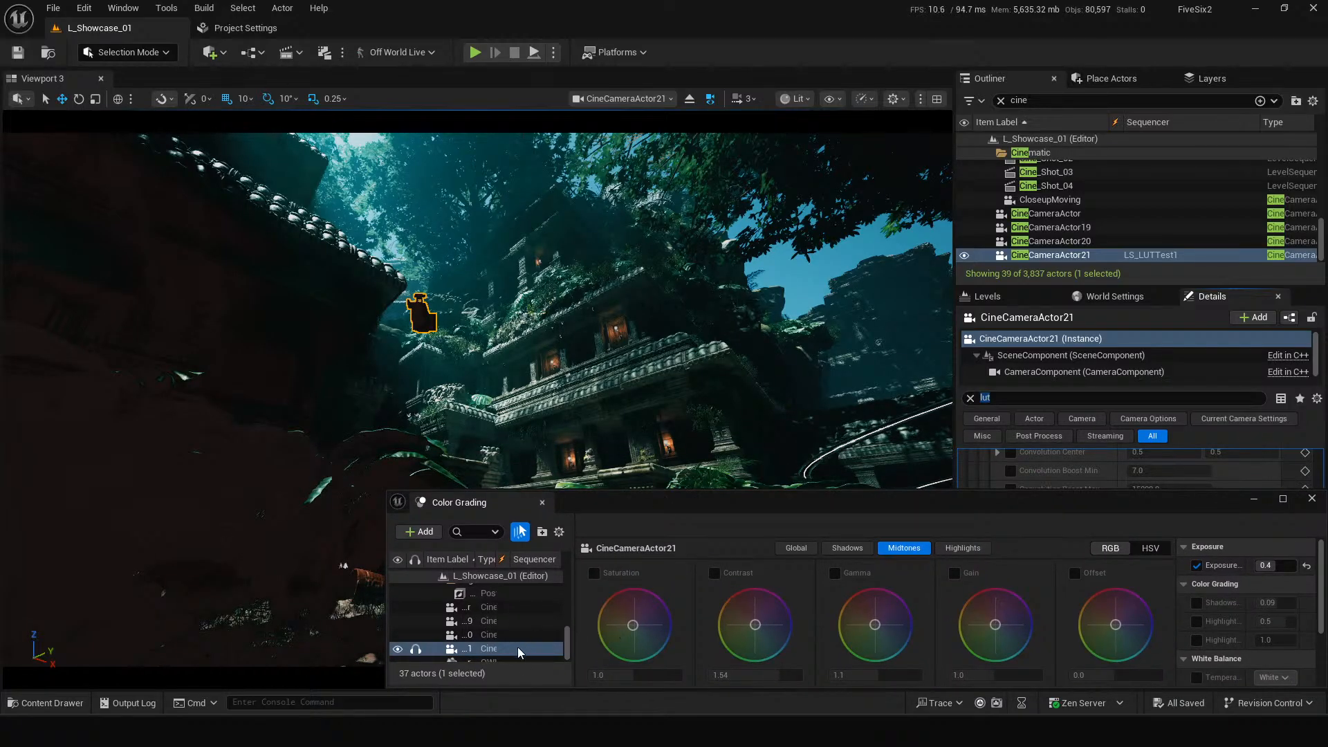
scroll(497, 644, down, 1)
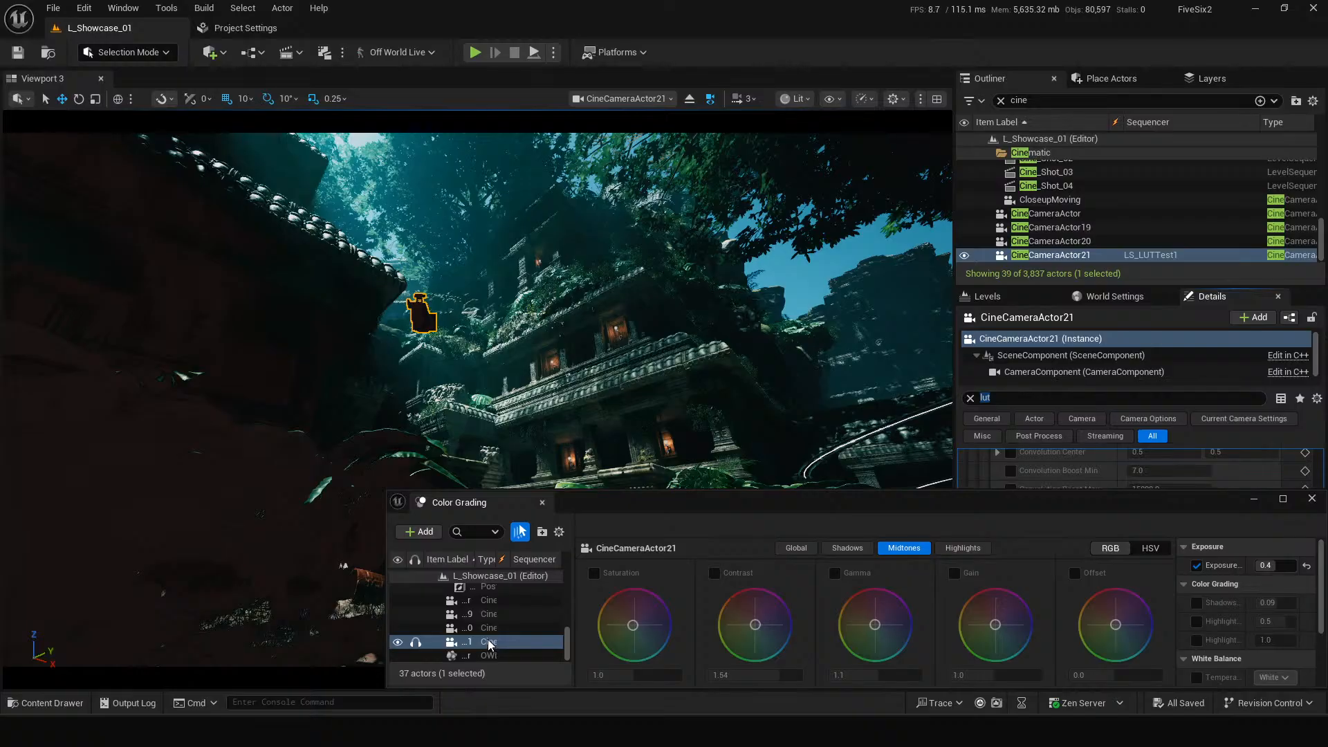
click(488, 641)
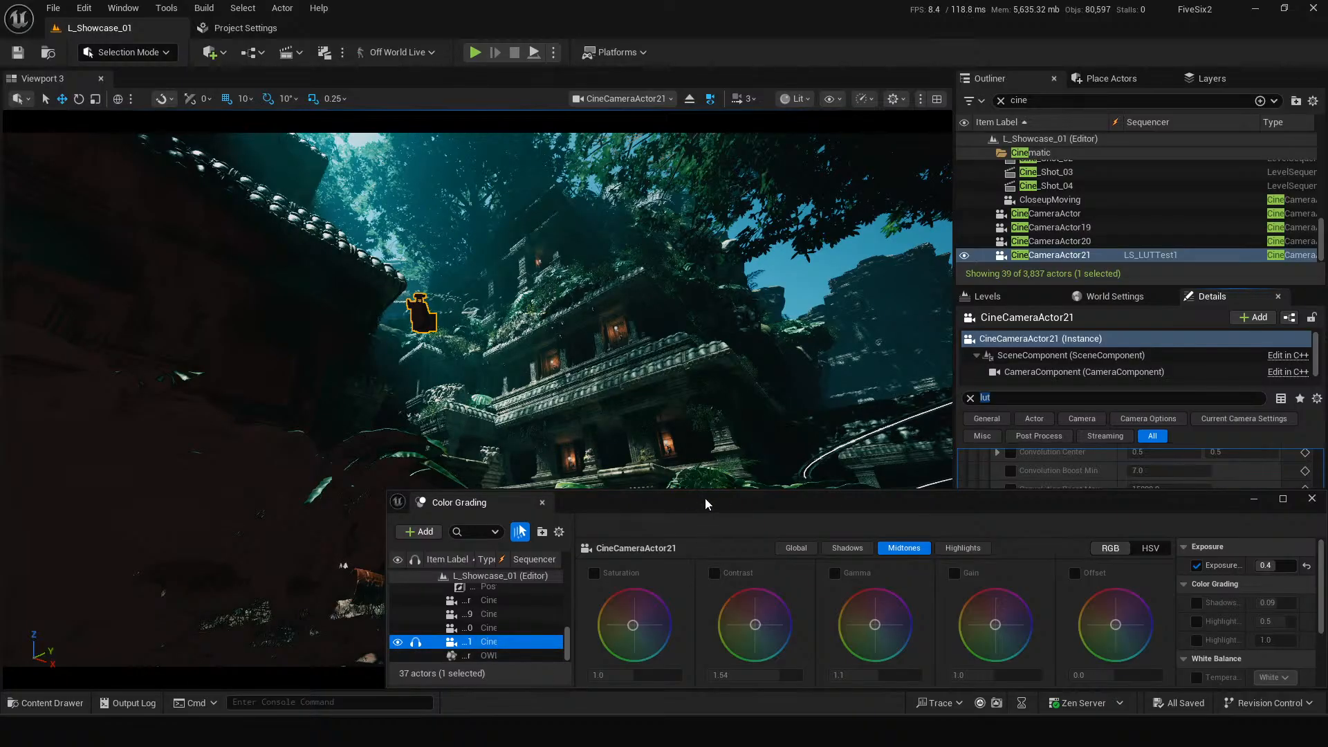
drag(383, 493, 391, 428)
click(390, 430)
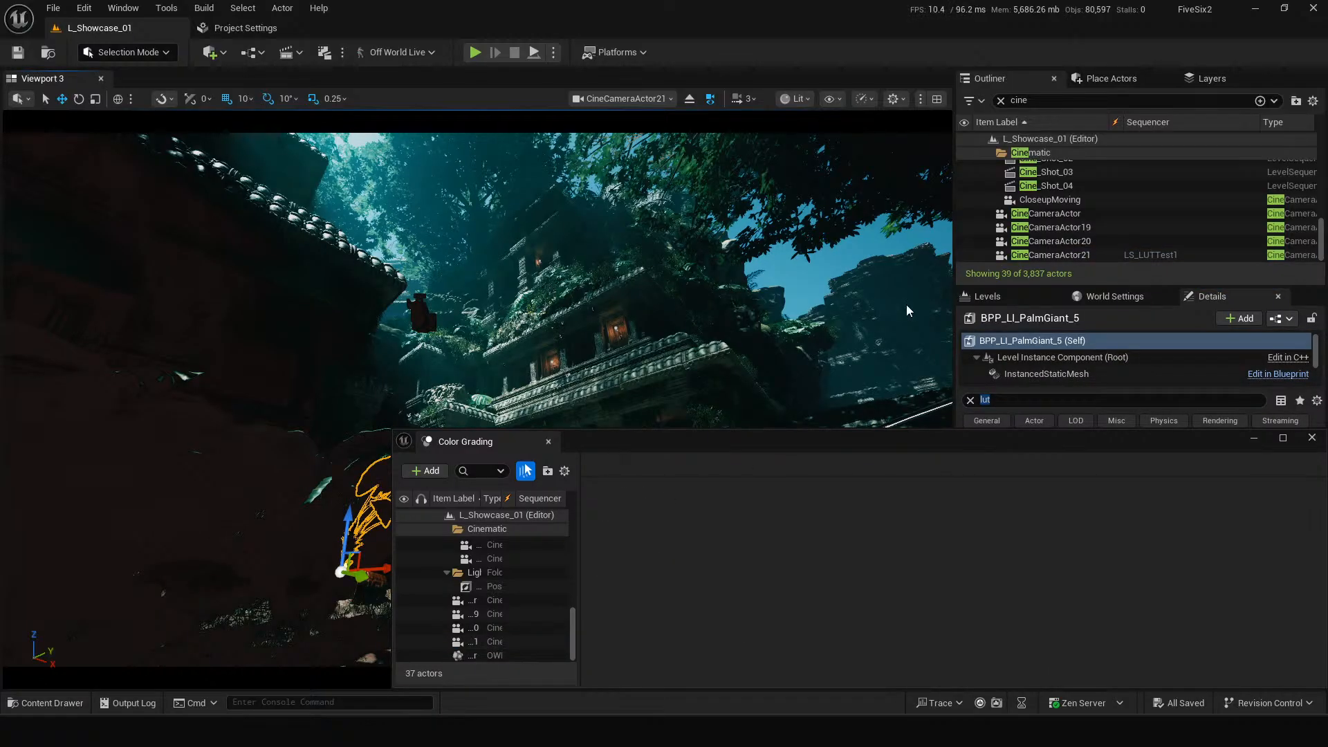
click(1110, 253)
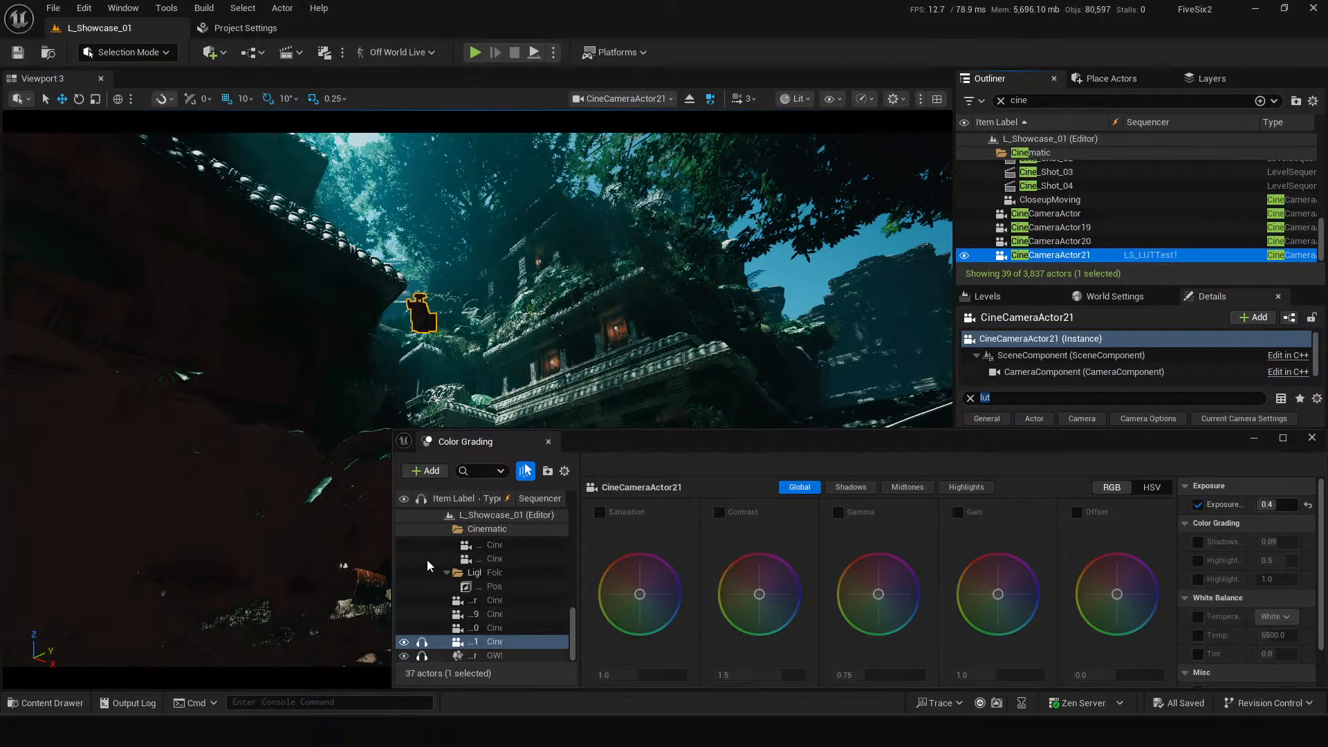
drag(394, 429, 392, 477)
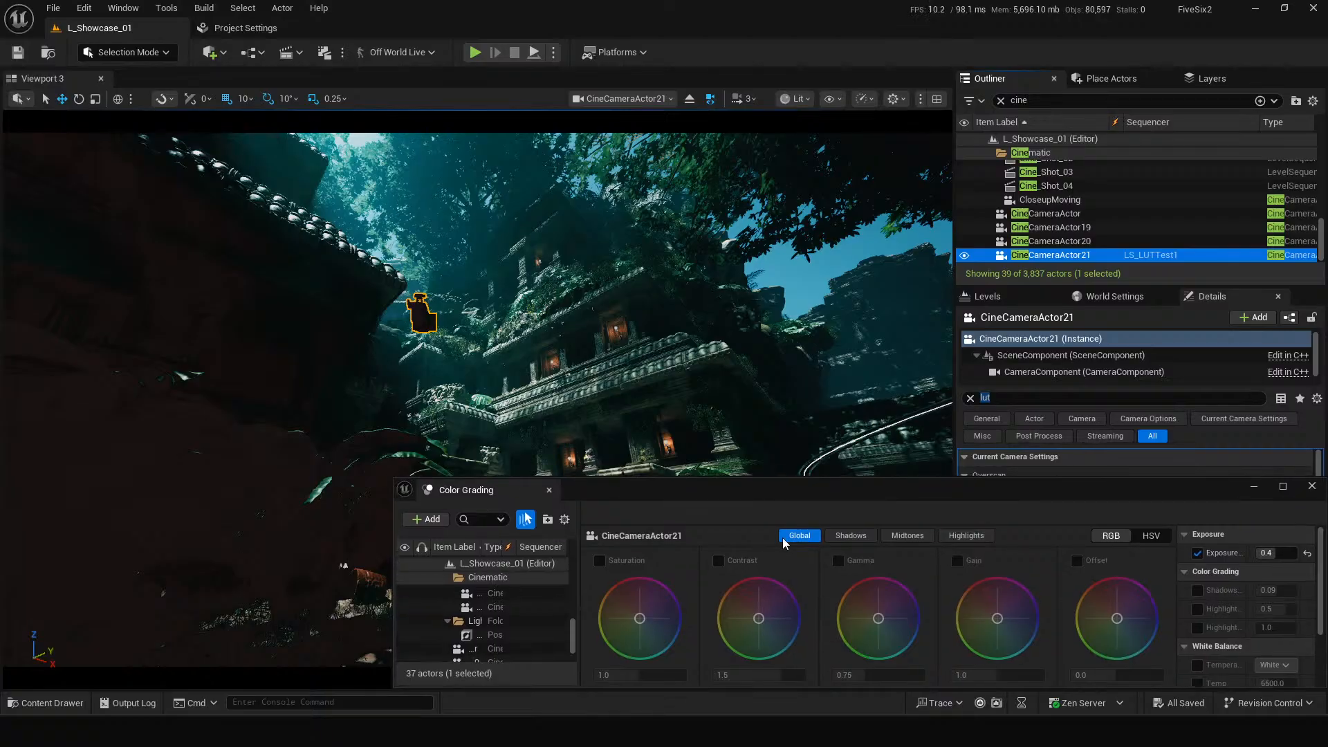
Try the Global Gamma override of 0.75 on CineCameraActor21, switch it off, and put the Color Grading window away.
click(839, 561)
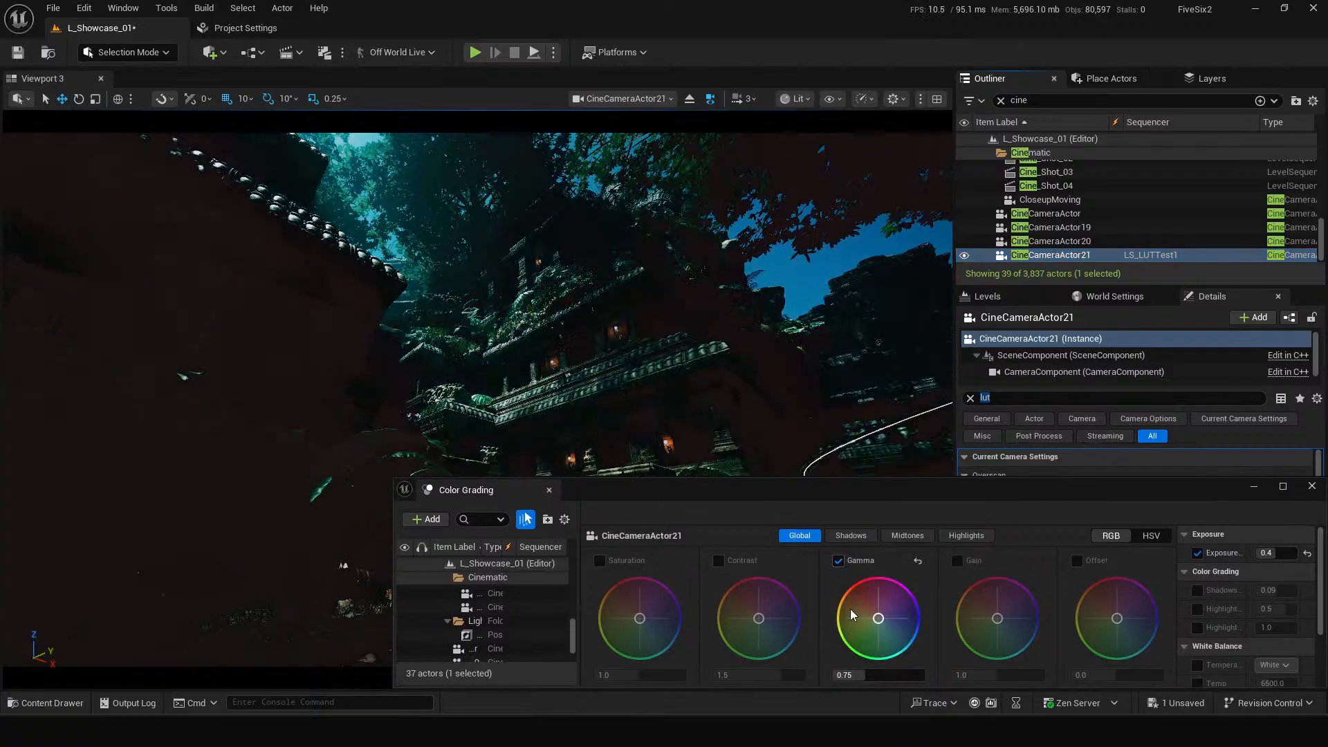
click(838, 561)
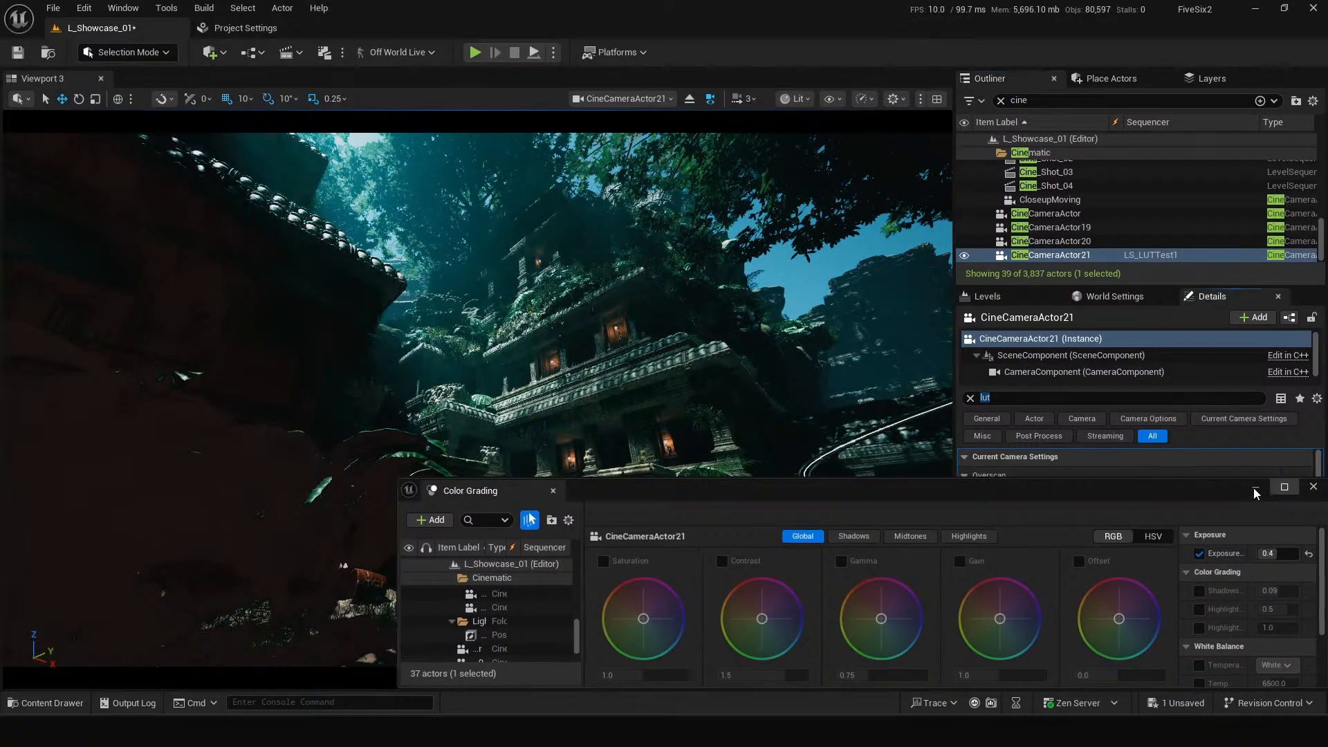
click(1254, 488)
Filter CineCameraActor21's details by "tone" and try adjusting the Tone Curve Amount.
click(1007, 395)
text(tone)
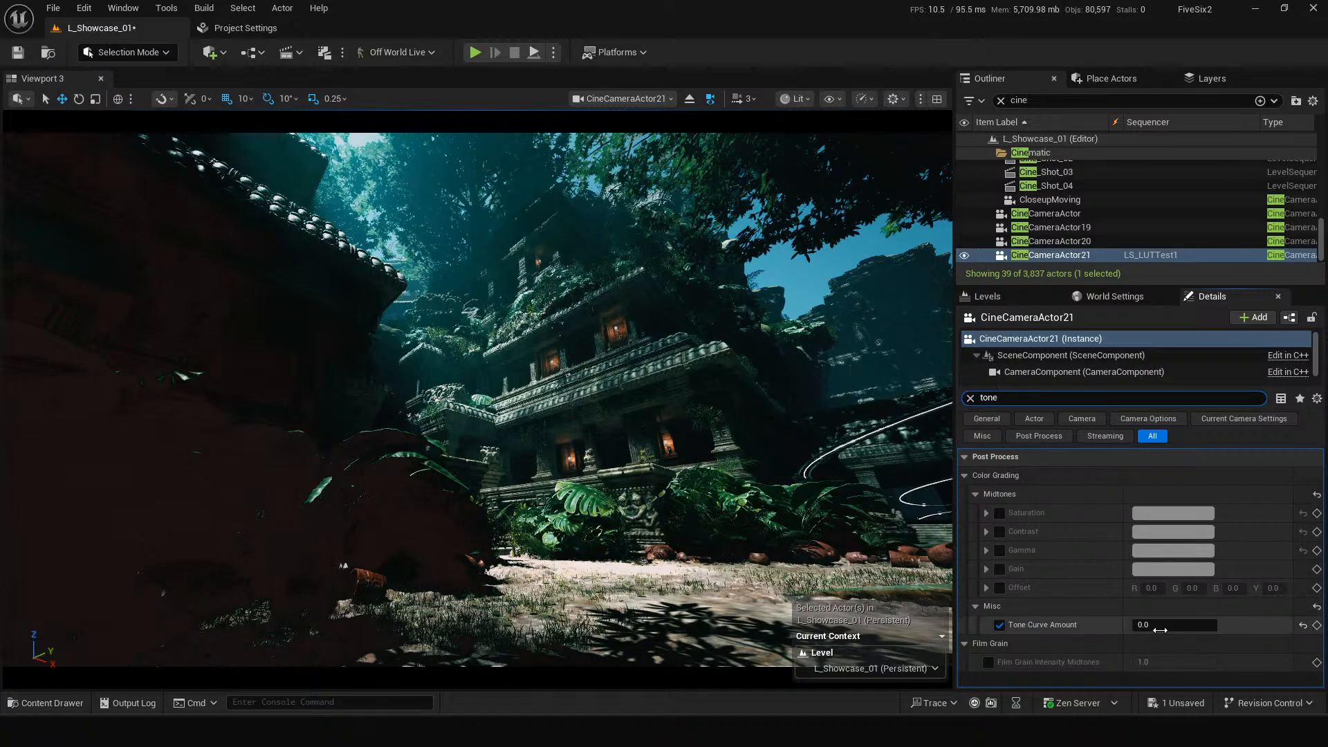
drag(1168, 625, 591, 564)
click(1065, 399)
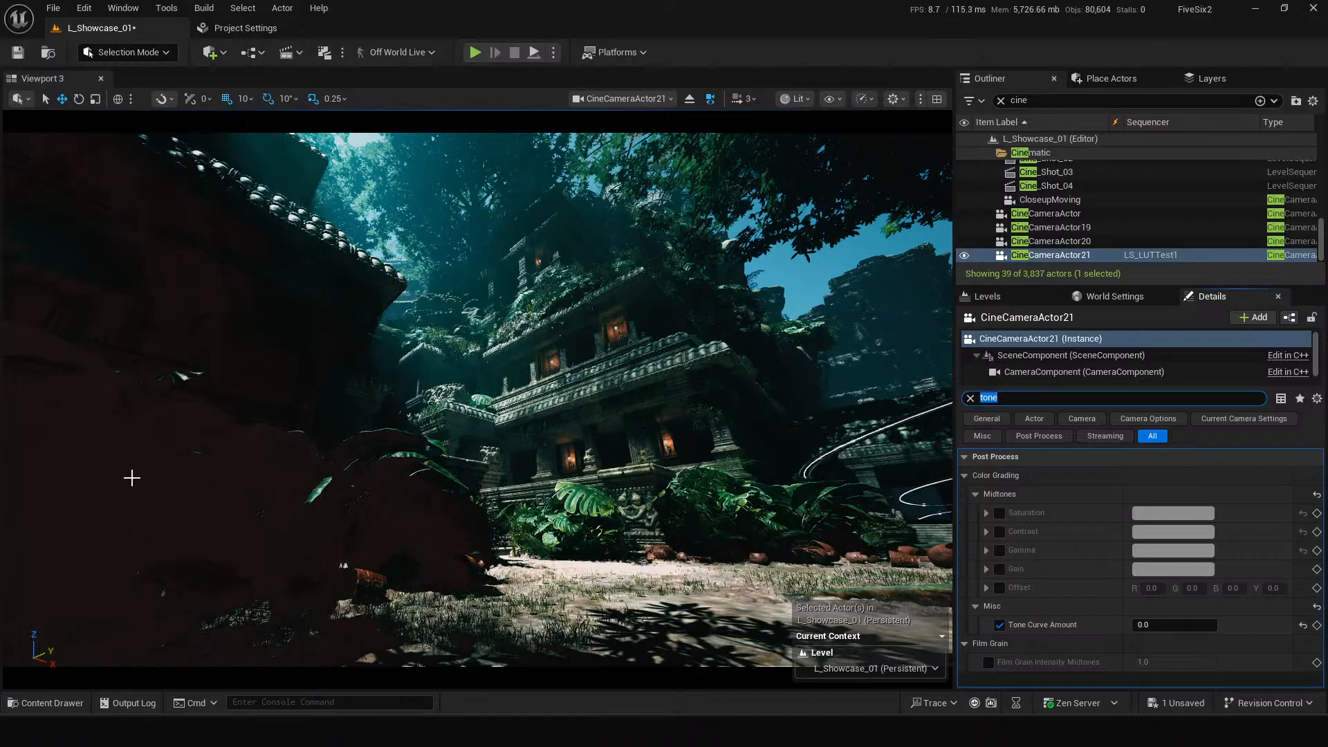
Bring up the Color Grading window for CineCameraActor21 and enable its Shadows Gamma override at 1.4.
mouse_move(572, 732)
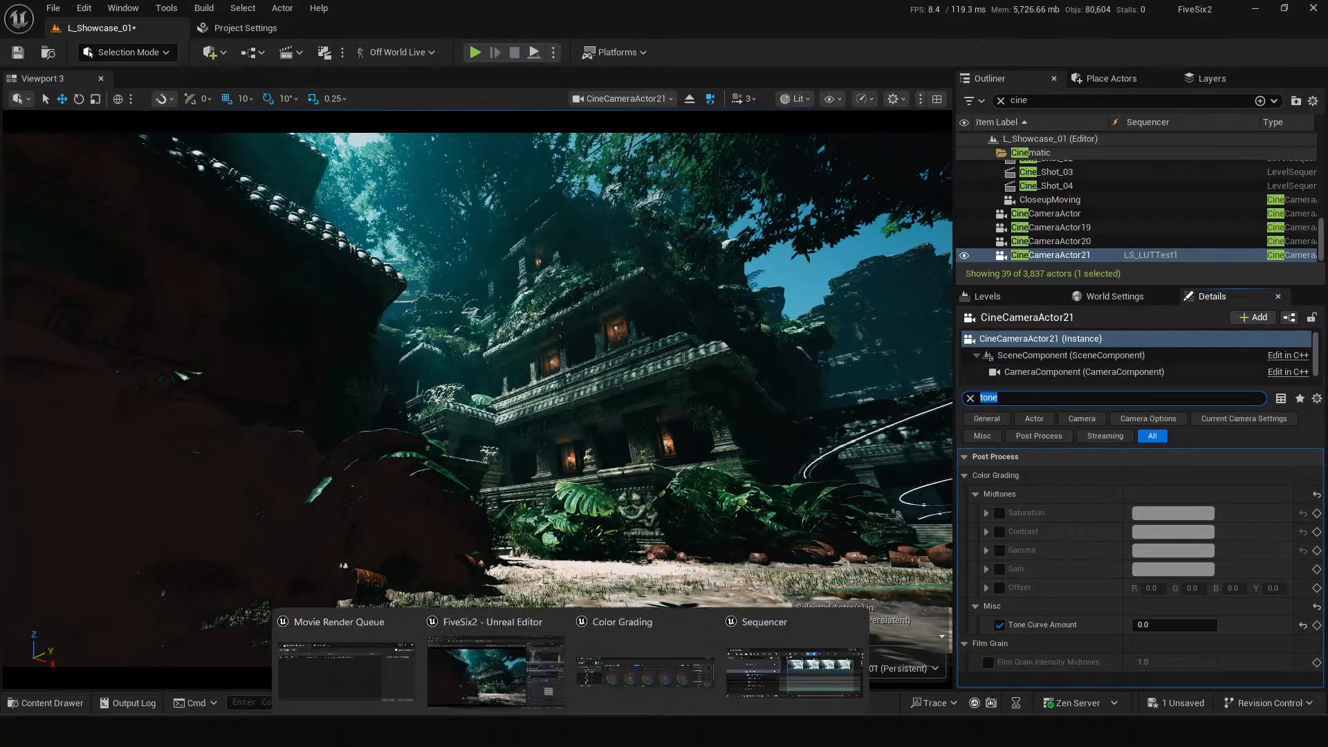
click(657, 675)
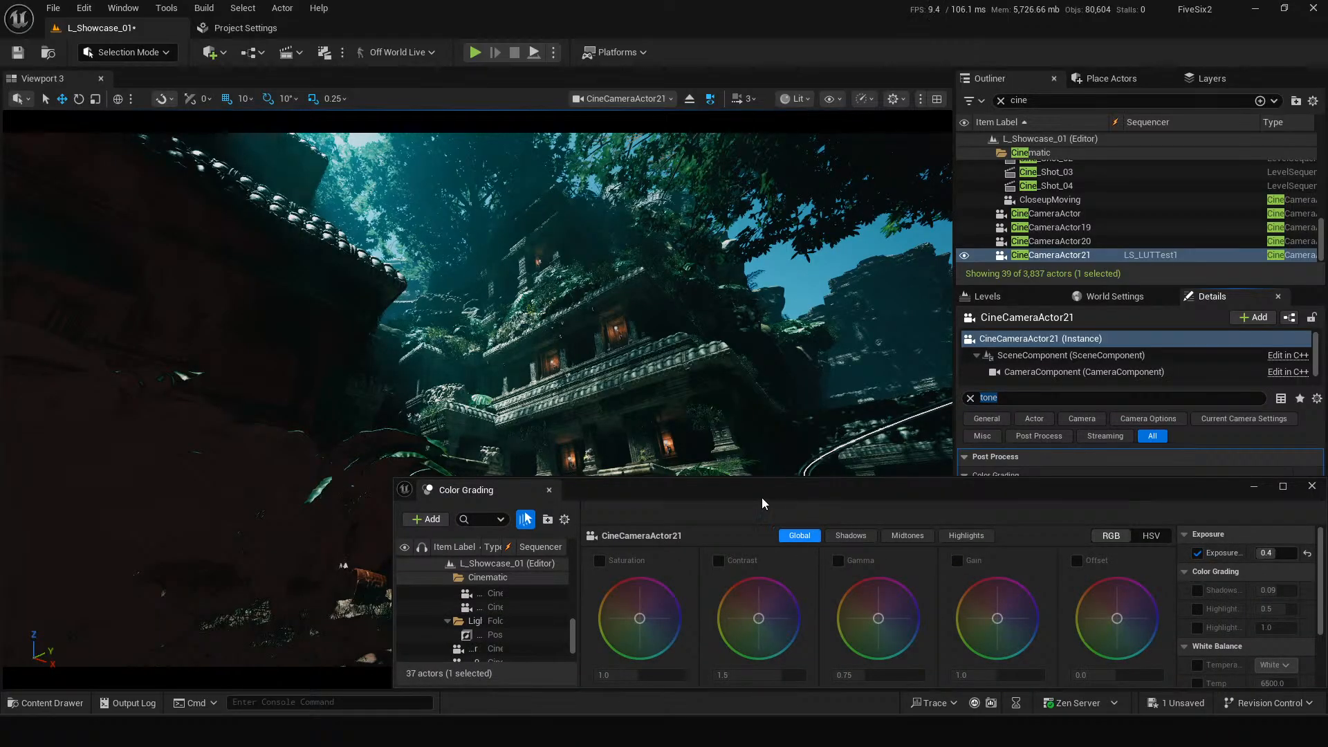
click(1082, 254)
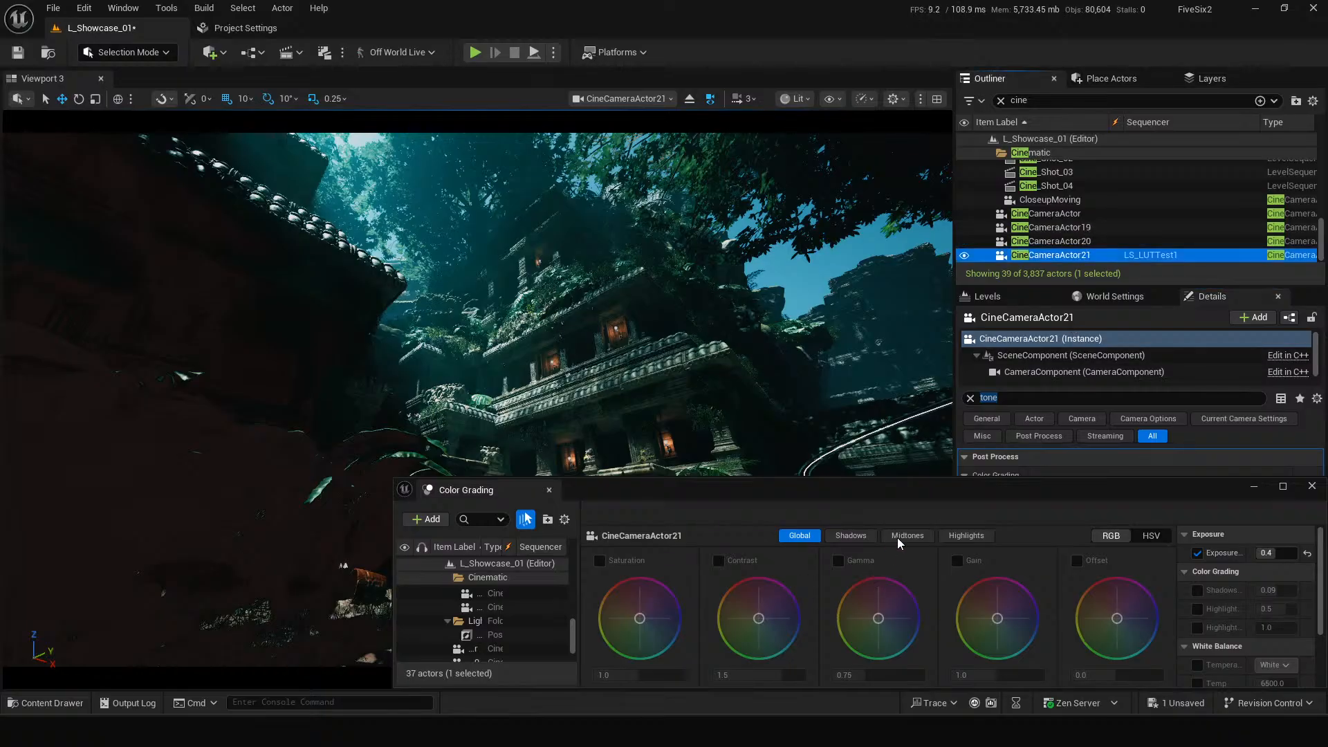
click(847, 537)
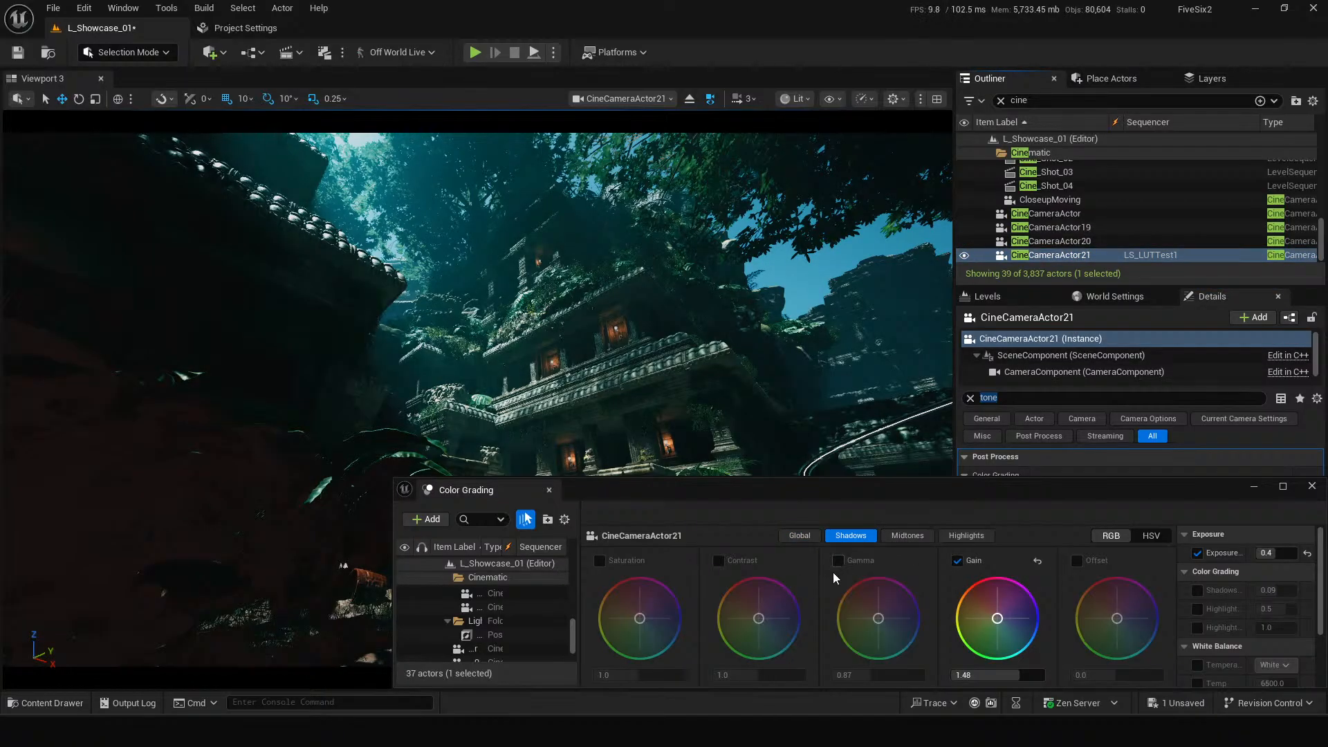
click(837, 561)
click(883, 675)
text(1)
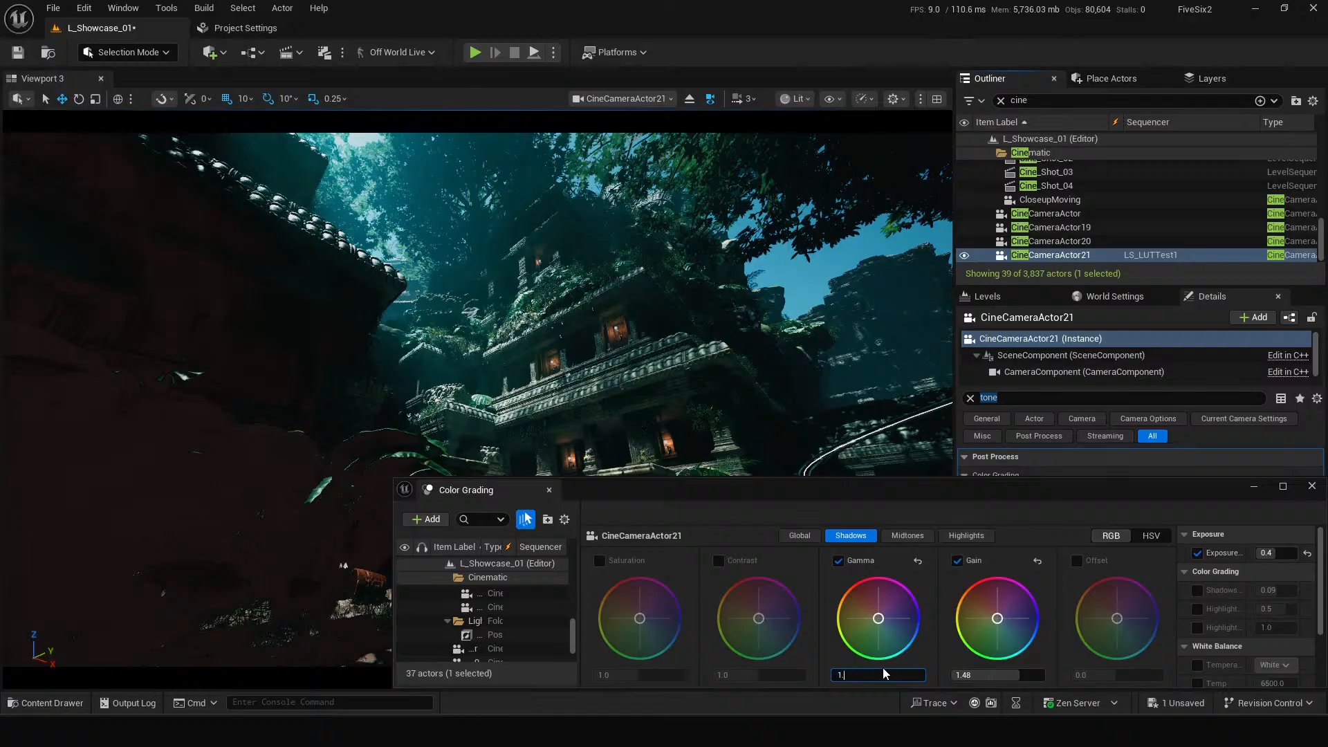
text(.4)
key(Return)
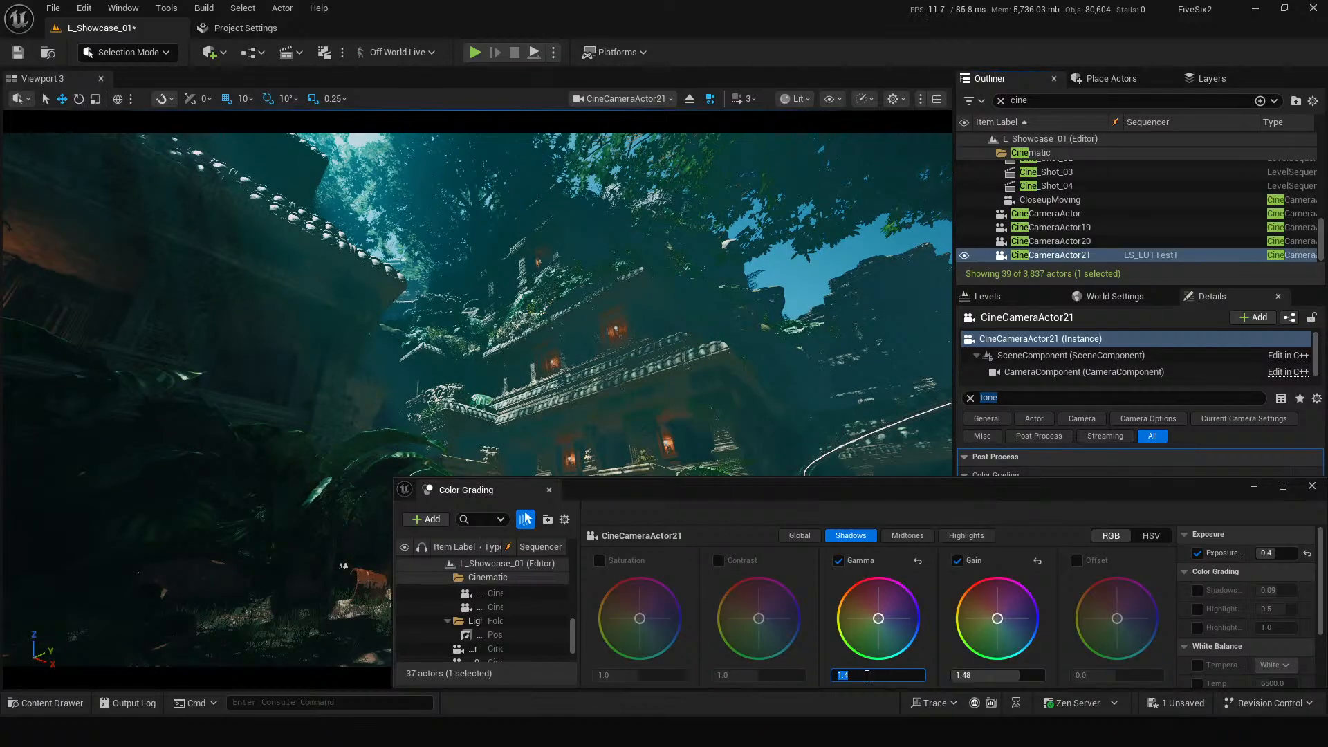
Switch off CineCameraActor21's Shadows Gain override and its Highlights Gain, Gamma and Contrast overrides.
click(903, 536)
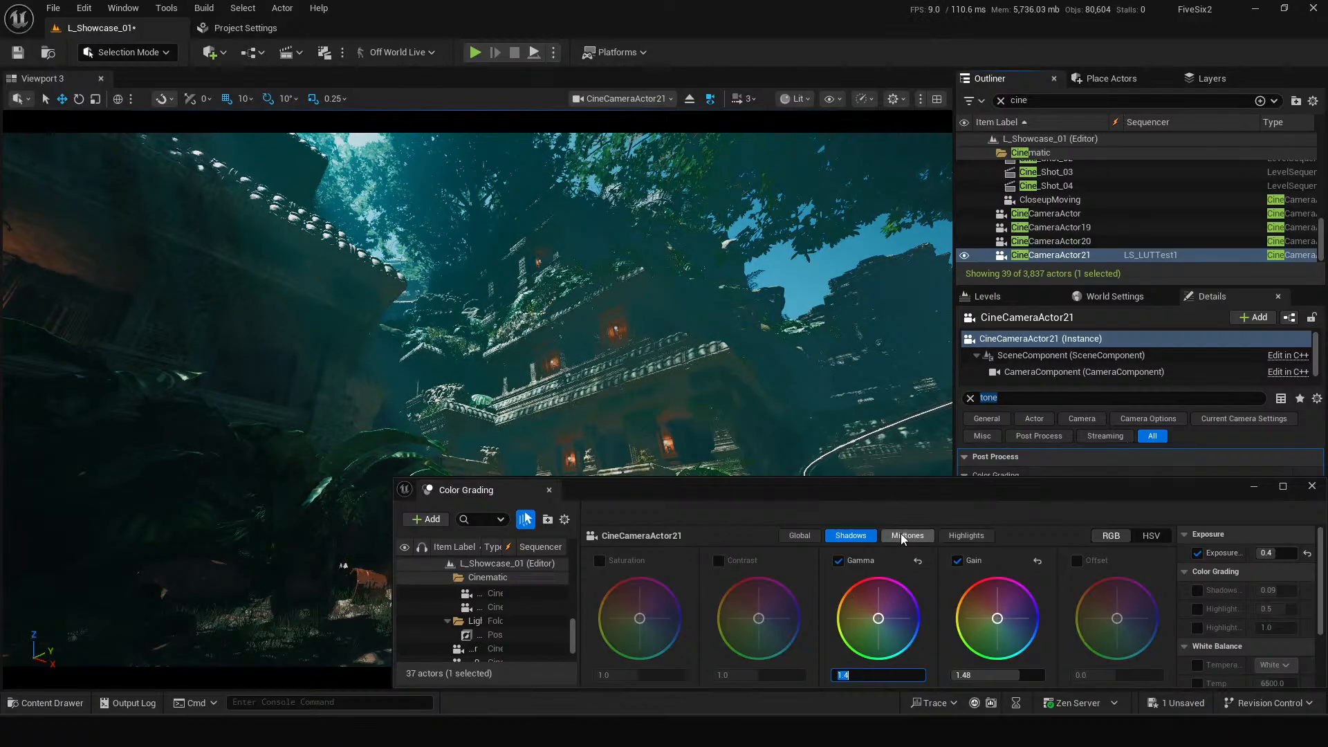
click(802, 535)
click(849, 536)
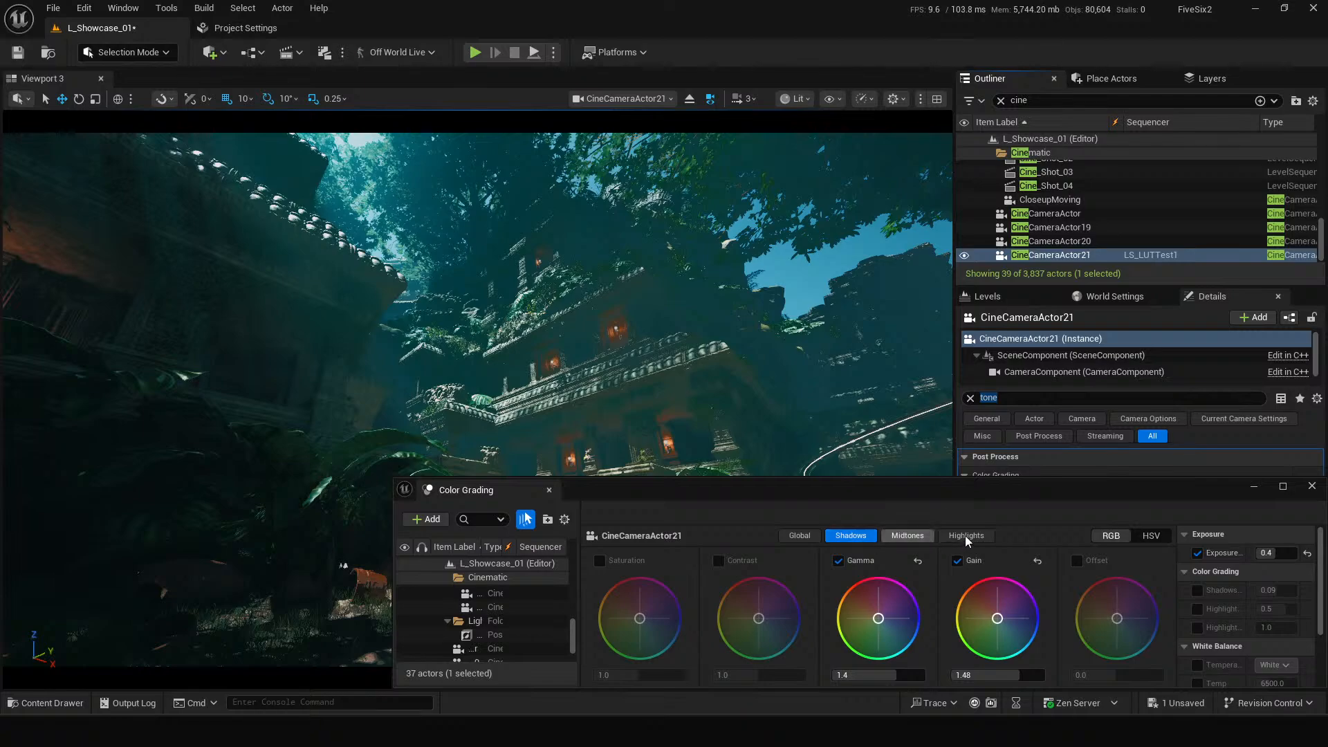
click(957, 560)
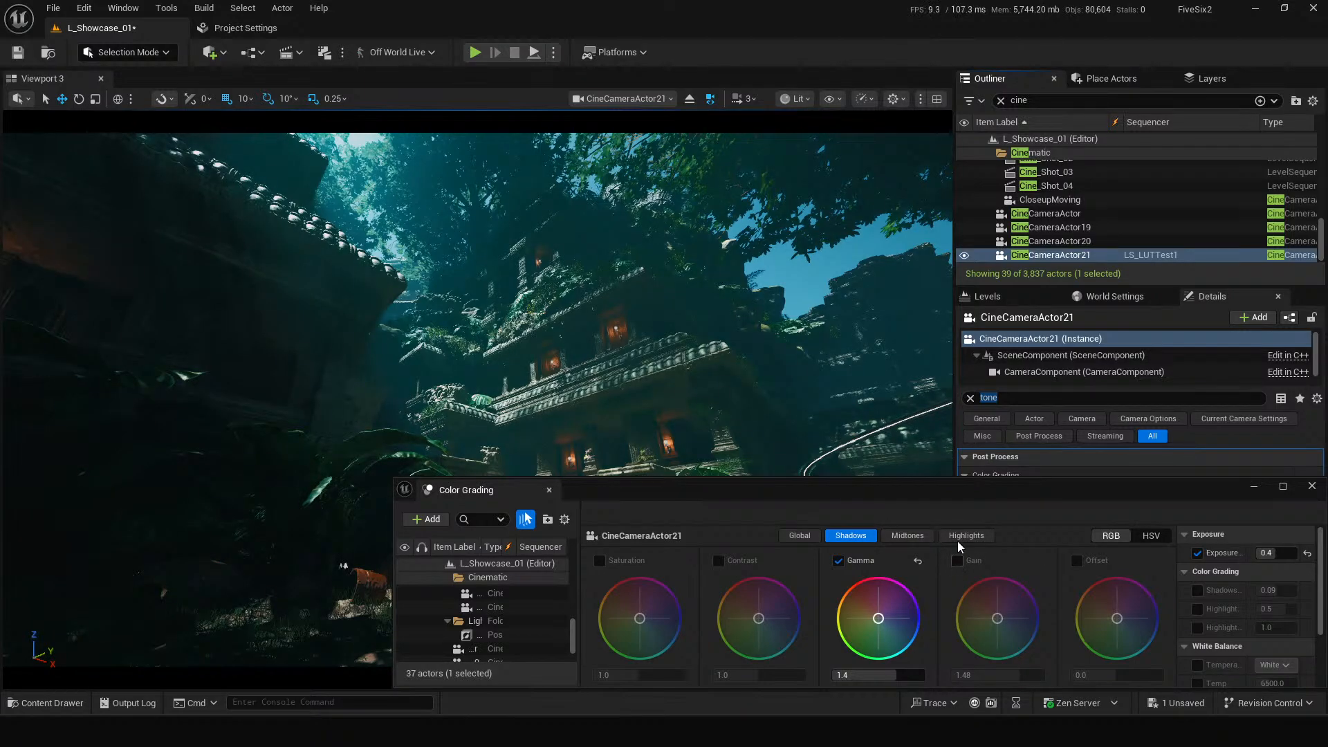
click(957, 535)
click(958, 561)
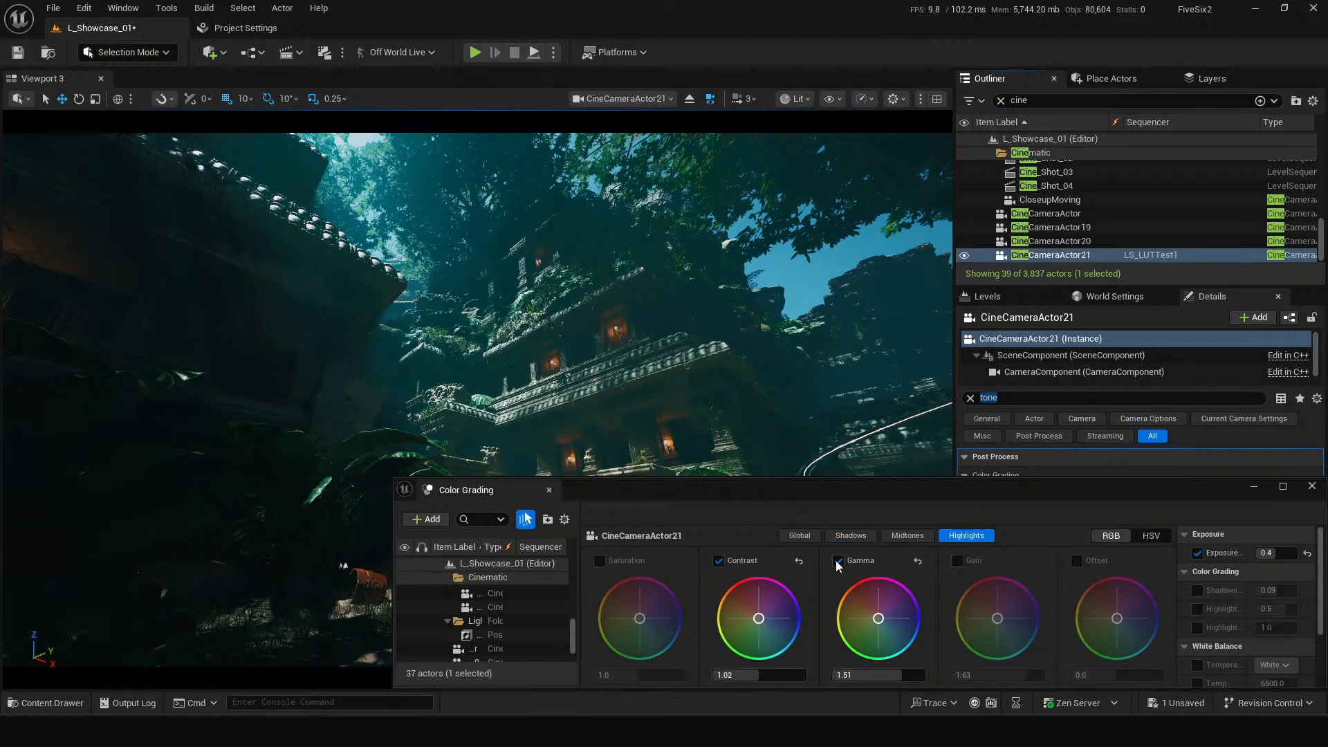
click(837, 561)
click(718, 561)
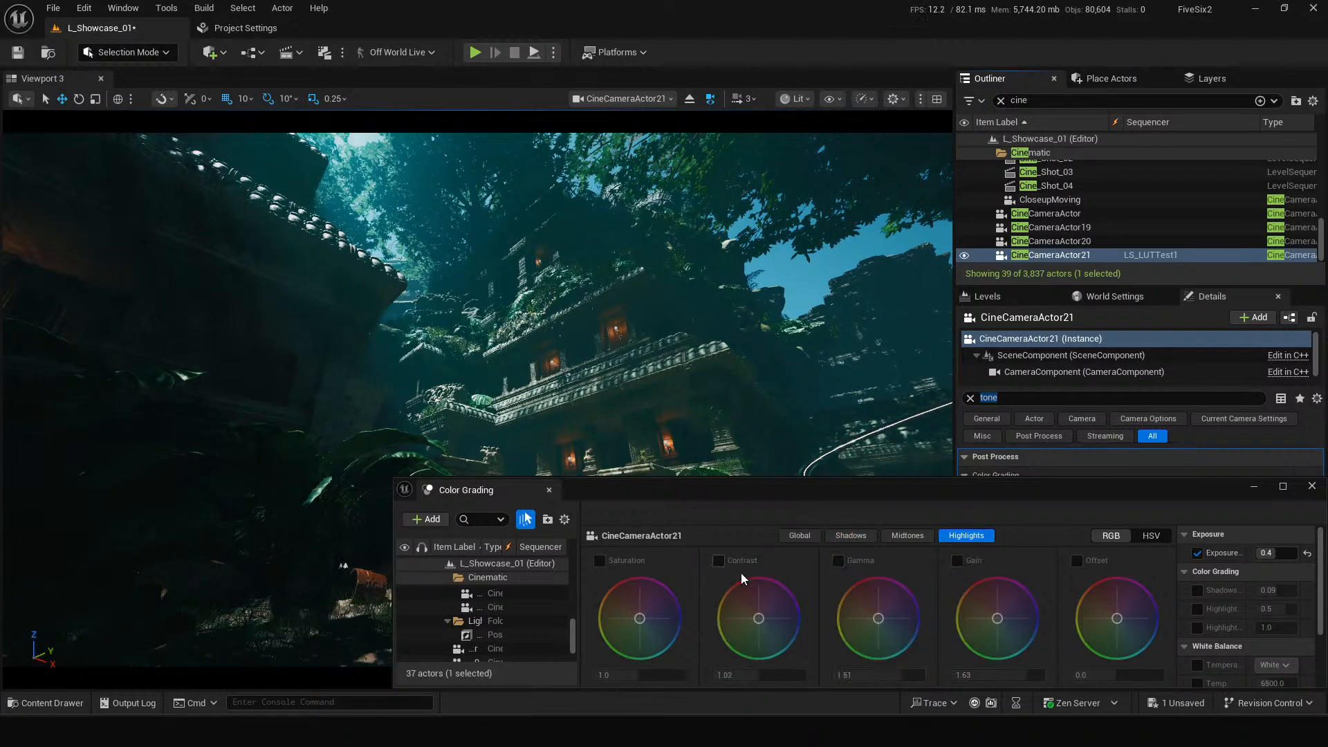
Lower CineCameraActor21's Shadows Gamma to 1.27 in the color grading wheels.
click(909, 537)
click(857, 536)
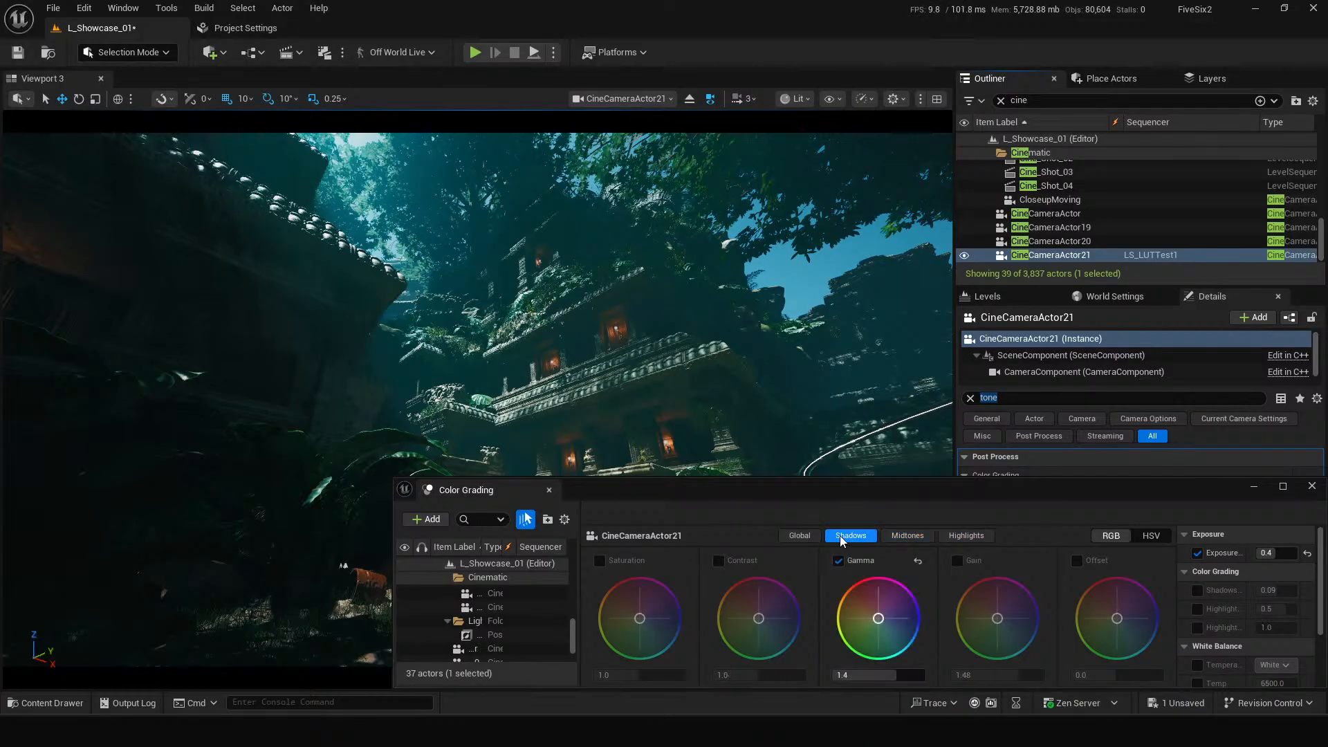
drag(865, 675, 850, 675)
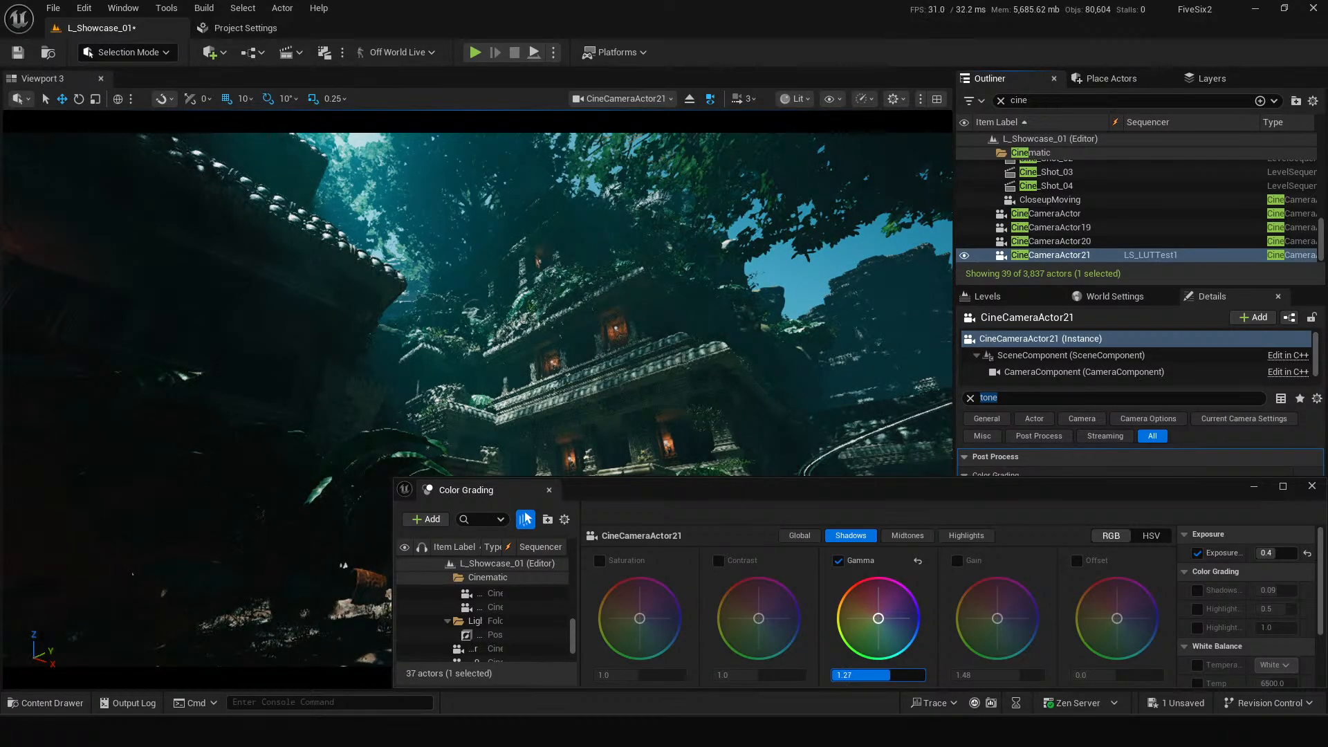
drag(889, 675, 890, 675)
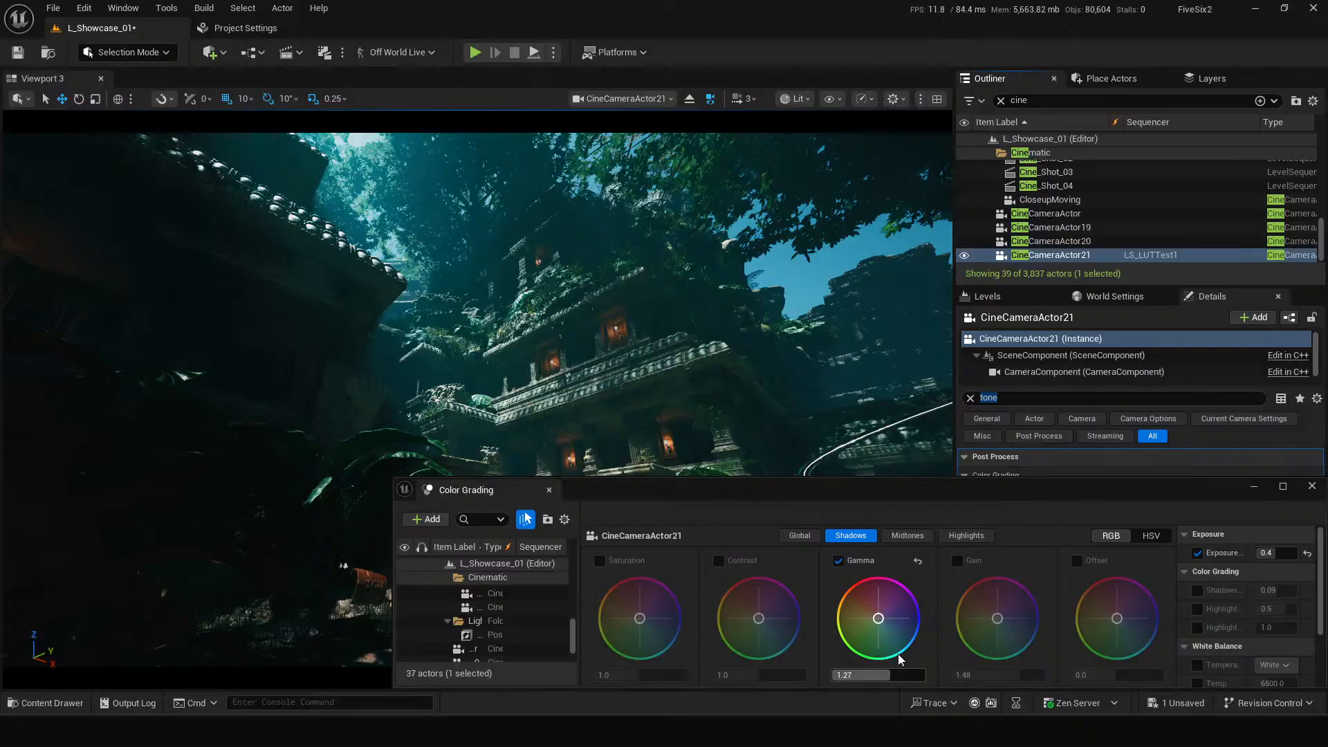
Move the Color Grading window clear of the camera details, minimize it, and save the level.
drag(900, 494, 933, 538)
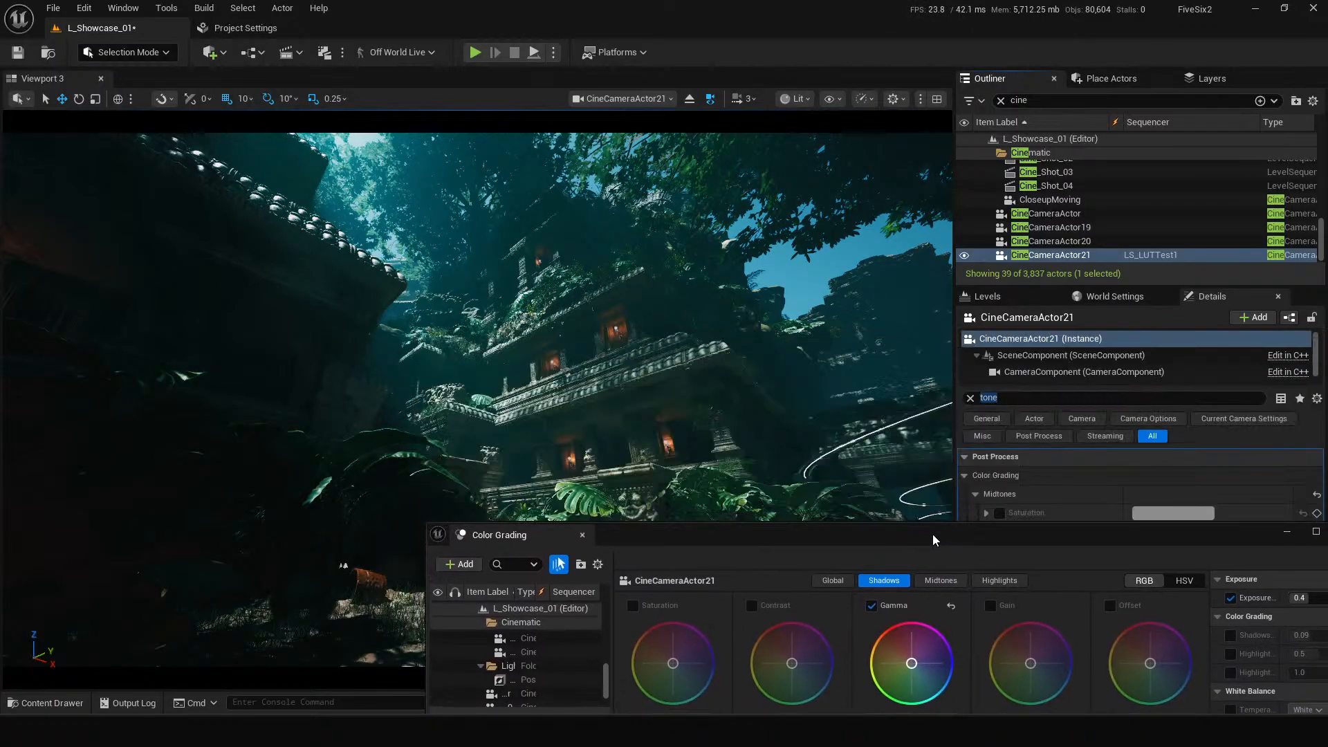
drag(738, 538, 325, 497)
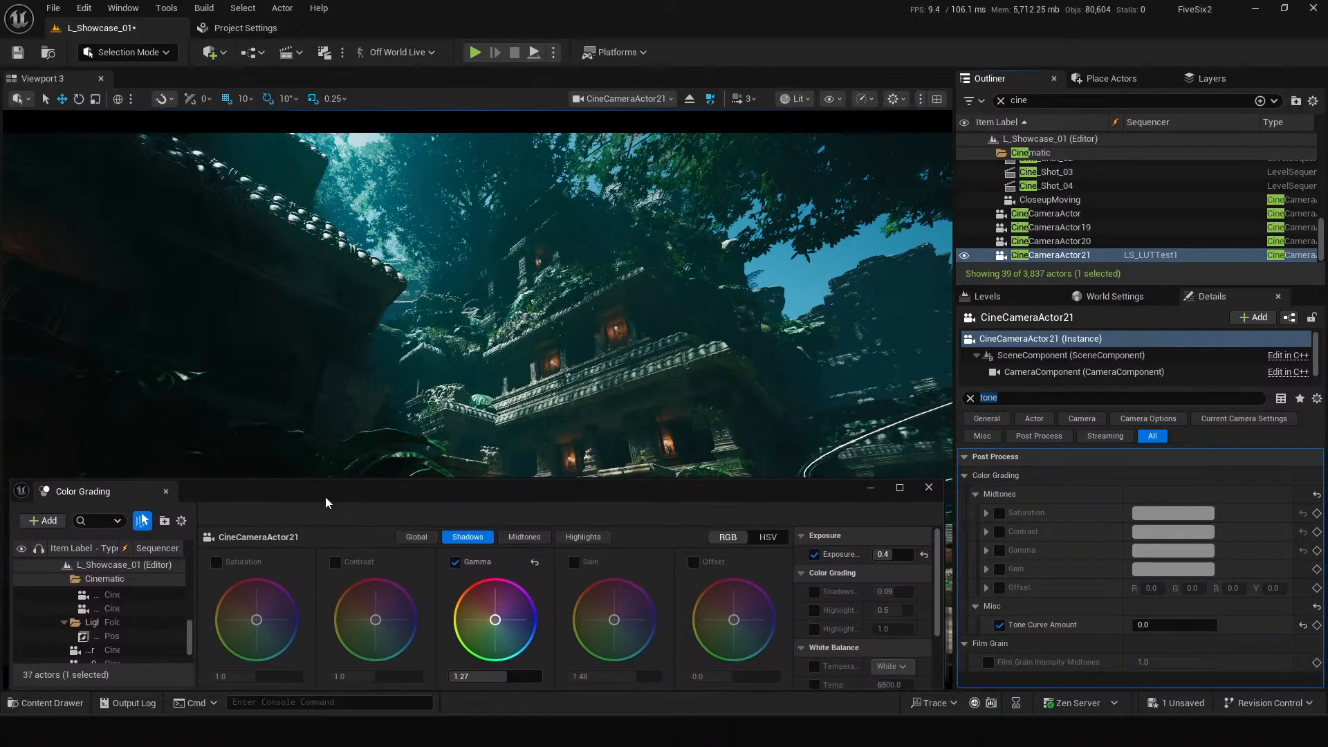
click(872, 489)
click(17, 54)
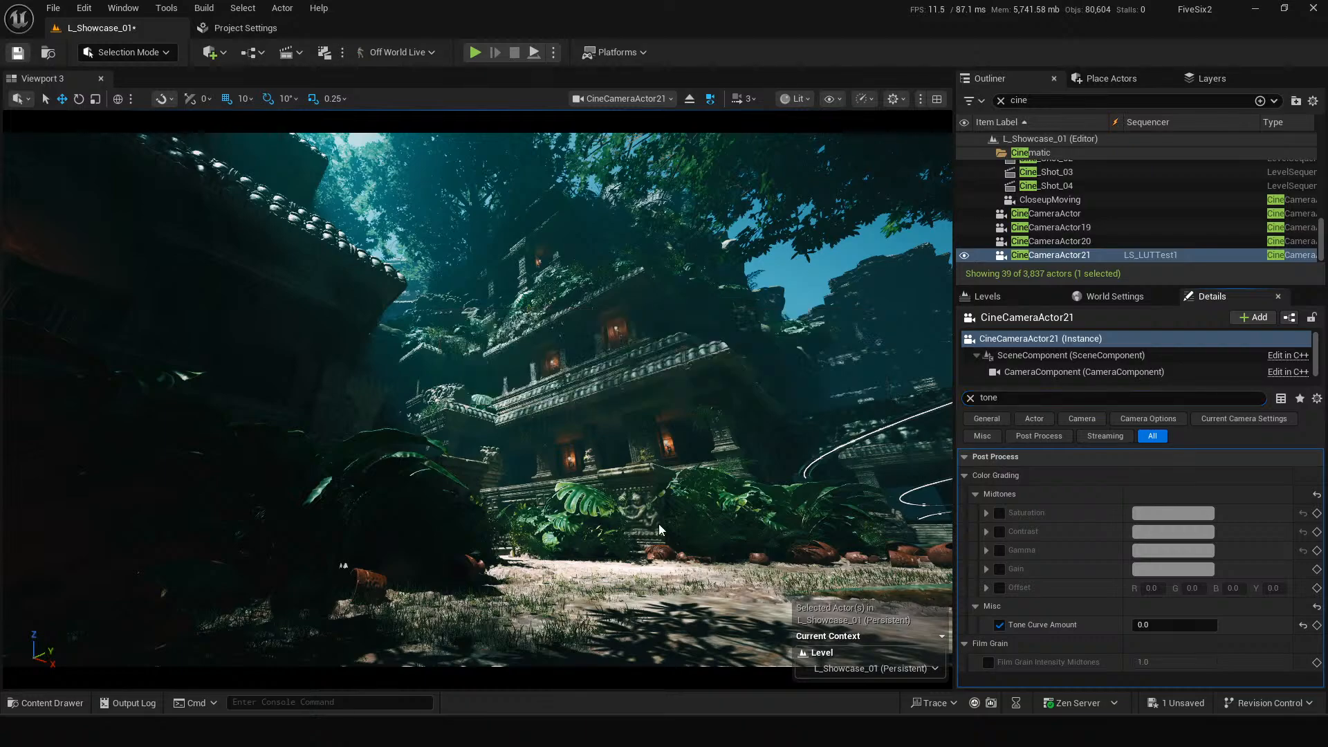
Compare the shot with the Tone Curve Amount override off and on, keeping the details filtered by "tone".
click(1000, 625)
click(1000, 625)
click(969, 397)
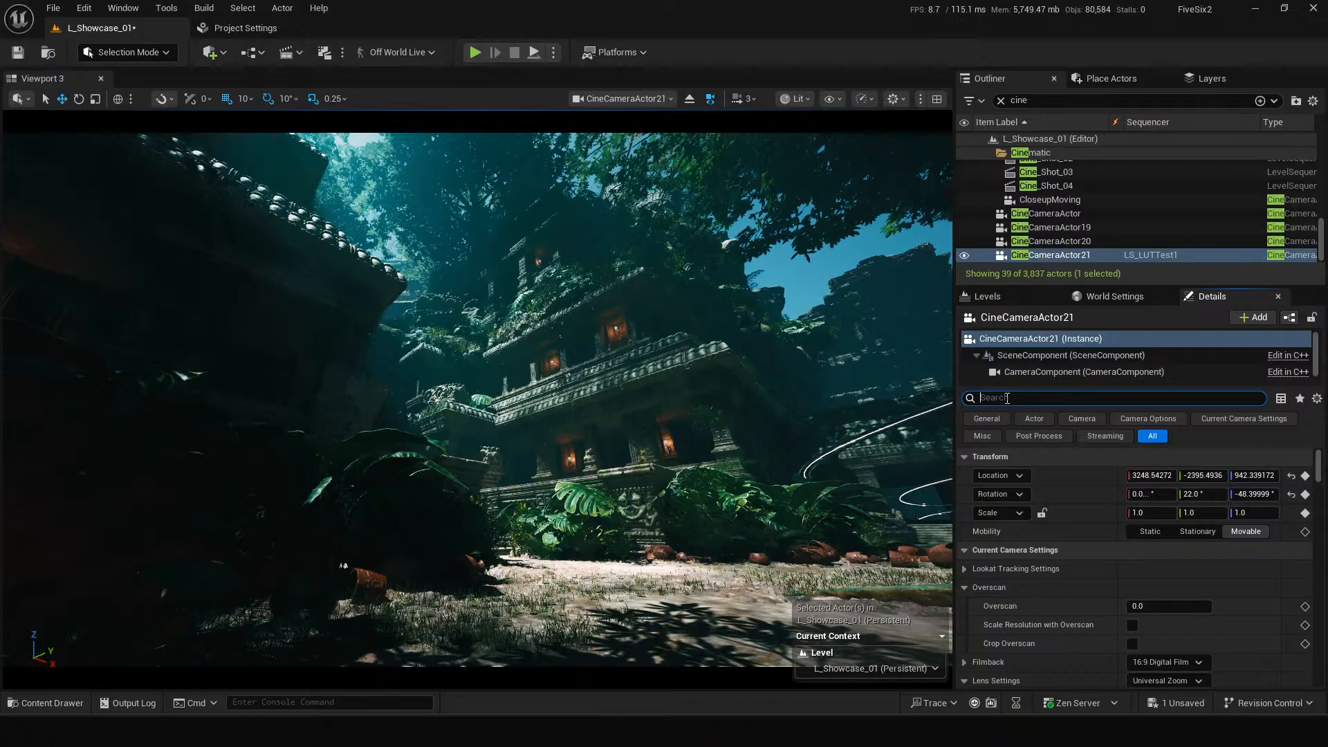
text(tone)
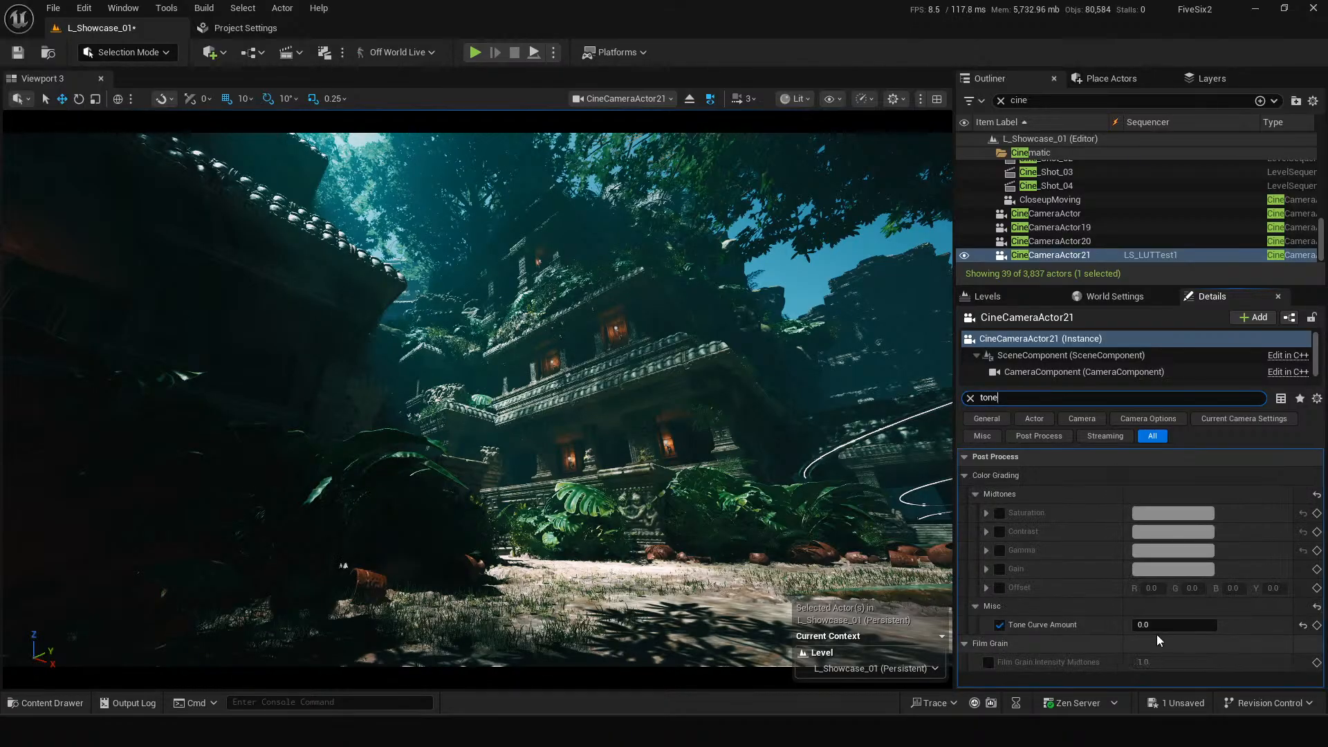
Filter CineCameraActor21's details by "lut" and switch off the Color Grading LUT and LUT Intensity overrides.
double_click(1023, 399)
text(lut)
scroll(1052, 568, down, 8)
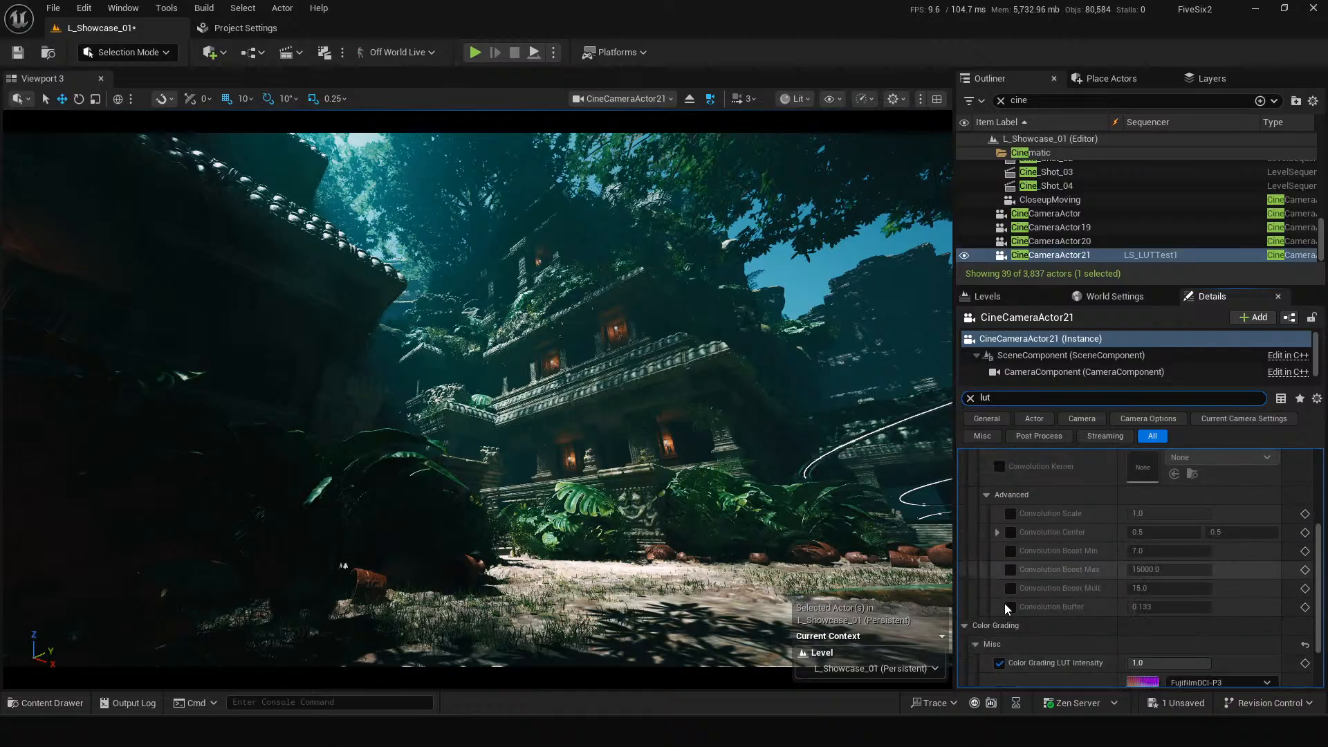
click(1000, 611)
click(998, 583)
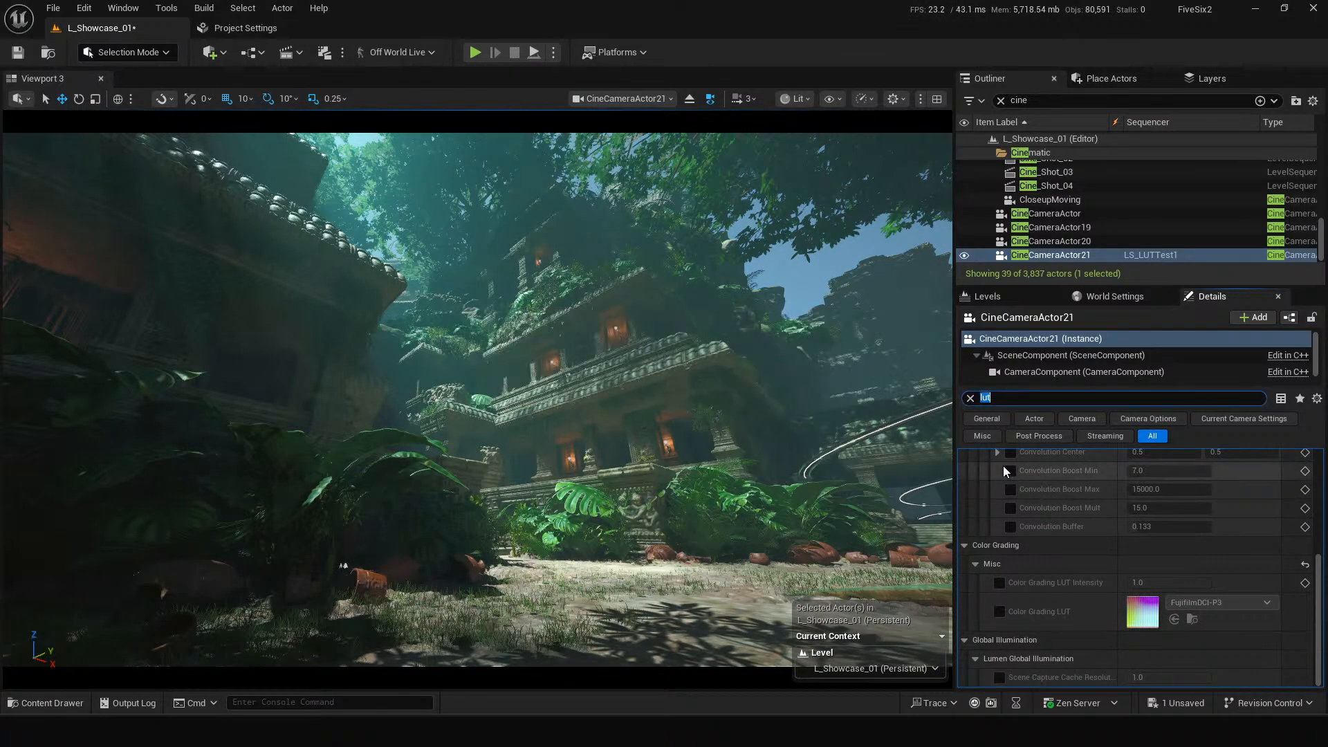
Filter the details by "tone", set the Tone Curve Amount override to 1, and toggle it to compare the image.
double_click(1015, 399)
text(tone)
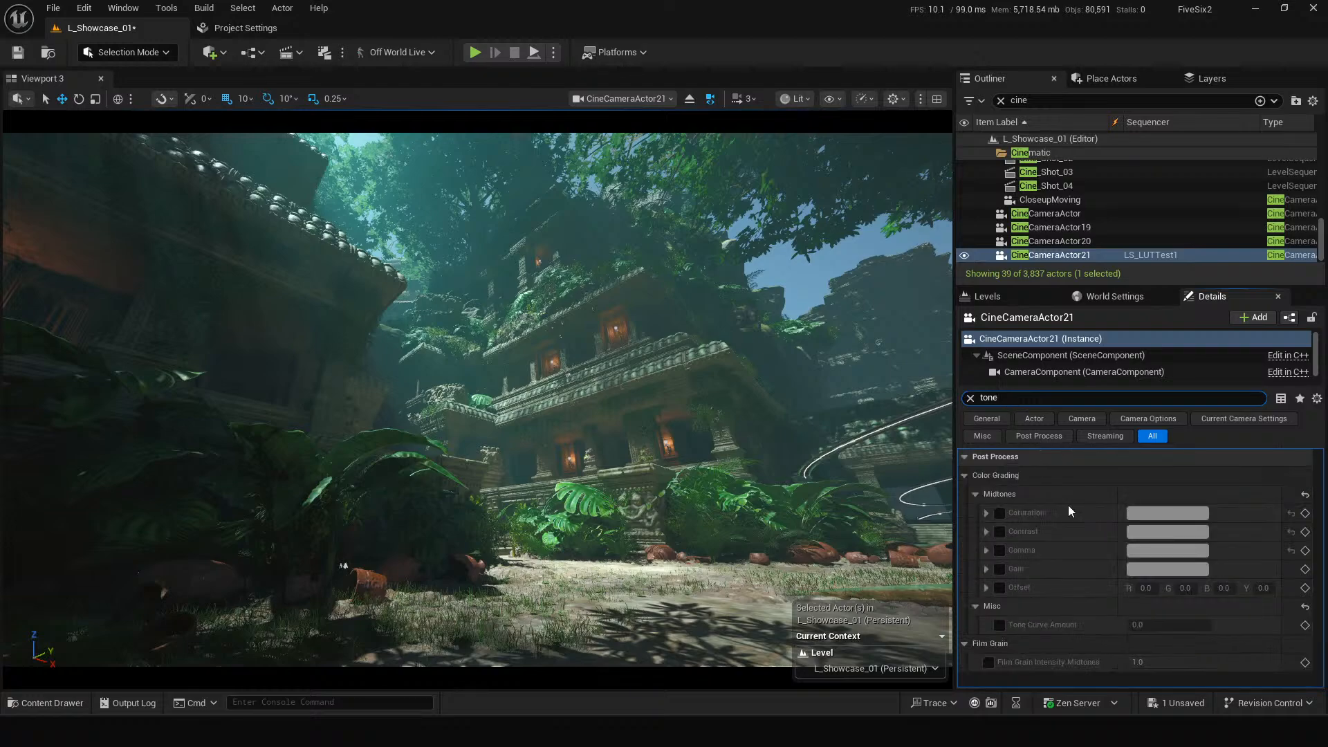
click(999, 625)
click(1164, 626)
text(1)
key(Return)
click(999, 626)
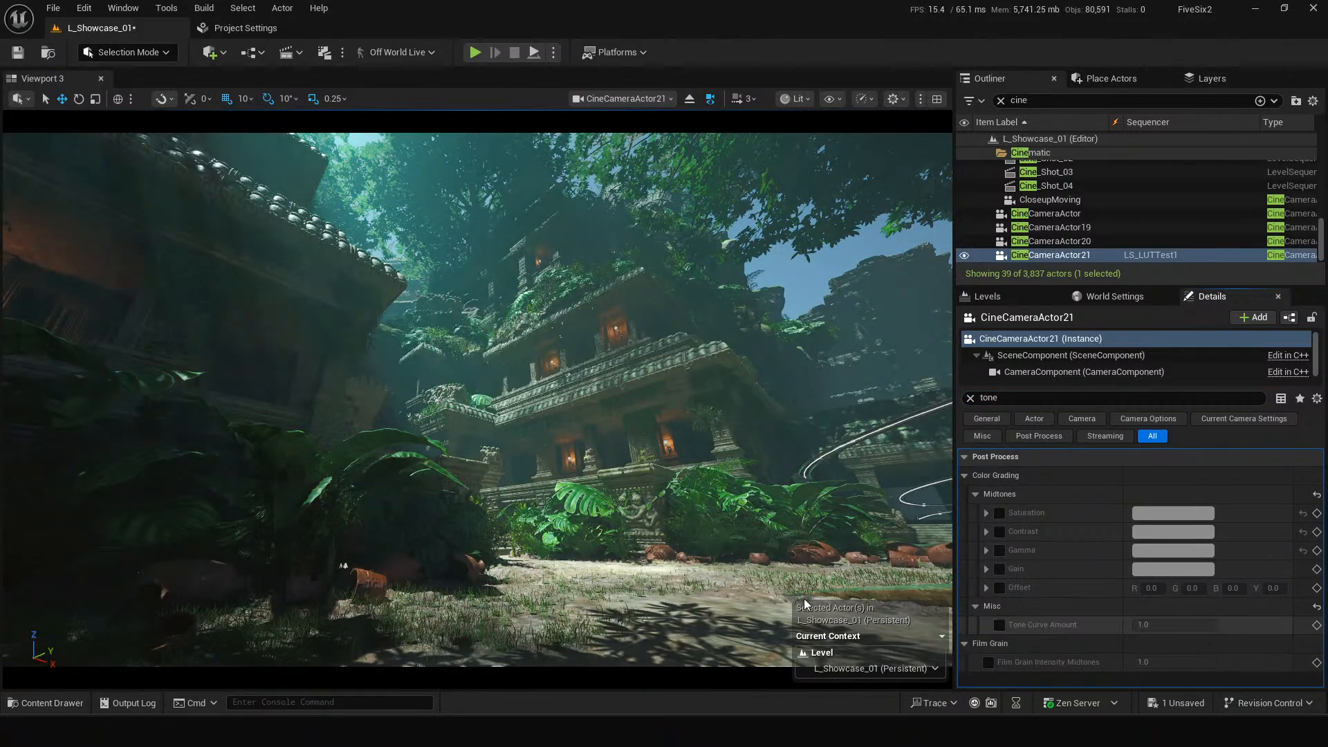
click(1000, 626)
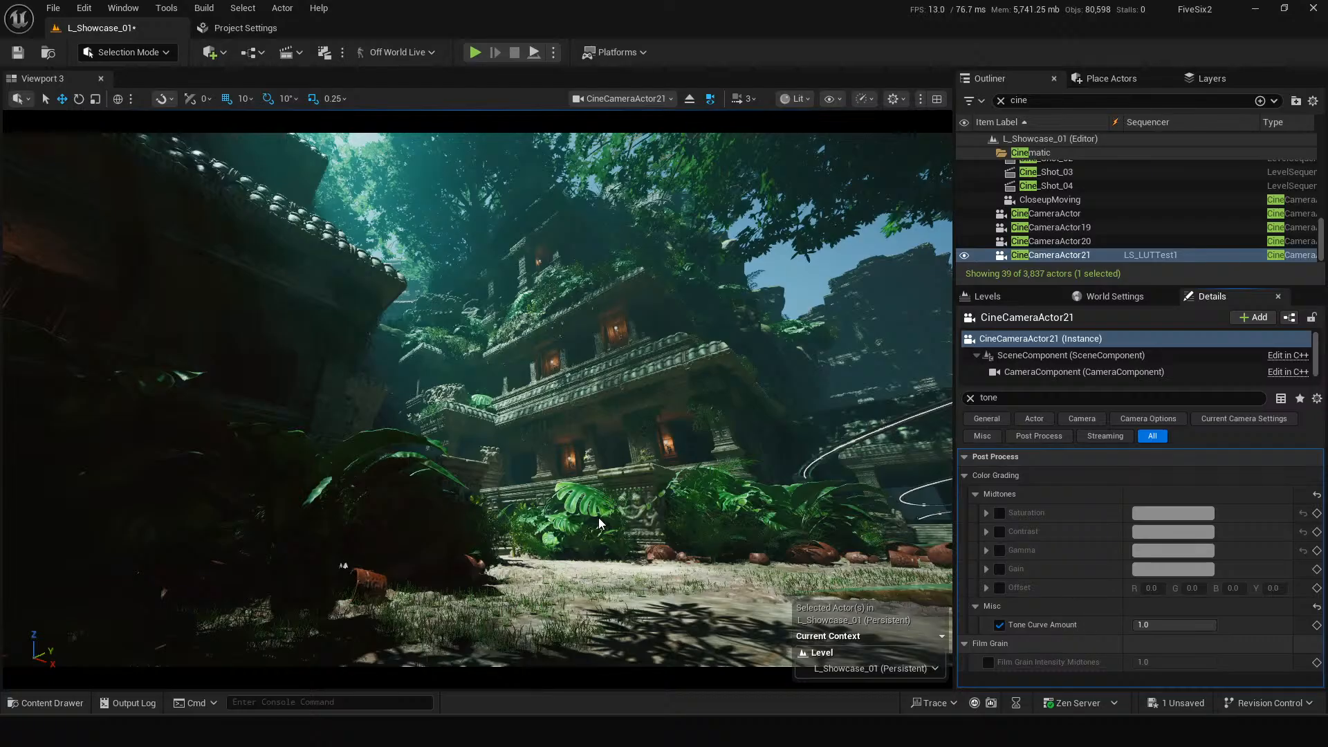
Reopen Color Grading, switch off the Shadows Gamma override, check the Global, Midtones and Highlights settings, and close the window.
click(1009, 399)
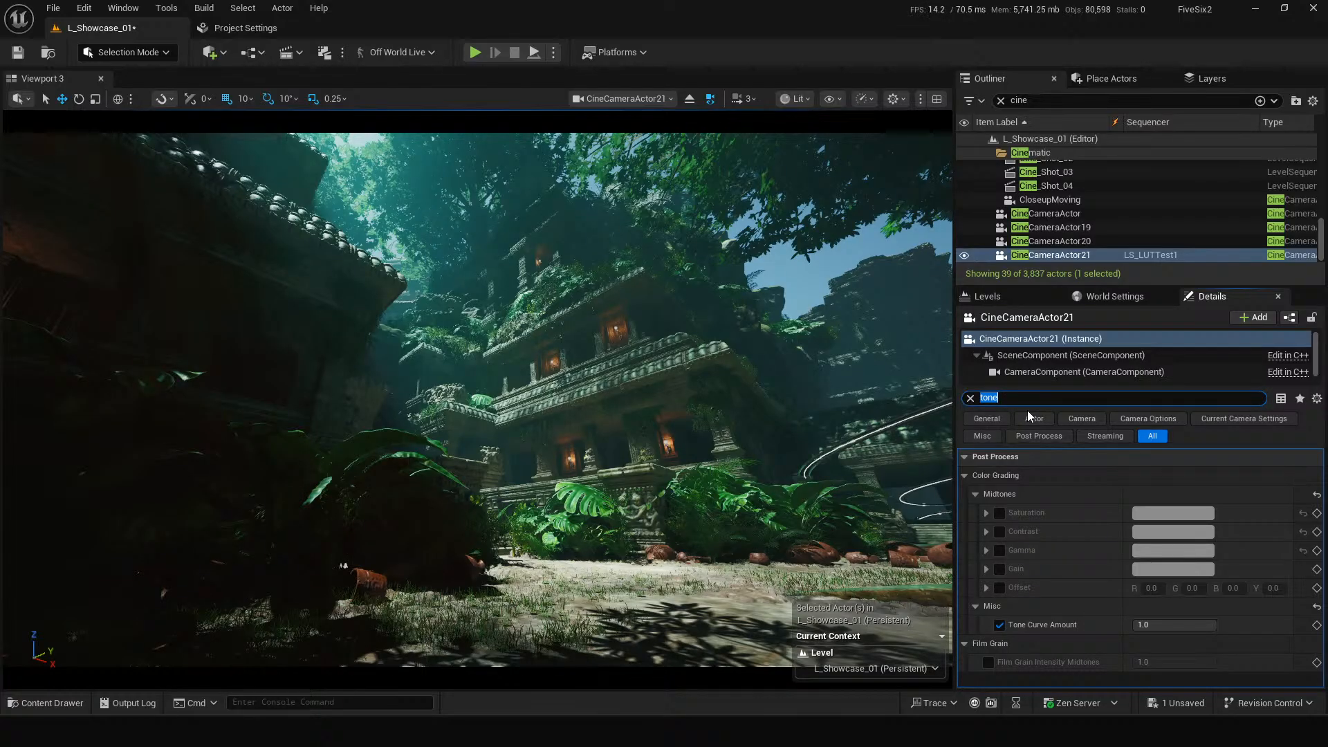
click(123, 8)
click(177, 196)
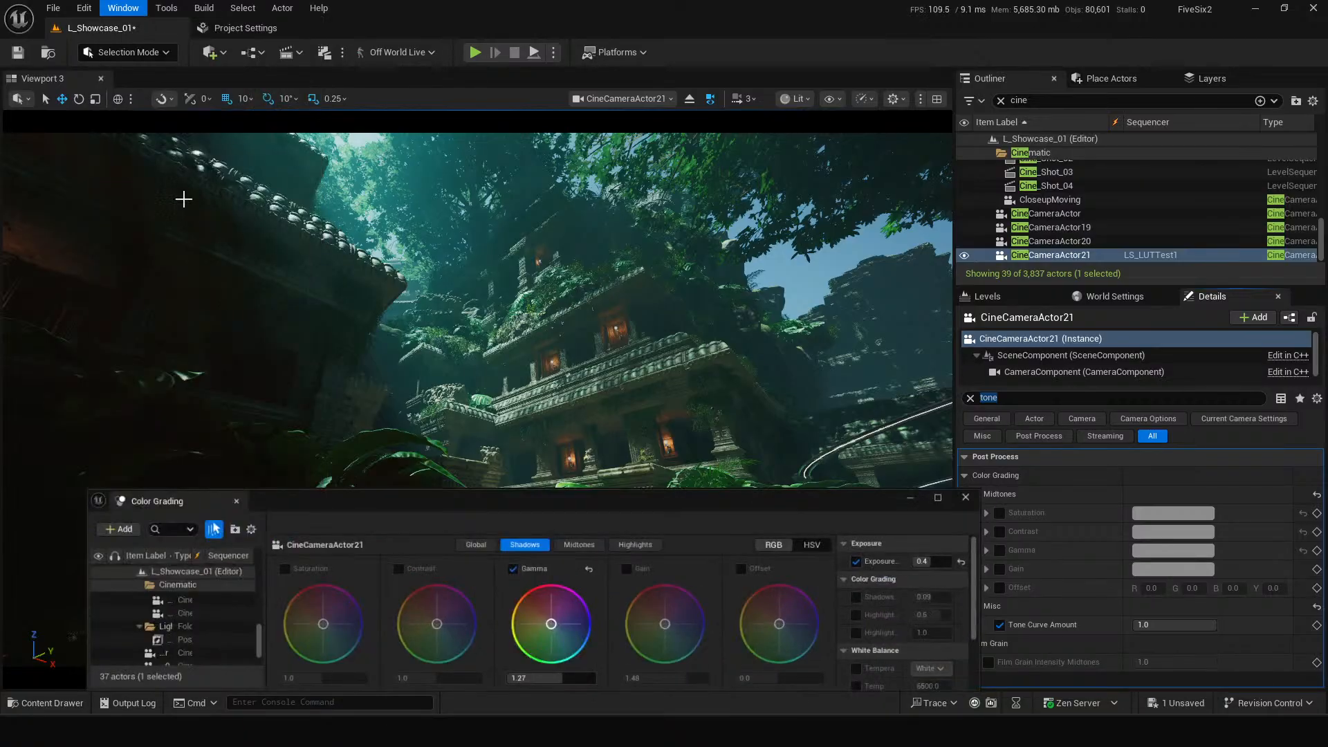
click(455, 562)
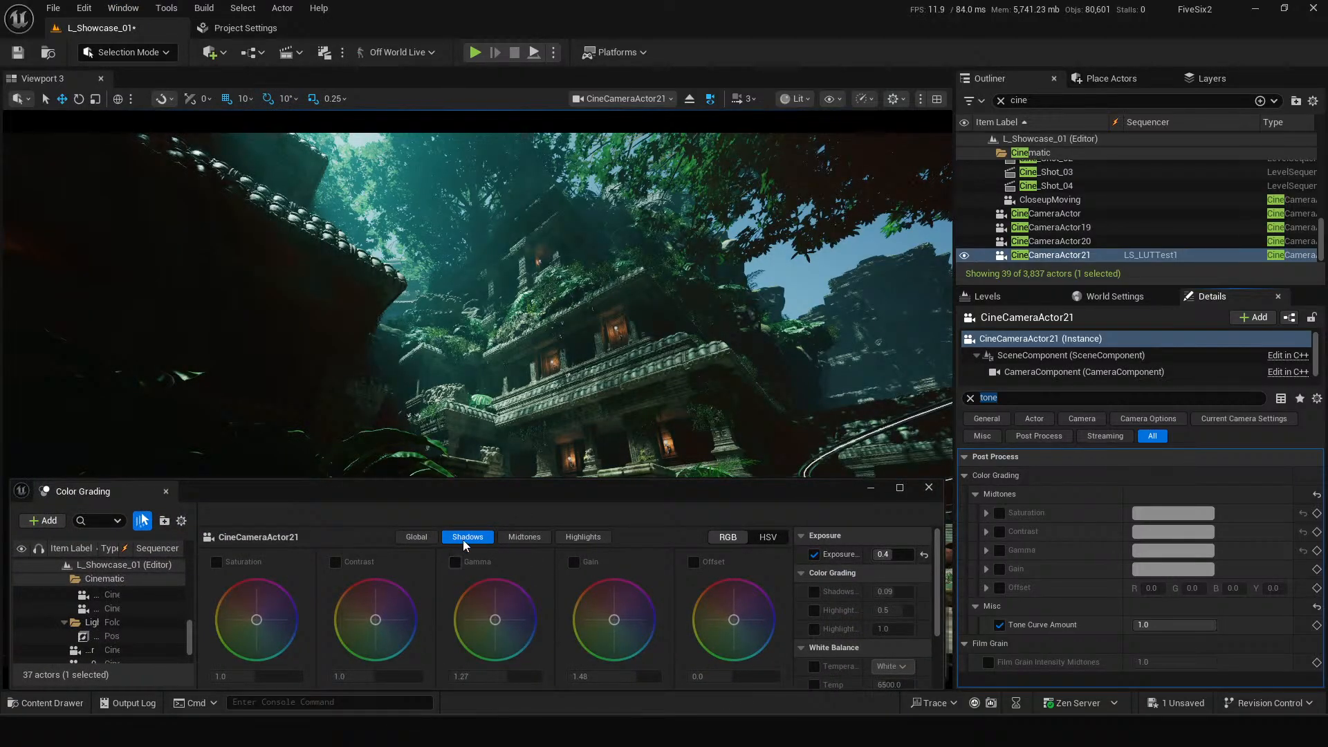
click(412, 537)
click(512, 538)
click(599, 539)
click(466, 537)
click(929, 488)
Look at the viewport's OCIO Display configuration without changing it.
click(603, 545)
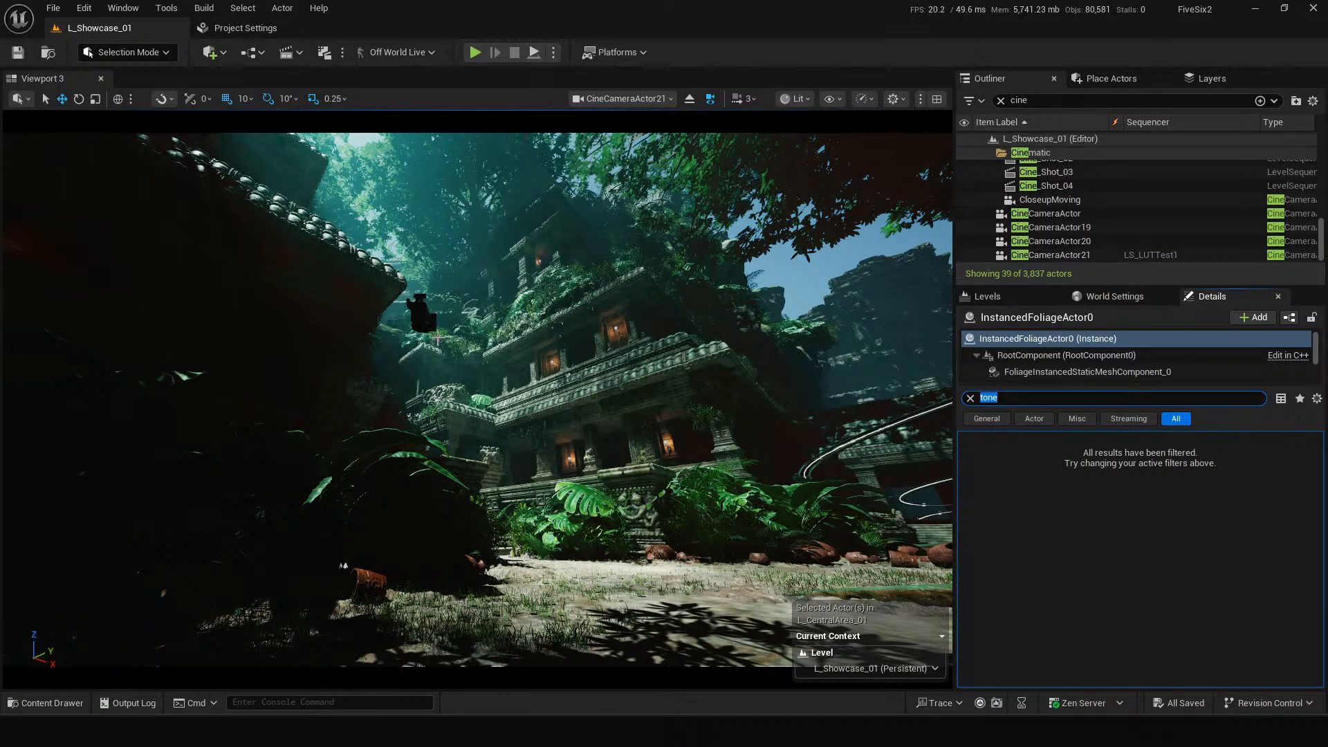
click(795, 98)
mouse_move(859, 536)
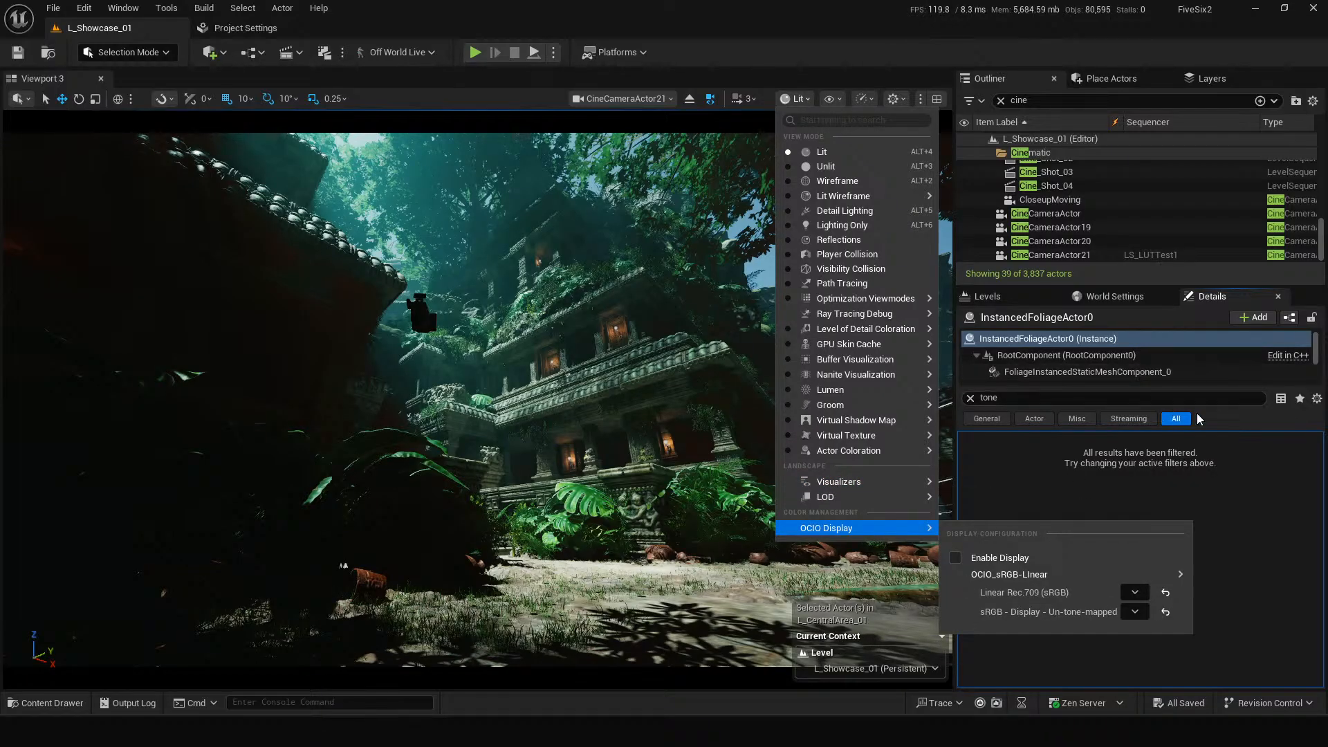
click(1088, 488)
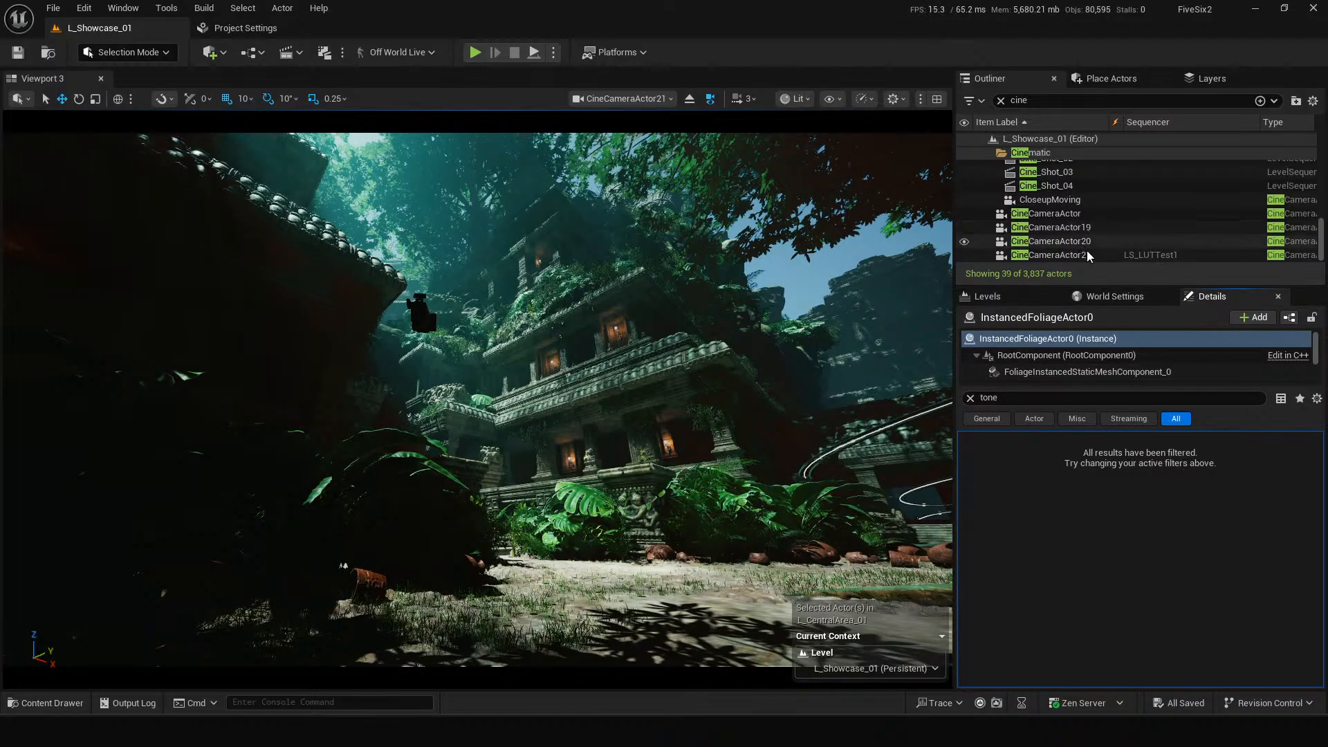
Select CineCameraActor21, toggle its Tone Curve Amount override to compare the shot, and leave the override off.
click(1006, 254)
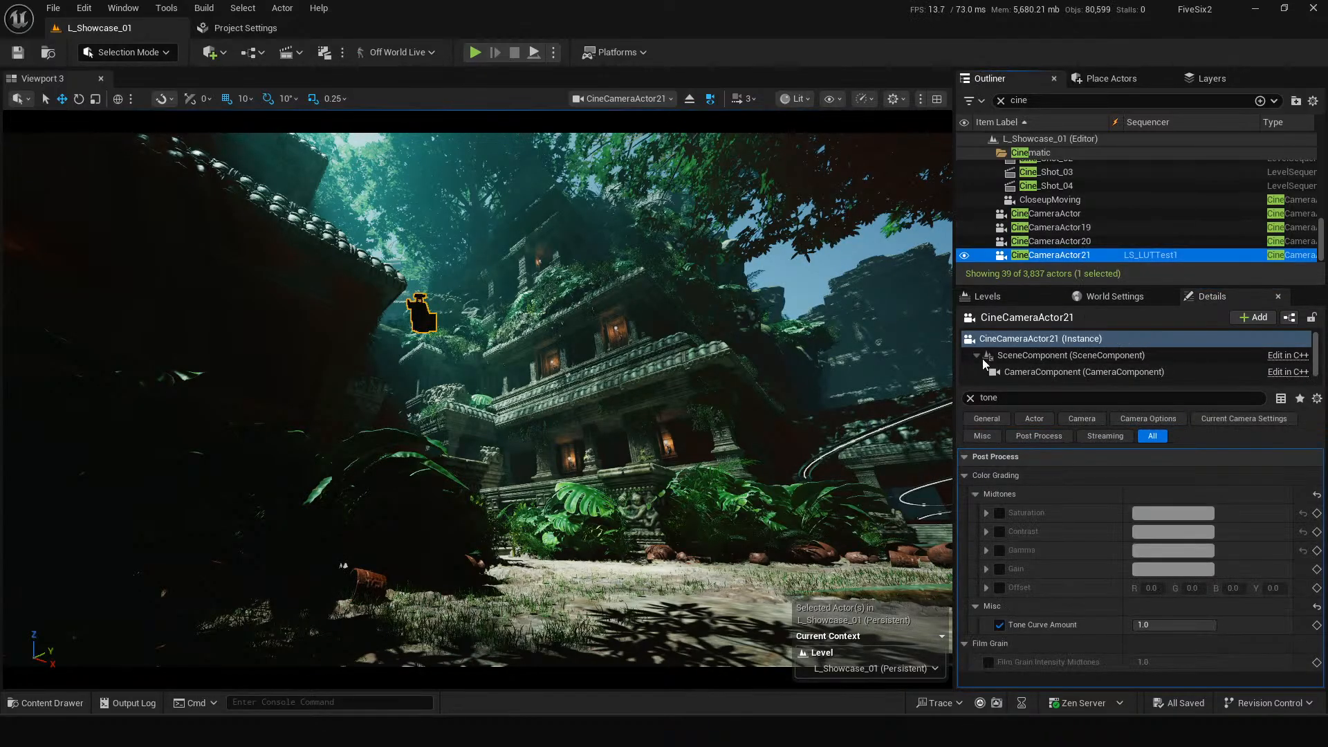
click(1000, 625)
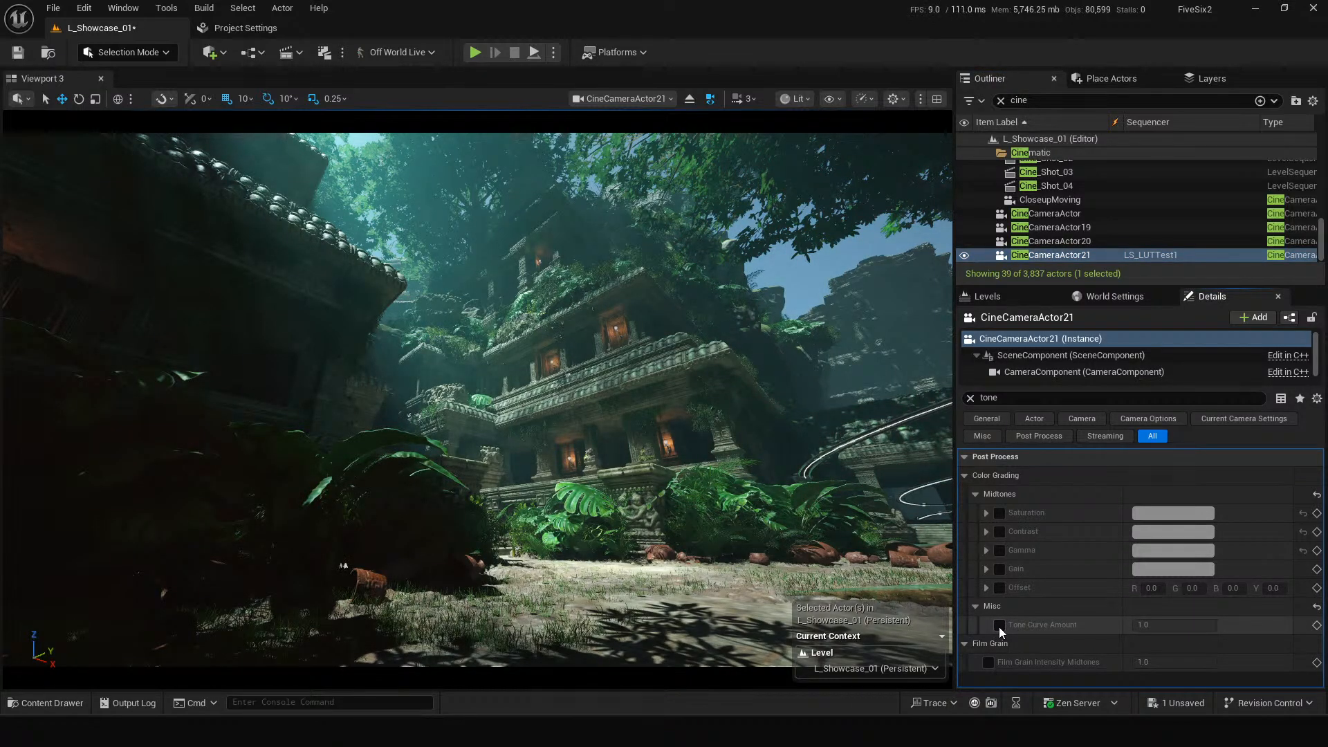
click(999, 626)
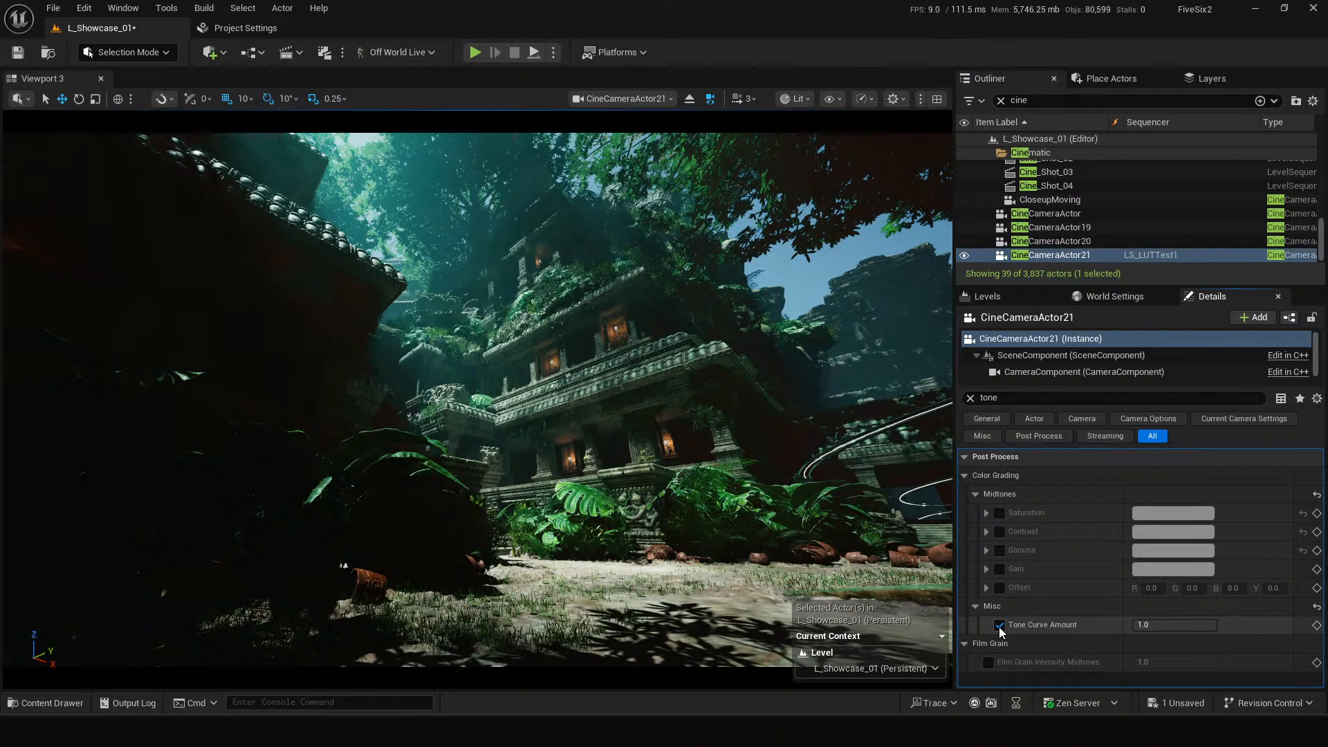
click(999, 625)
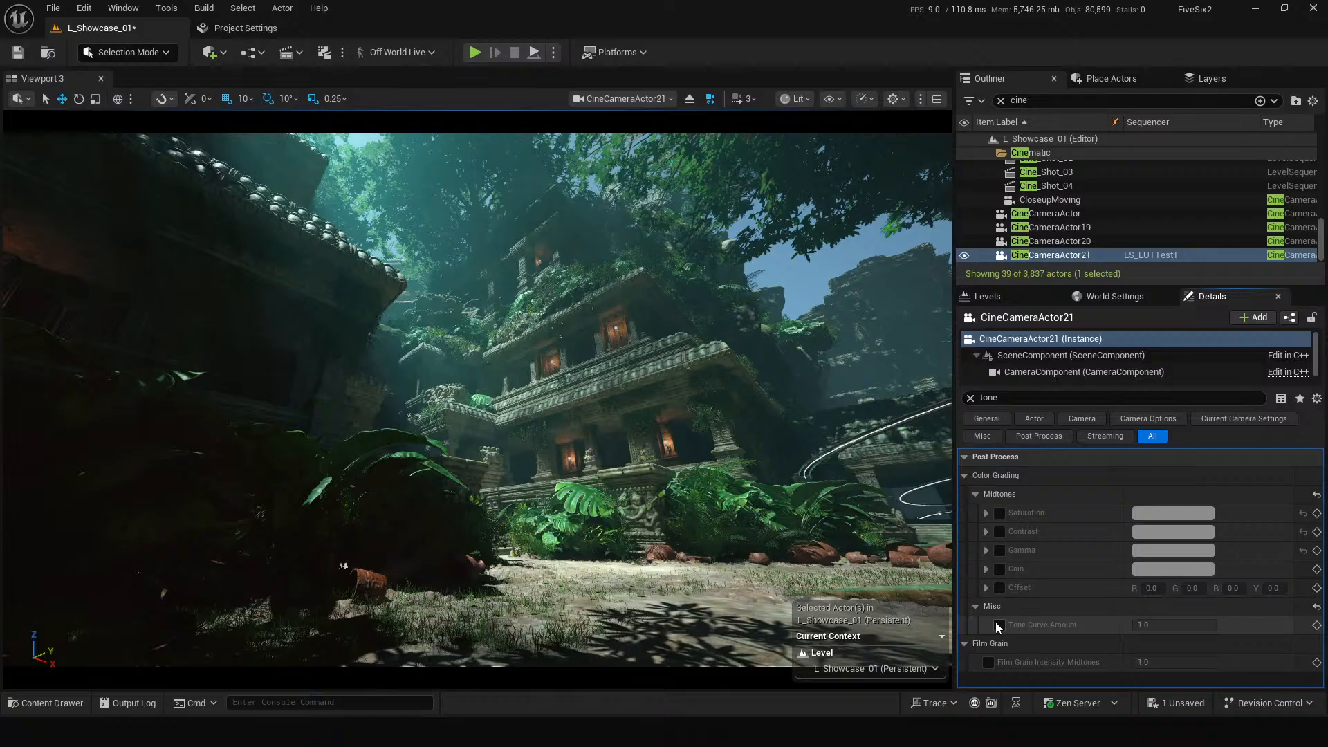
Clear the details filter and save the level.
click(970, 398)
click(18, 53)
right_drag(797, 530, 797, 530)
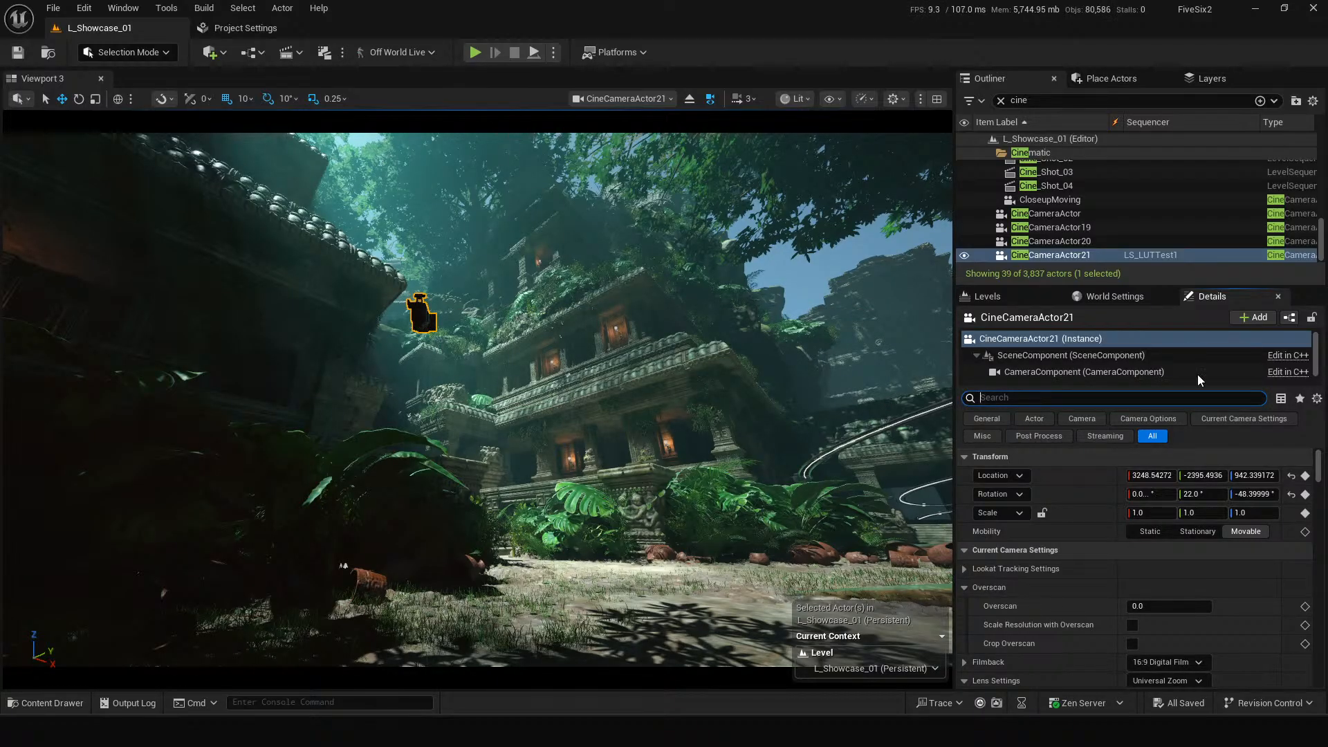
Open the LS_LUTTest1 level sequence, bring it up in the Movie Render Queue, and close the Sequencer window.
click(1037, 256)
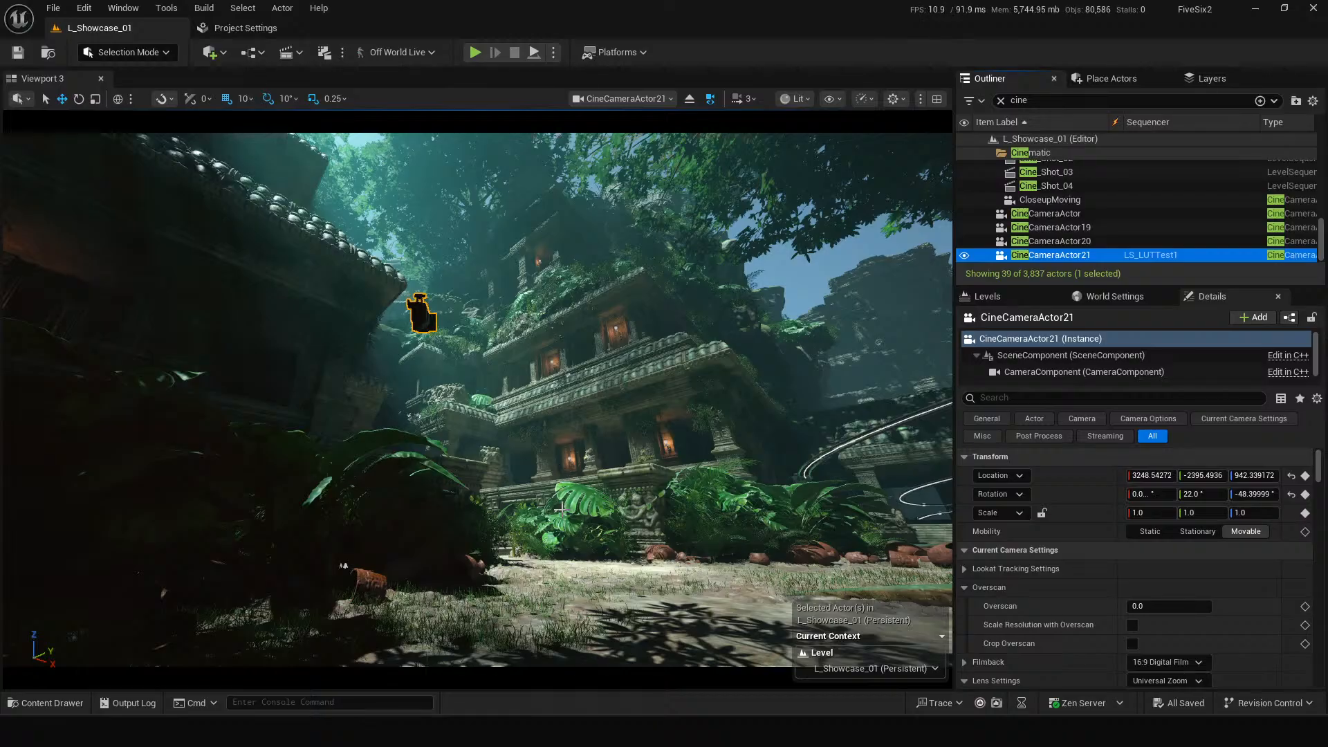
key(ctrl+space)
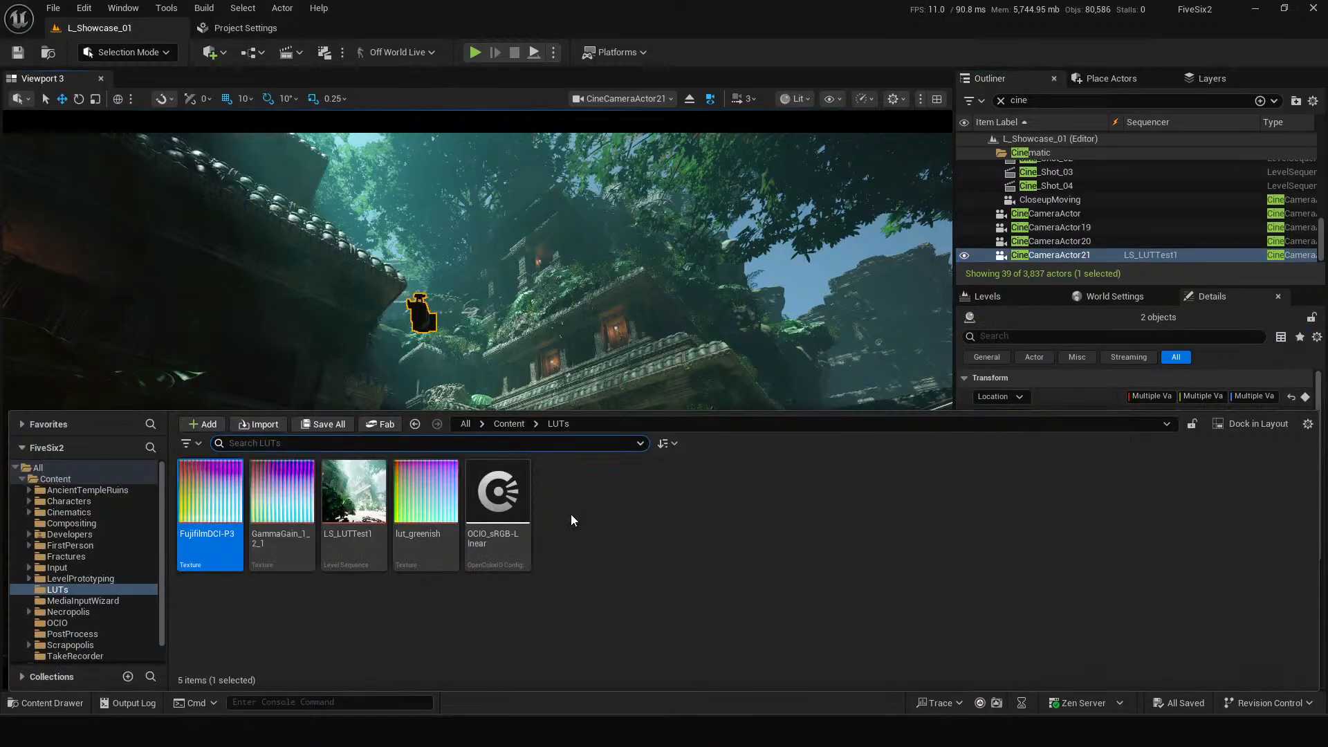
double_click(351, 488)
click(688, 464)
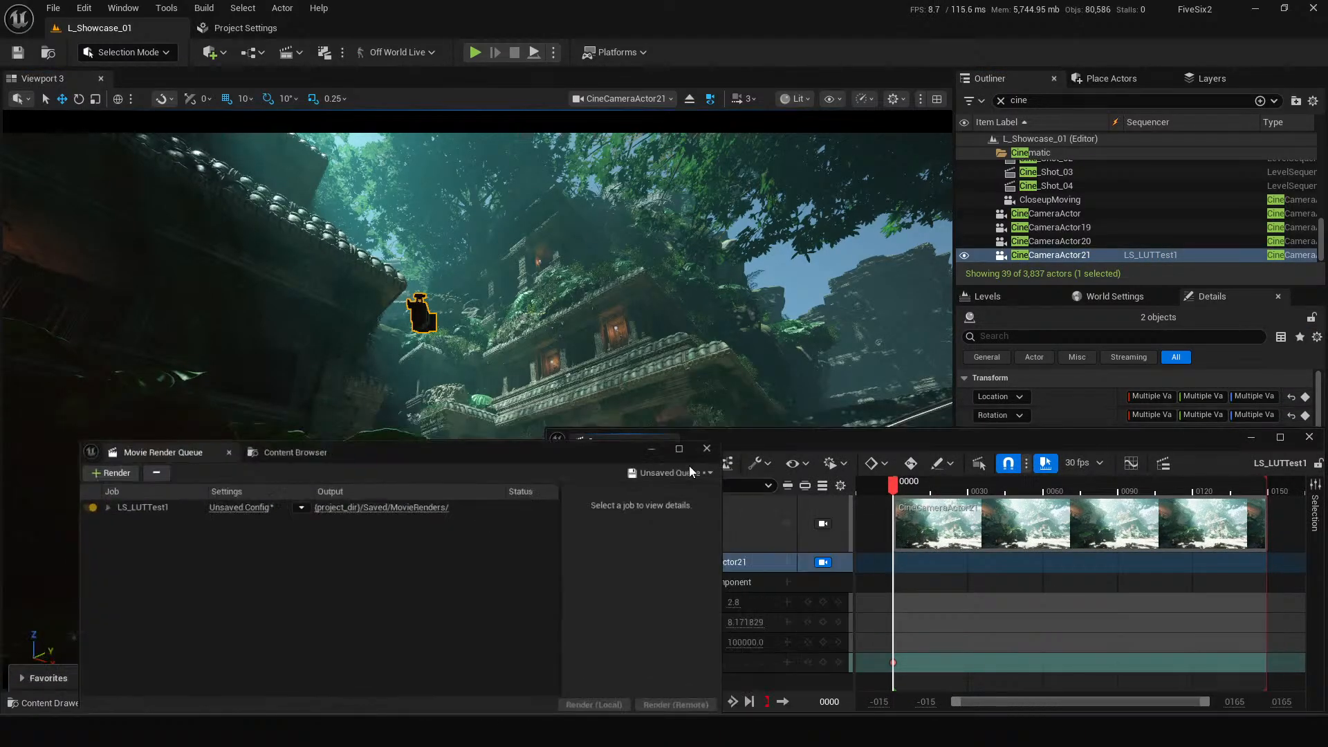
click(1309, 437)
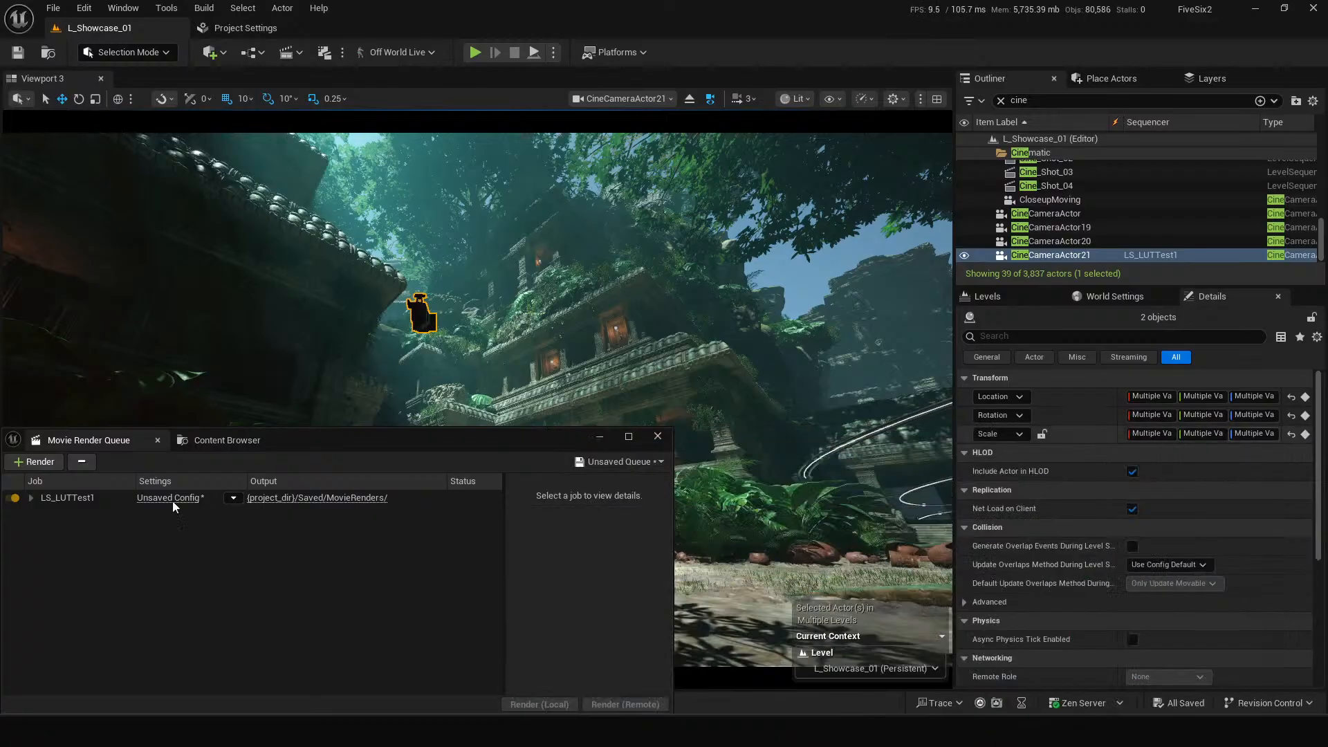
Open the render configuration of the LS_LUTTest1 job and place its window clear of the render queue.
click(162, 498)
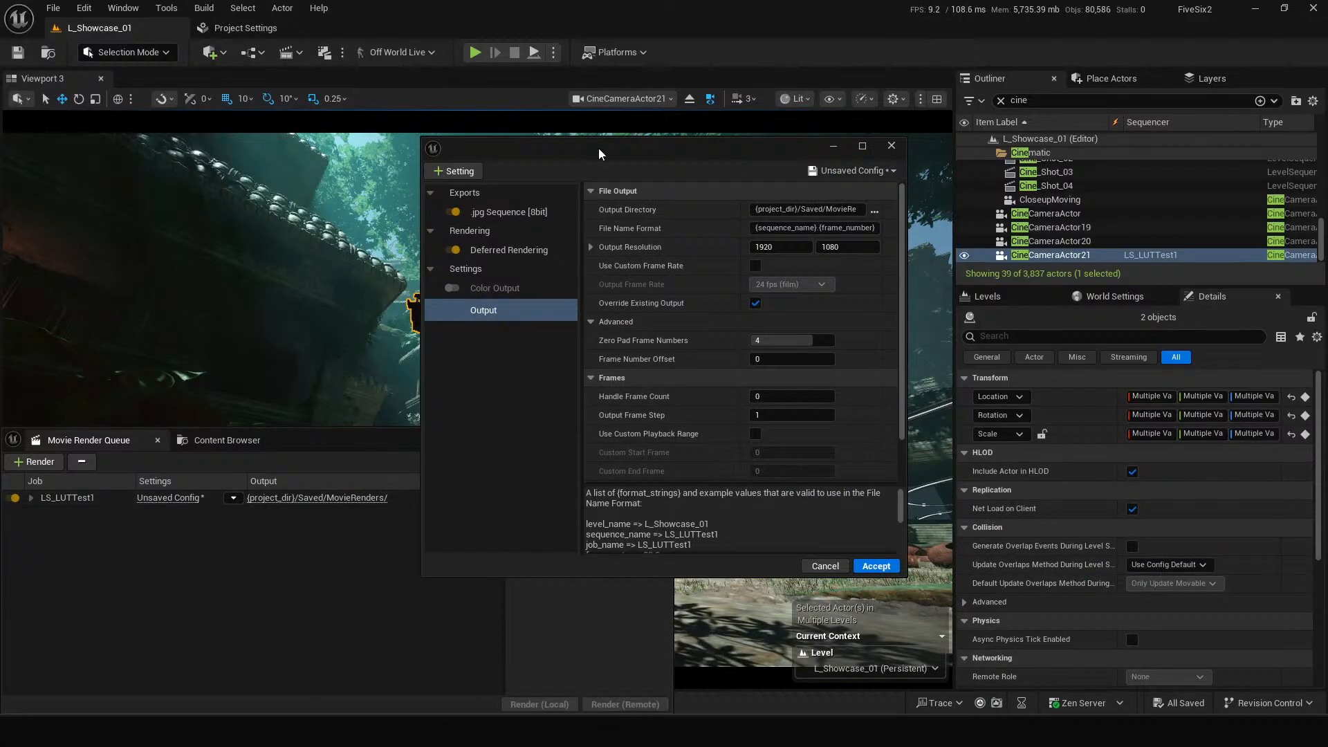
drag(601, 154, 1005, 195)
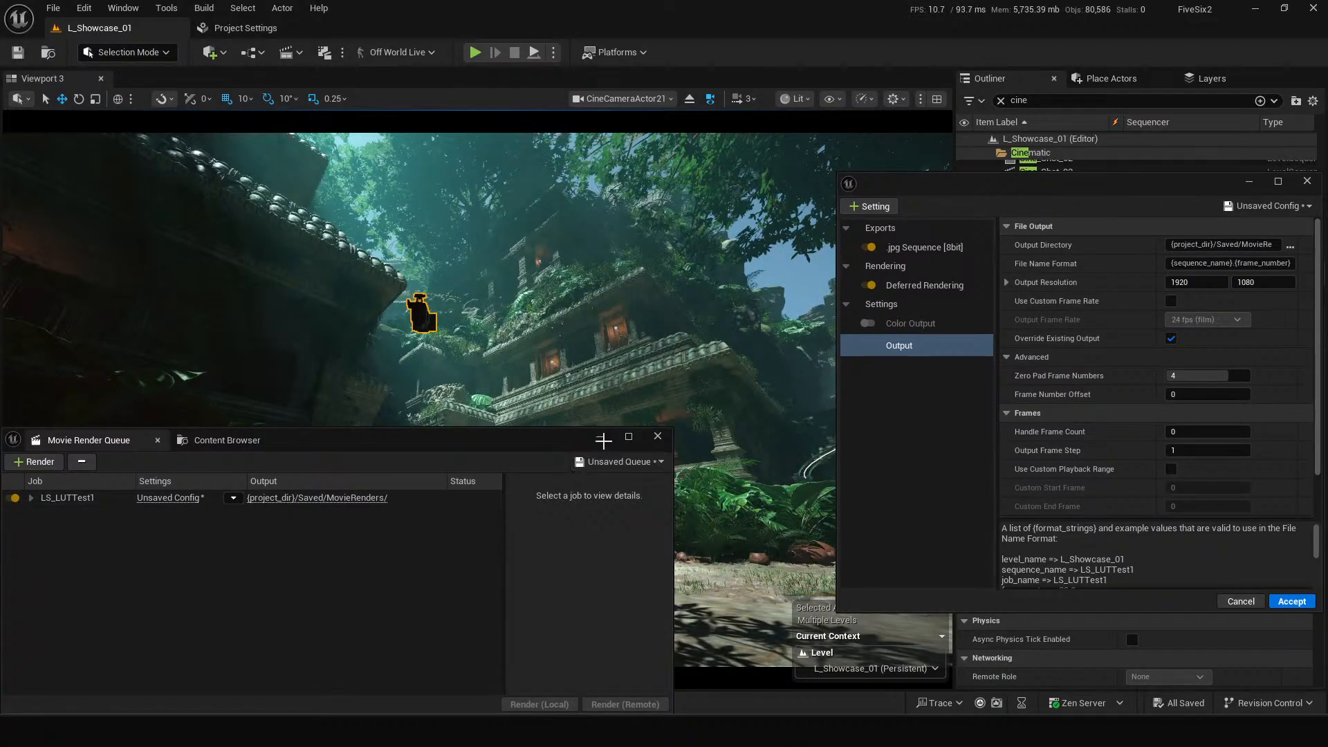
click(658, 436)
mouse_move(571, 730)
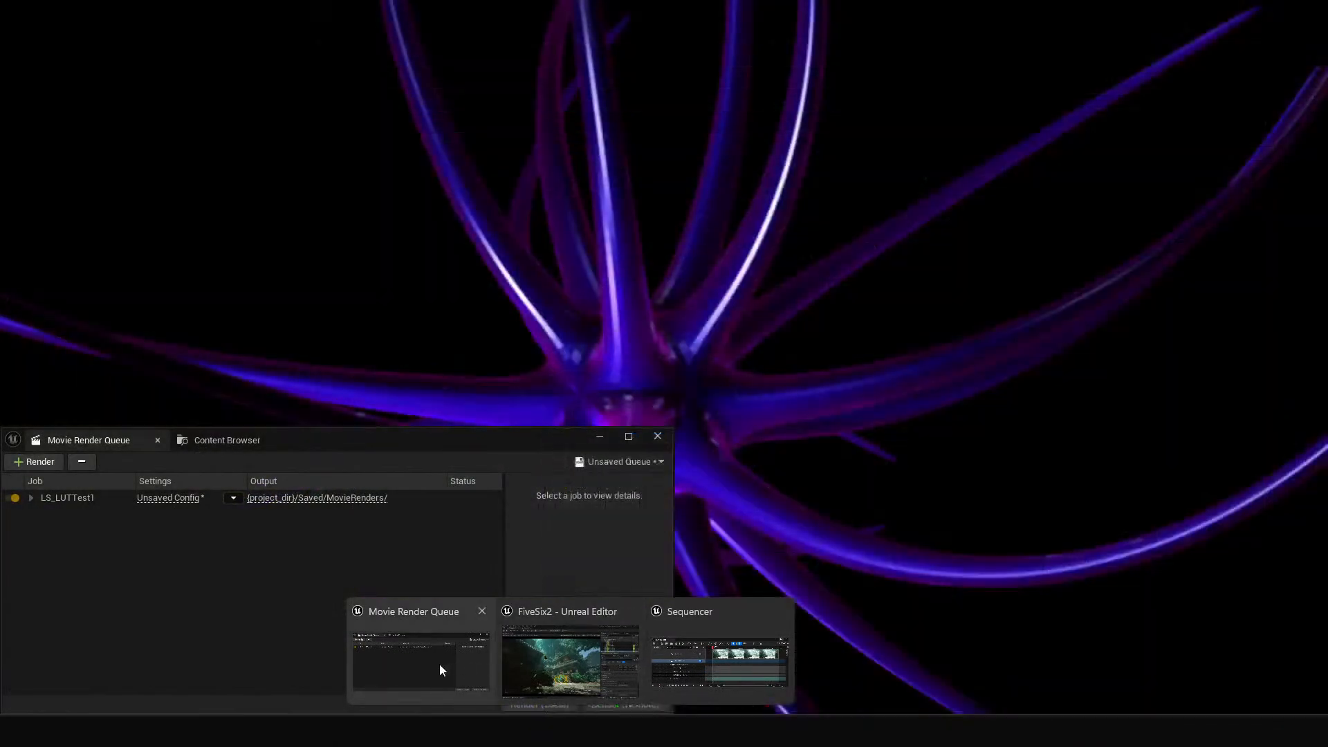
click(438, 663)
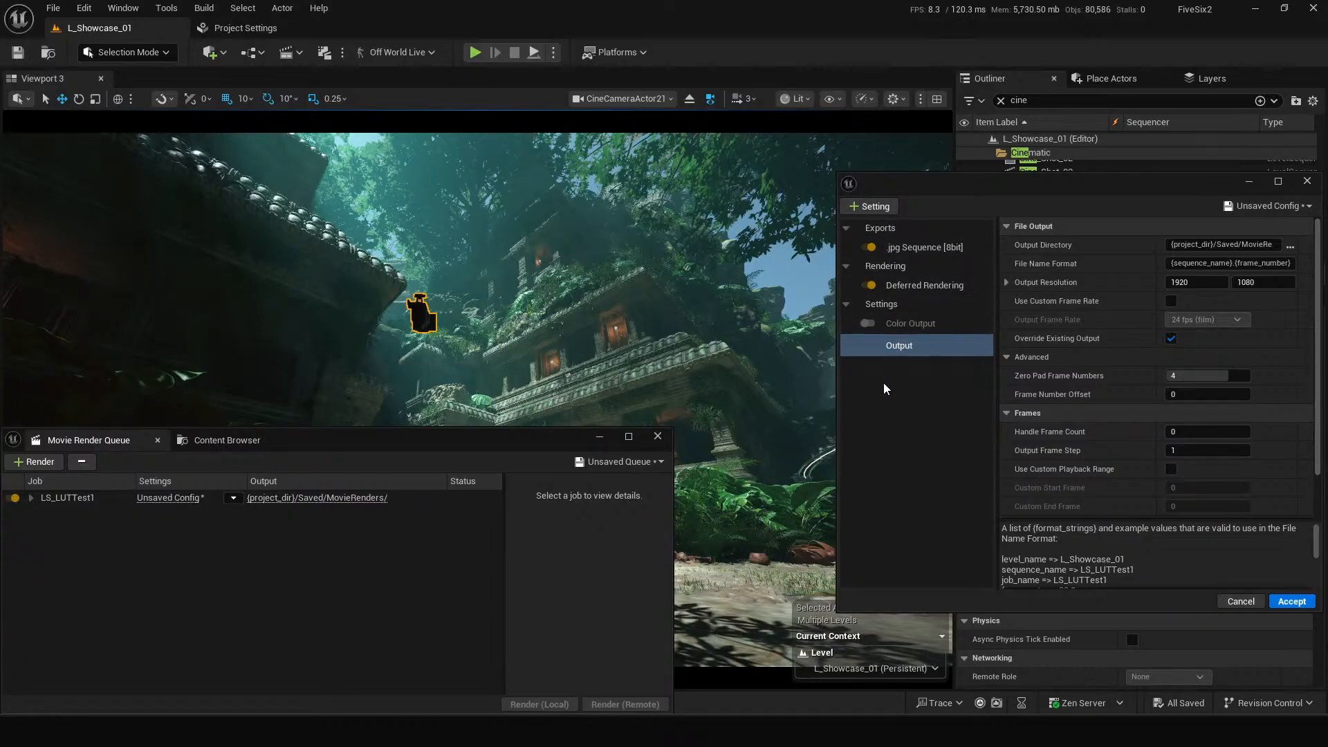
Add an Anti-aliasing setting to the render configuration and set its Engine Warm Up Count to 32.
click(875, 207)
click(901, 266)
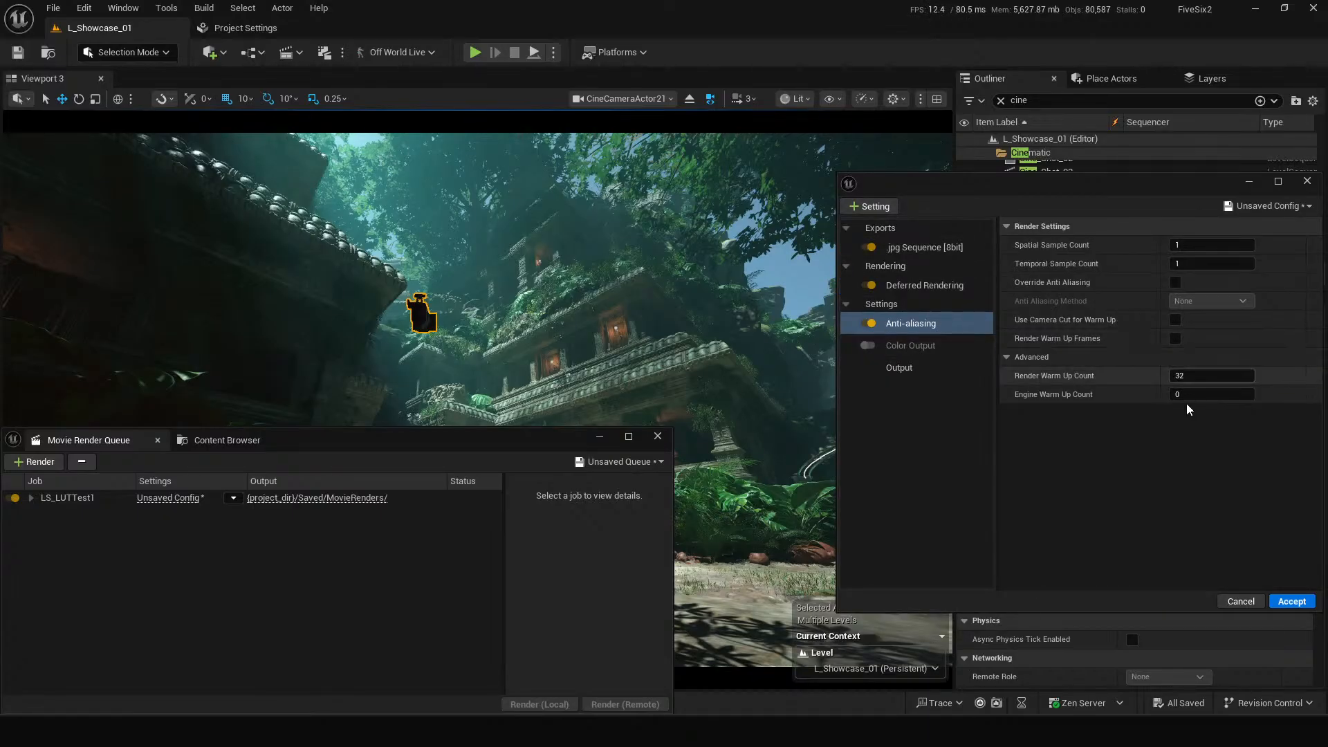
click(1191, 396)
text(32)
key(Return)
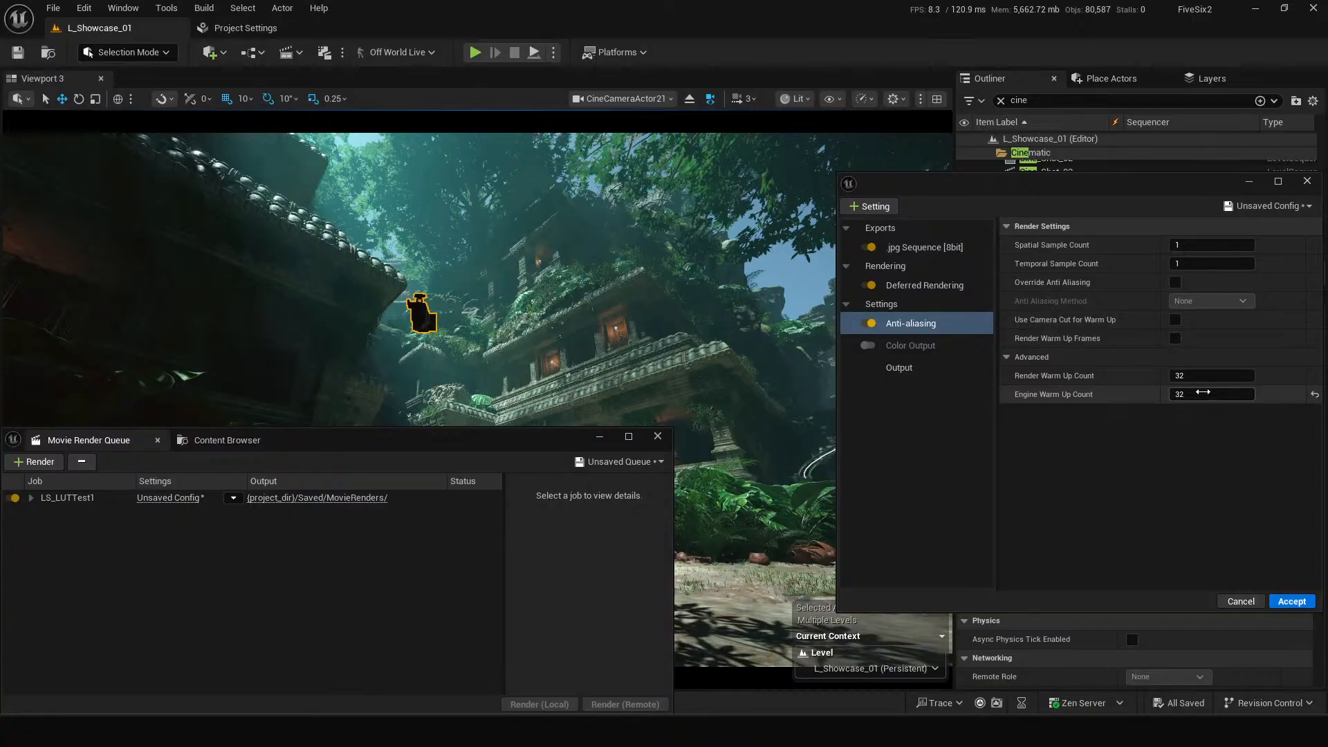
Enable the Color Output setting and turn on Disable Tone Curve.
click(869, 347)
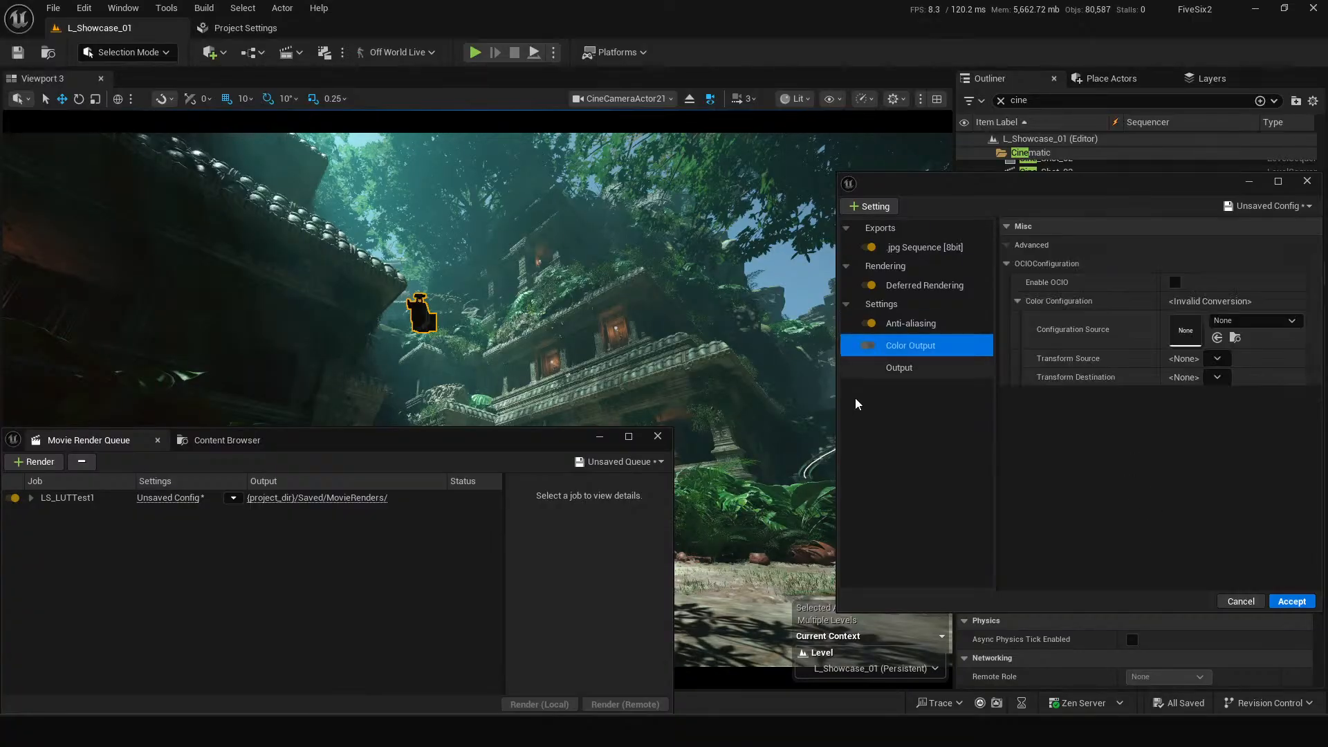
click(870, 348)
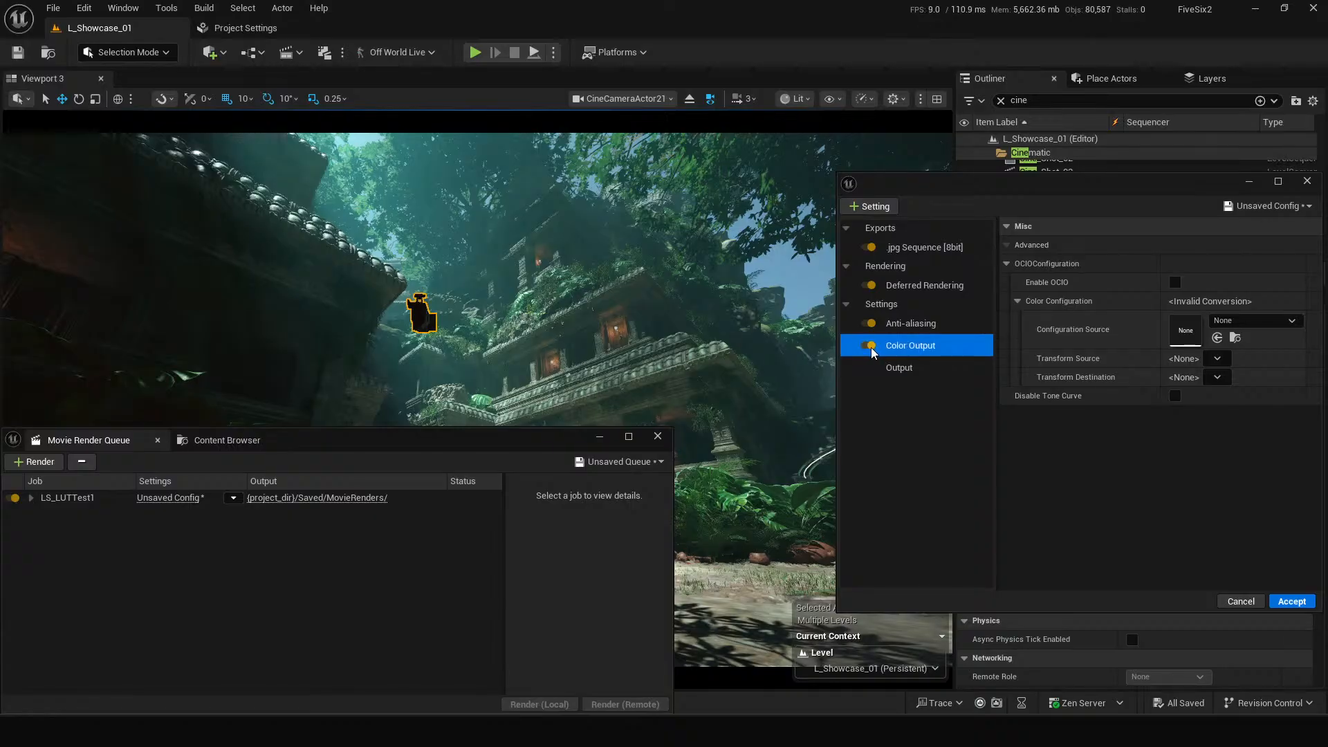
click(1175, 396)
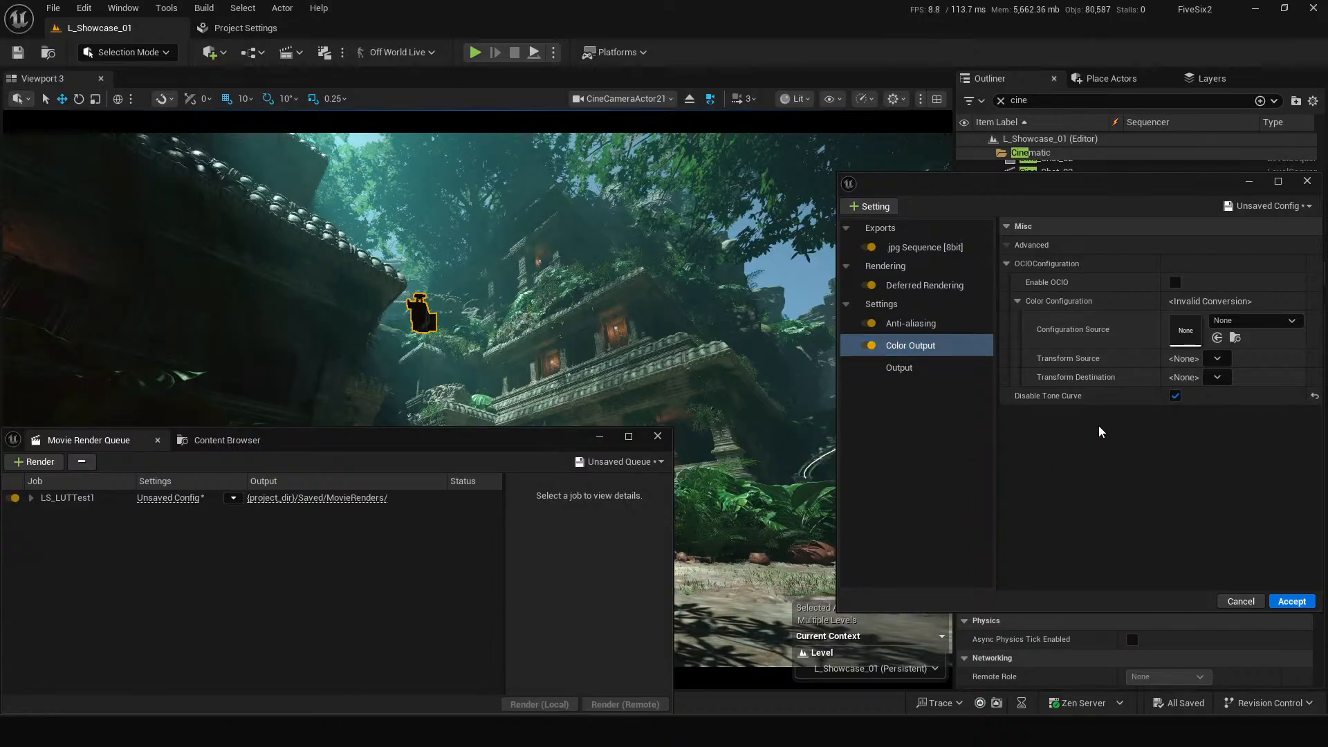
Add a .exr Sequence [16bit] export to the render configuration, with the .jpg Sequence [8bit] export switched off.
click(870, 206)
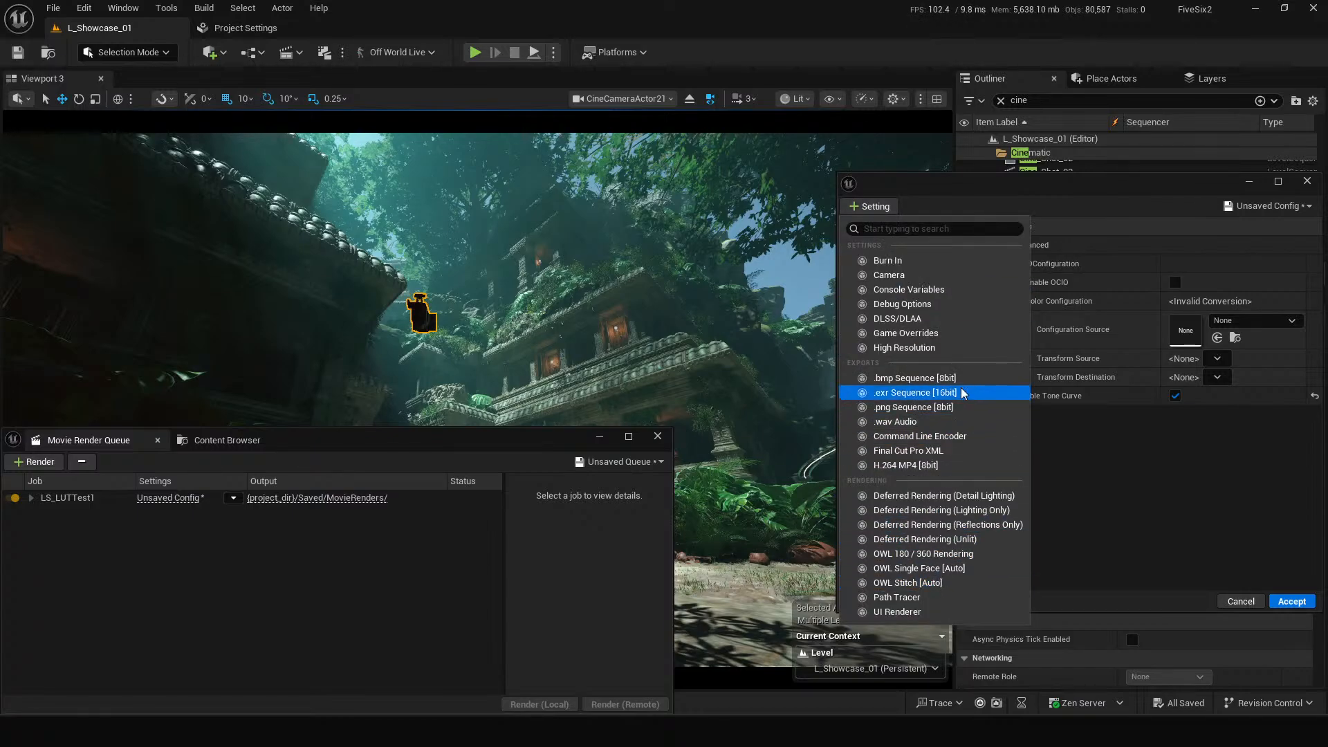
click(916, 229)
text(exr)
key(Return)
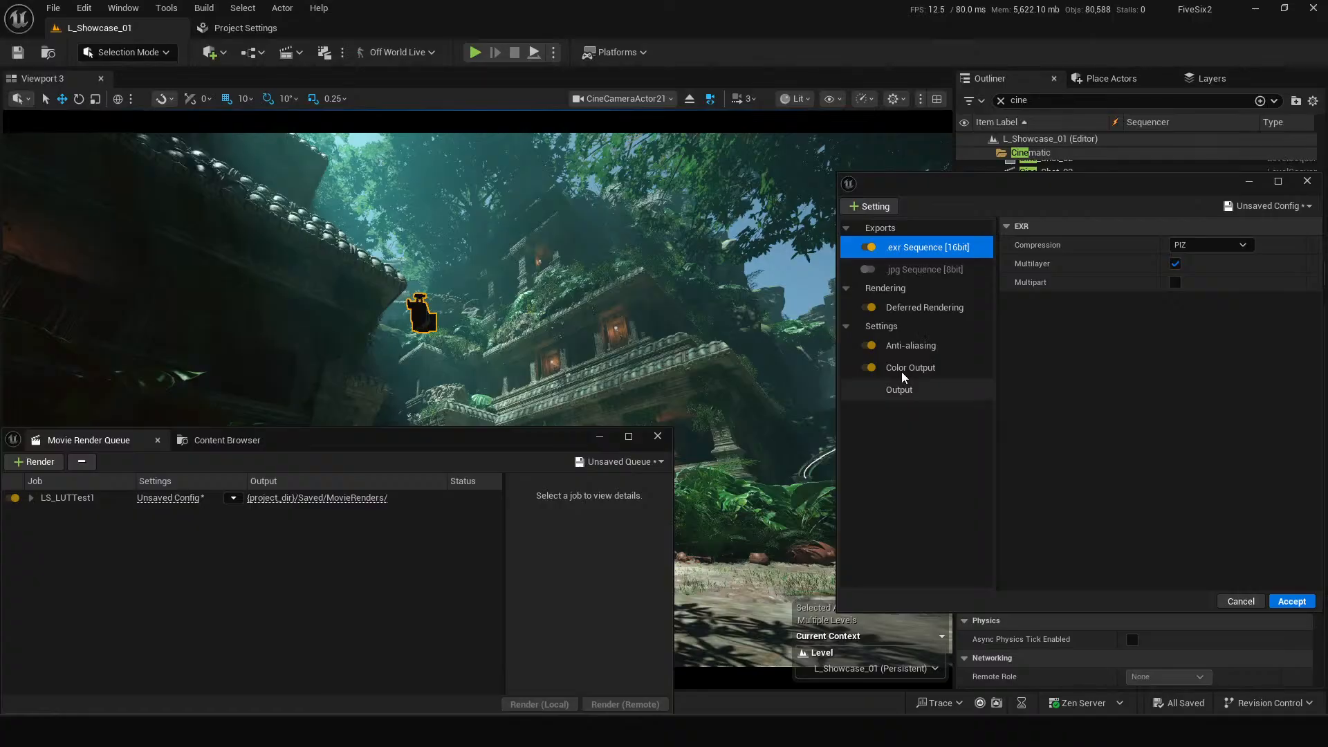
Enable Use Custom Playback Range in the Output settings and set the Custom End Frame to 1.
click(911, 390)
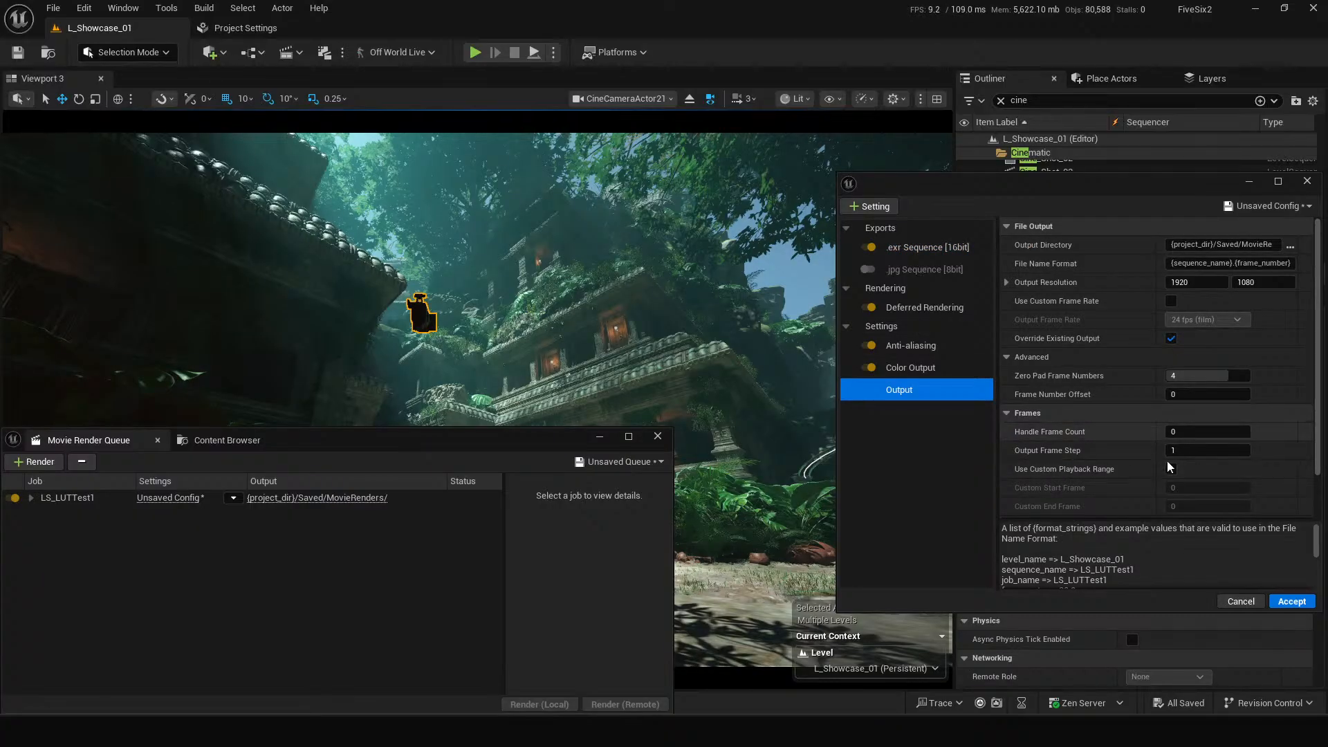
scroll(1167, 462, down, 3)
click(1171, 415)
click(1188, 452)
text(1)
key(Return)
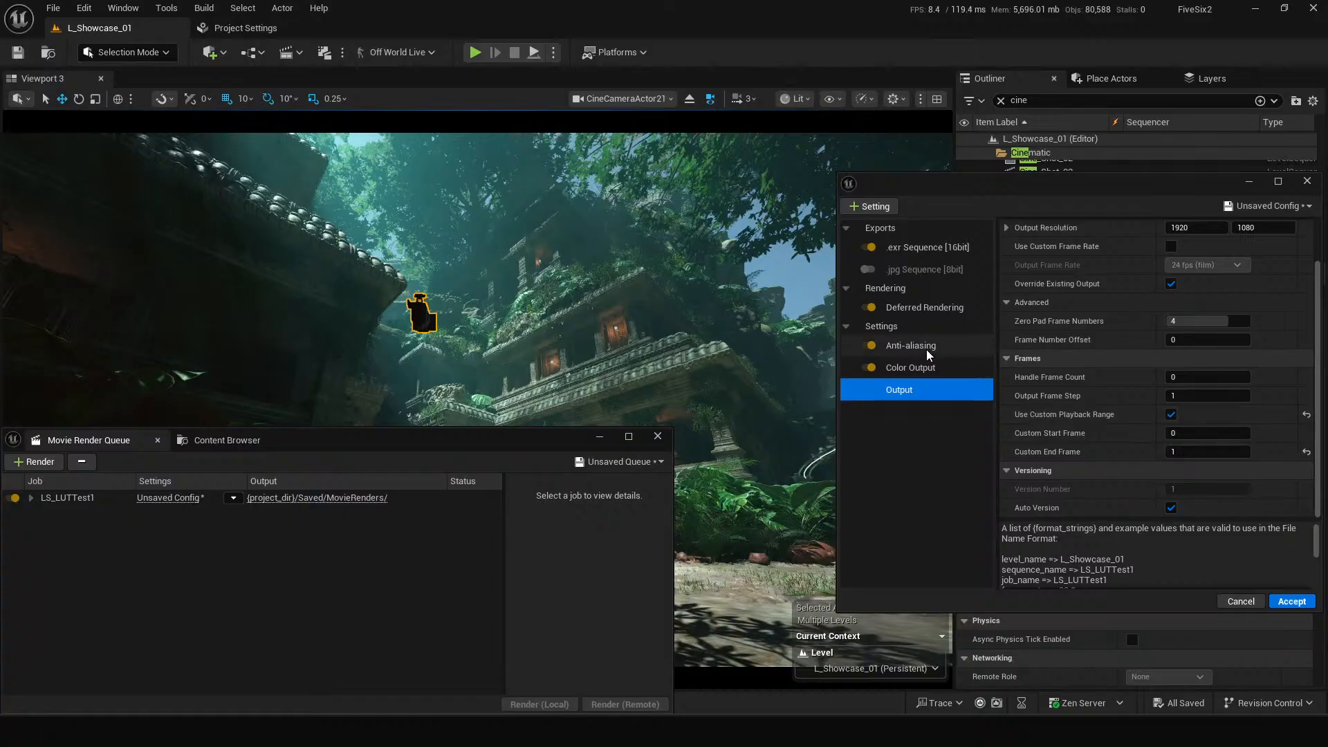
Review the Anti-aliasing, Color Output, Deferred Rendering and Output settings of the render job.
click(927, 350)
click(931, 368)
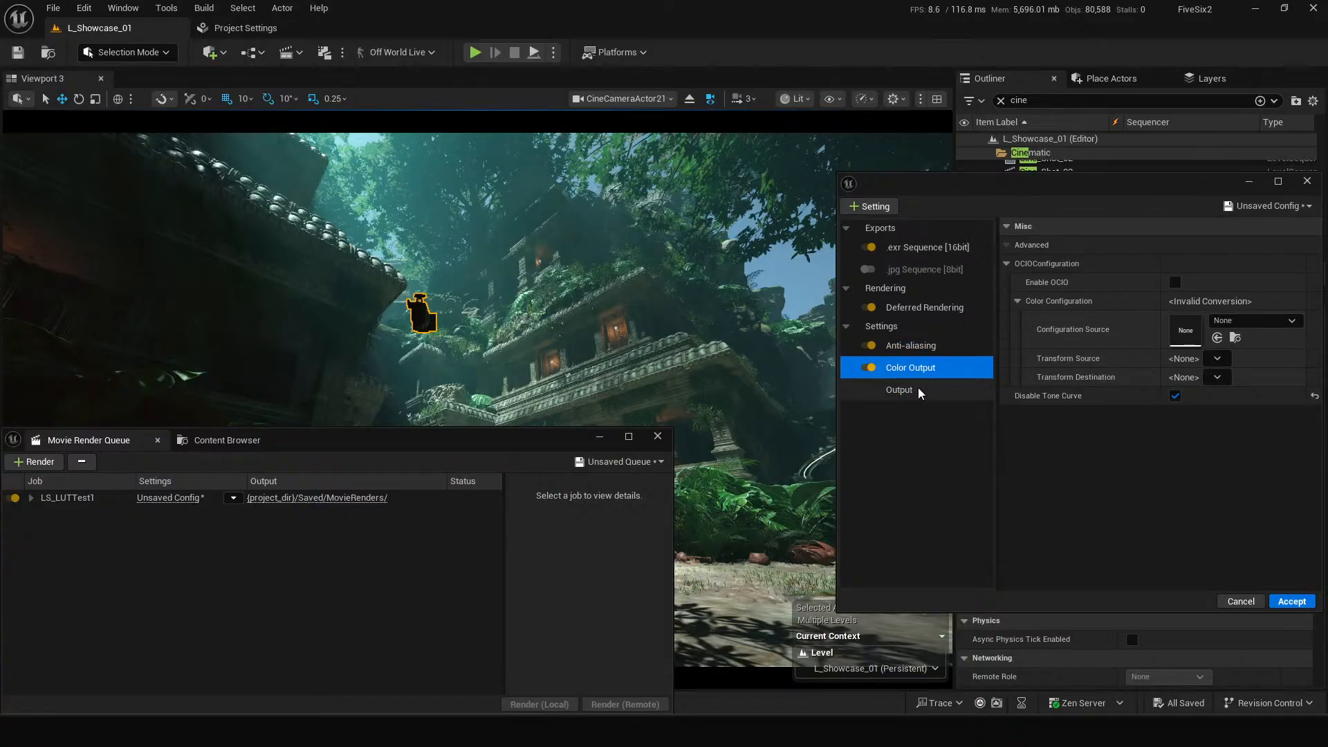
click(918, 389)
drag(1174, 198, 1063, 197)
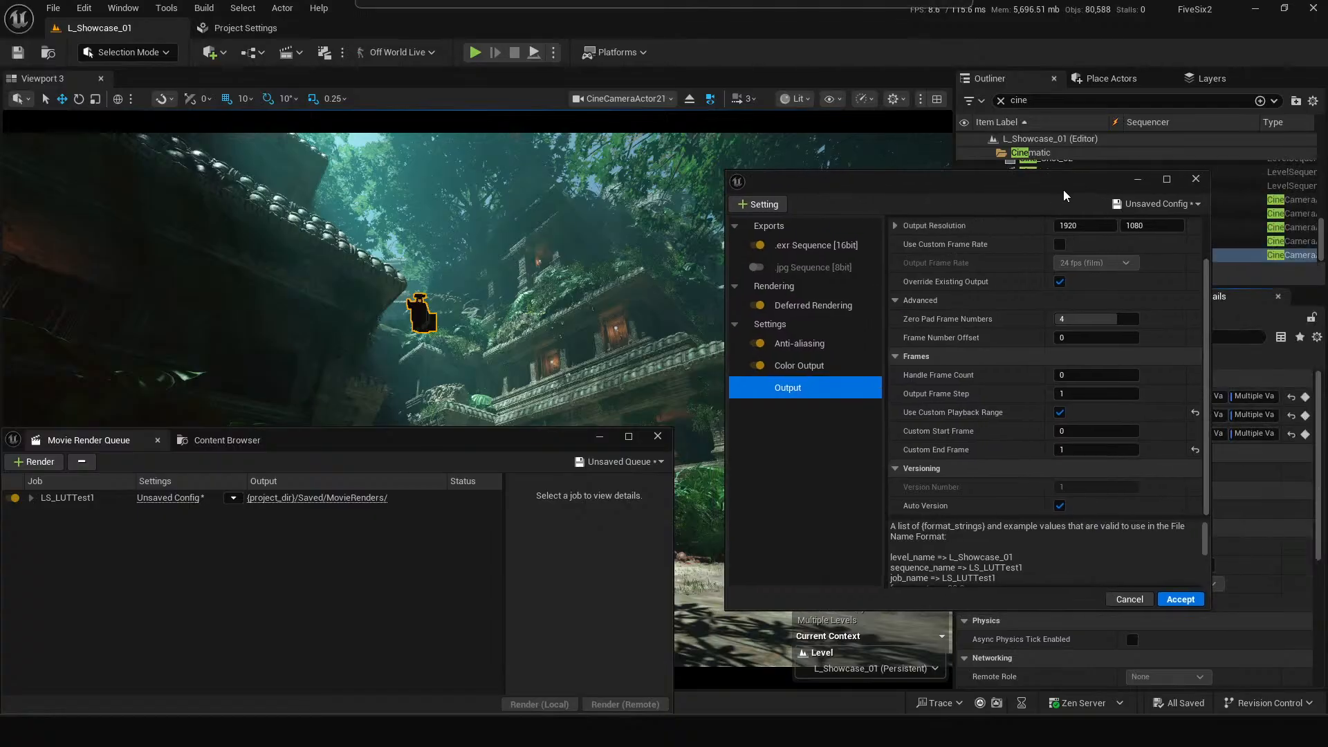
click(834, 305)
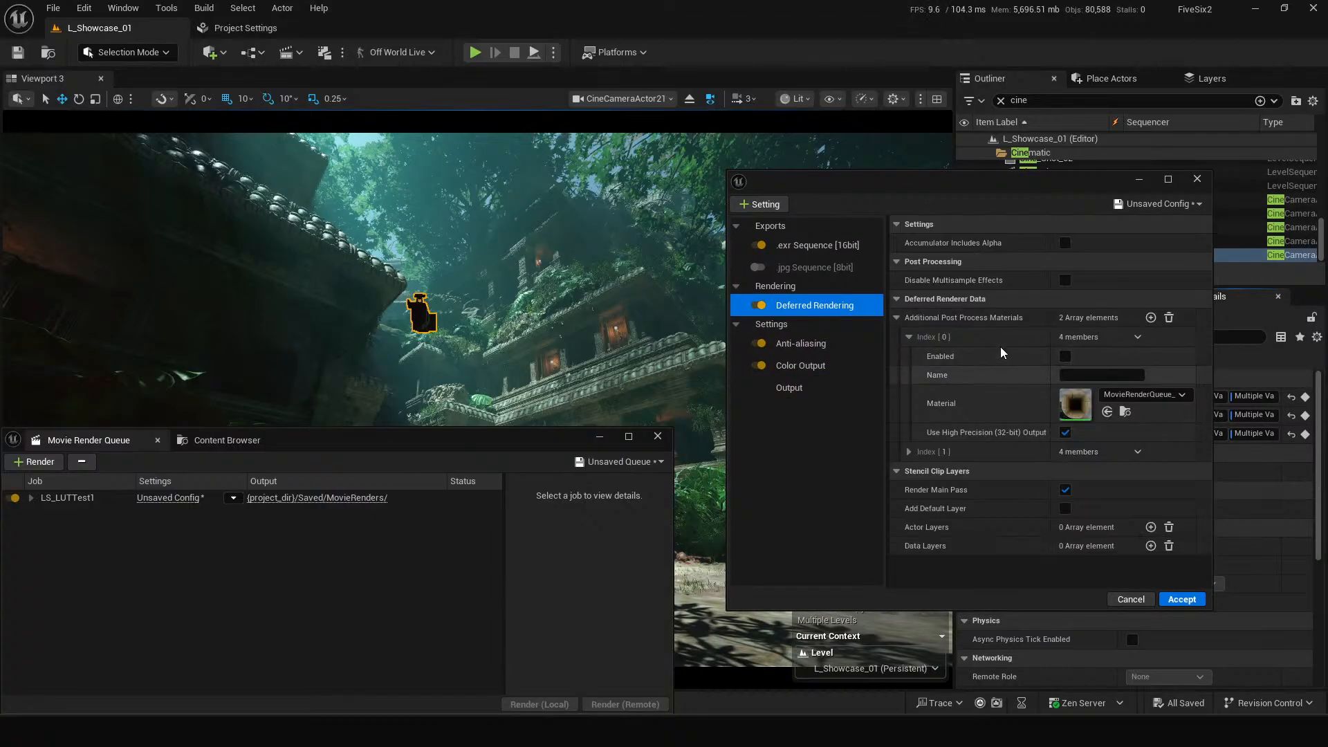
click(811, 388)
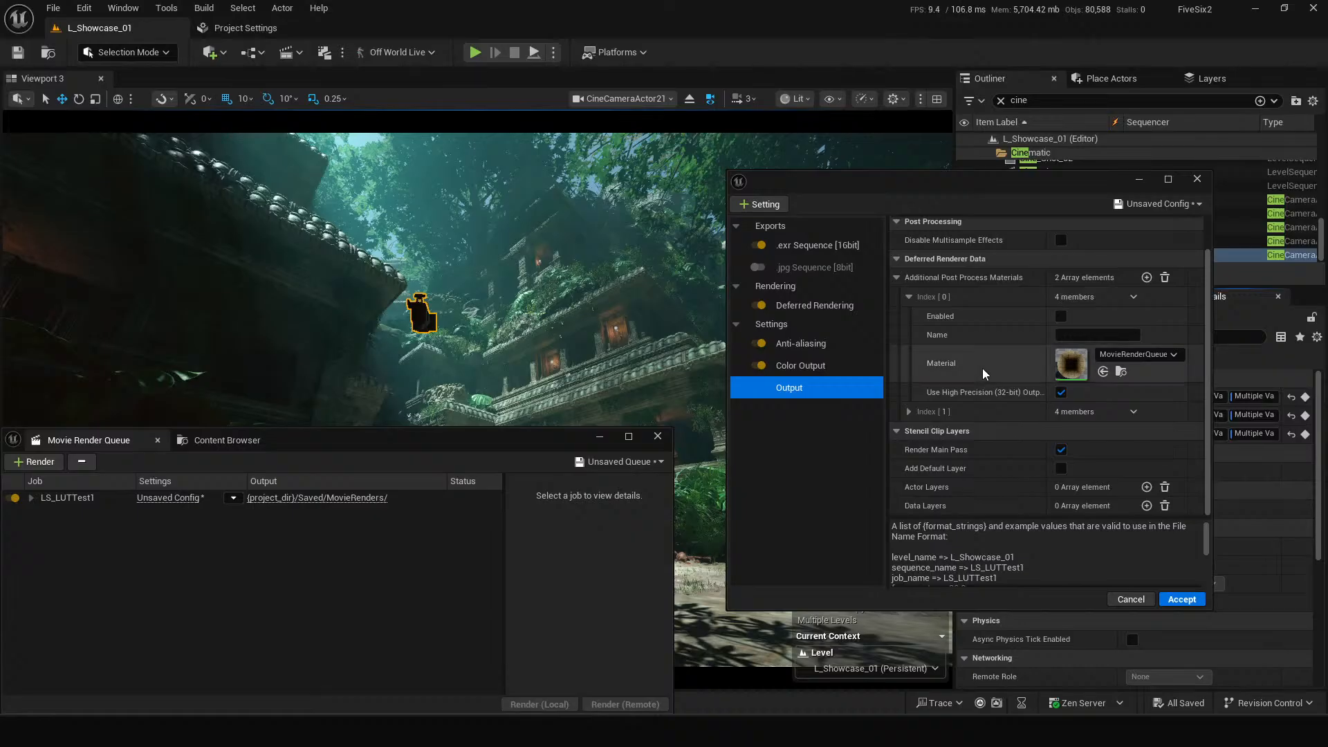
scroll(982, 368, up, 2)
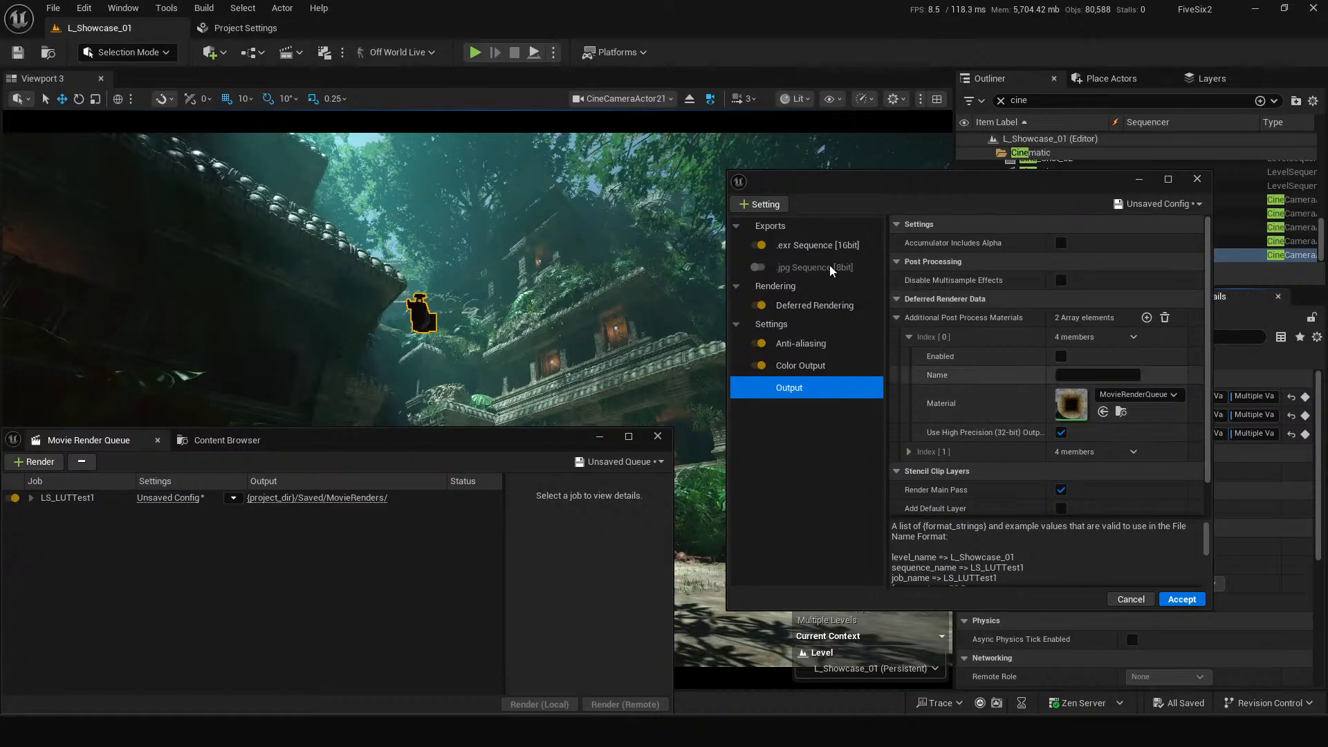
click(809, 305)
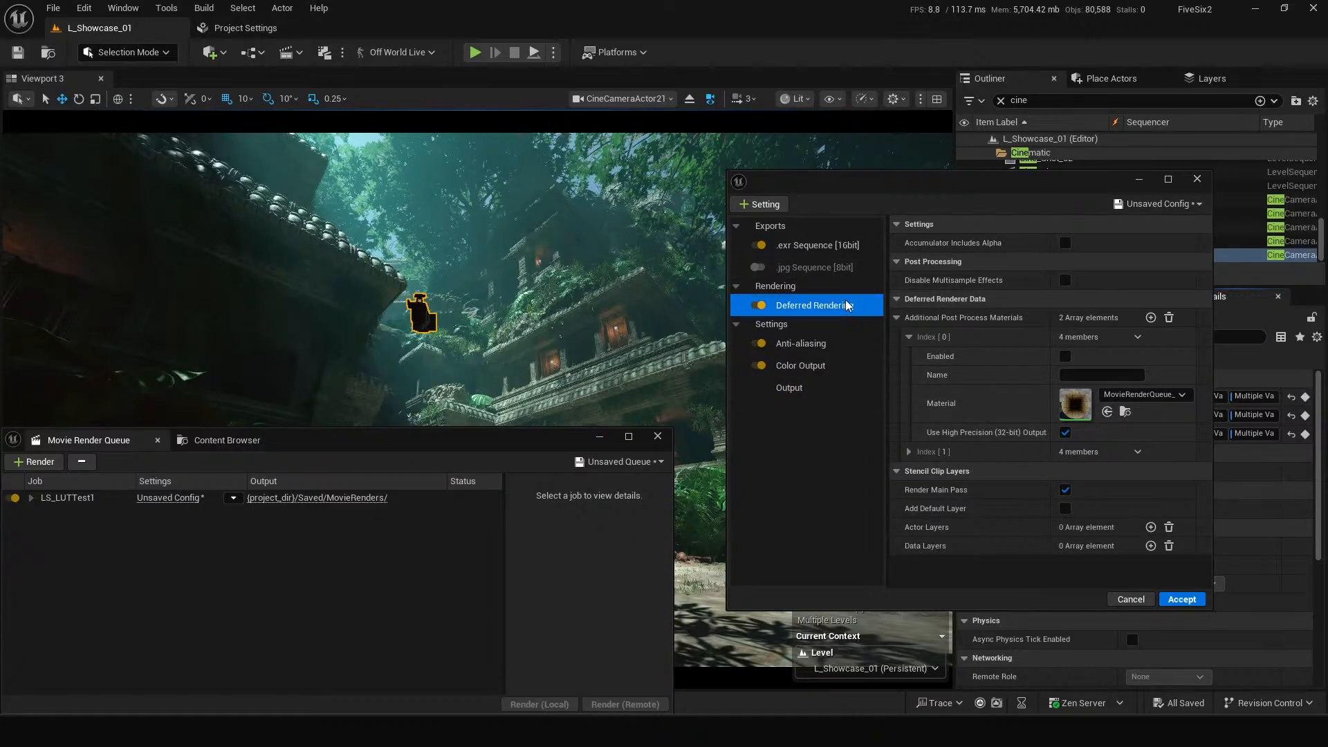
click(790, 387)
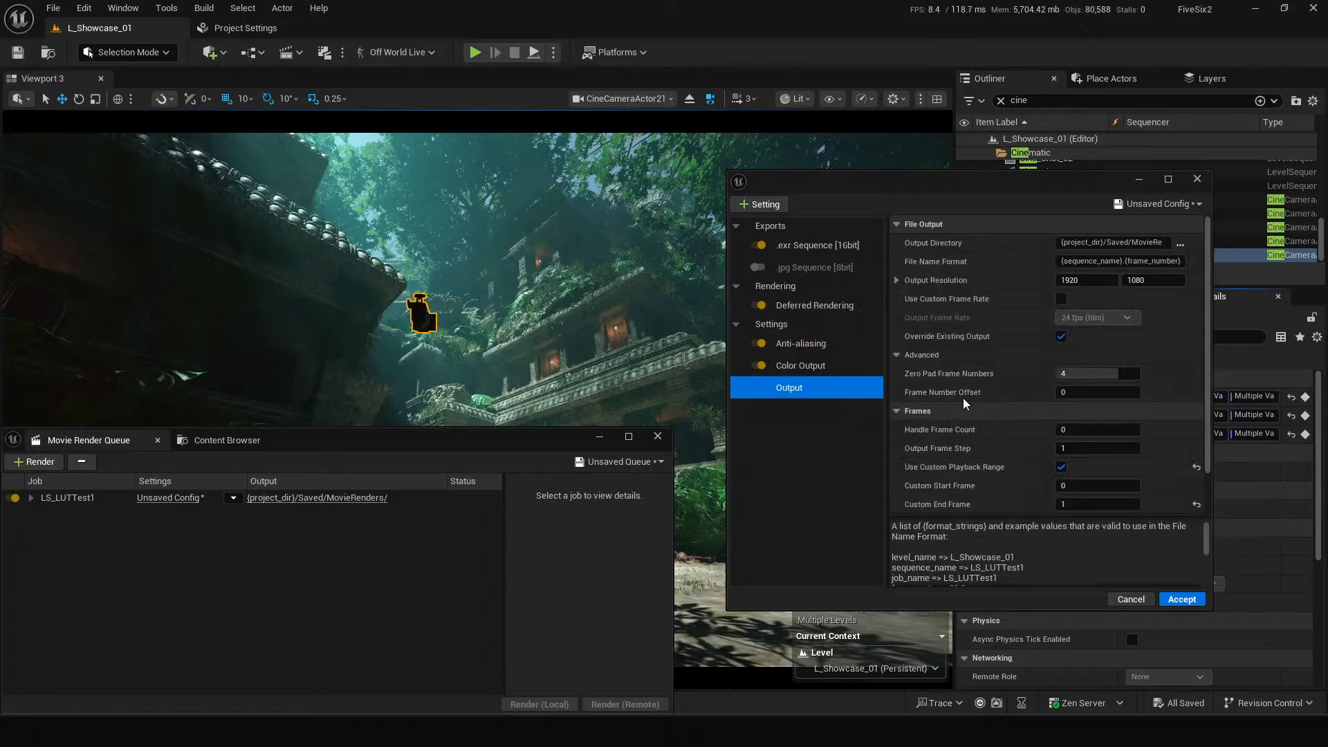
Create a folder named EXR inside F:/OWL/LUTS and choose it as the render's output directory.
click(1182, 243)
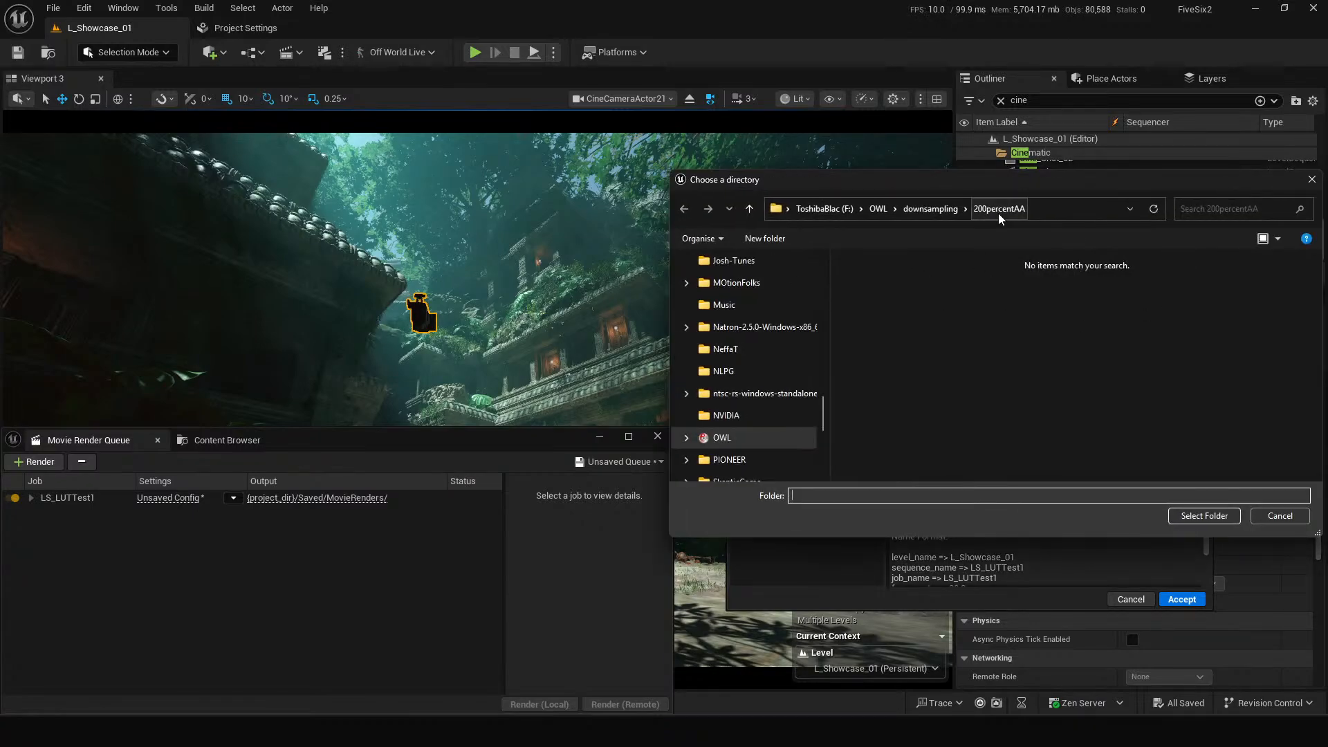
click(878, 209)
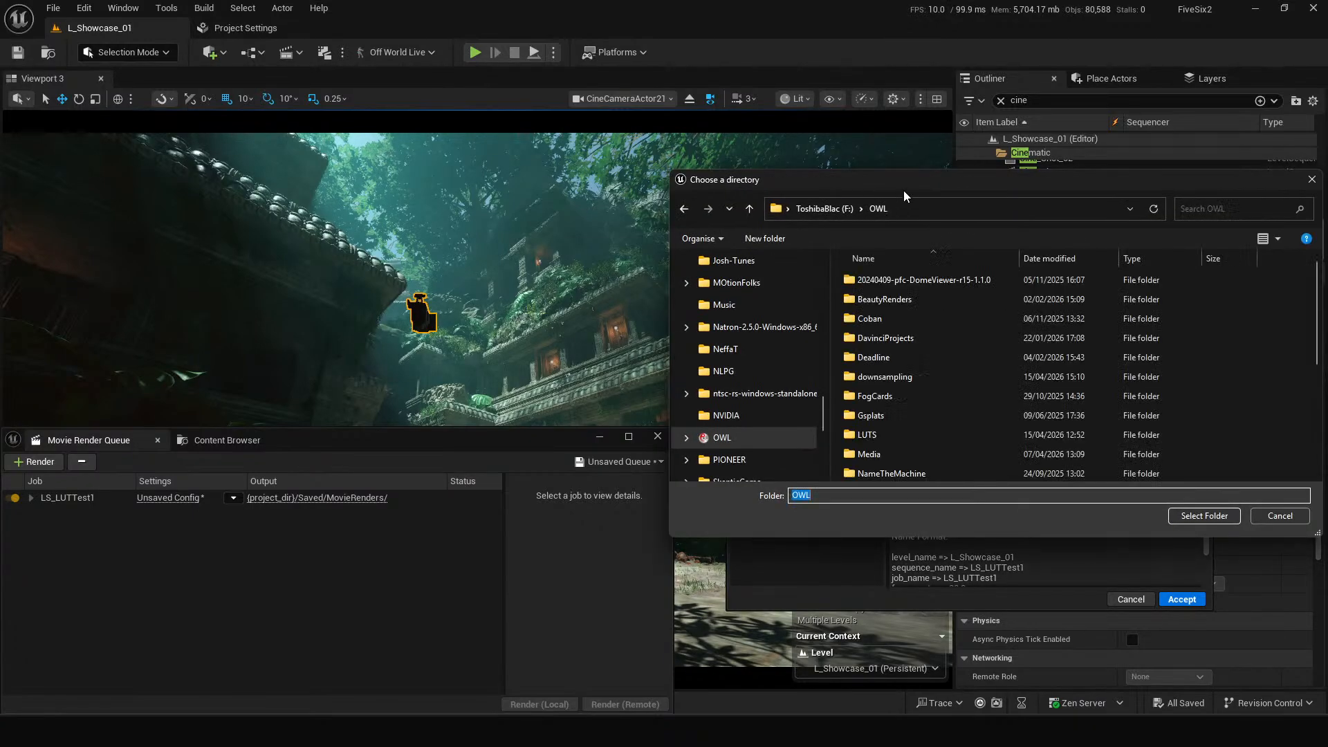
double_click(915, 443)
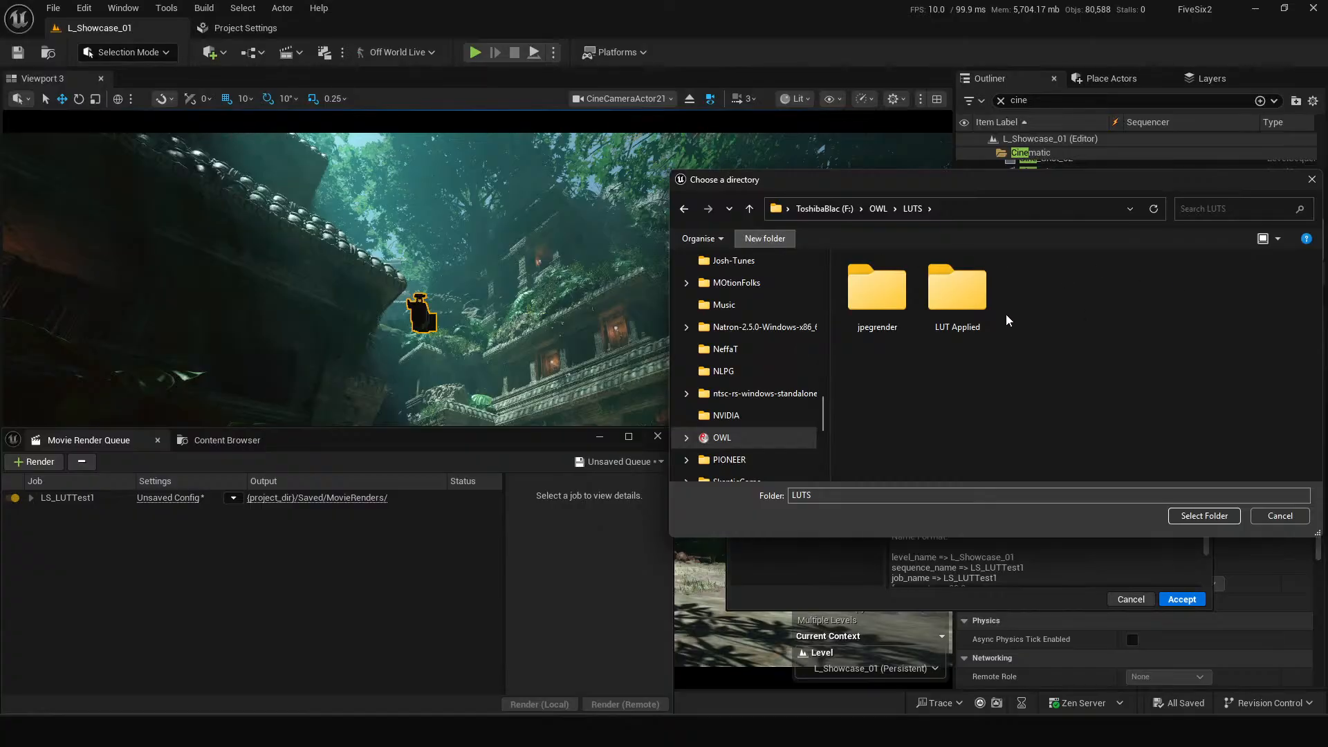
click(765, 238)
text(EXR)
key(Return)
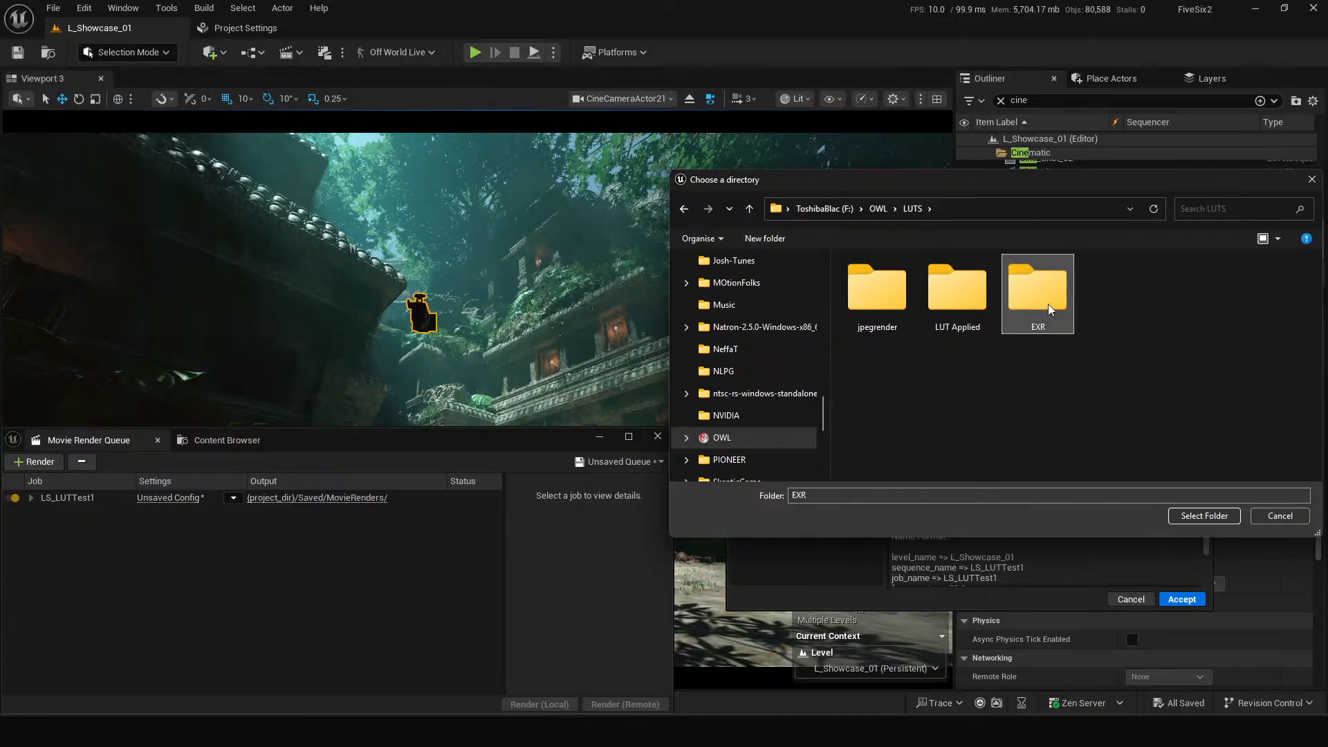
double_click(1048, 304)
click(1202, 516)
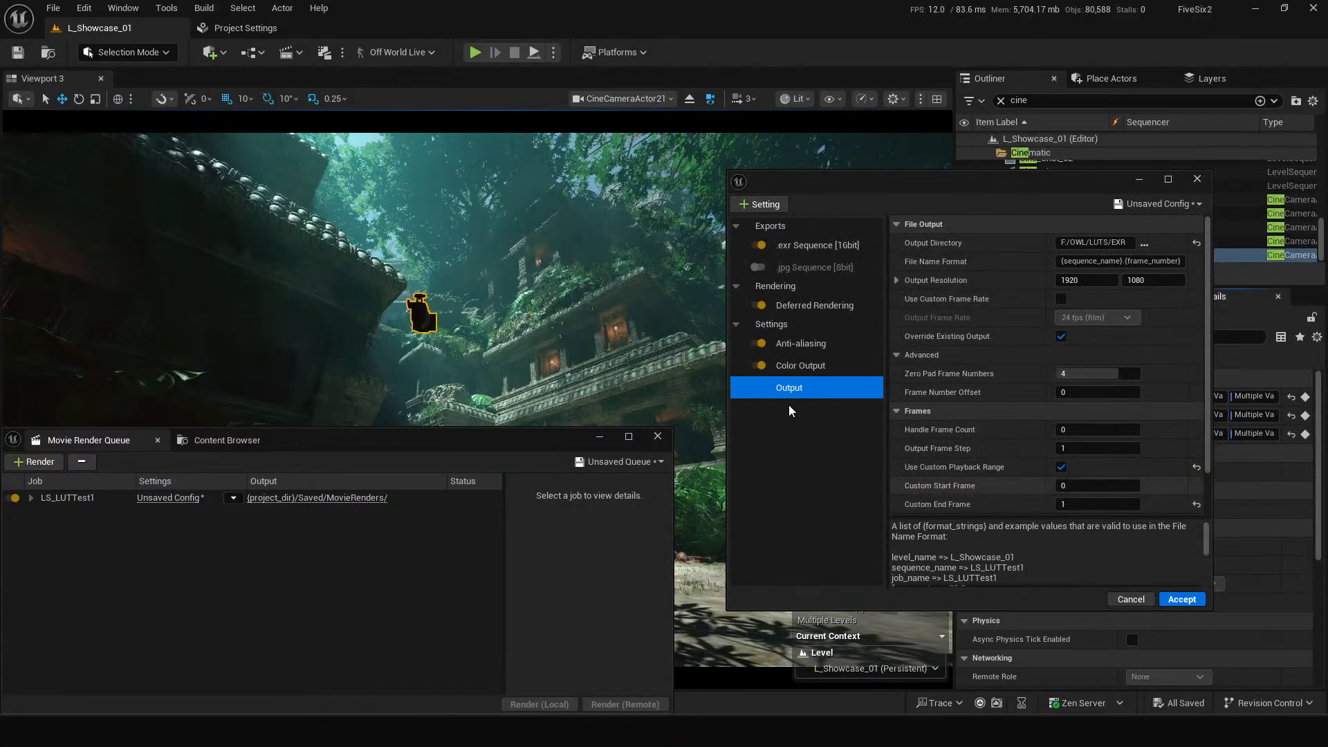
Accept the render configuration, render the LS_LUTTest1 job locally, and close the Message Log once the render ends.
click(1182, 599)
click(522, 704)
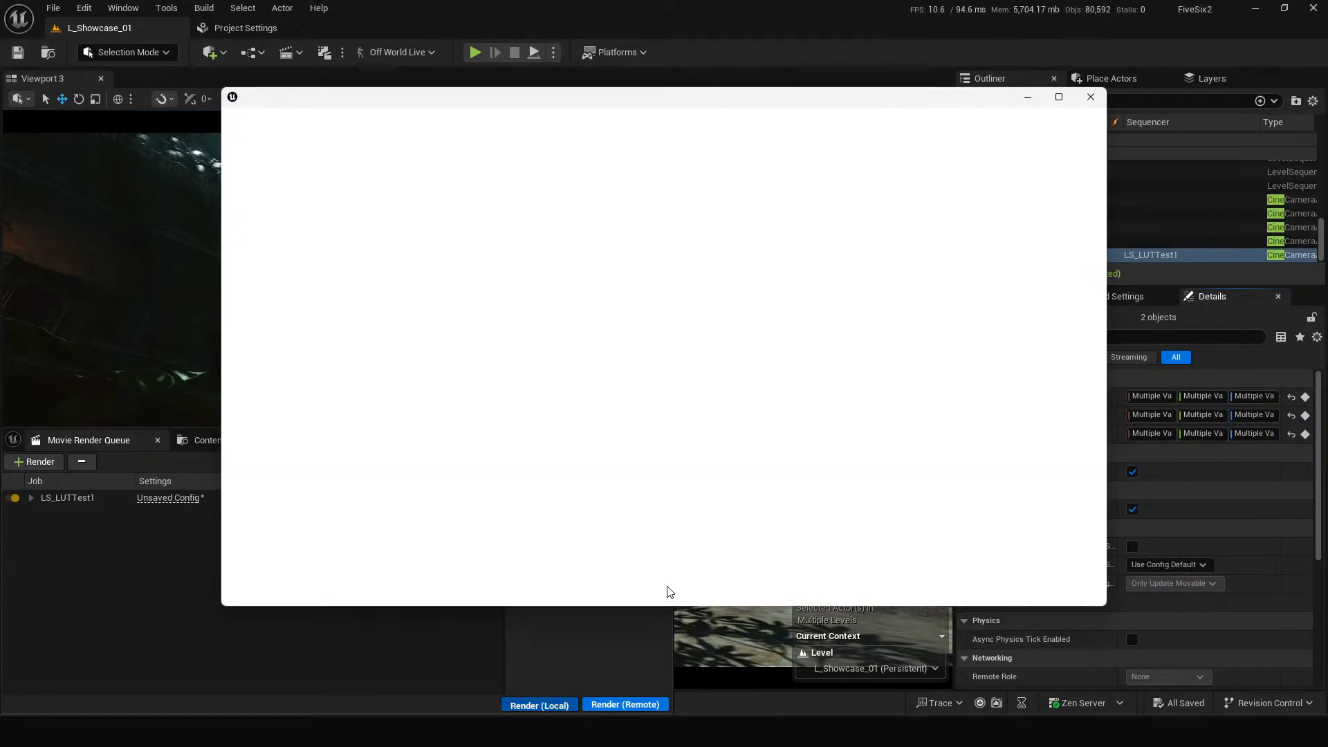
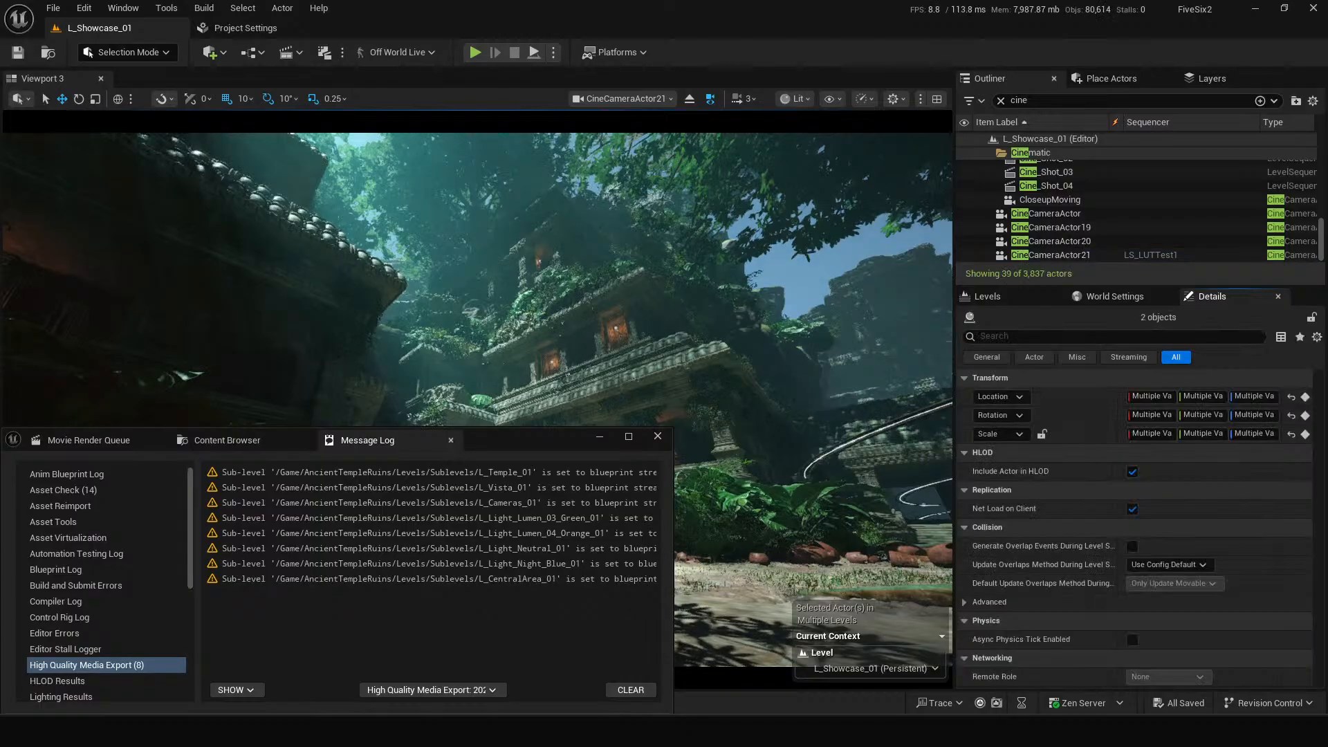
click(450, 440)
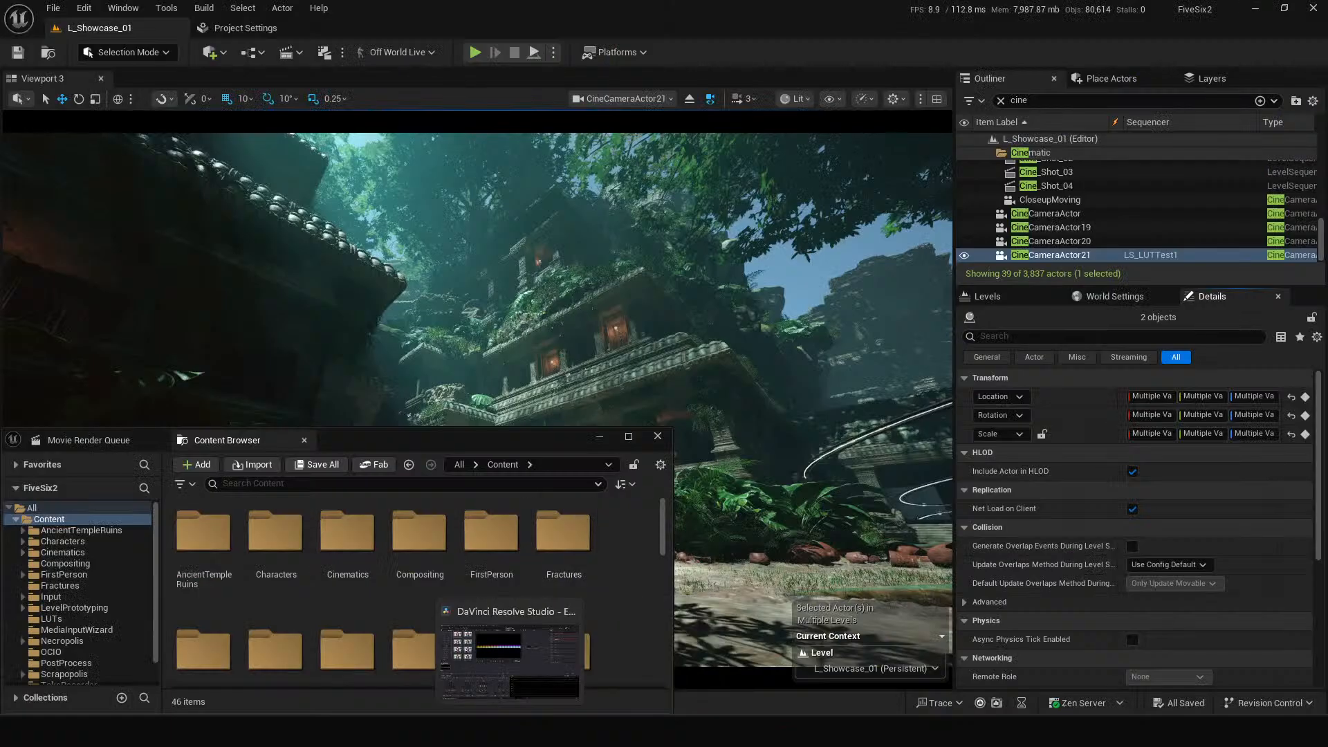
Switch to DaVinci Resolve and show the Media Pool of the EXRConversion project.
click(520, 669)
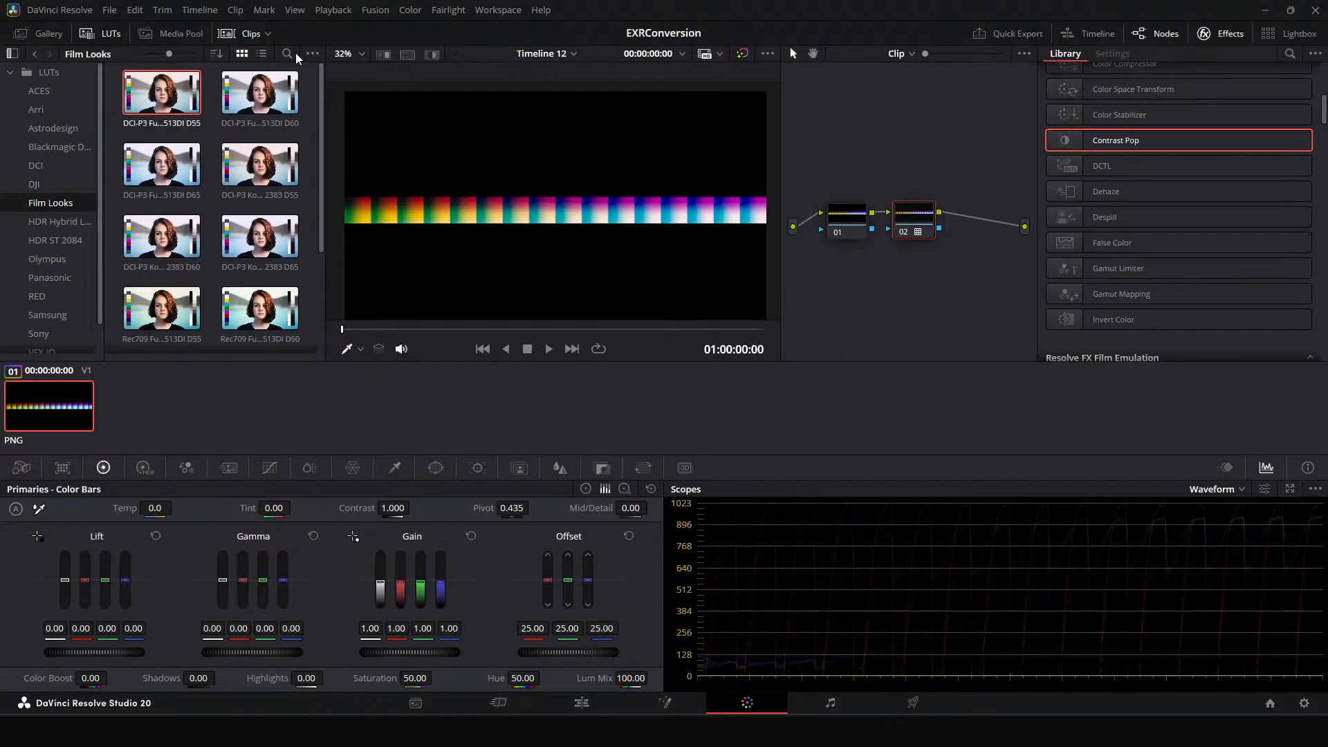
click(41, 33)
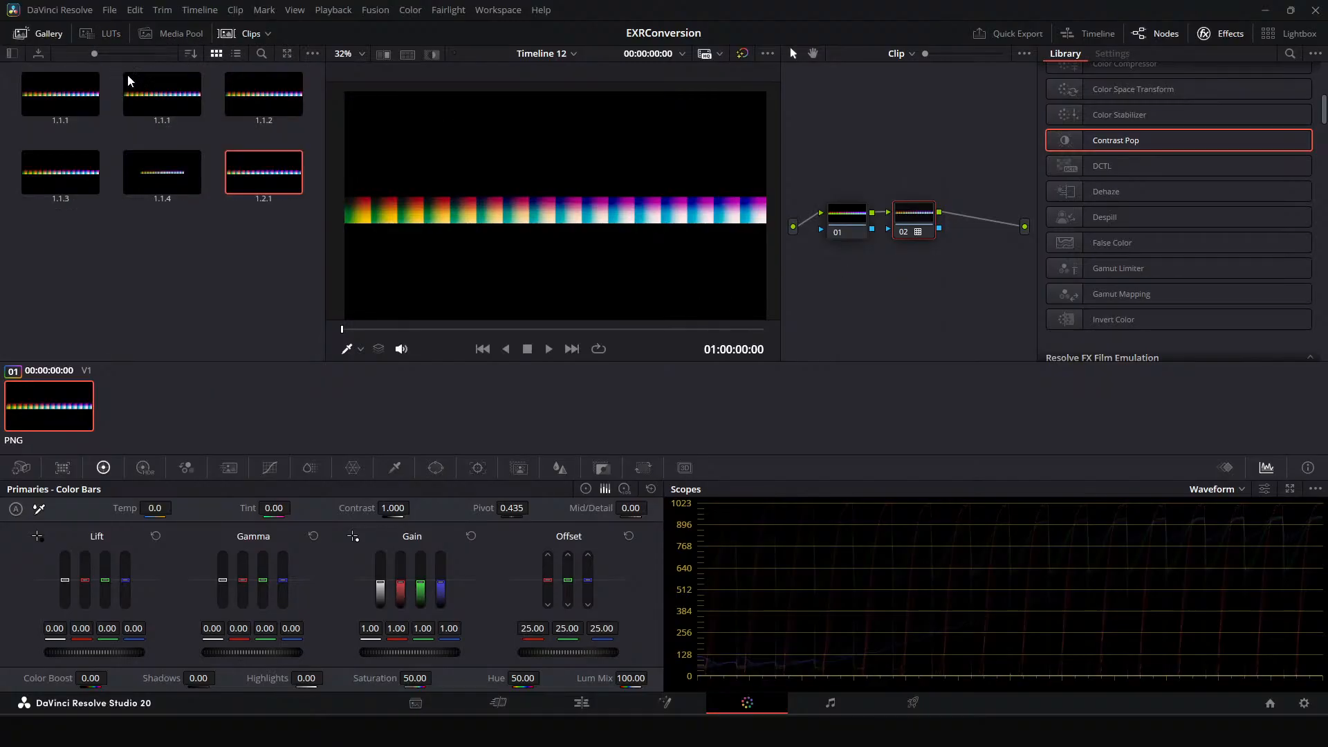
click(172, 33)
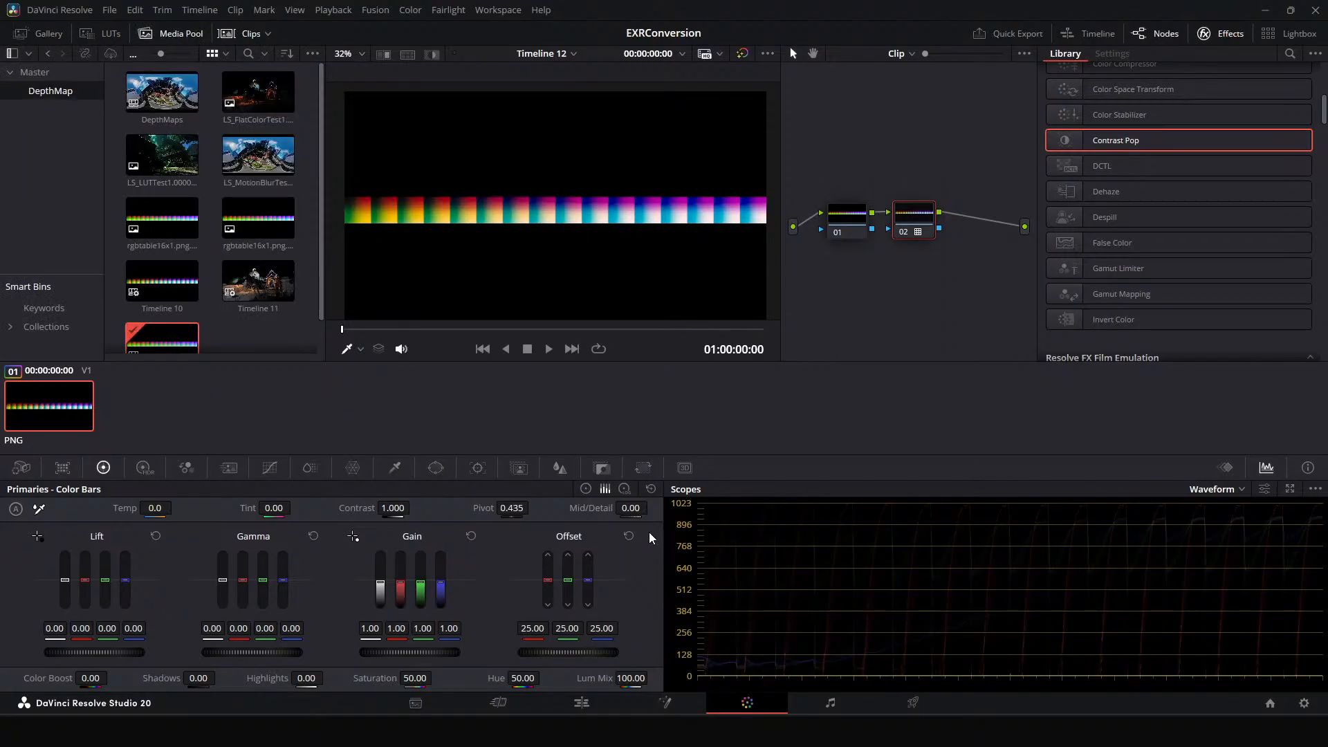
Import the rendered LS_LUTTest1 EXR file into the DepthMap bin on the Edit page.
click(581, 703)
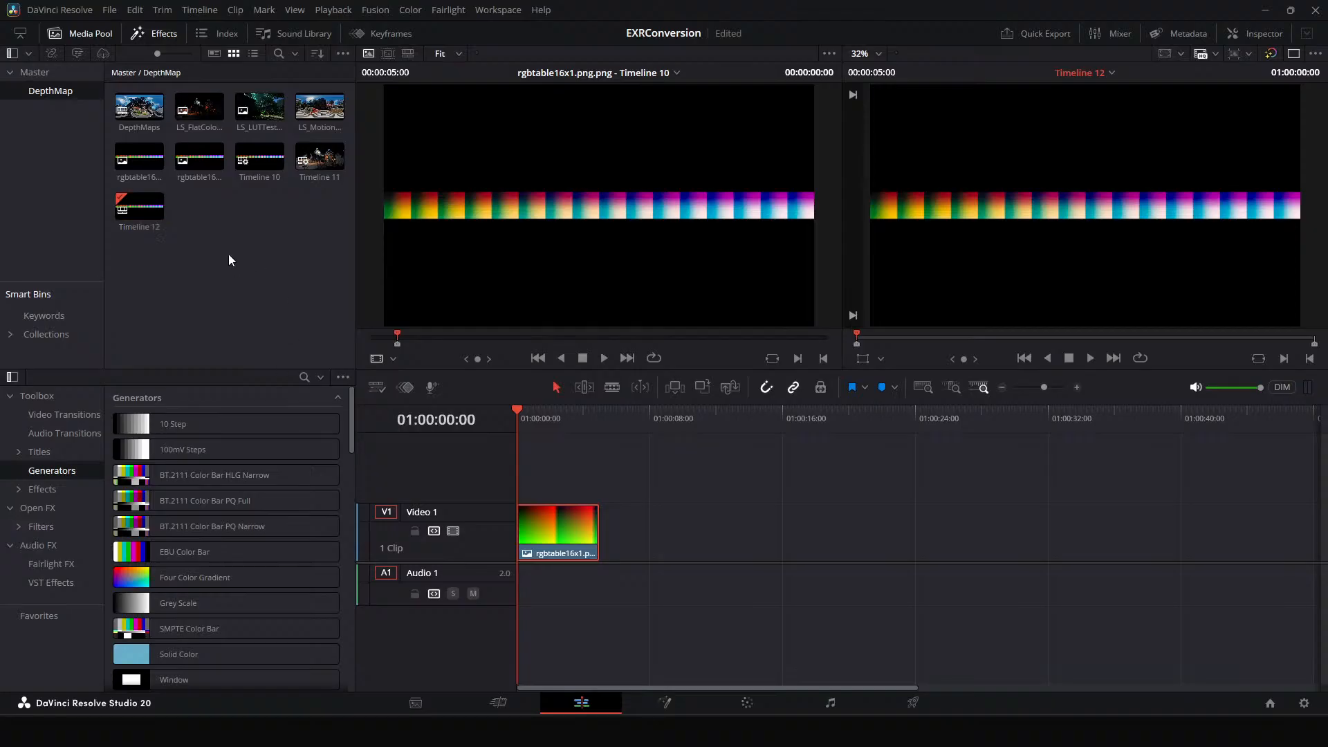
click(448, 653)
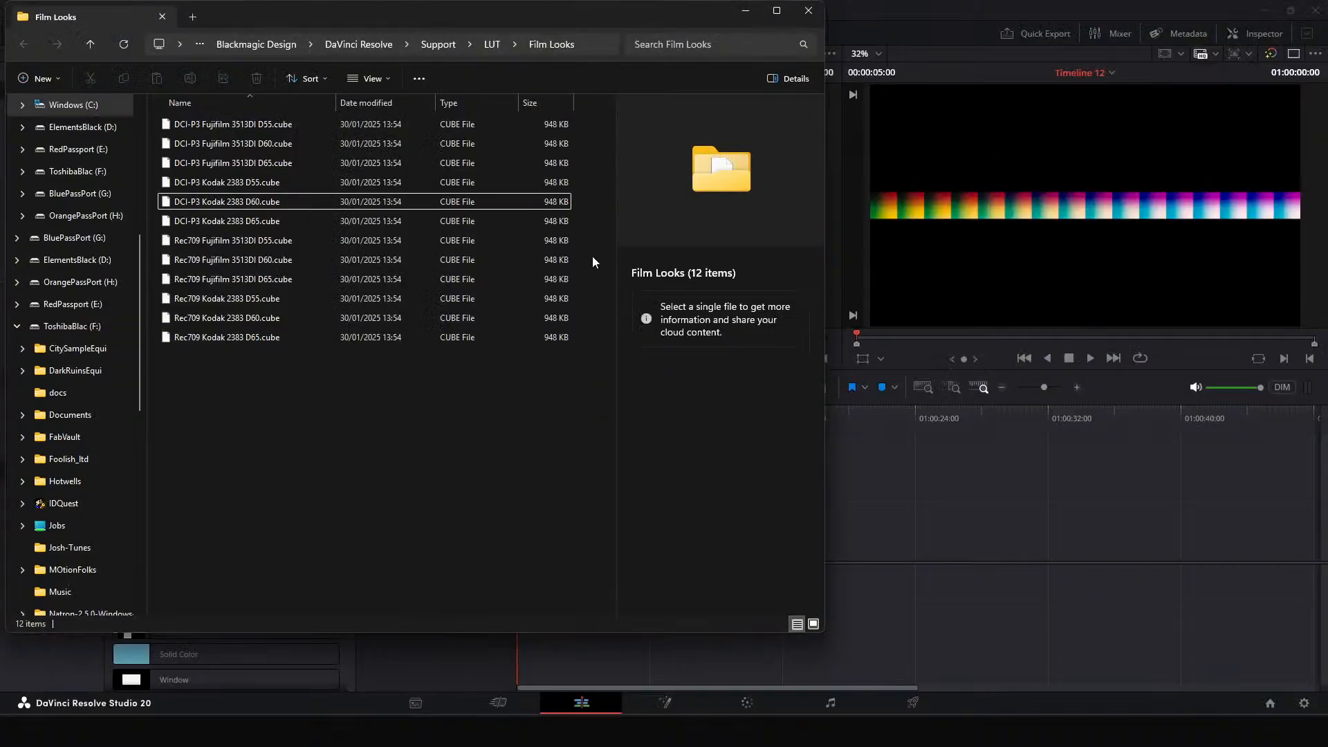
drag(359, 15, 1327, 64)
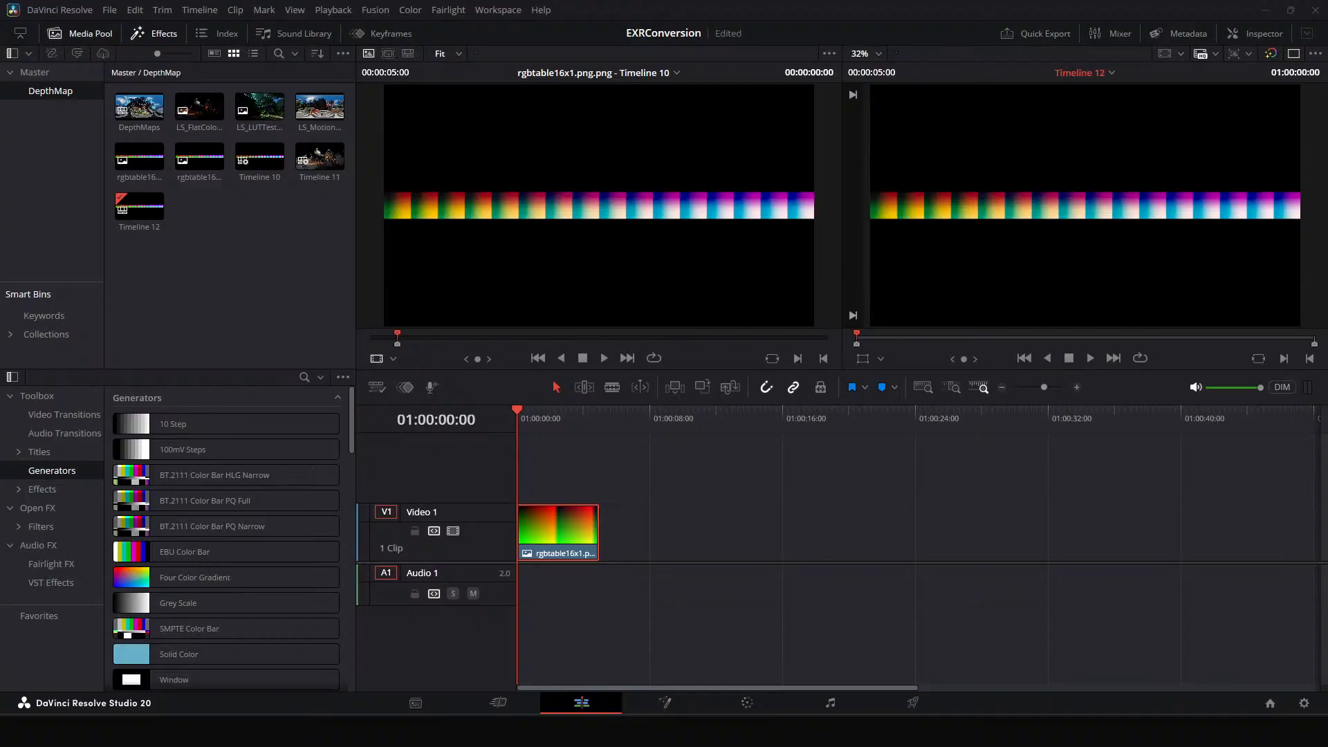
drag(1327, 41, 617, 23)
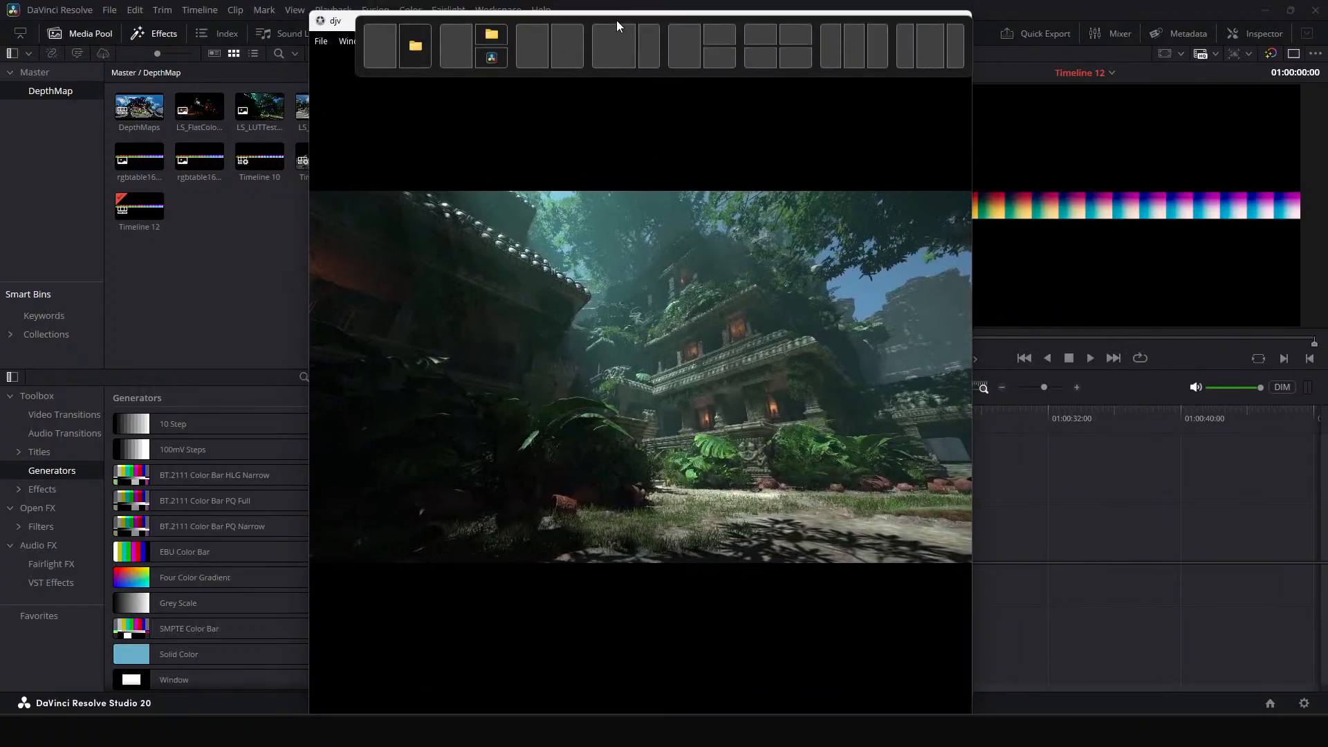
click(957, 24)
drag(1327, 622, 202, 246)
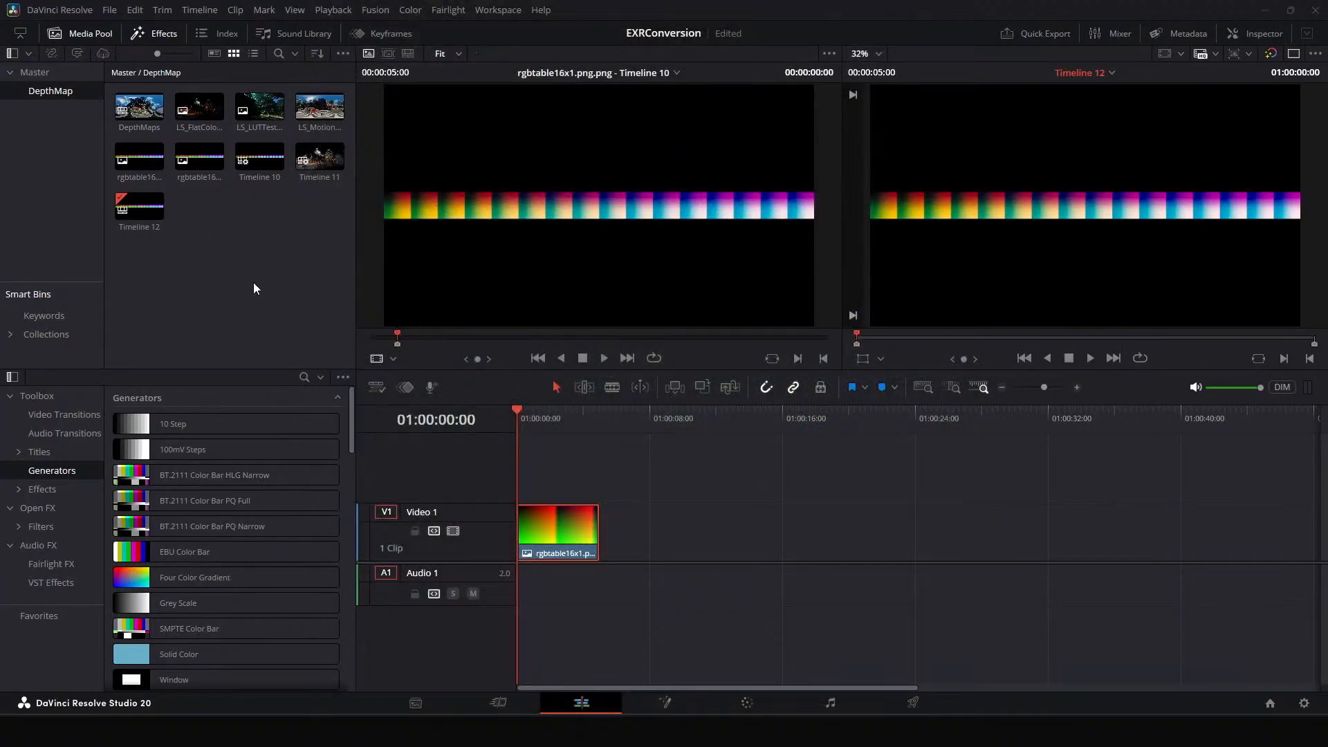
Create a new timeline from the newly imported LS_LUTTest1 clip, using the project settings.
double_click(261, 108)
right_click(262, 109)
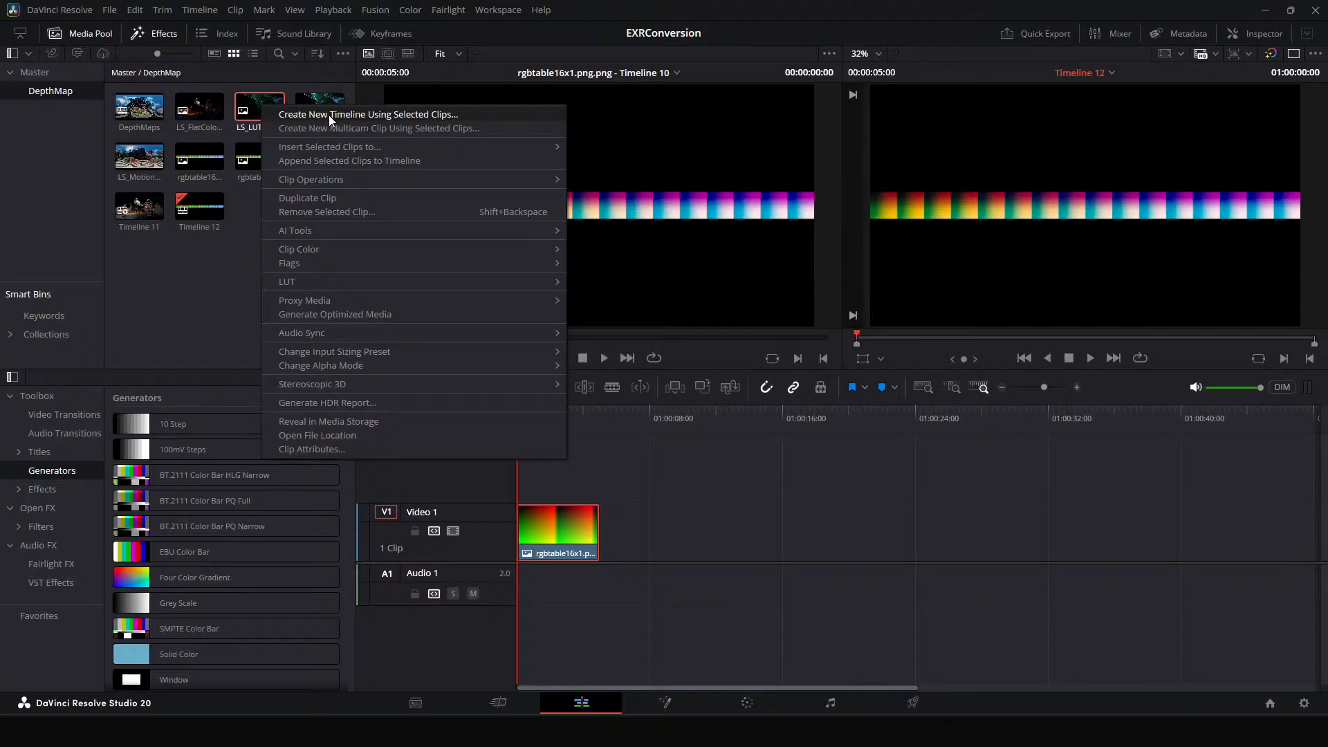
click(312, 114)
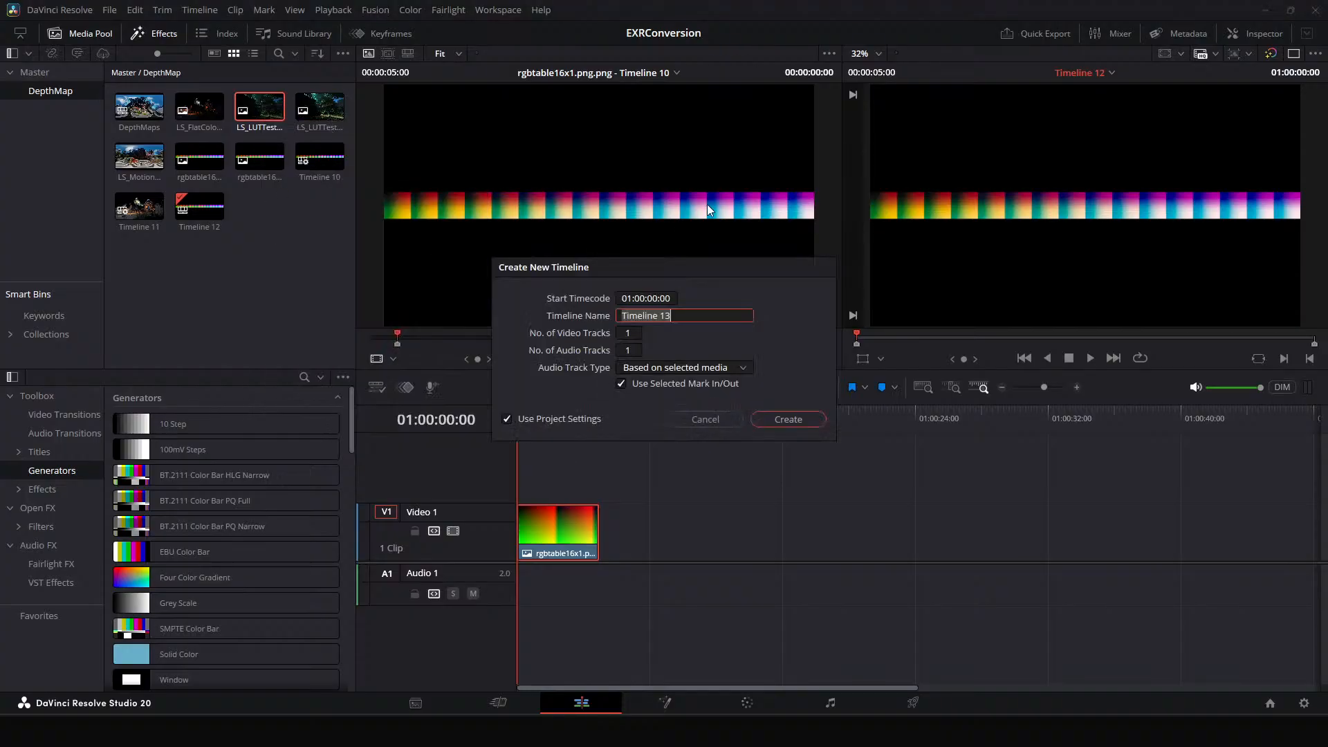
click(771, 424)
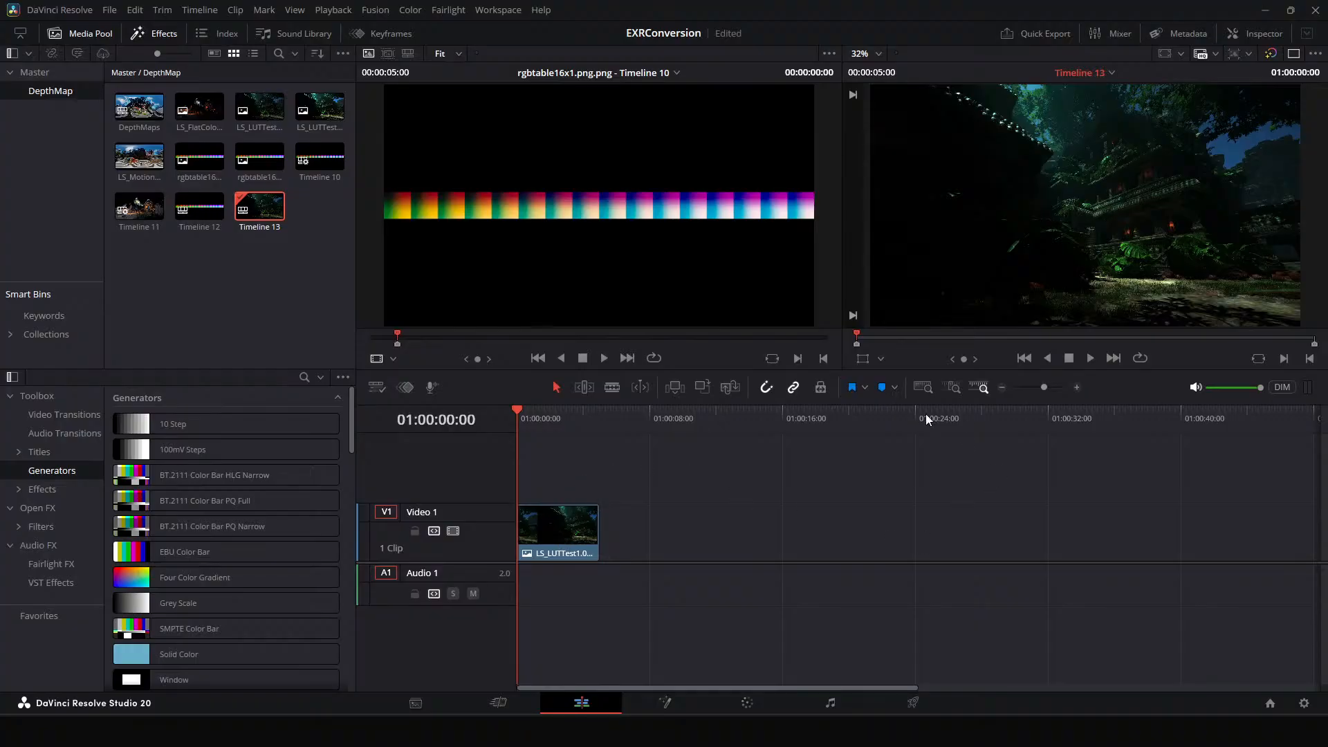
On the Color page, add a second serial node and apply the VFX IO Linear to sRGB LUT to it.
click(747, 703)
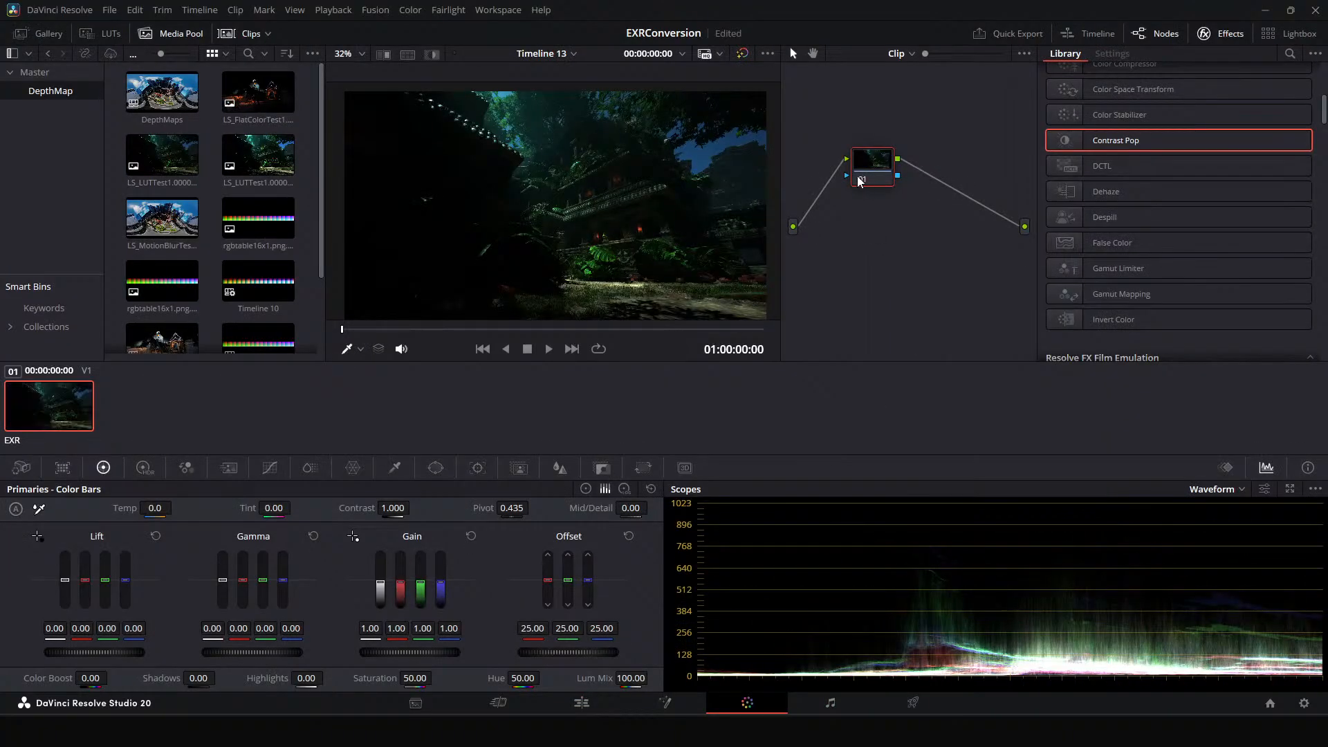
key(alt+s)
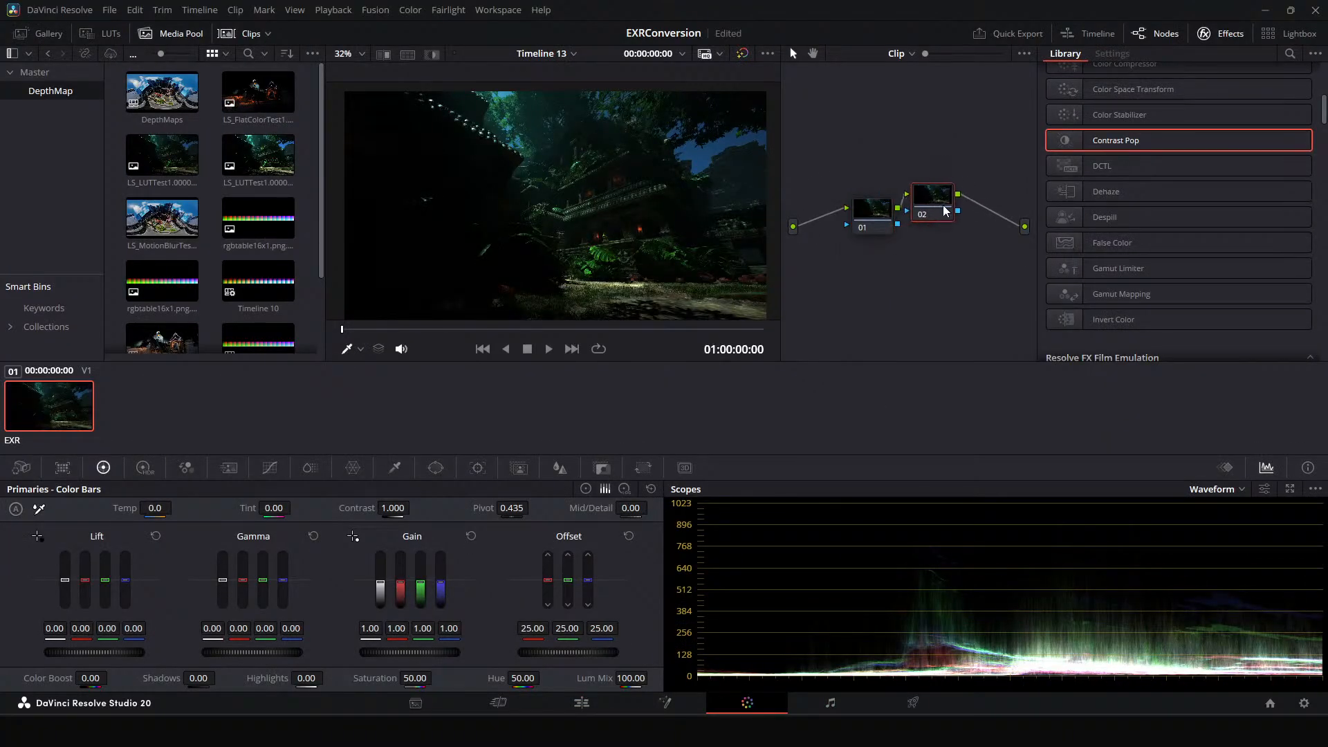
drag(937, 222, 890, 169)
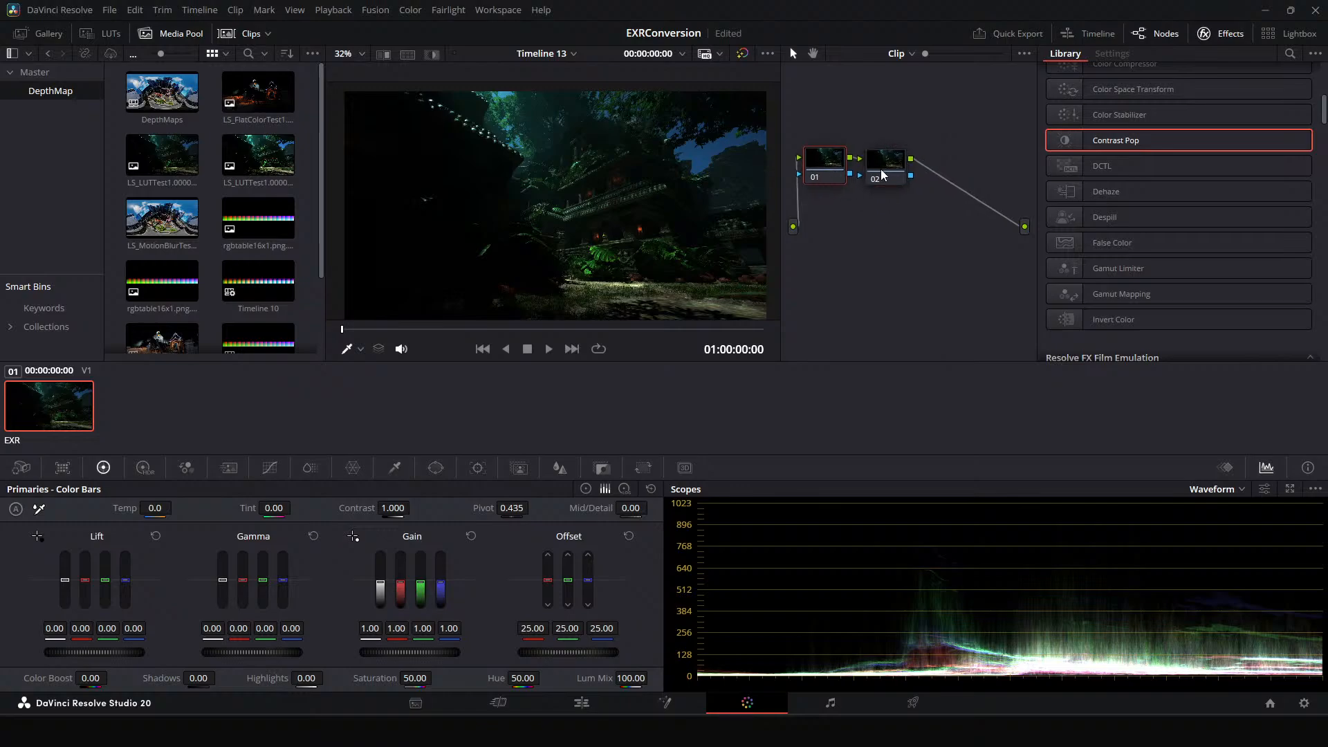
right_click(890, 169)
mouse_move(951, 325)
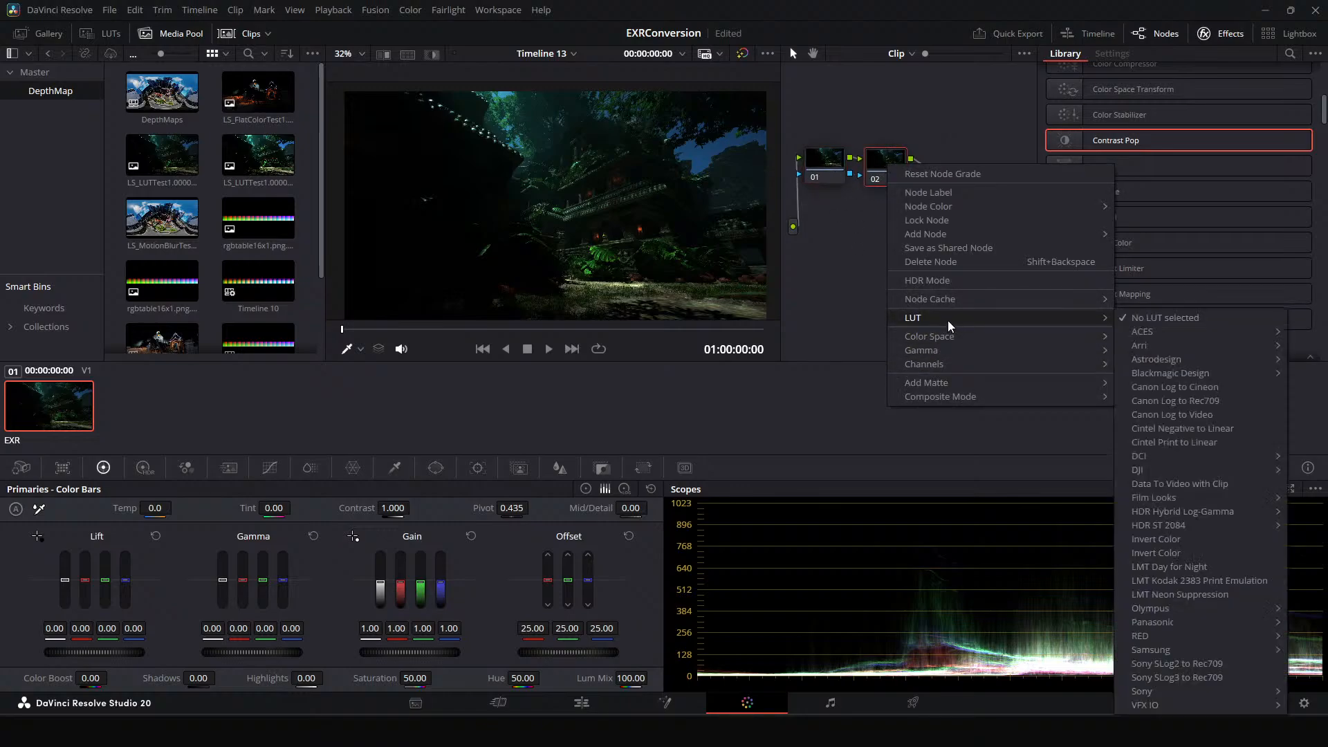
mouse_move(1145, 705)
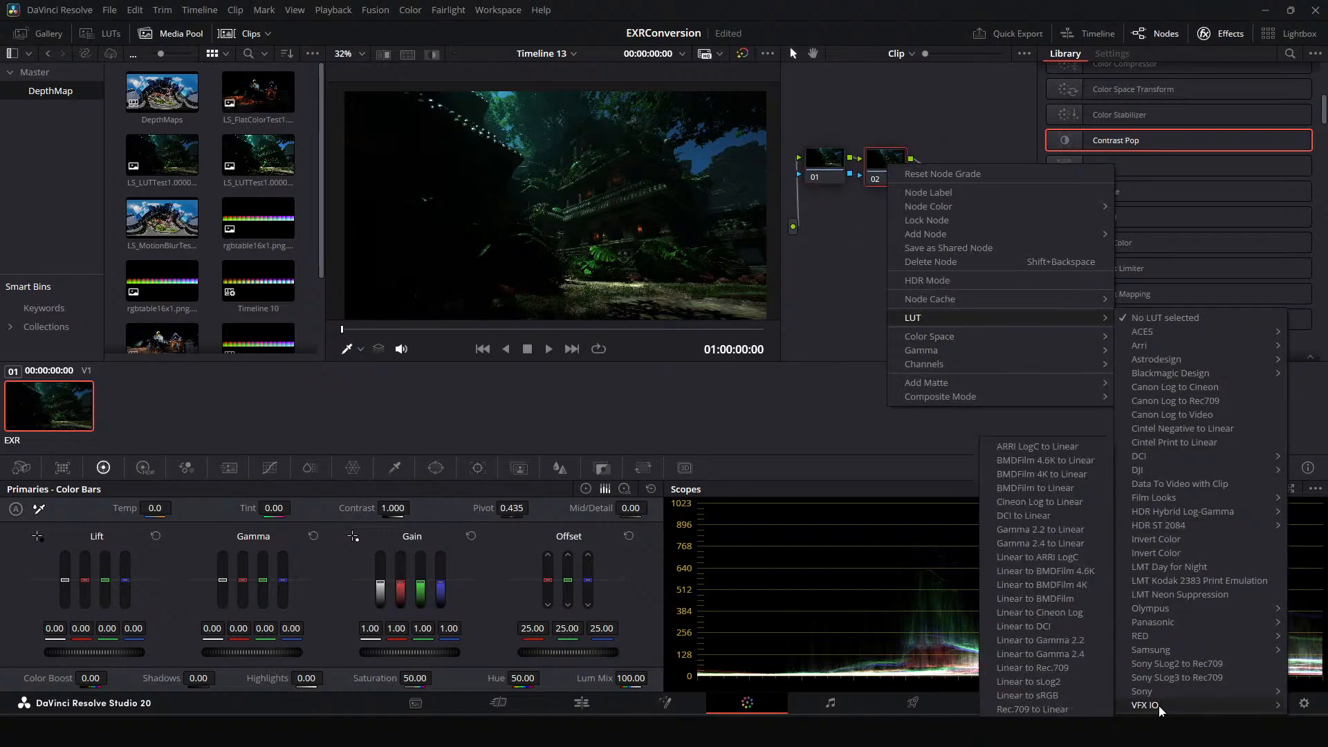
click(1061, 696)
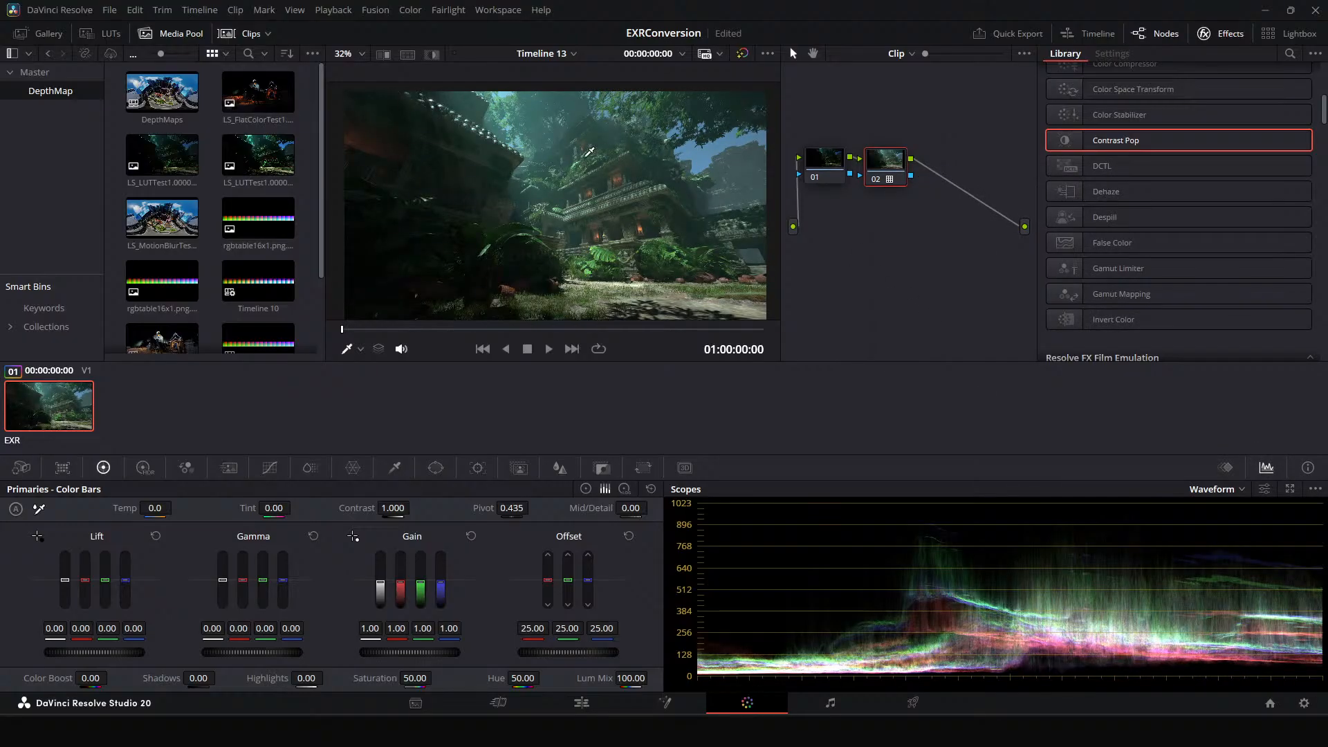
Add a third serial node after the Linear to sRGB node and arrange the two nodes in the graph.
double_click(635, 9)
drag(1070, 232, 782, 1)
key(ctrl+s)
mouse_move(898, 172)
mouse_down()
mouse_move(898, 221)
mouse_move(887, 185)
mouse_move(856, 256)
mouse_move(928, 187)
mouse_move(882, 182)
mouse_up()
key(alt+s)
drag(870, 259, 966, 200)
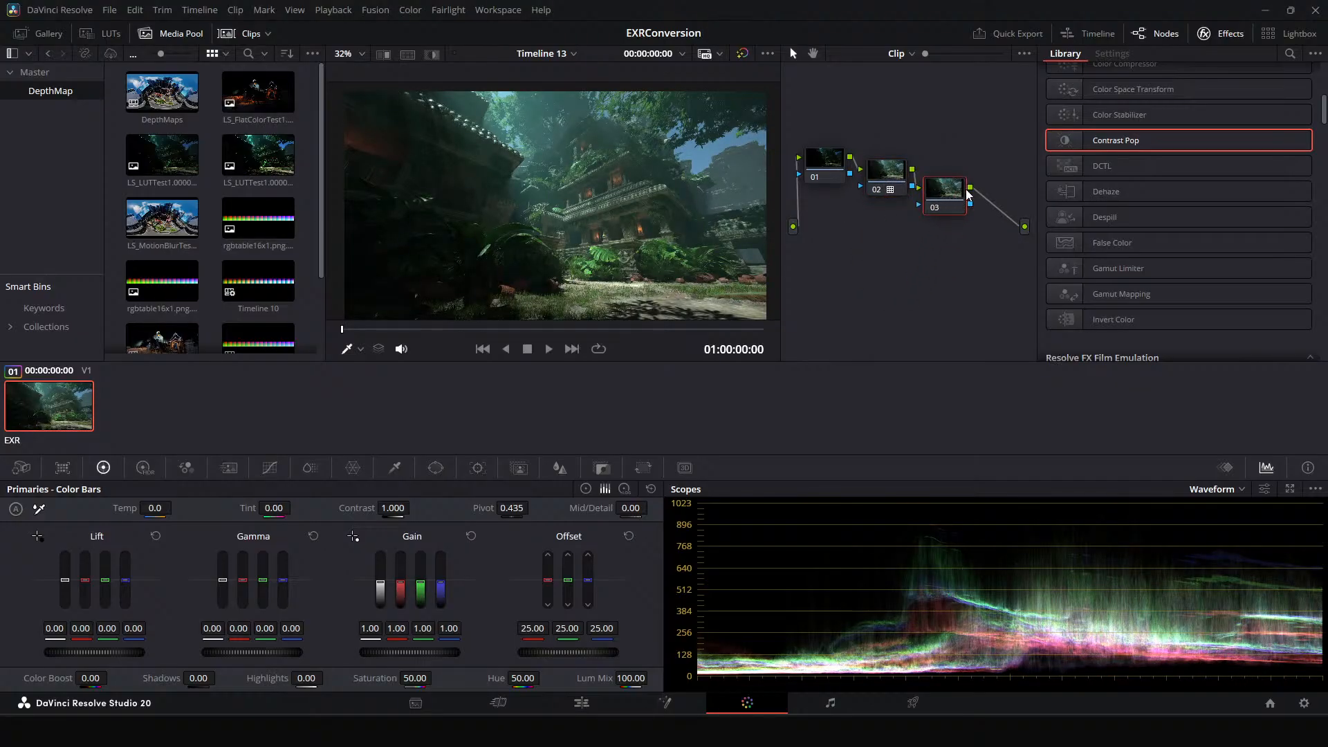
Apply the Blackmagic 4K Film to Rec709 LUT to node 03 and set its gamma to 0.06 red and -0.06 blue.
click(97, 34)
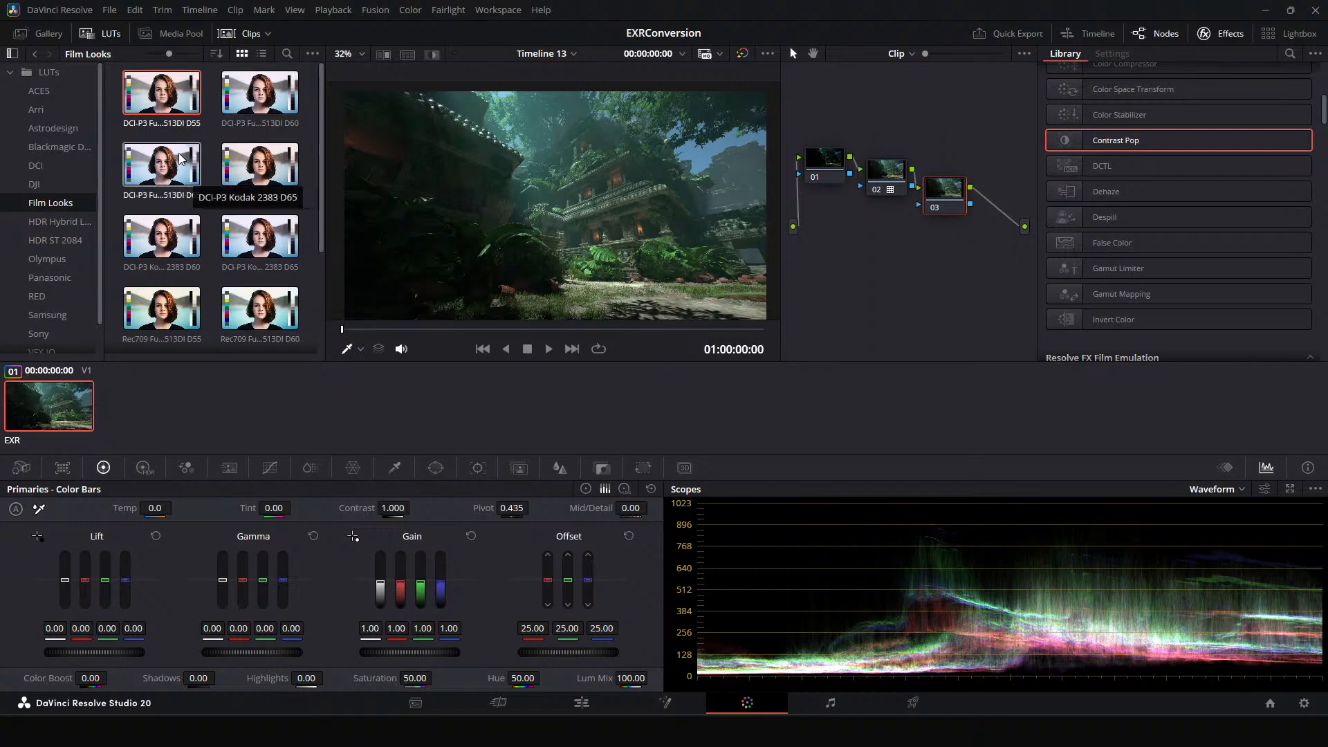
click(61, 148)
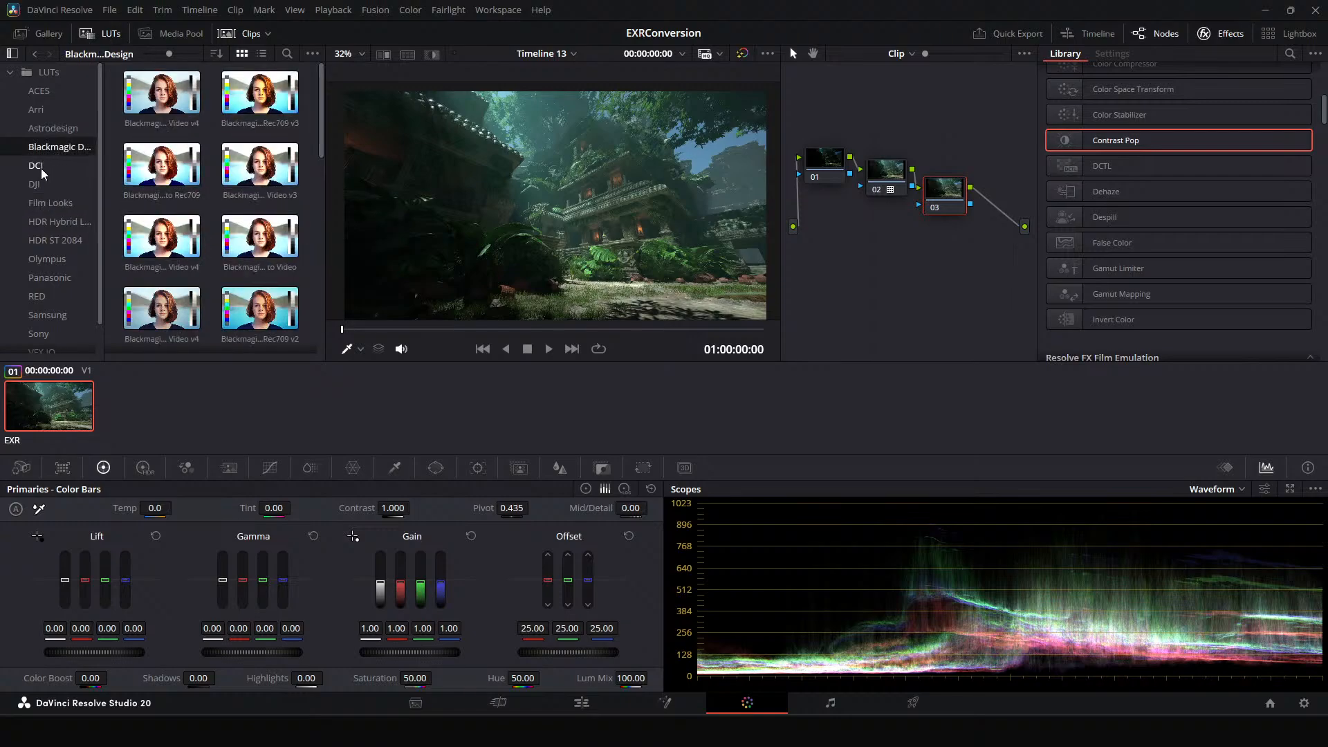
scroll(215, 247, down, 3)
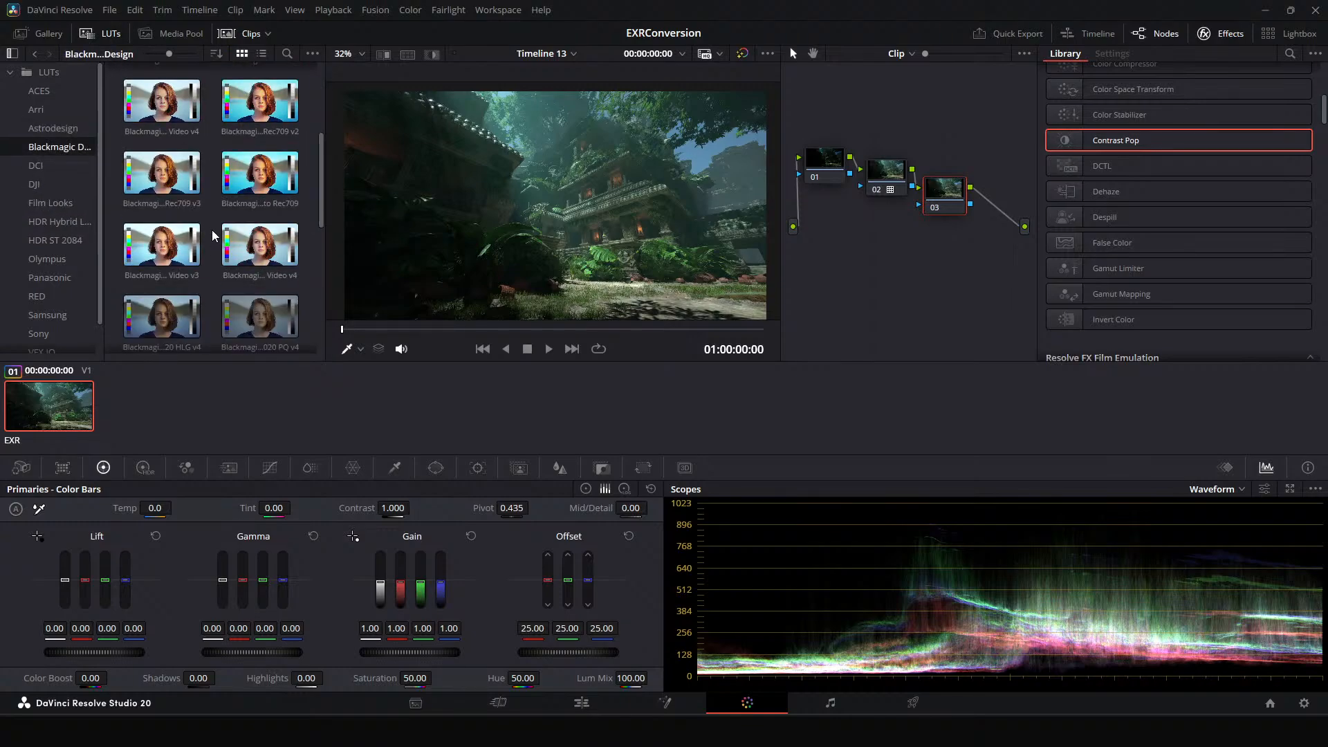
drag(260, 173, 958, 206)
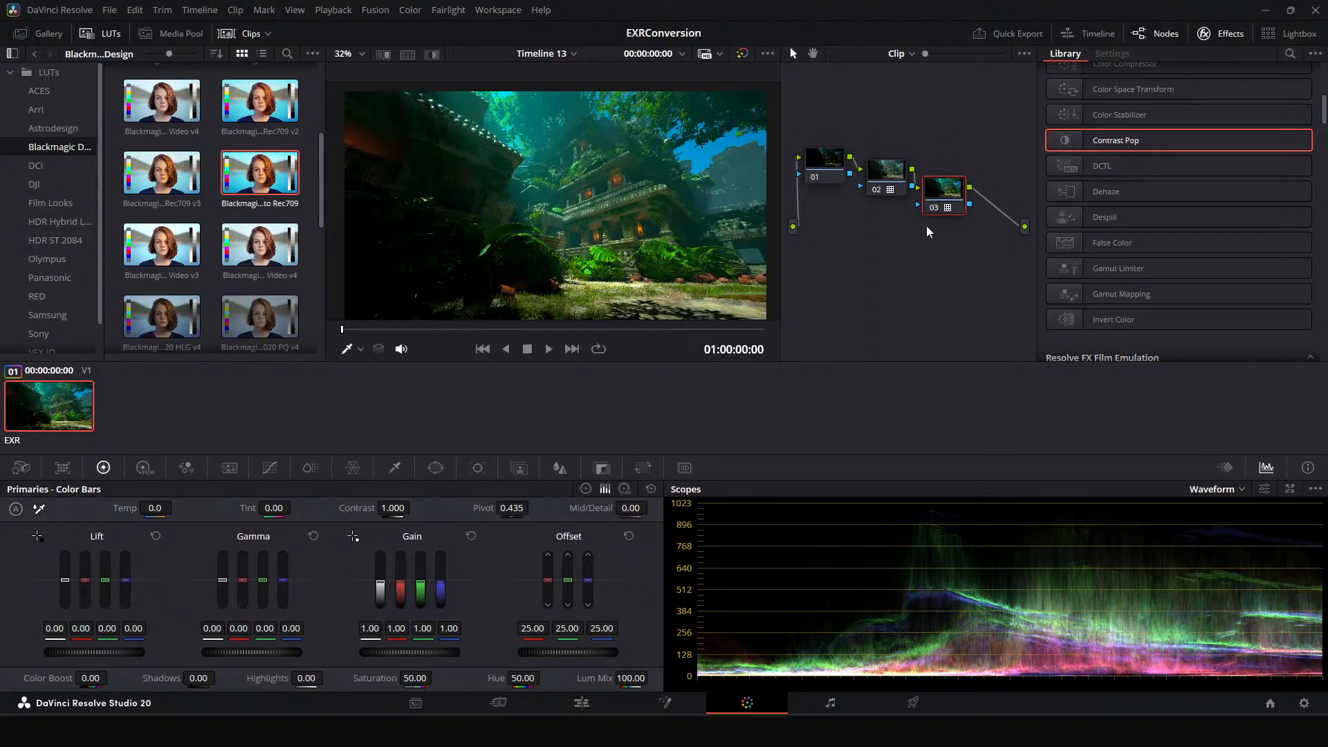
drag(283, 580, 243, 582)
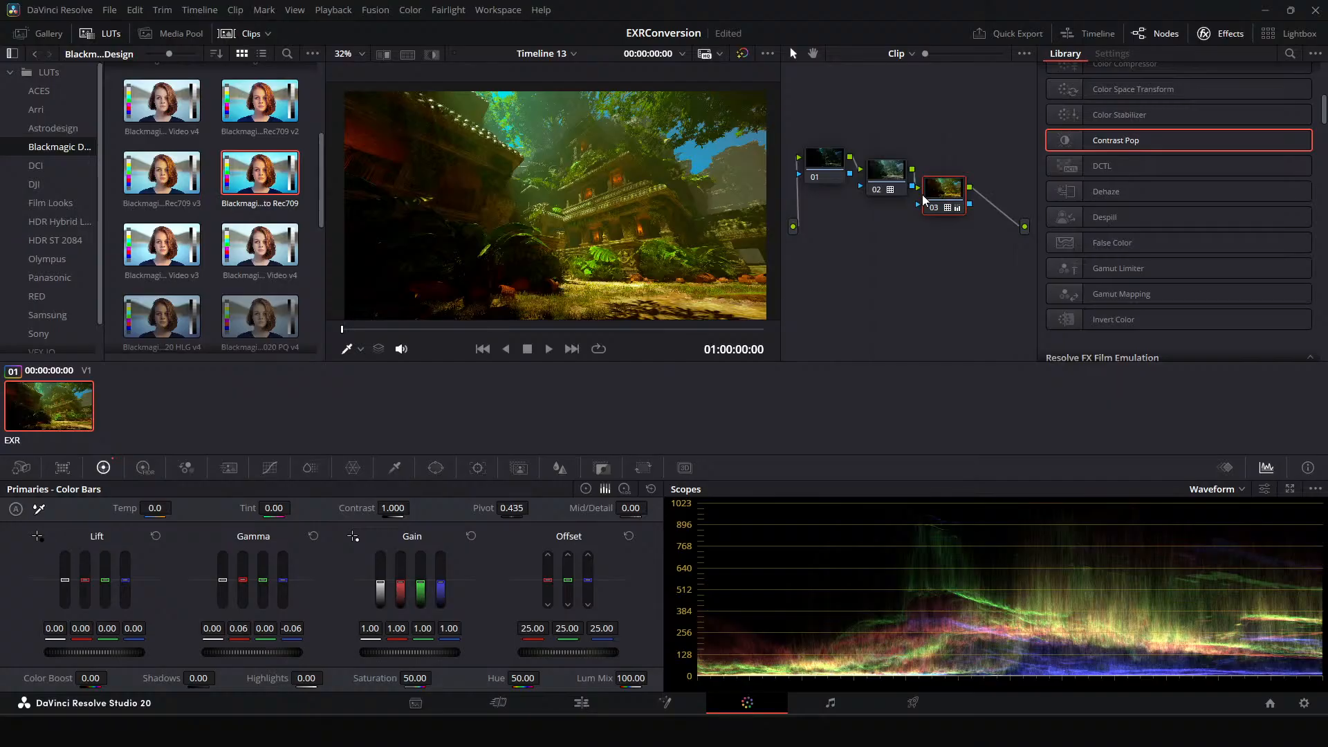
Extract the Linear to sRGB LUT node from the chain so that node 01 feeds the Rec709 LUT node directly.
drag(939, 204, 889, 166)
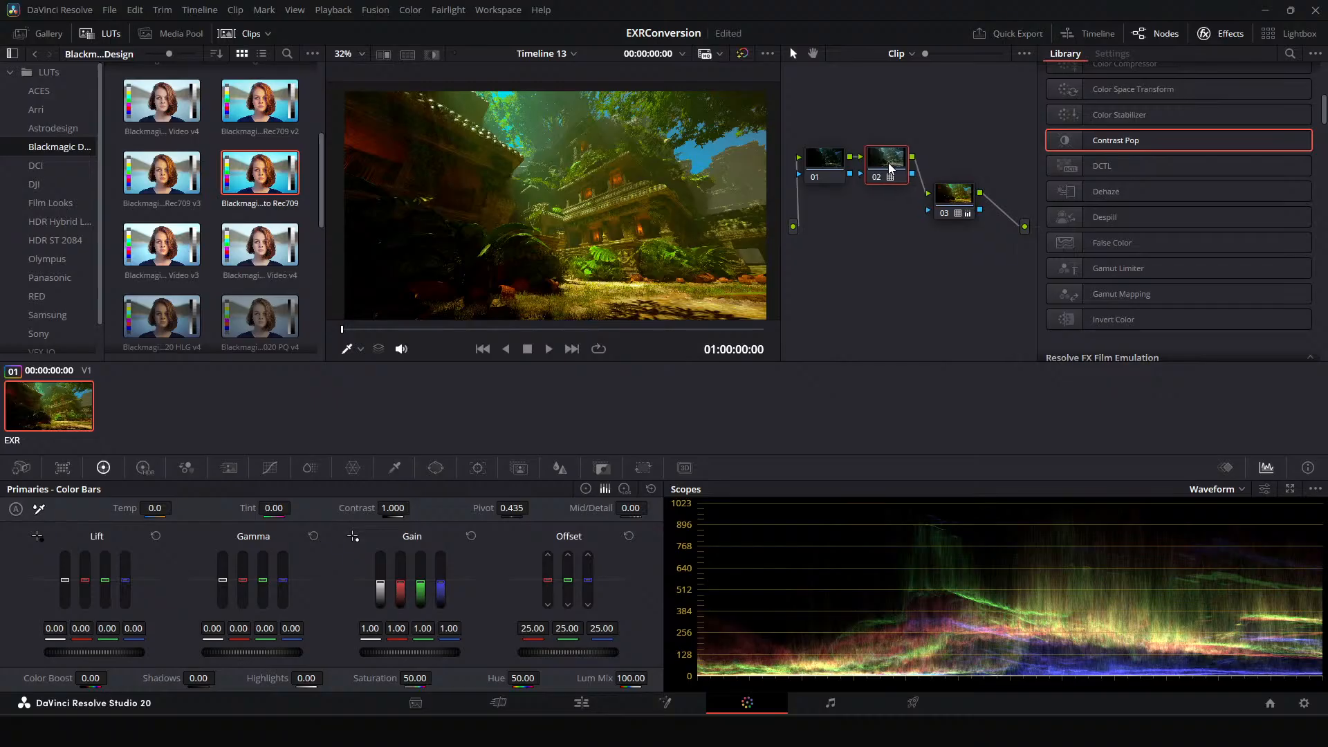
click(965, 202)
click(876, 162)
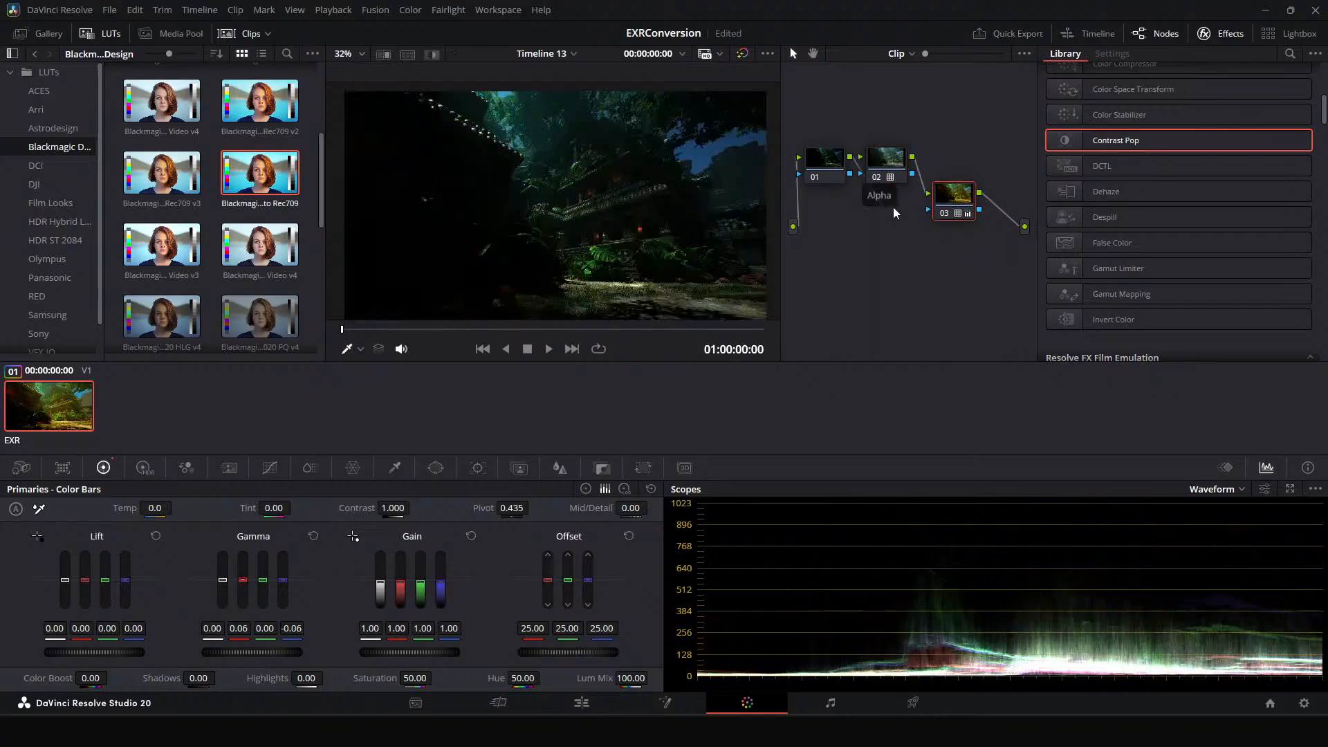
shift+drag(876, 158, 891, 112)
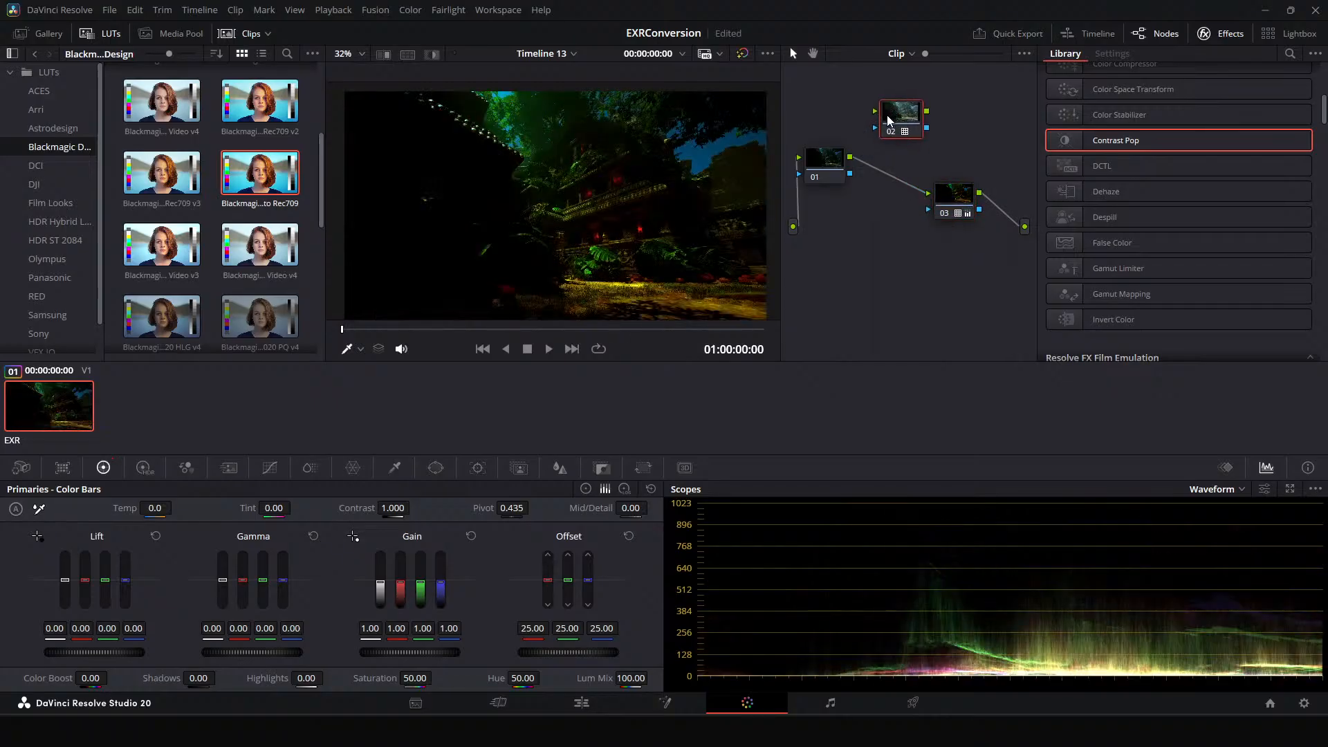
click(956, 206)
On the Edit page, append the neutral rgbtable16x1.png image to Video 1 directly after the EXR clip.
click(581, 702)
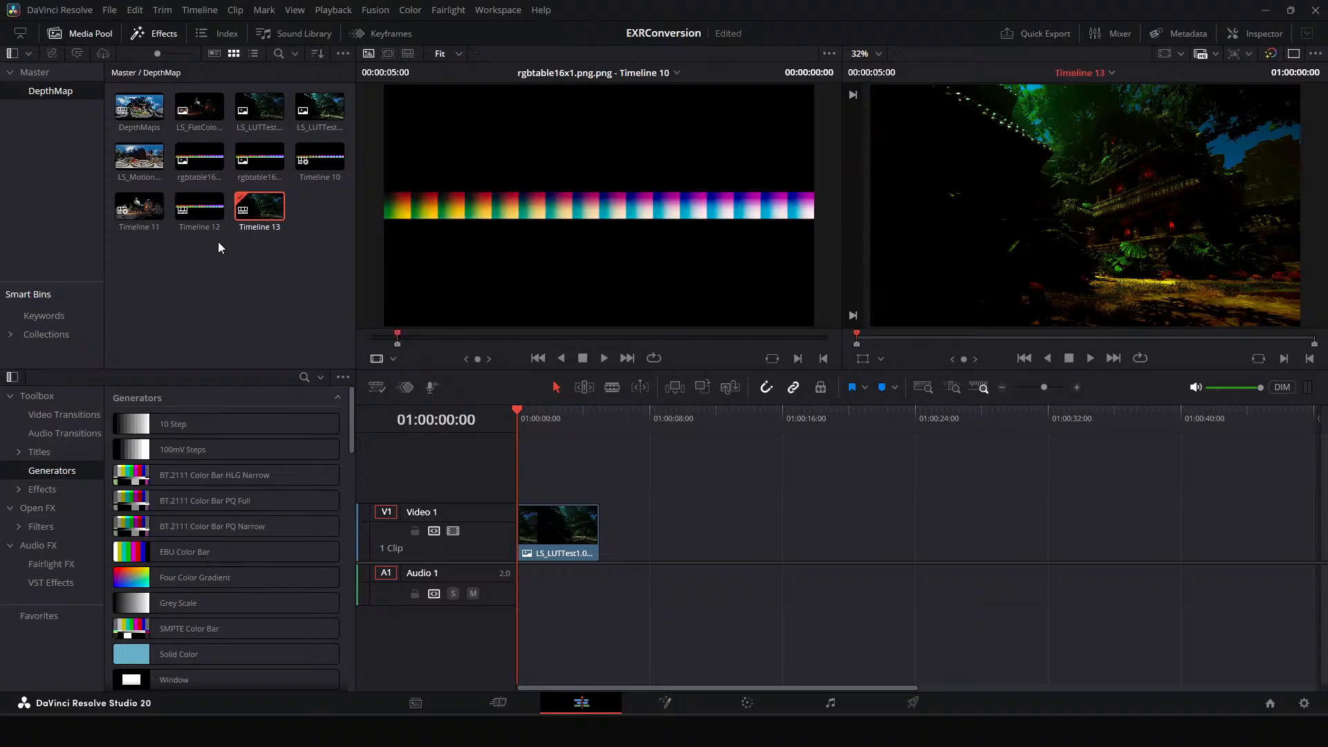
double_click(201, 166)
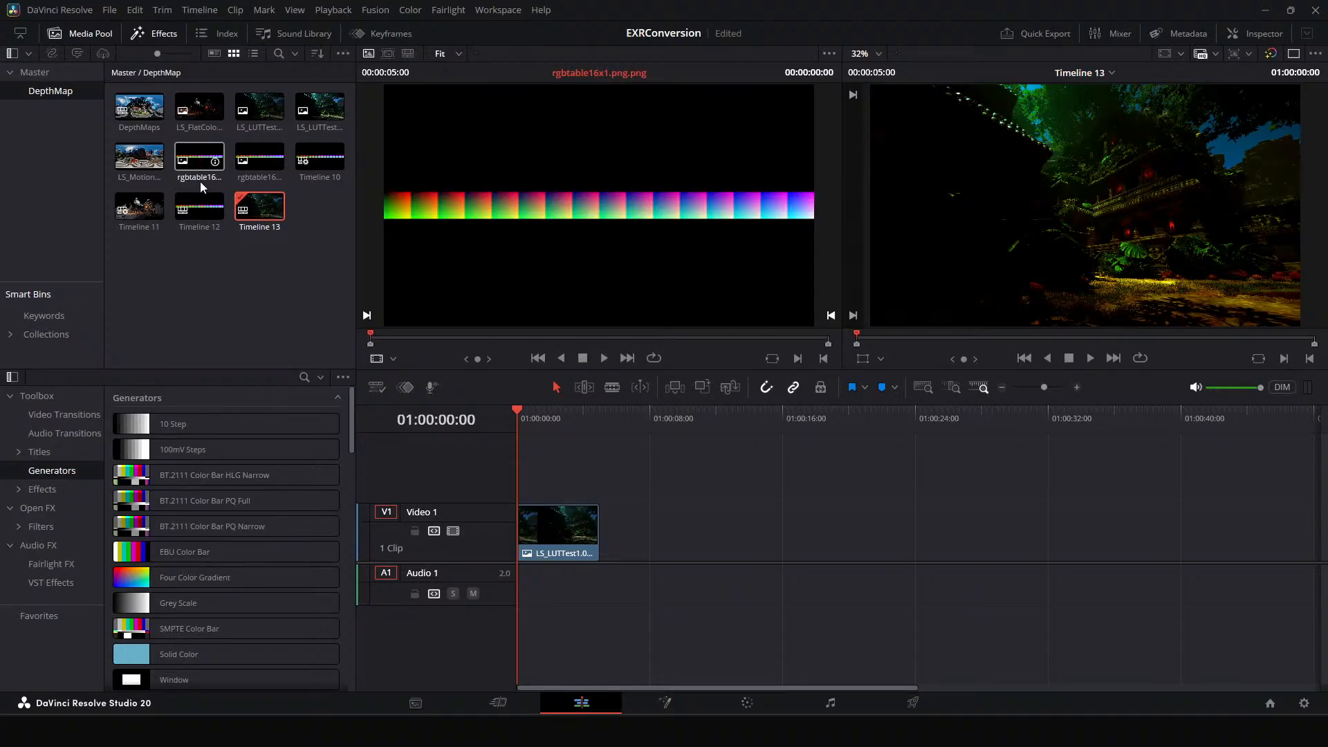
drag(206, 181, 652, 530)
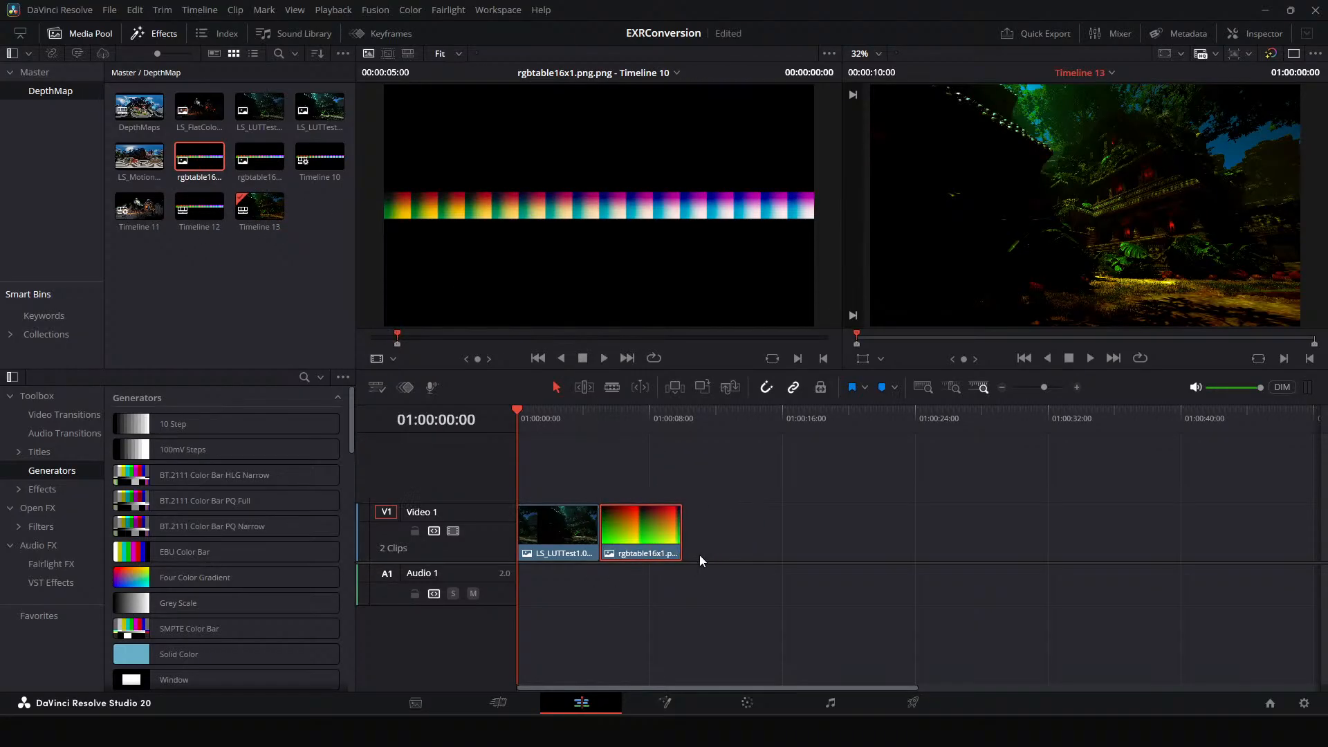
On the Color page, apply the EXR clip's grade to the rgbtable16x1 PNG clip.
click(747, 703)
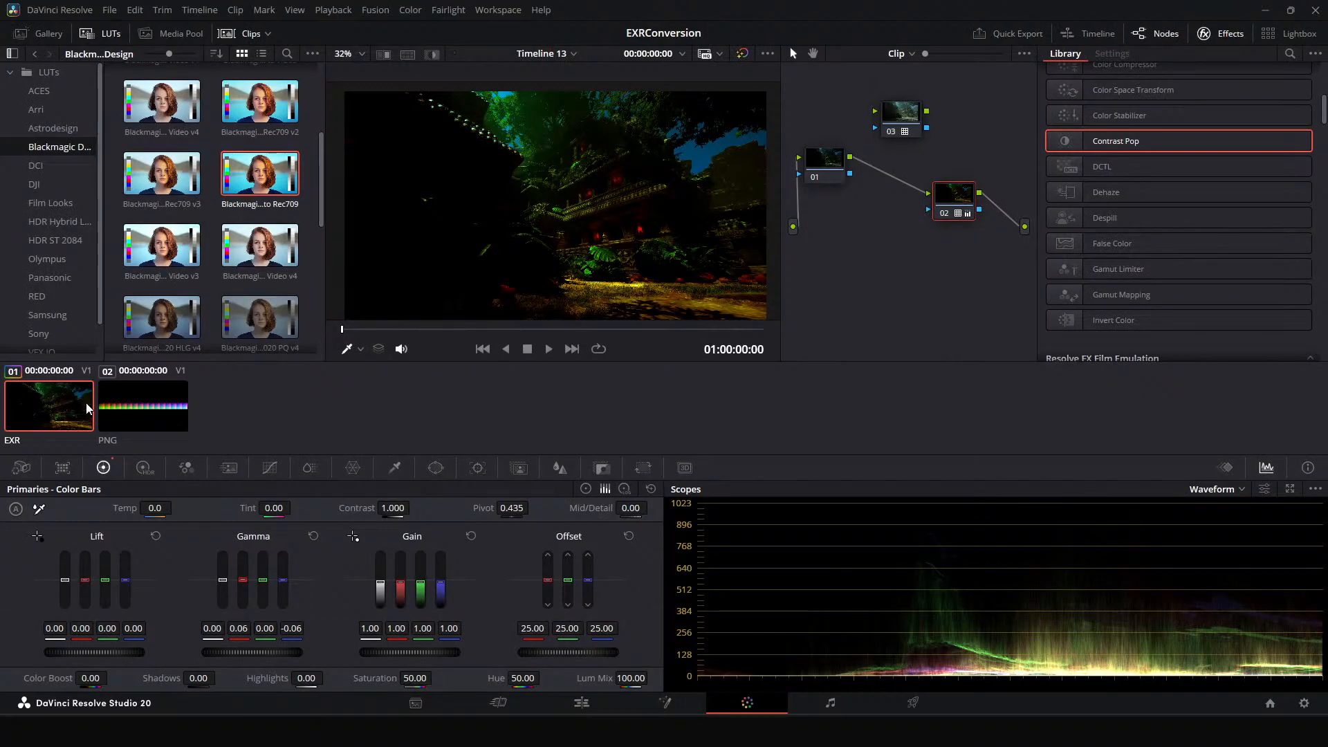
click(498, 9)
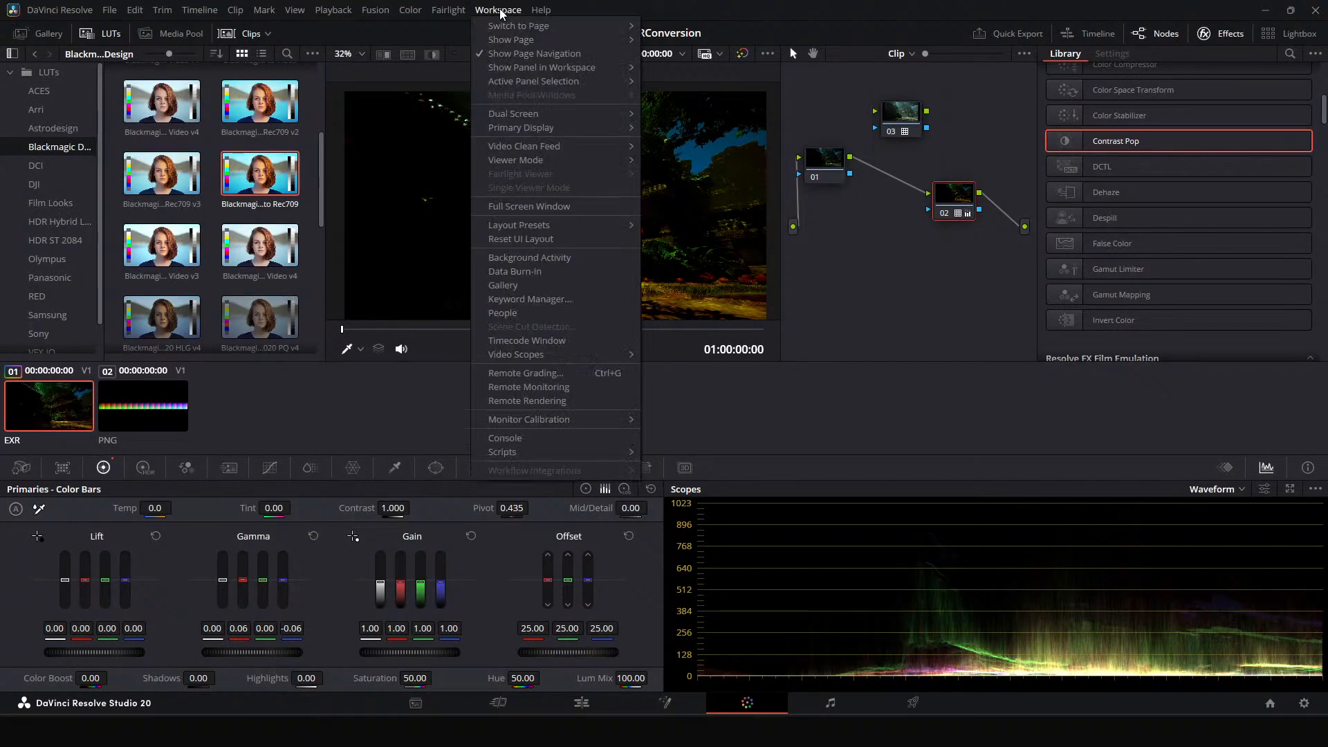
mouse_move(546, 69)
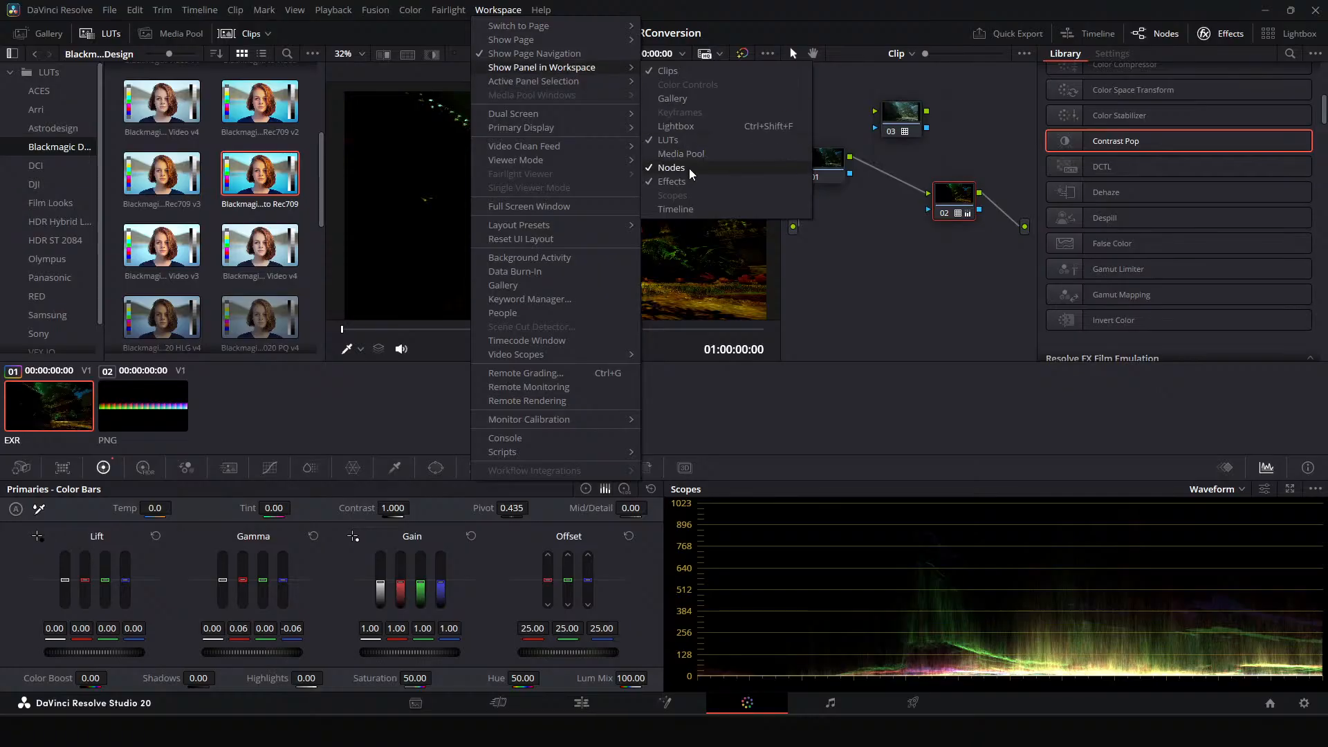
click(163, 424)
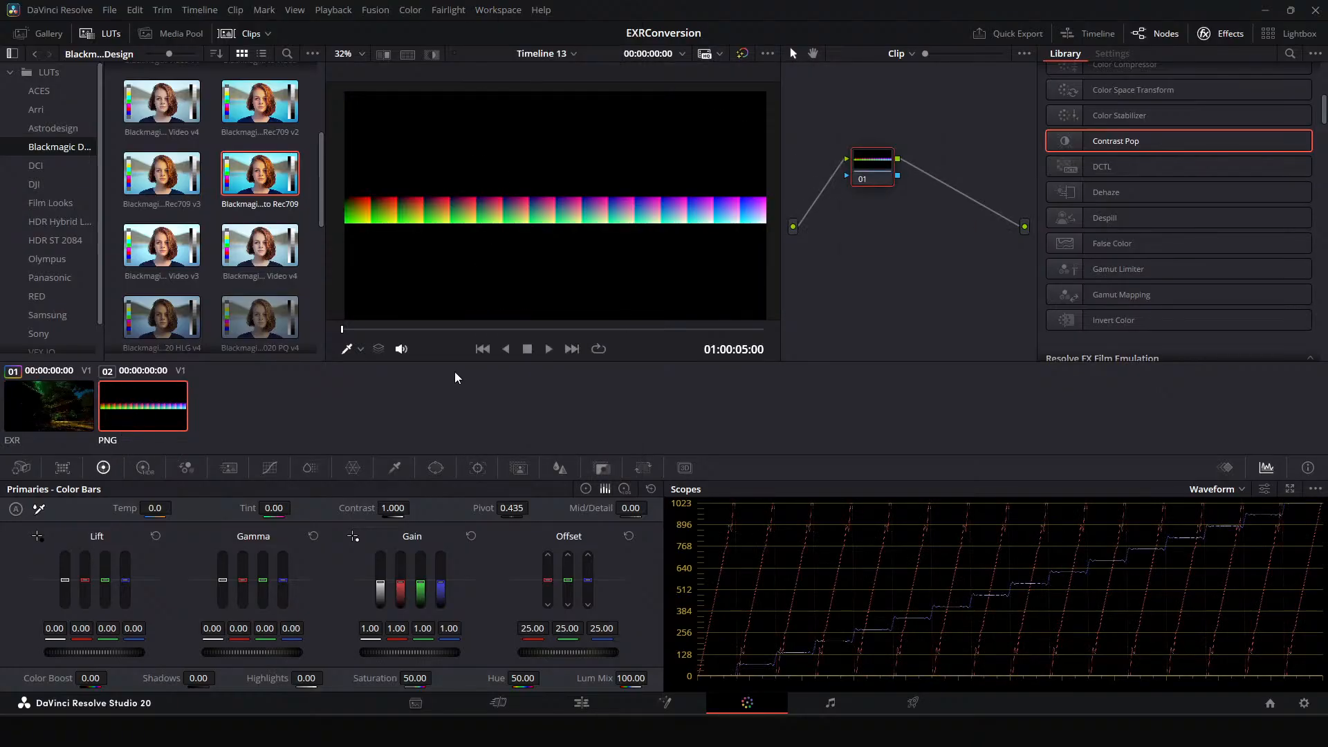
right_click(51, 409)
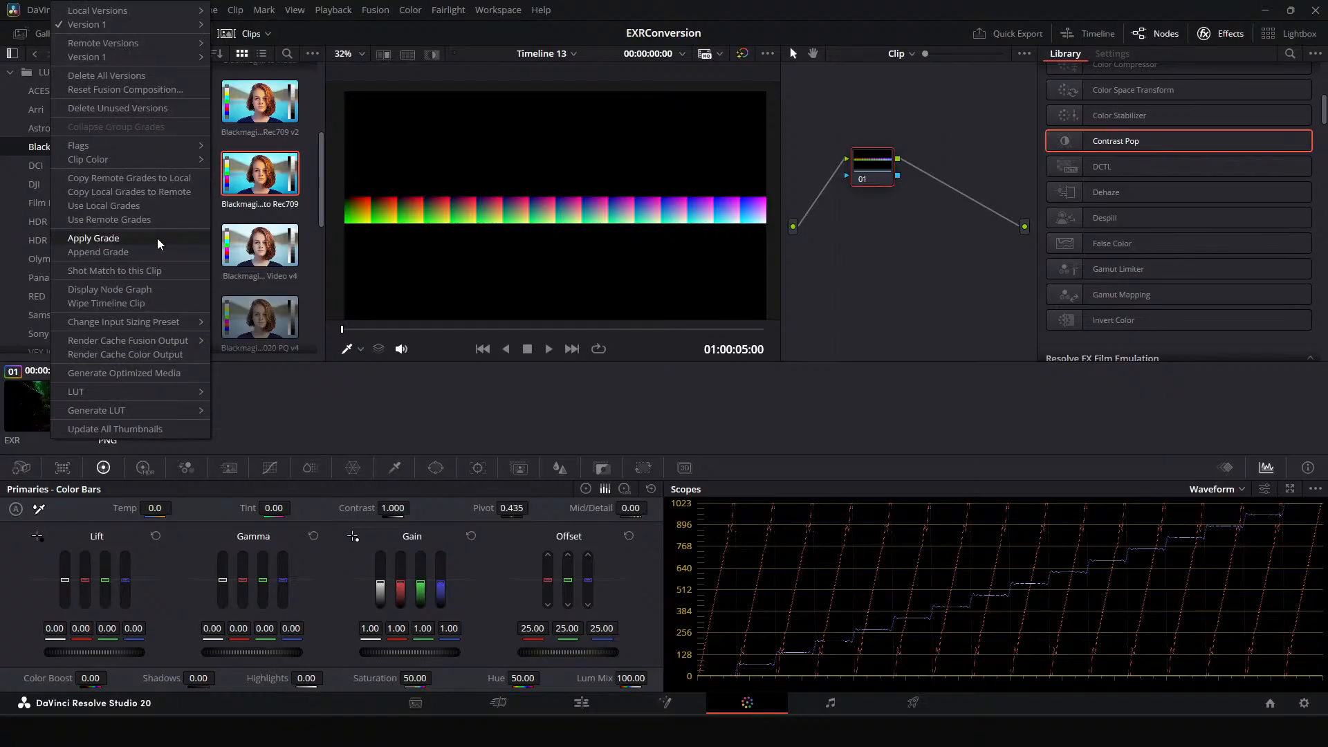
click(97, 238)
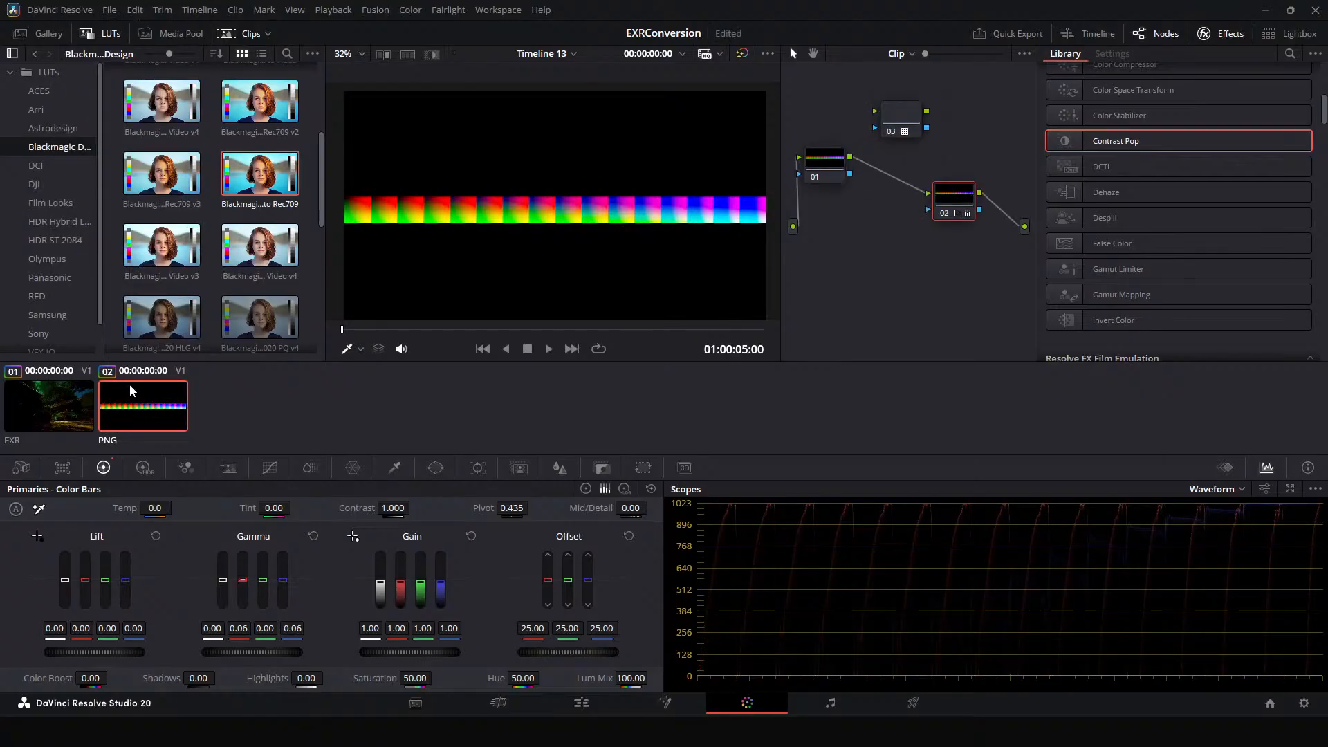
Check which LUT the PNG clip's active node carries and grab a still of the graded RGB table.
click(912, 126)
click(951, 203)
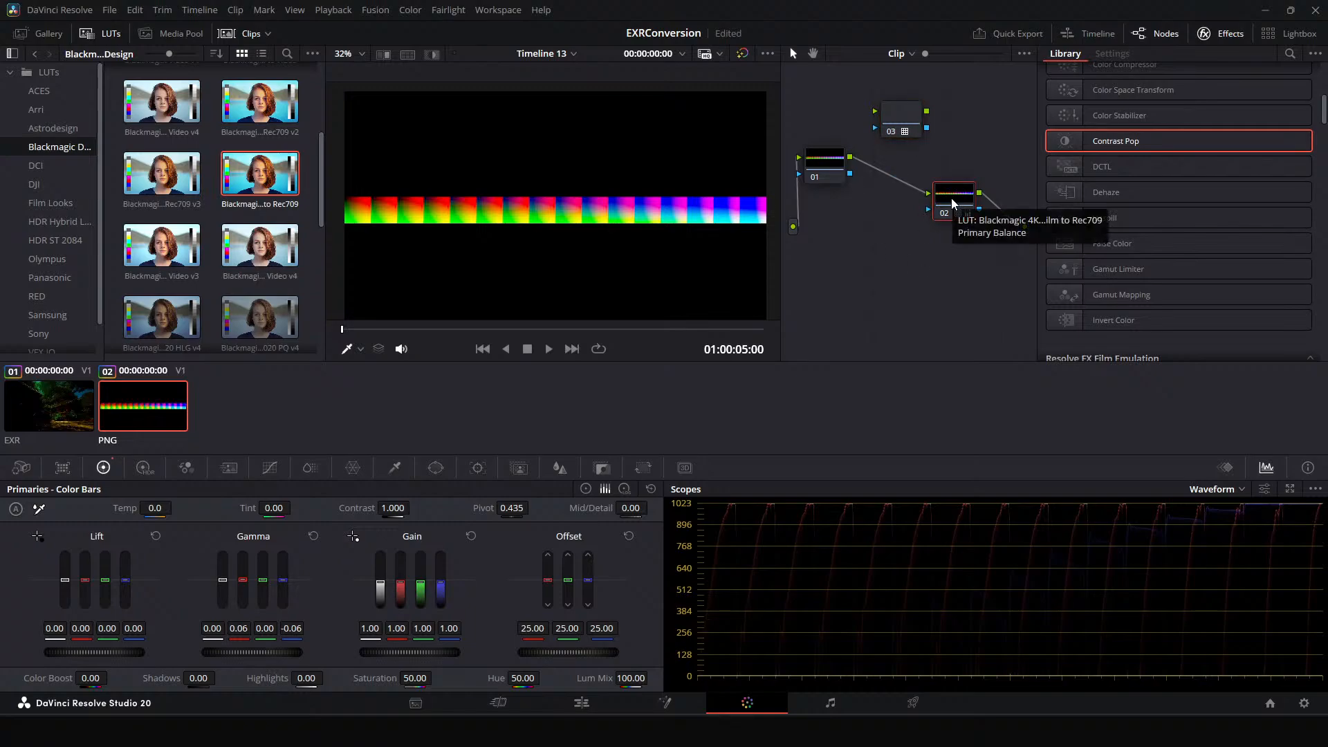
right_click(618, 228)
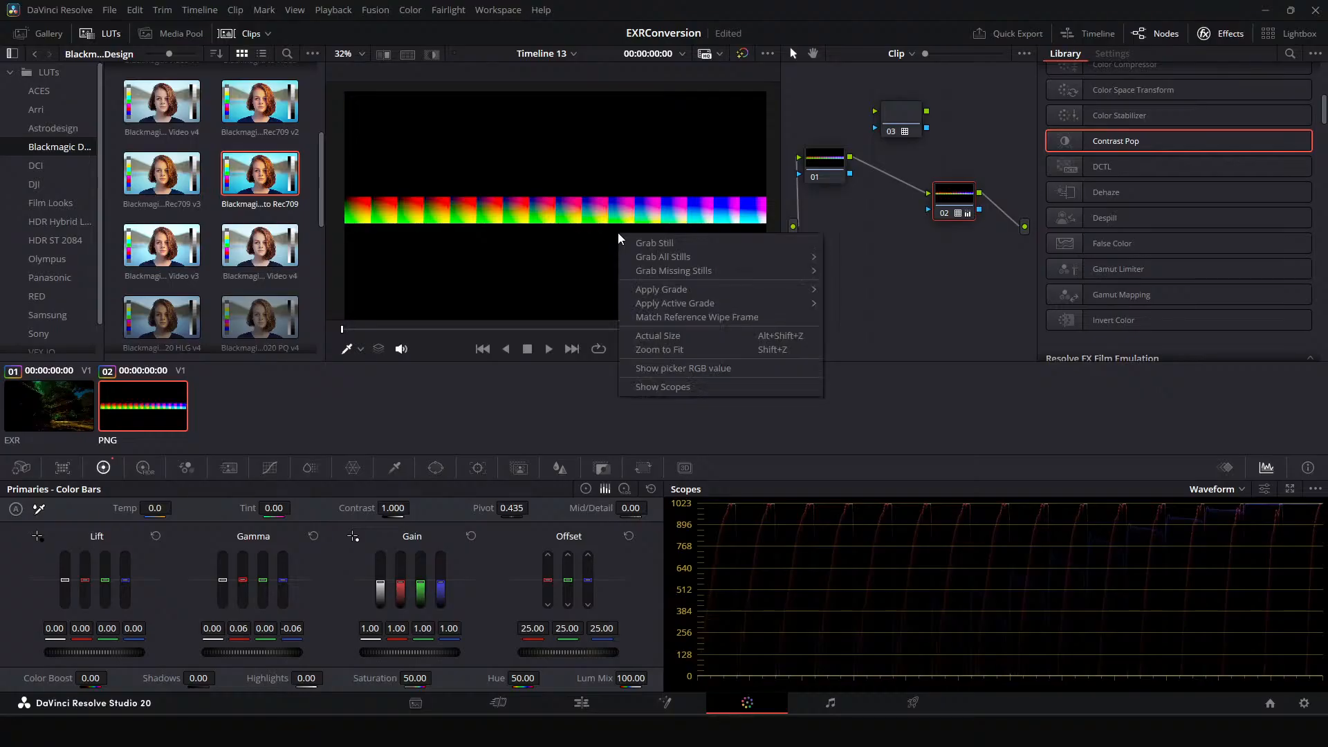
click(623, 242)
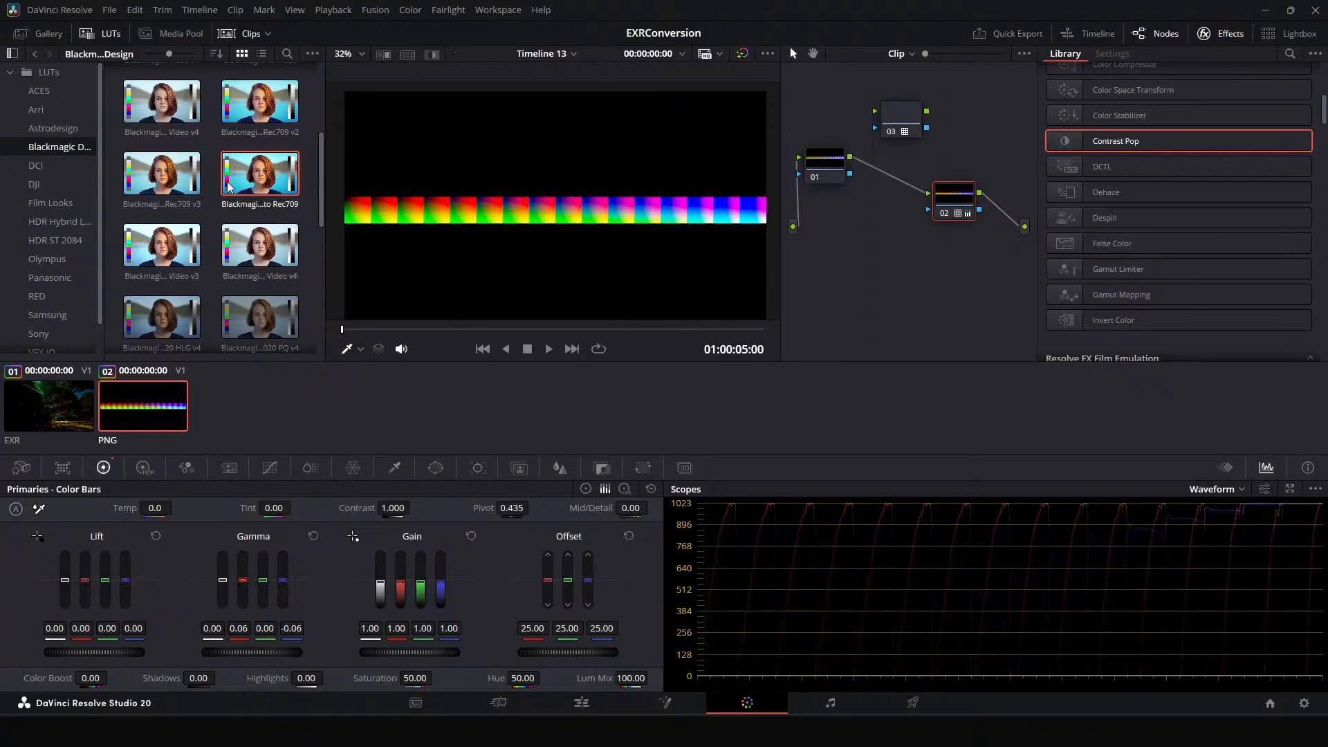
Delete all existing stills from the gallery.
click(39, 34)
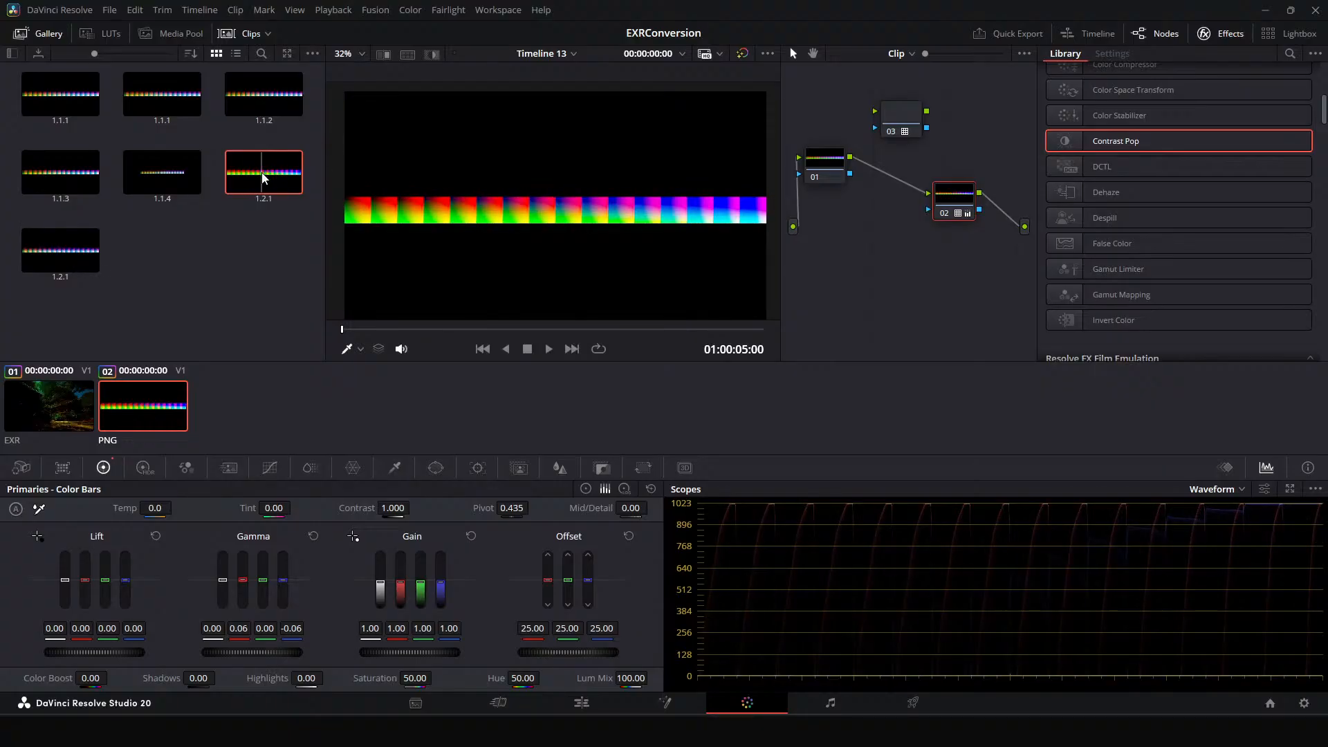
click(71, 105)
shift+click(65, 269)
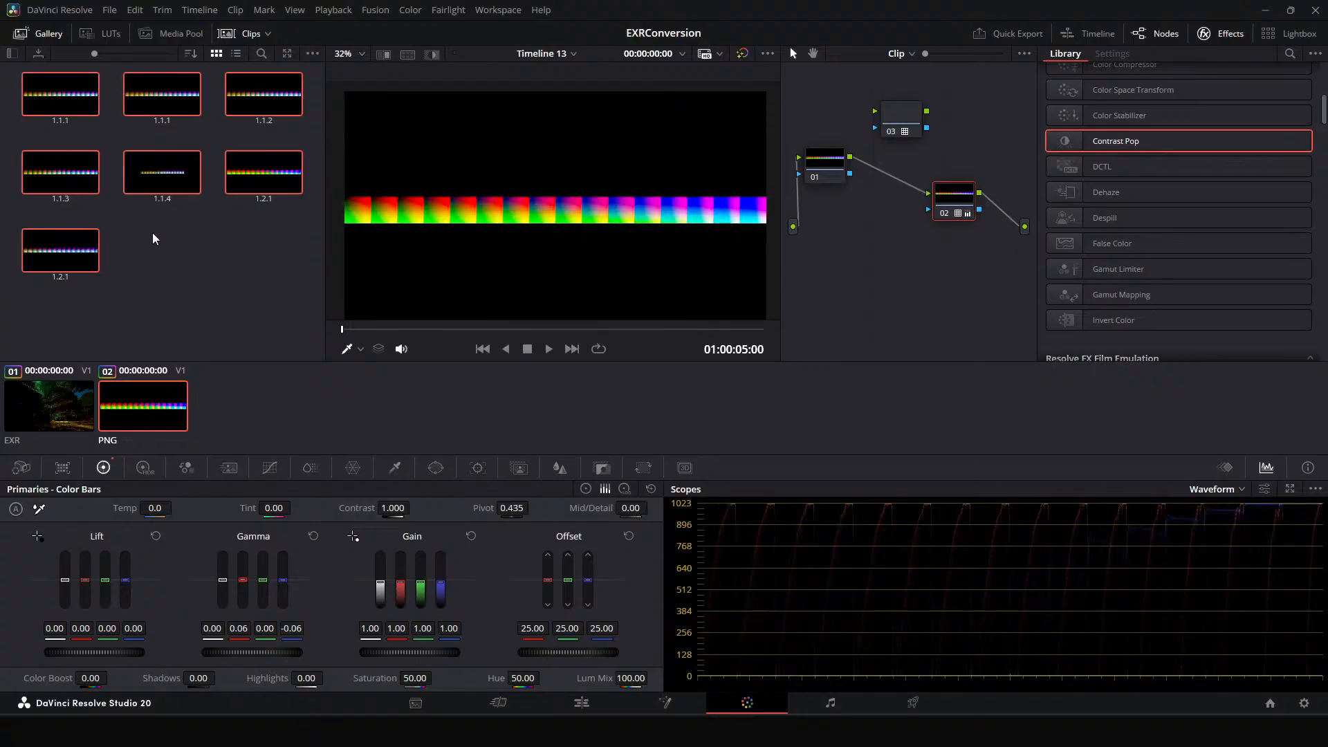
key(Delete)
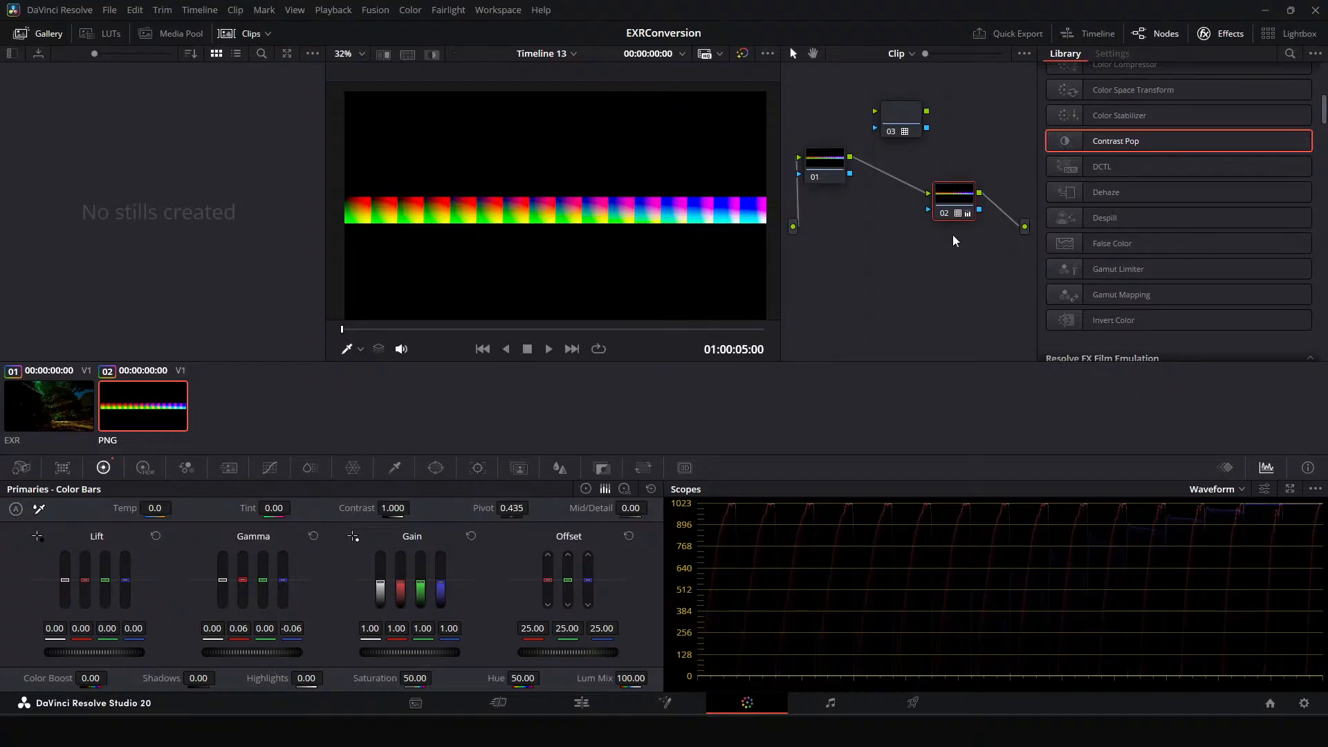
Grab a fresh still of the graded RGB table and export it to the LUTS folder as a JPEG named HihgSaturationColours.
right_click(534, 203)
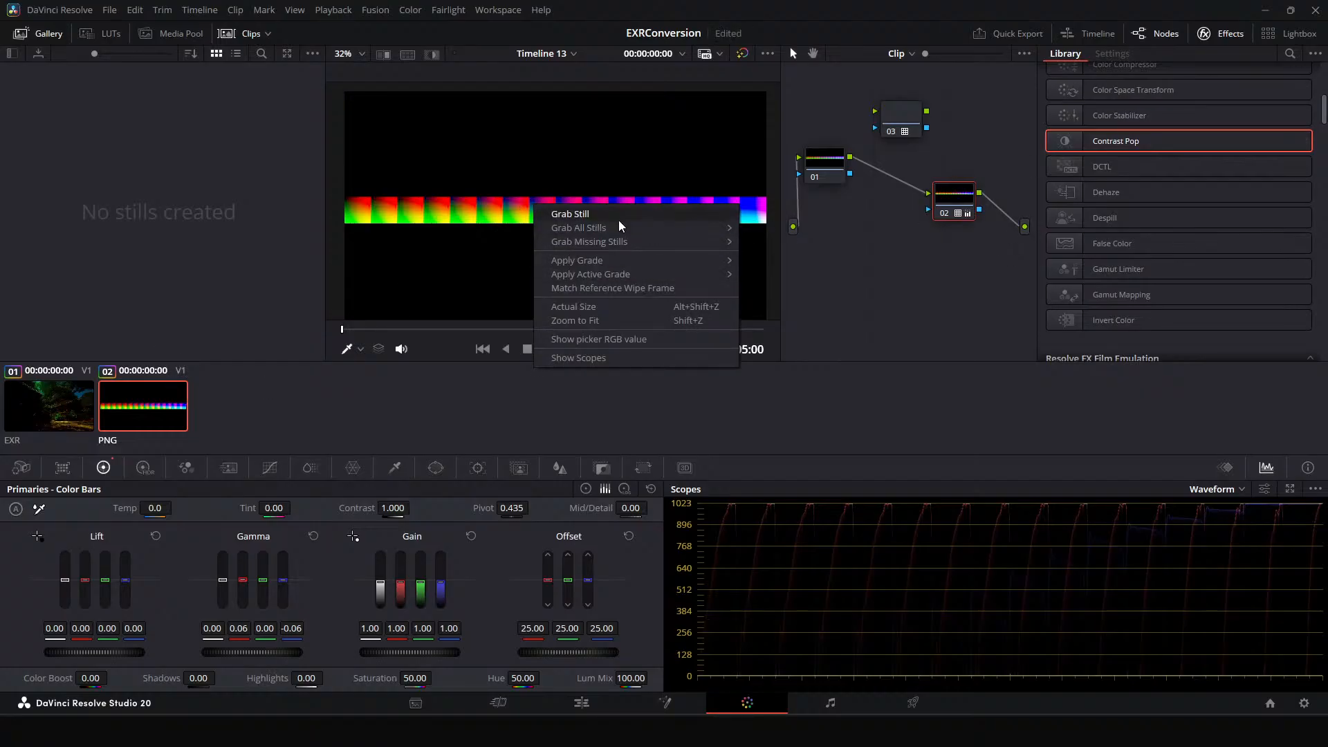
click(623, 225)
right_click(72, 86)
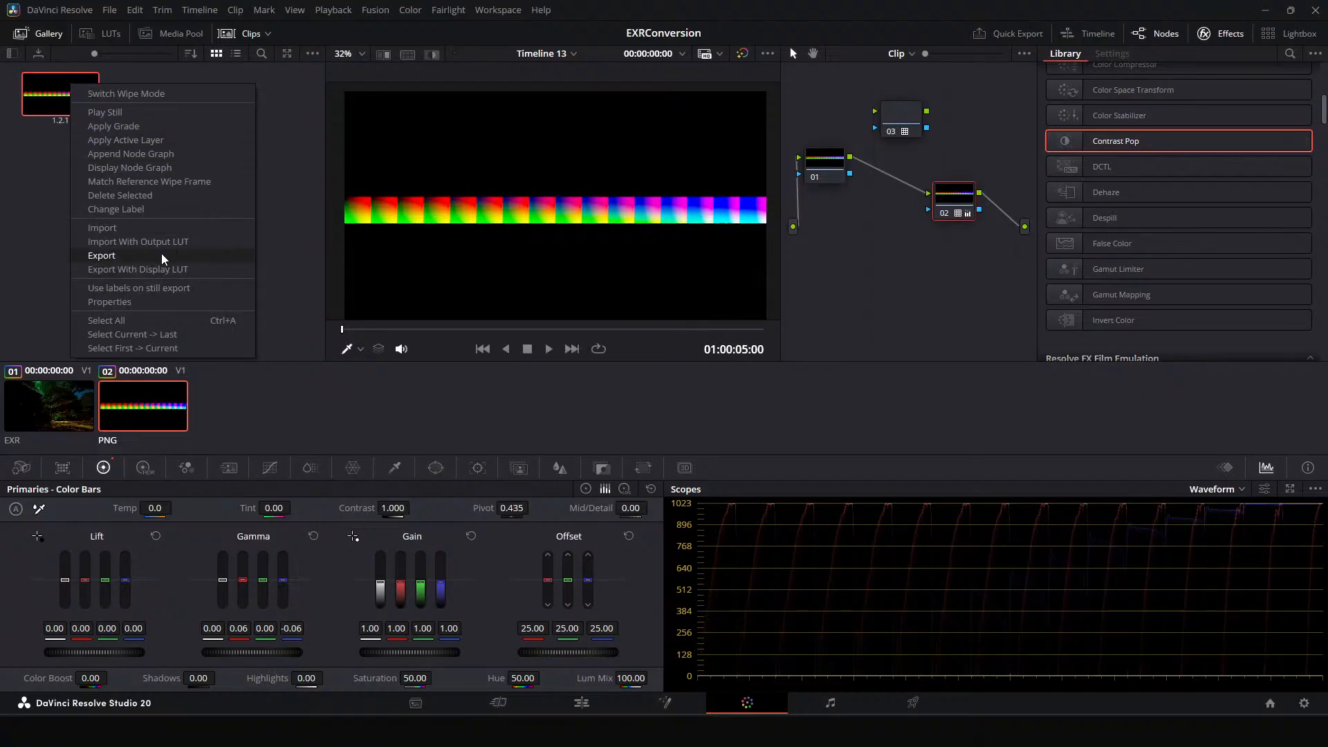
click(124, 257)
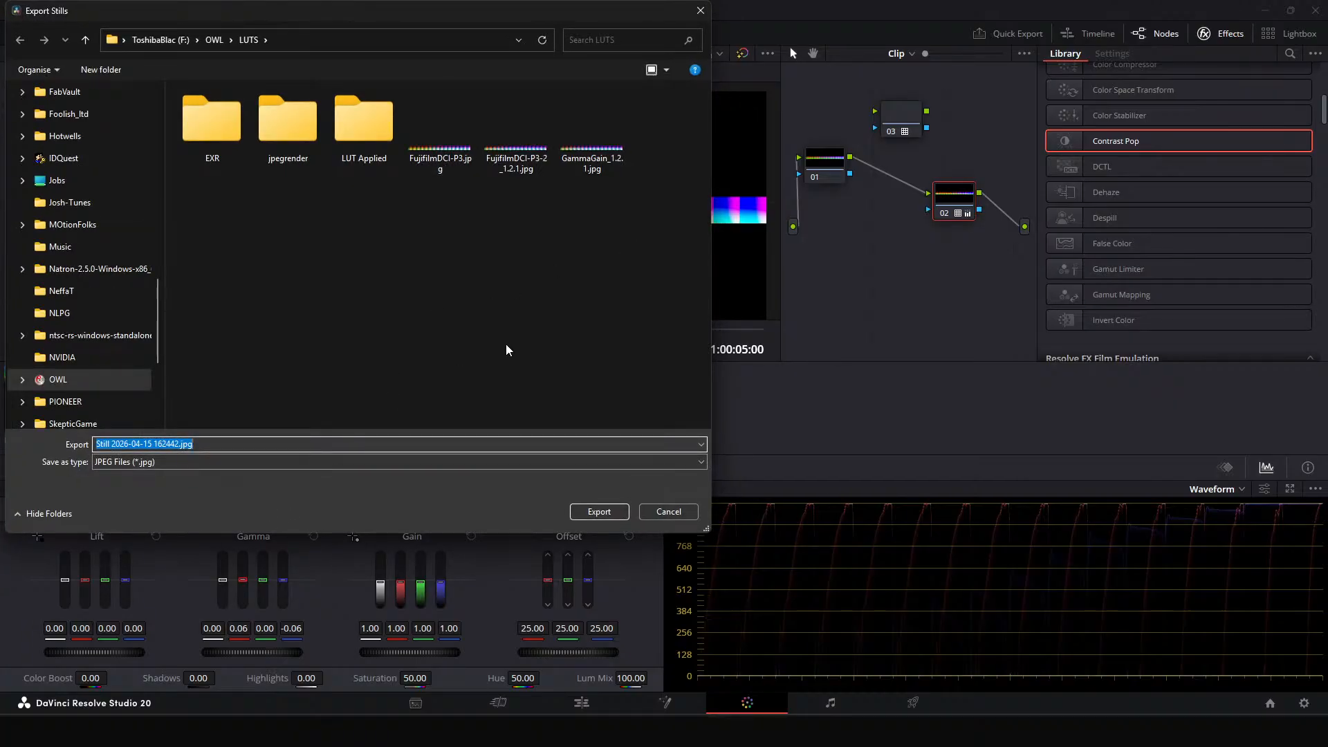
text(HihgSaturatio)
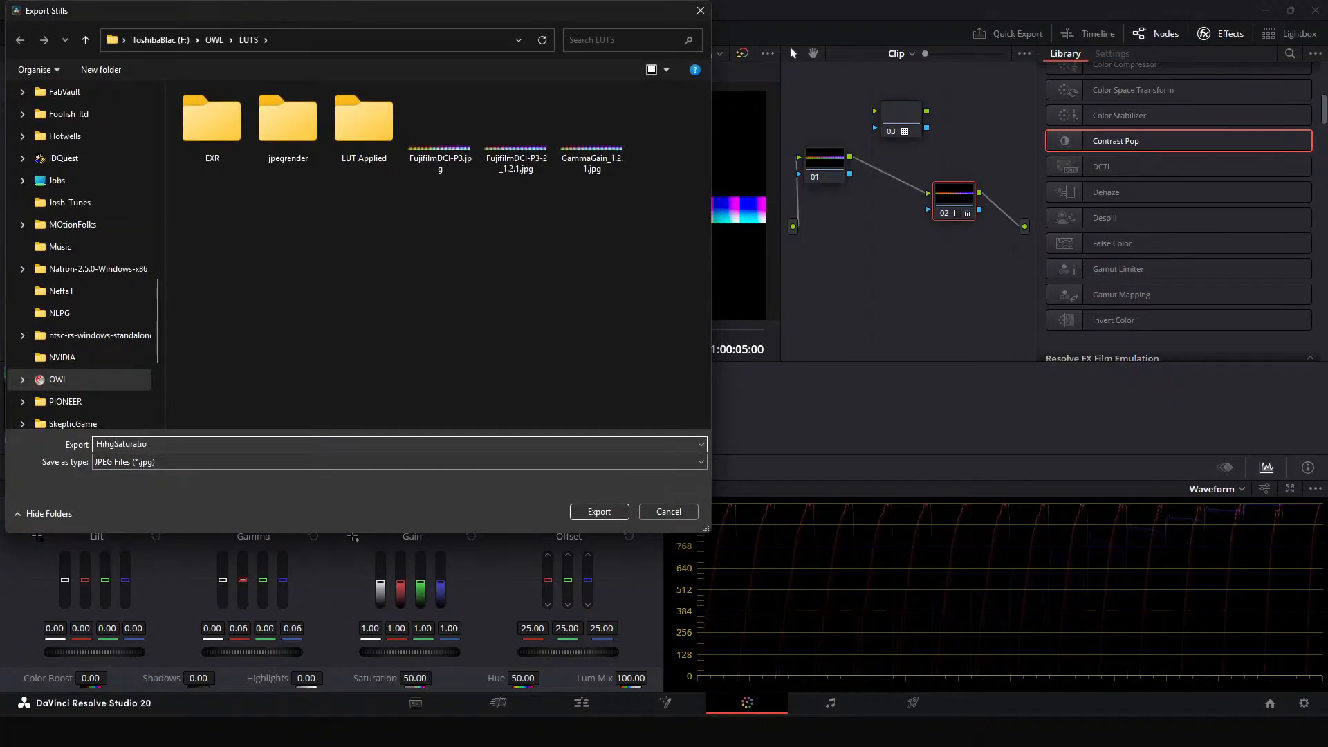
text(nColor)
key(Return)
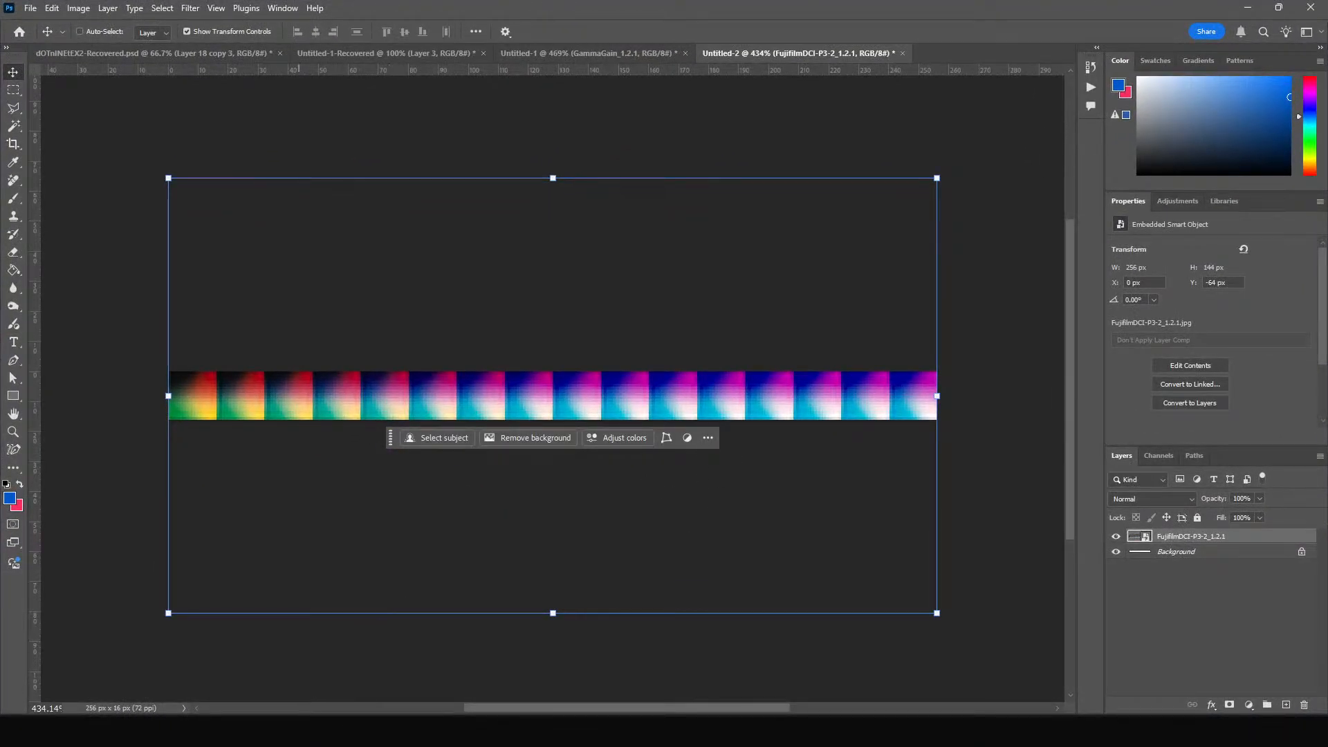
In Photoshop, place HihgSaturationColours_1.2.1.jpg in the 256 x 16 px document and scale it from its centre to 256 px wide.
mouse_move(298, 735)
click(337, 688)
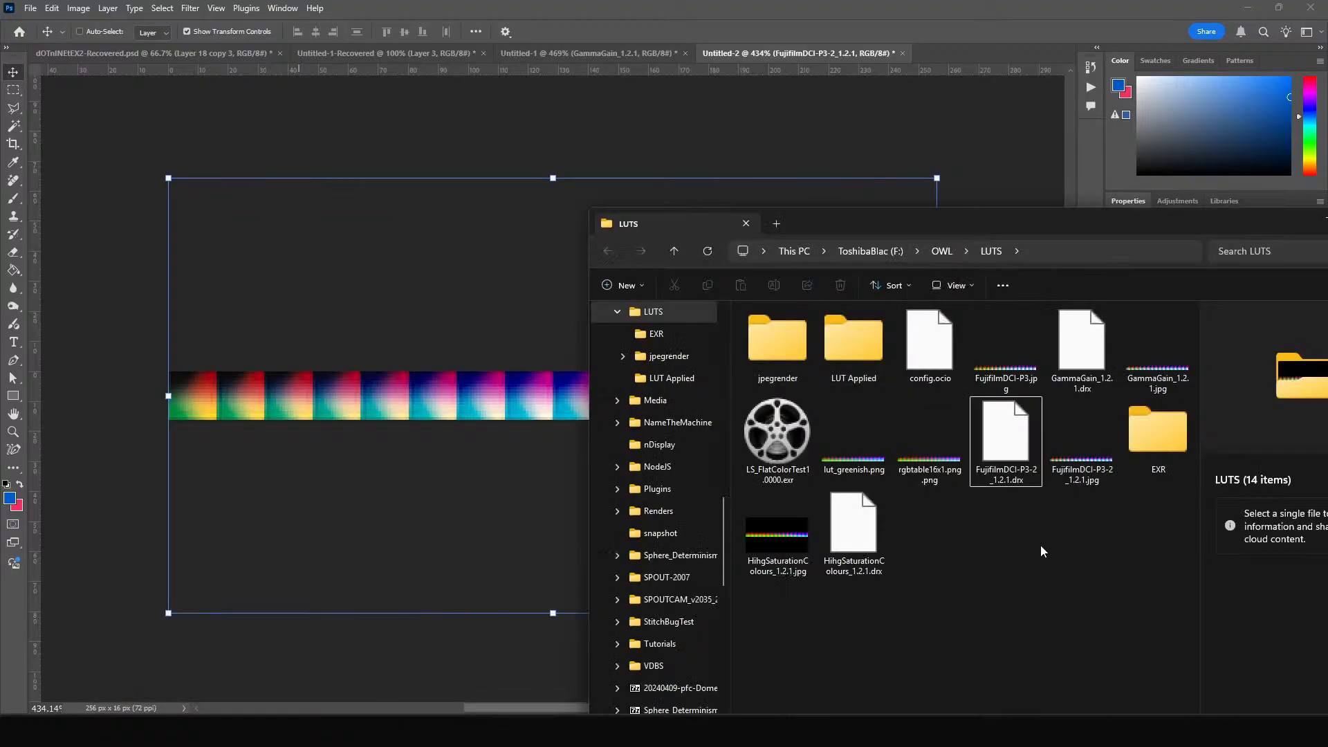
drag(777, 538, 510, 427)
alt+drag(593, 407, 938, 398)
key(Return)
Save a JPEG copy of the cropped table over HihgSaturationColours_1.2.1.jpg at quality 8.
key(ctrl+alt+s)
click(222, 404)
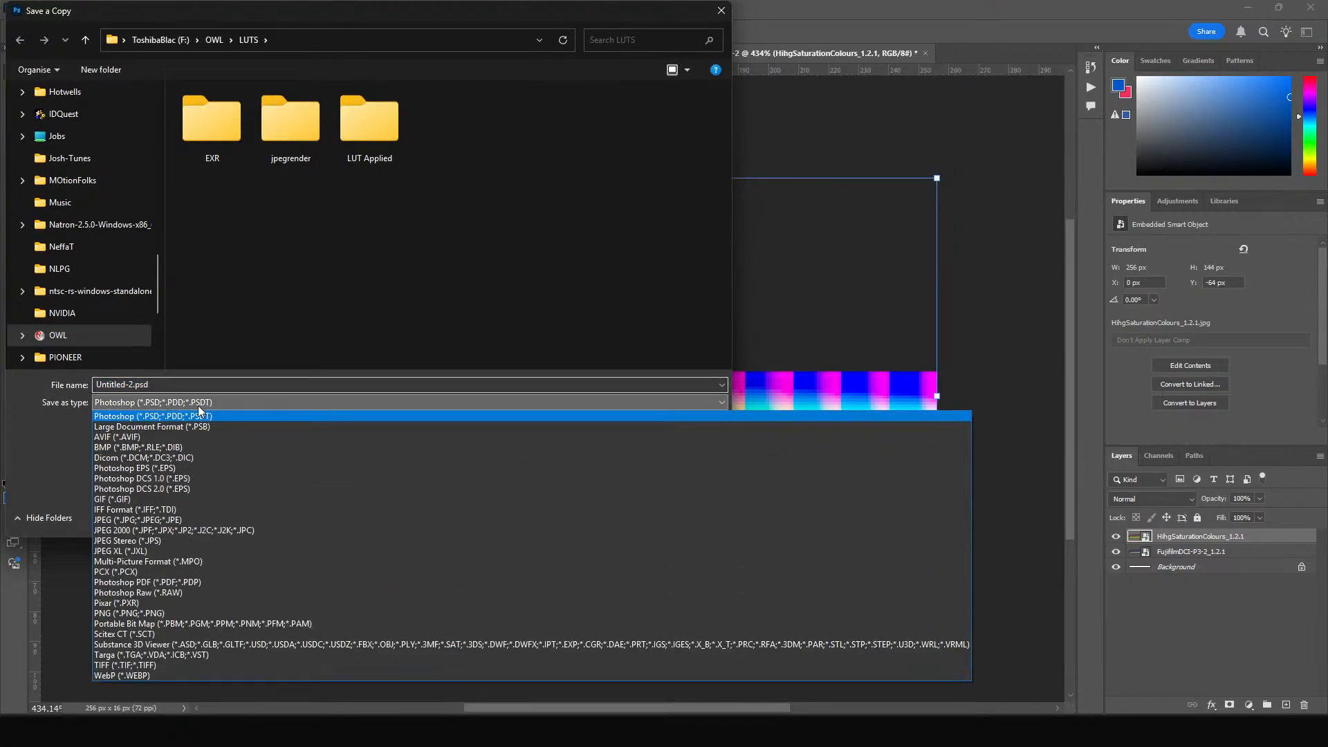
click(174, 524)
click(679, 150)
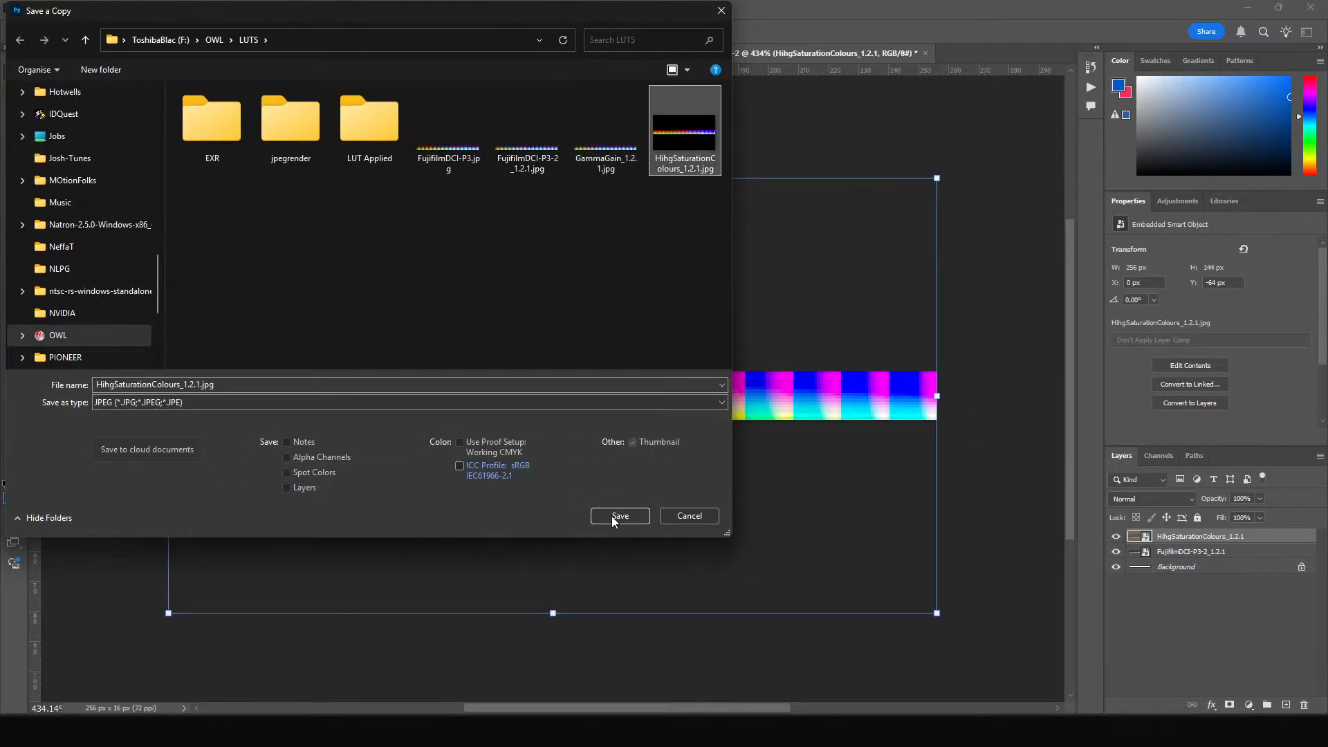
click(620, 515)
click(694, 361)
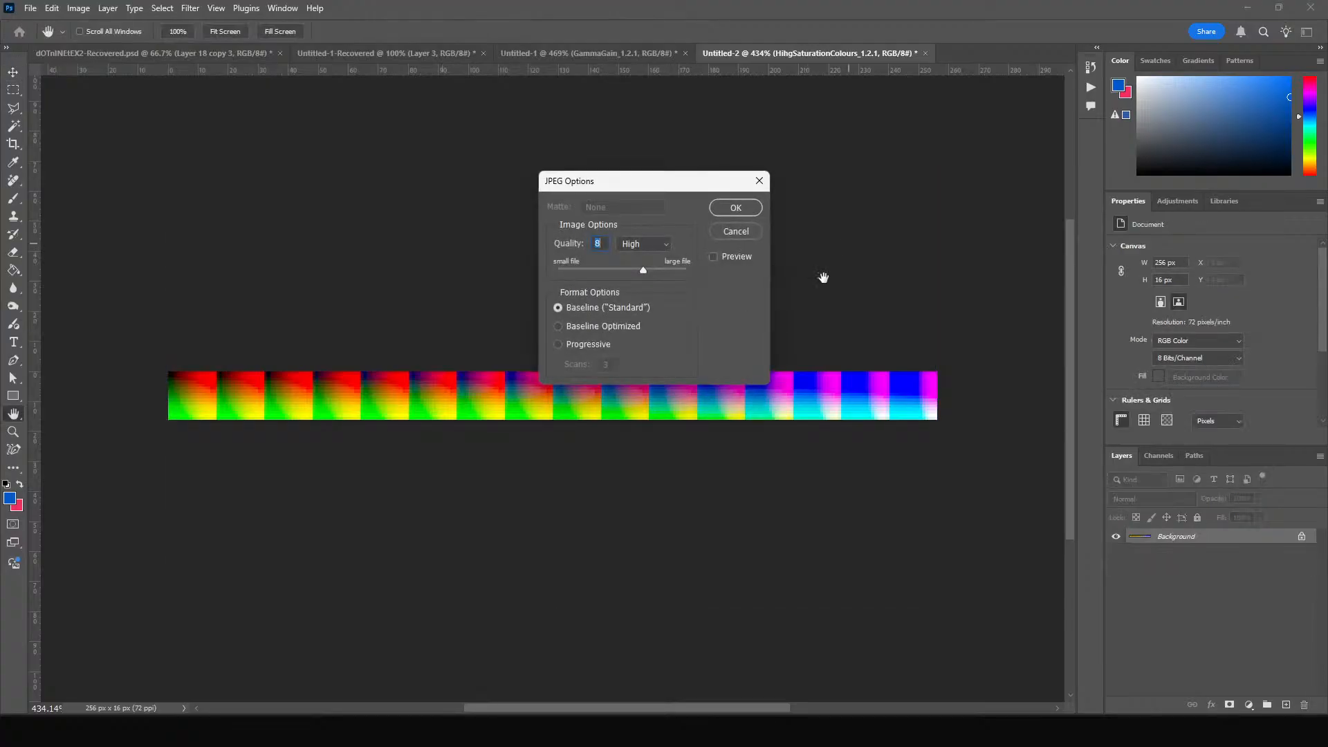
click(735, 208)
Switch to the Unreal Editor and import HihgSaturationColours_1.2.1.jpg from the LUTS folder into the project's LUTs content folder.
click(1247, 8)
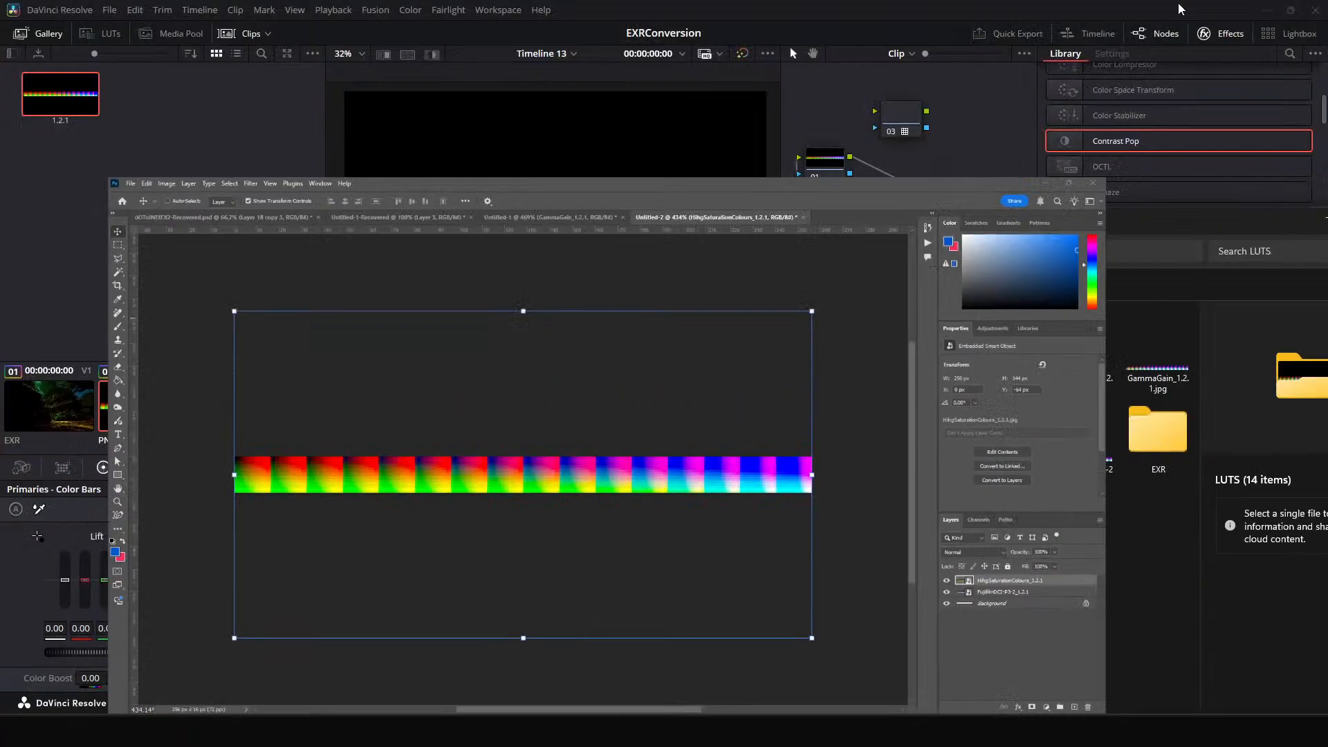
mouse_move(571, 729)
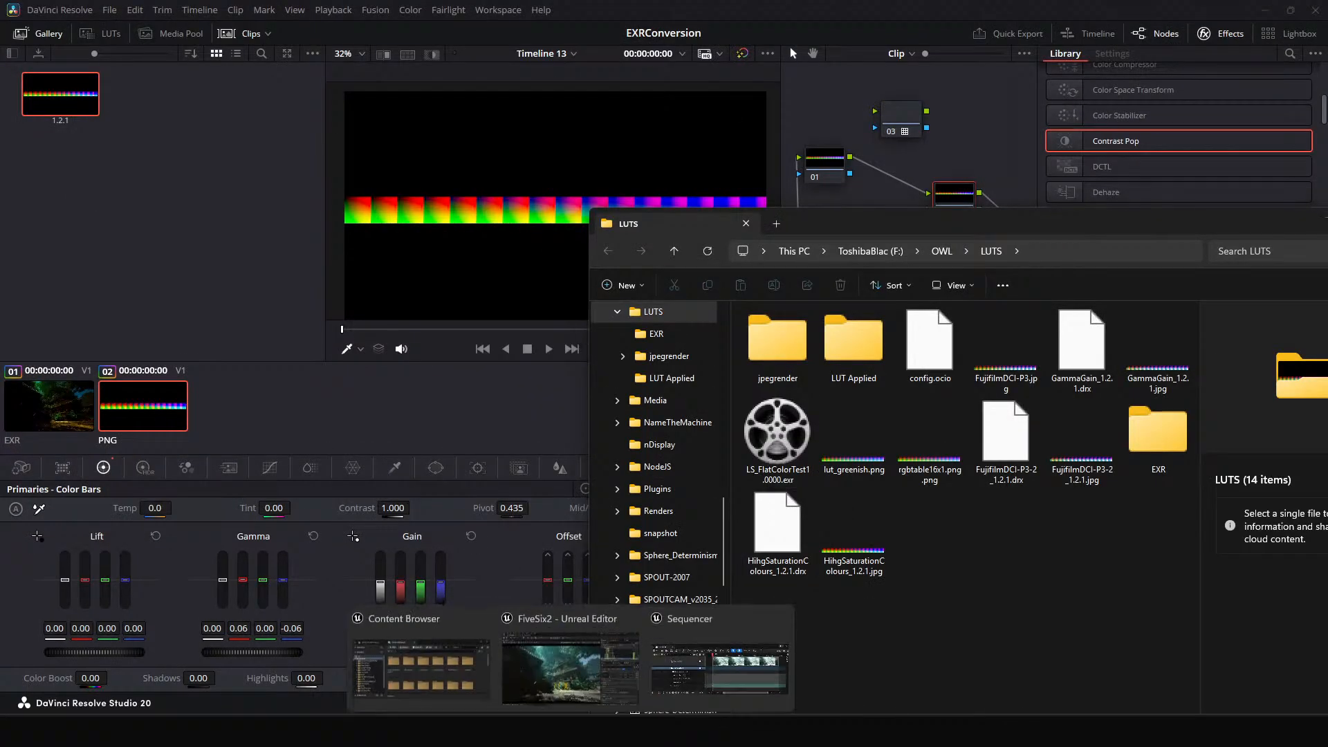
click(593, 691)
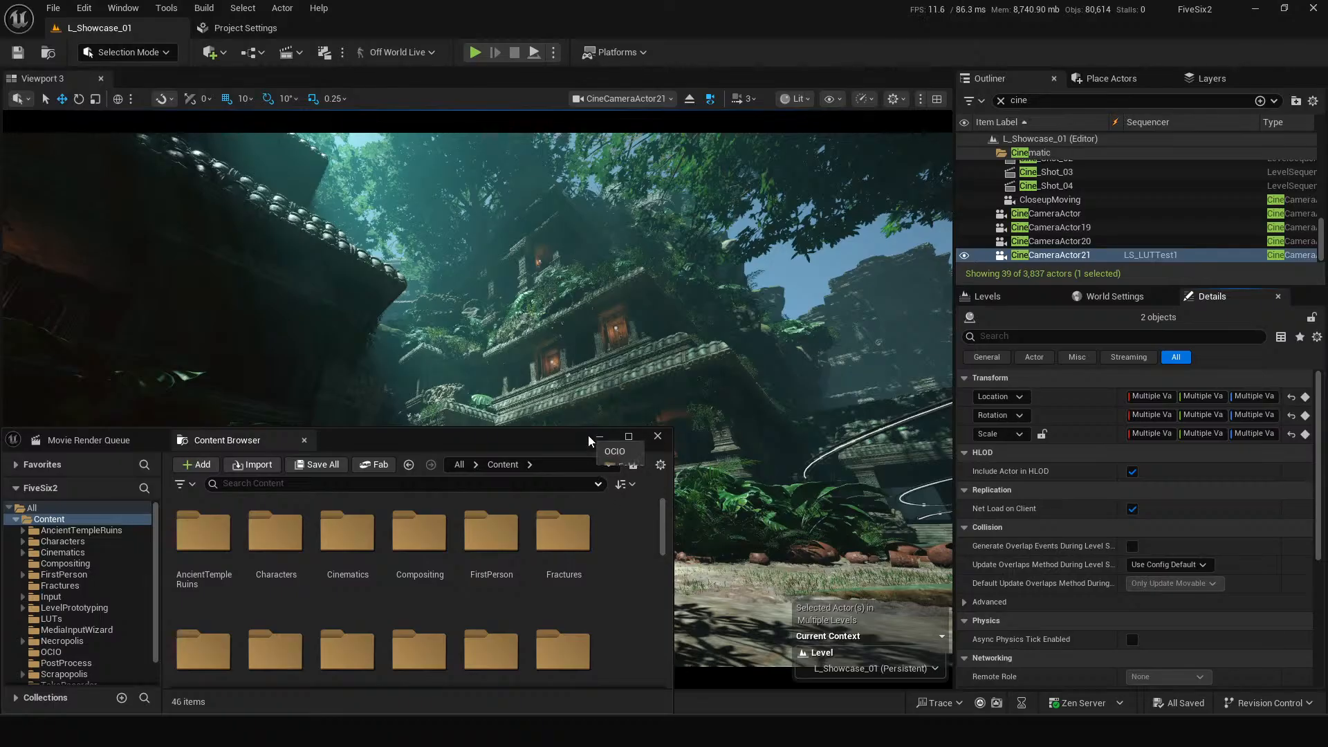
click(548, 585)
scroll(450, 581, down, 5)
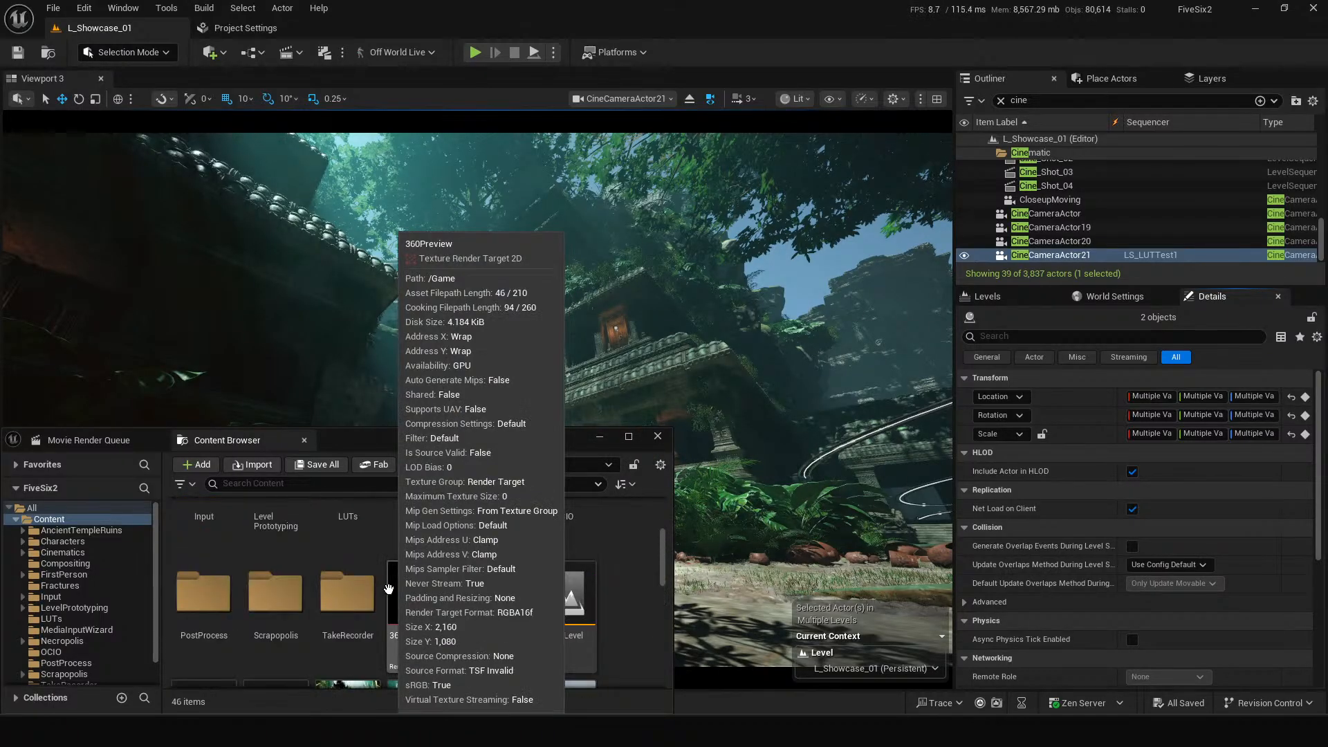
scroll(354, 567, up, 1)
double_click(349, 554)
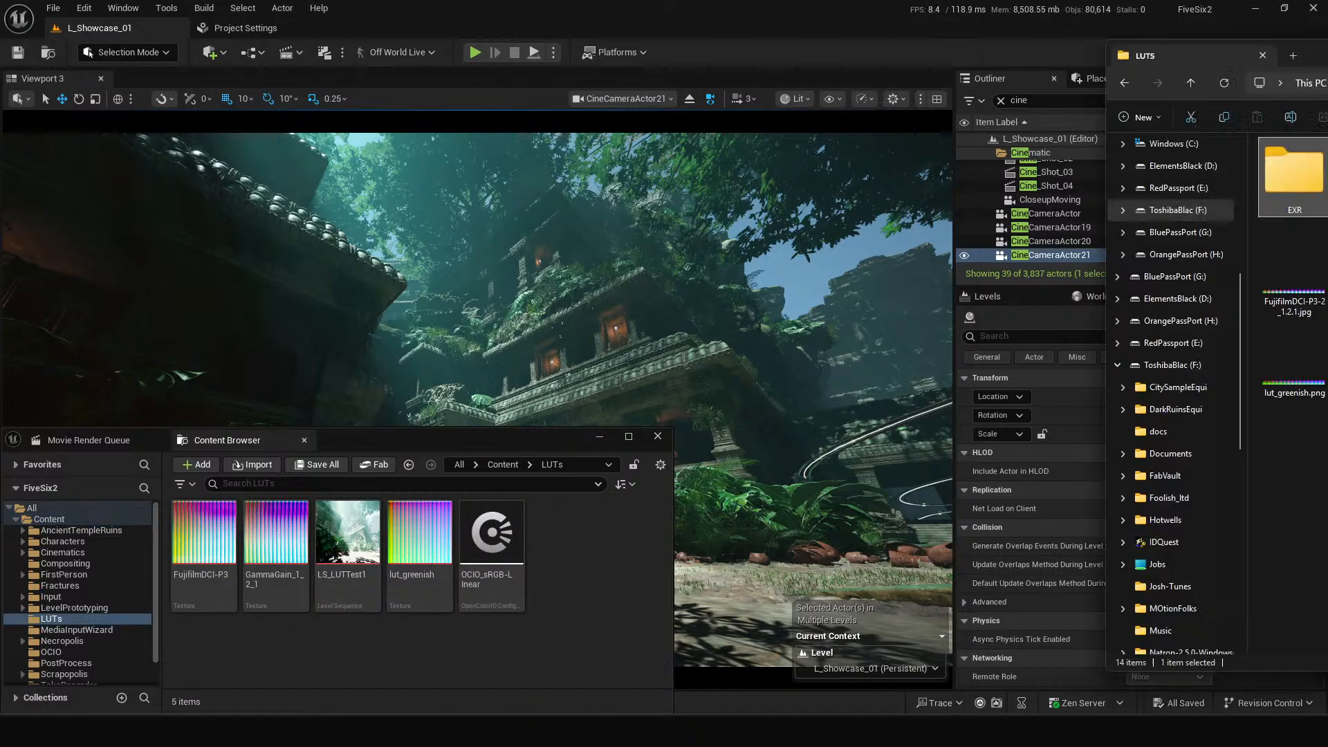
key(alt+Tab)
drag(1134, 305, 567, 584)
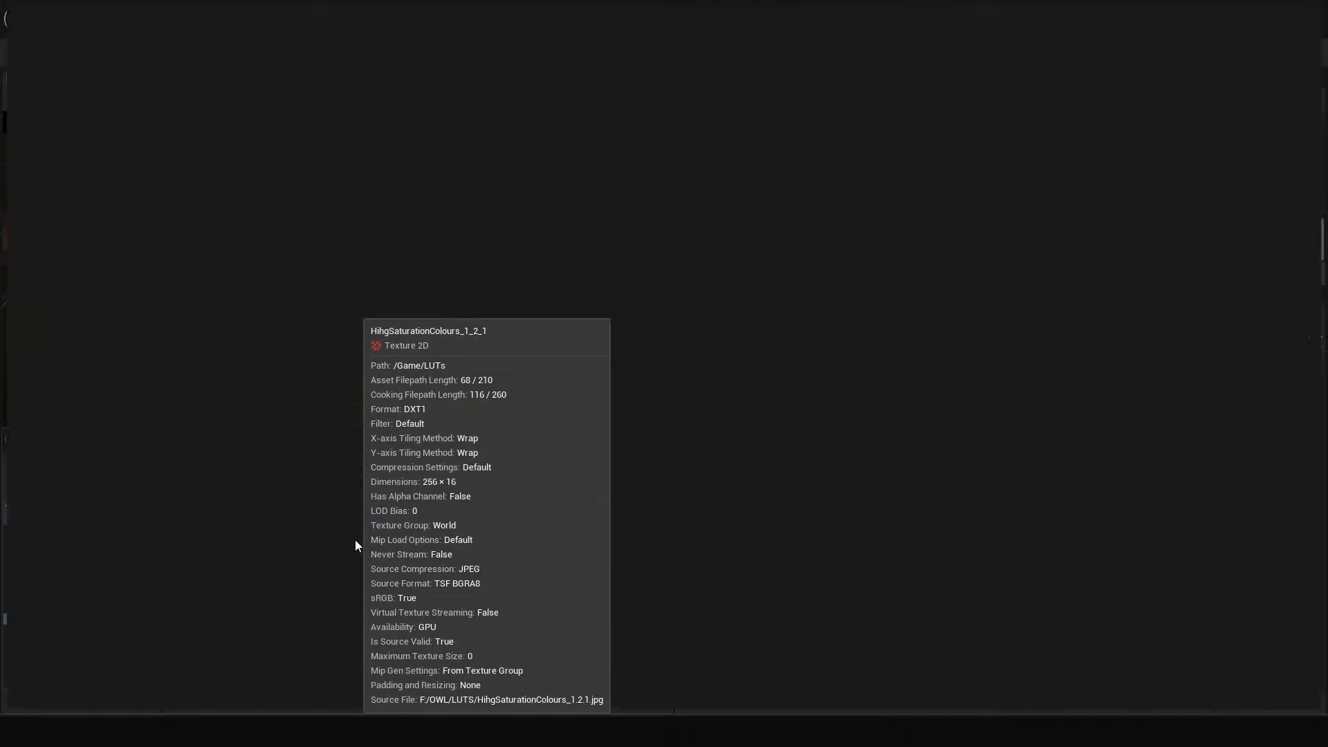
Open the imported HihgSaturationColours_1_2_1 texture and set its Mip Gen Settings to NoMipmaps and Texture Group to ColorLookupTable.
double_click(355, 539)
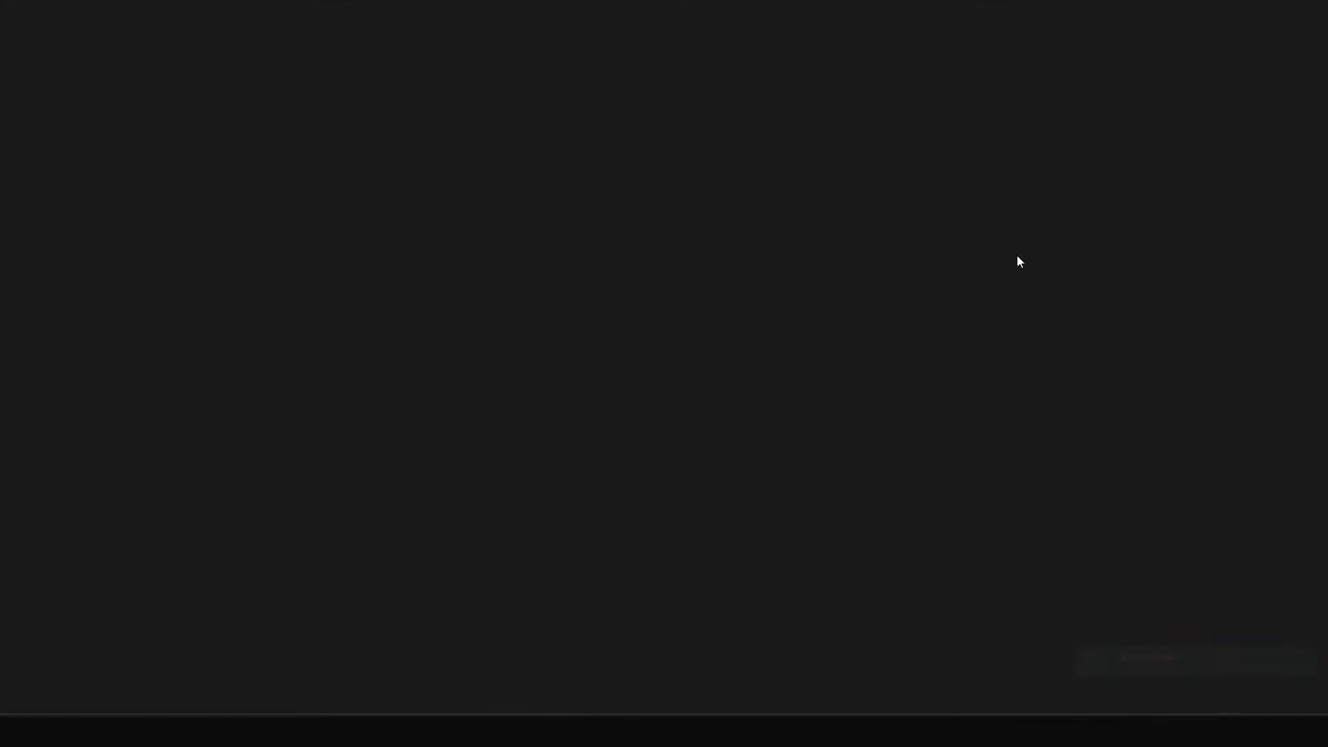
click(993, 260)
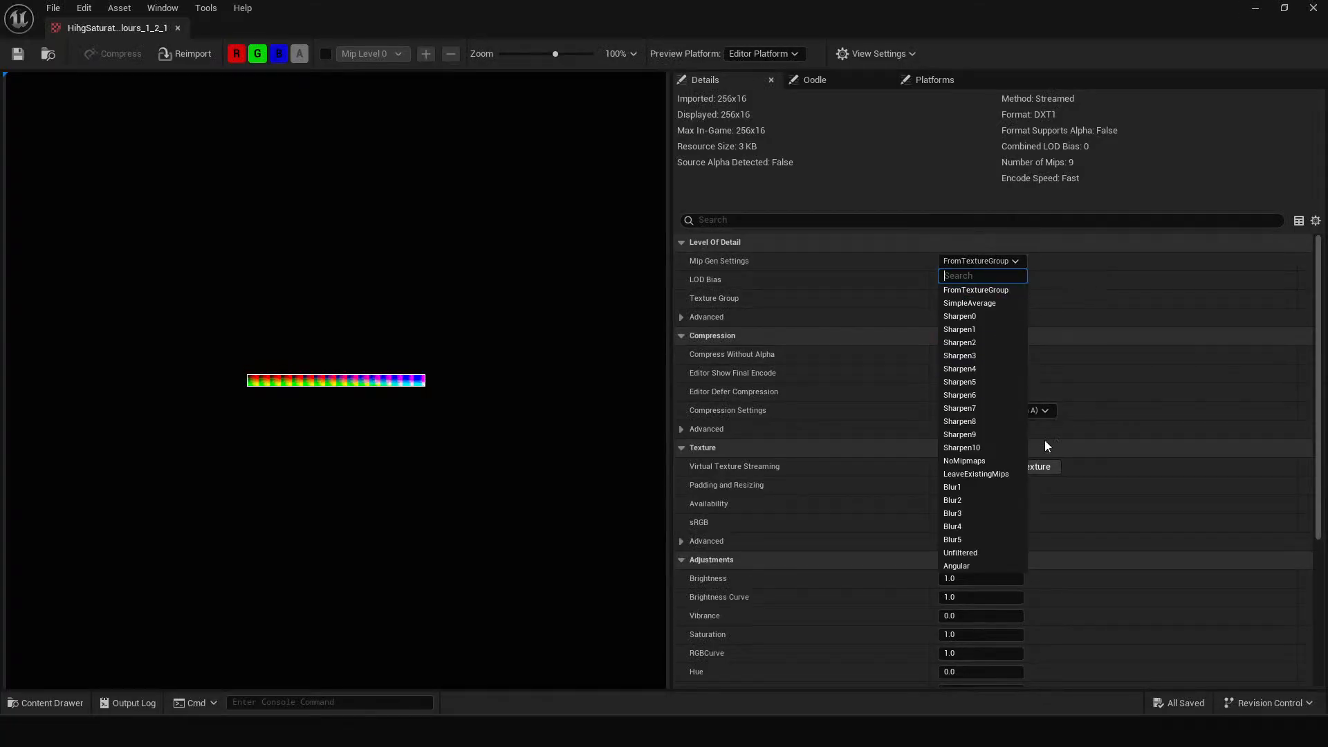
text(mip)
click(965, 290)
click(979, 298)
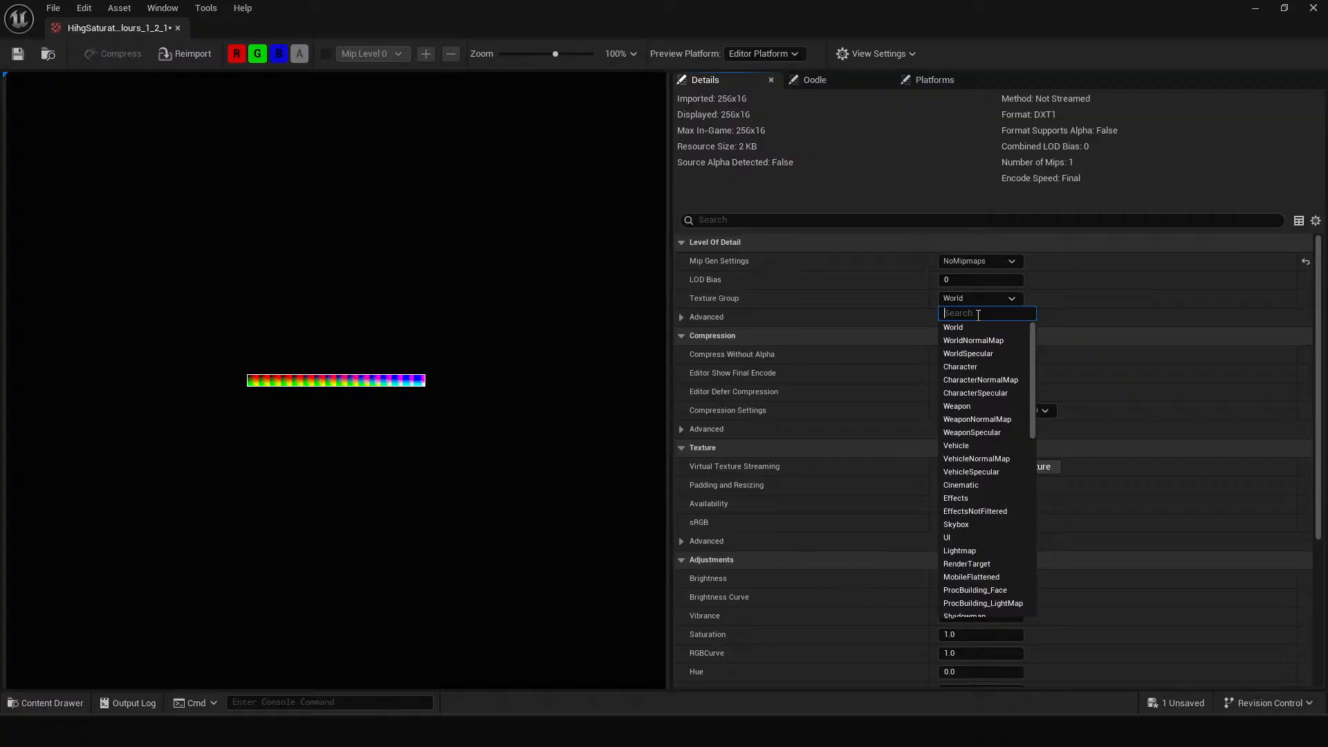
text(color)
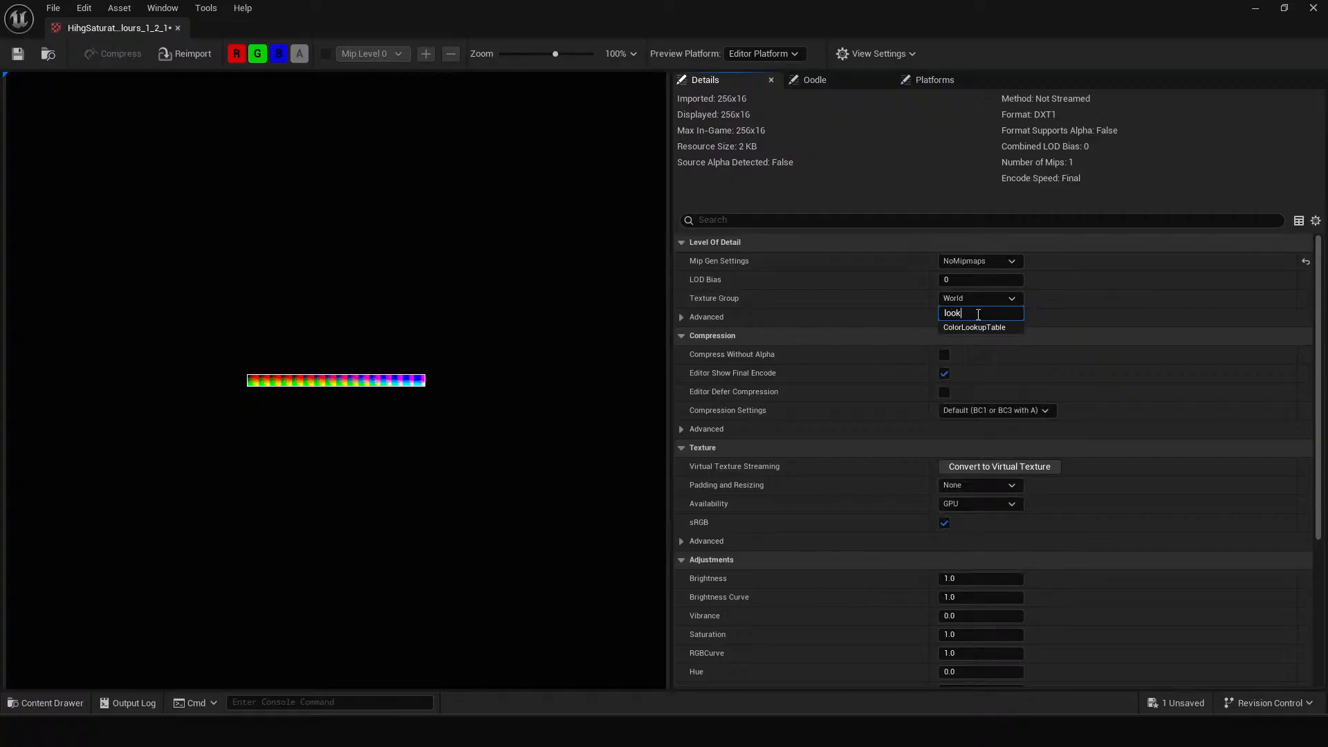
click(965, 327)
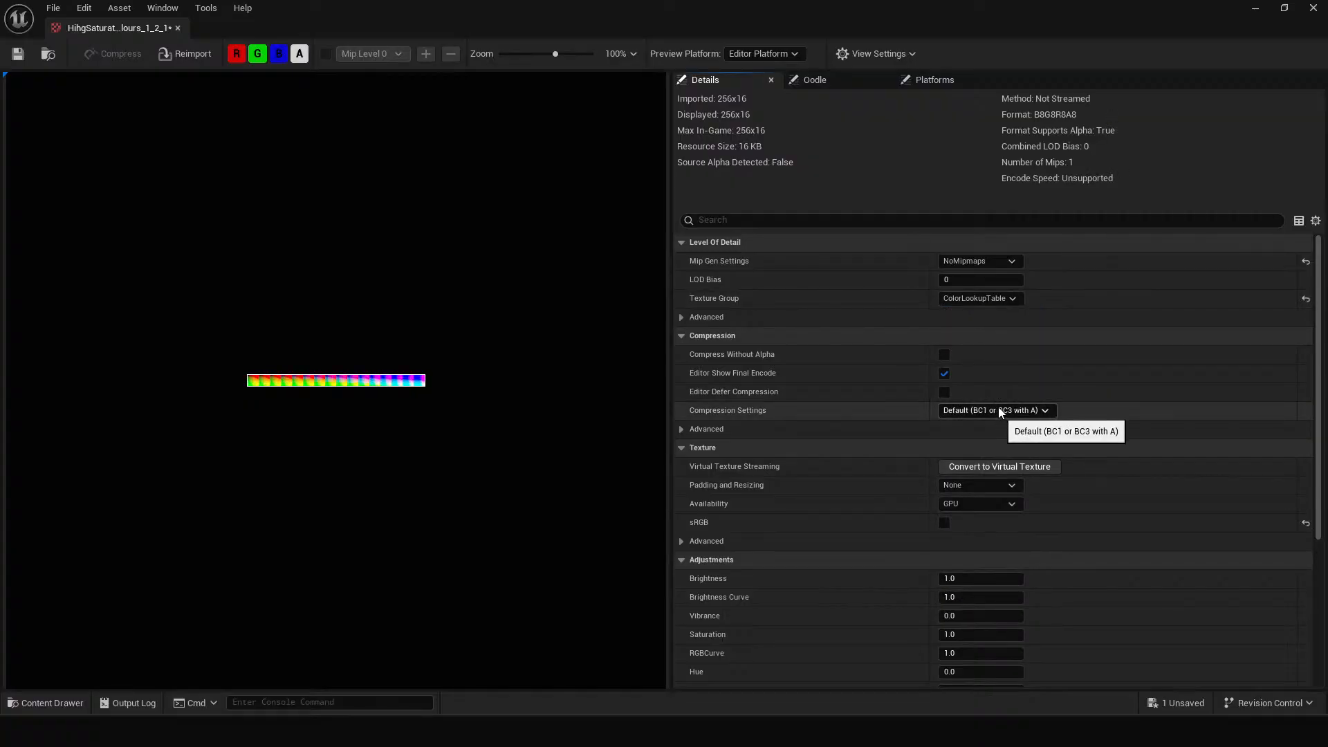
Set the texture's Compression Settings to UserInterface2D (RGBA8), save it and dock its editor in the main window.
click(1014, 410)
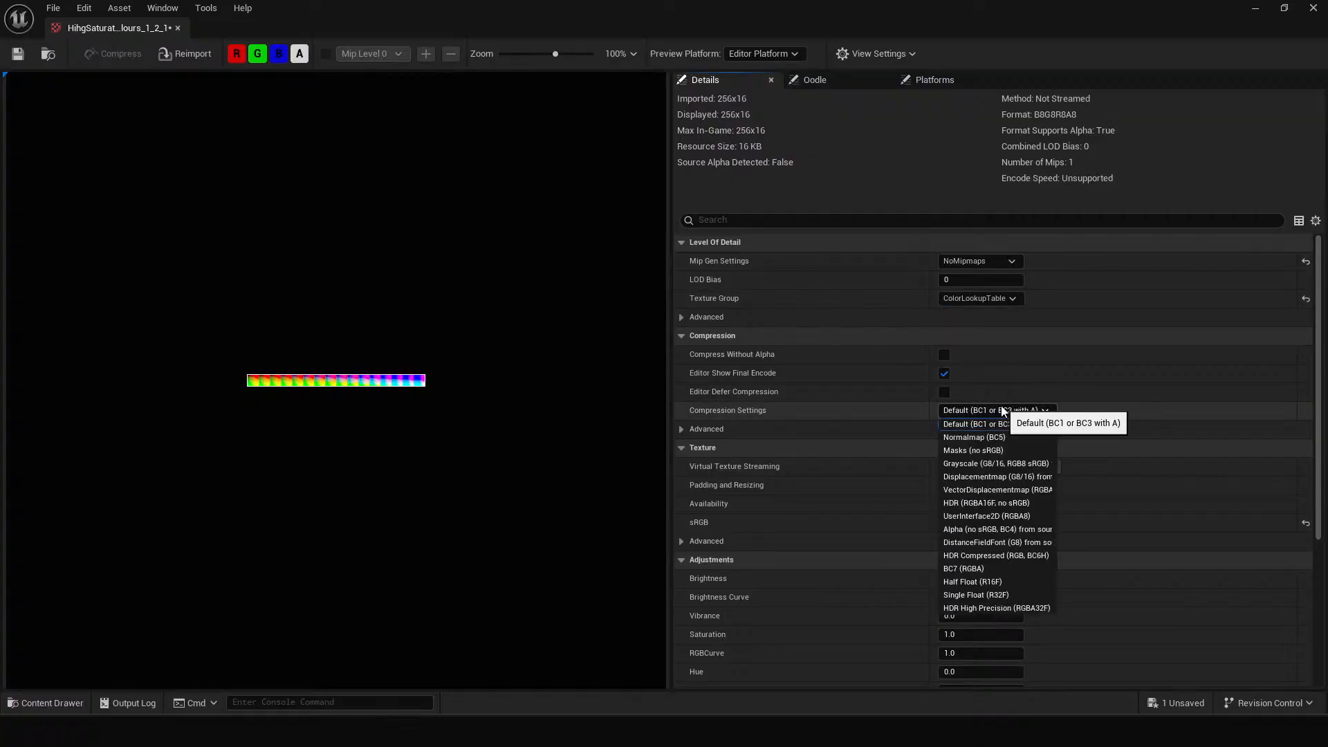
click(999, 516)
click(17, 55)
drag(147, 32, 361, 36)
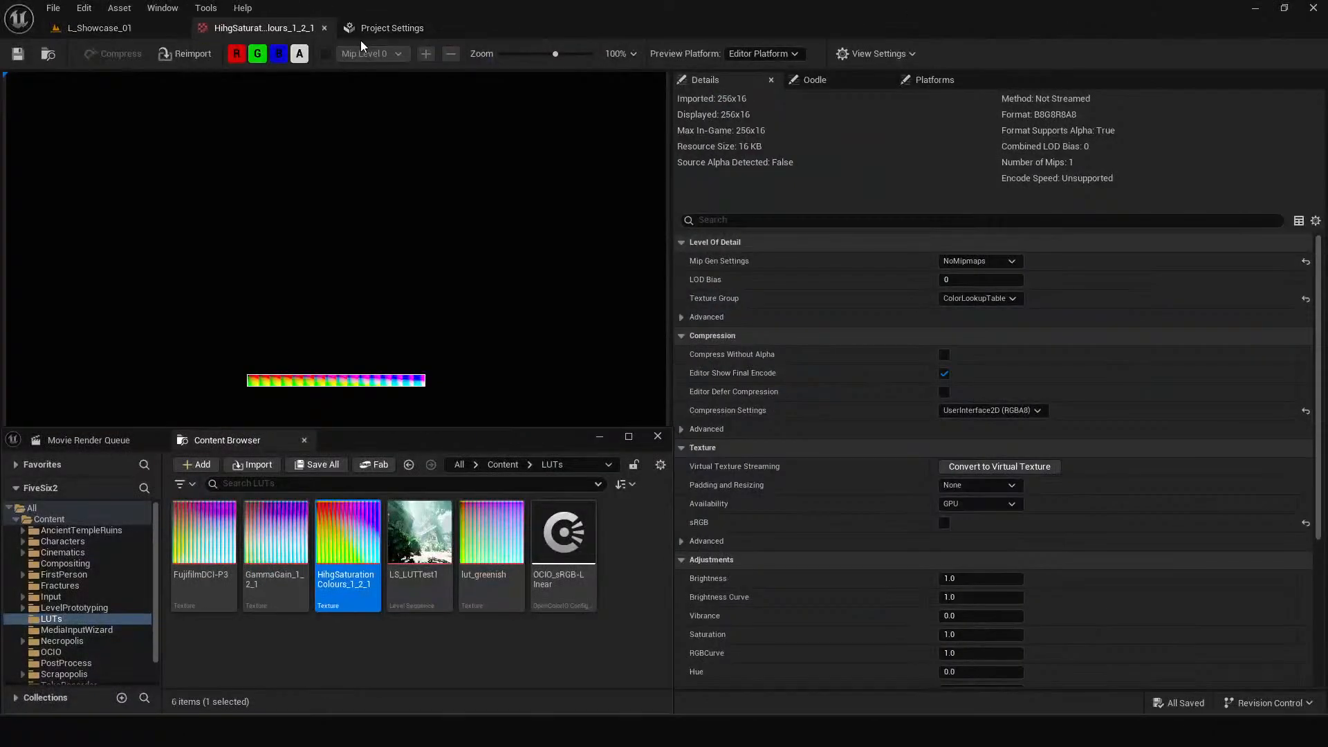
Return to the L_Showcase_01 level and select only CineCameraActor21 to show its details.
click(100, 28)
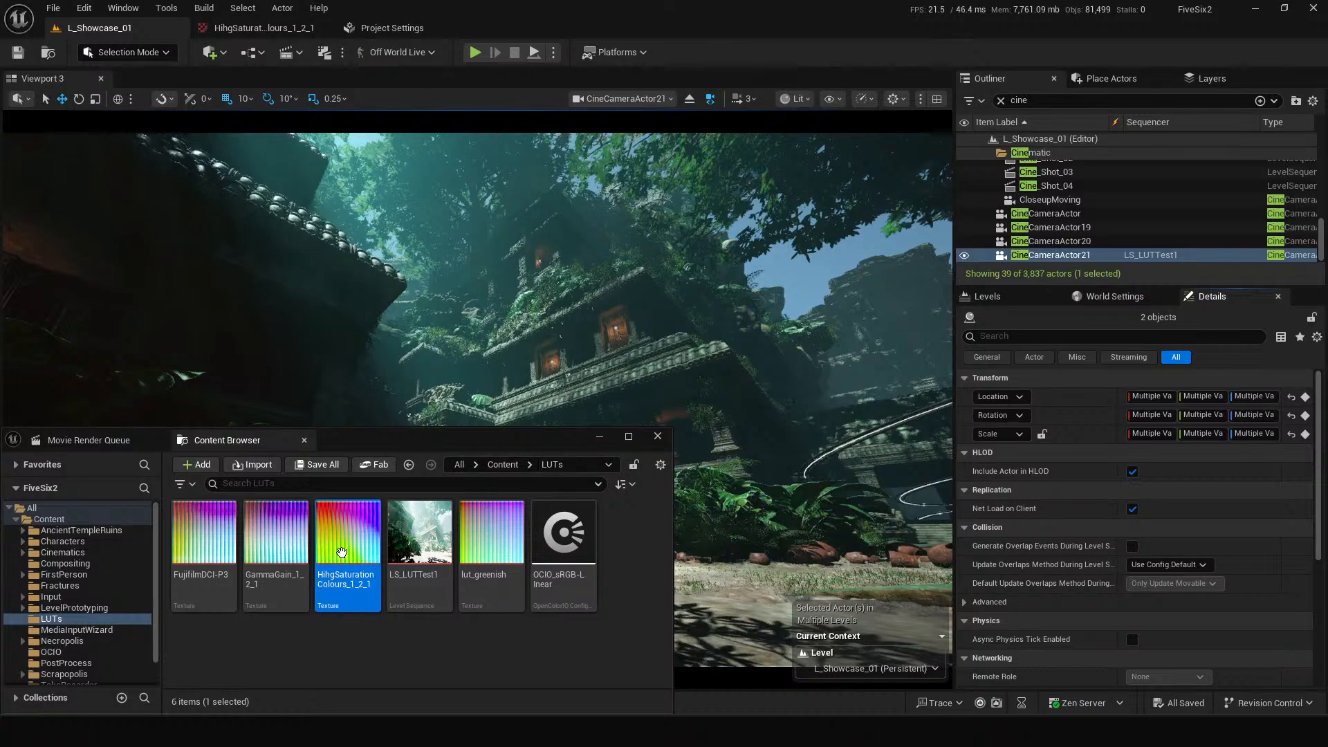
click(600, 437)
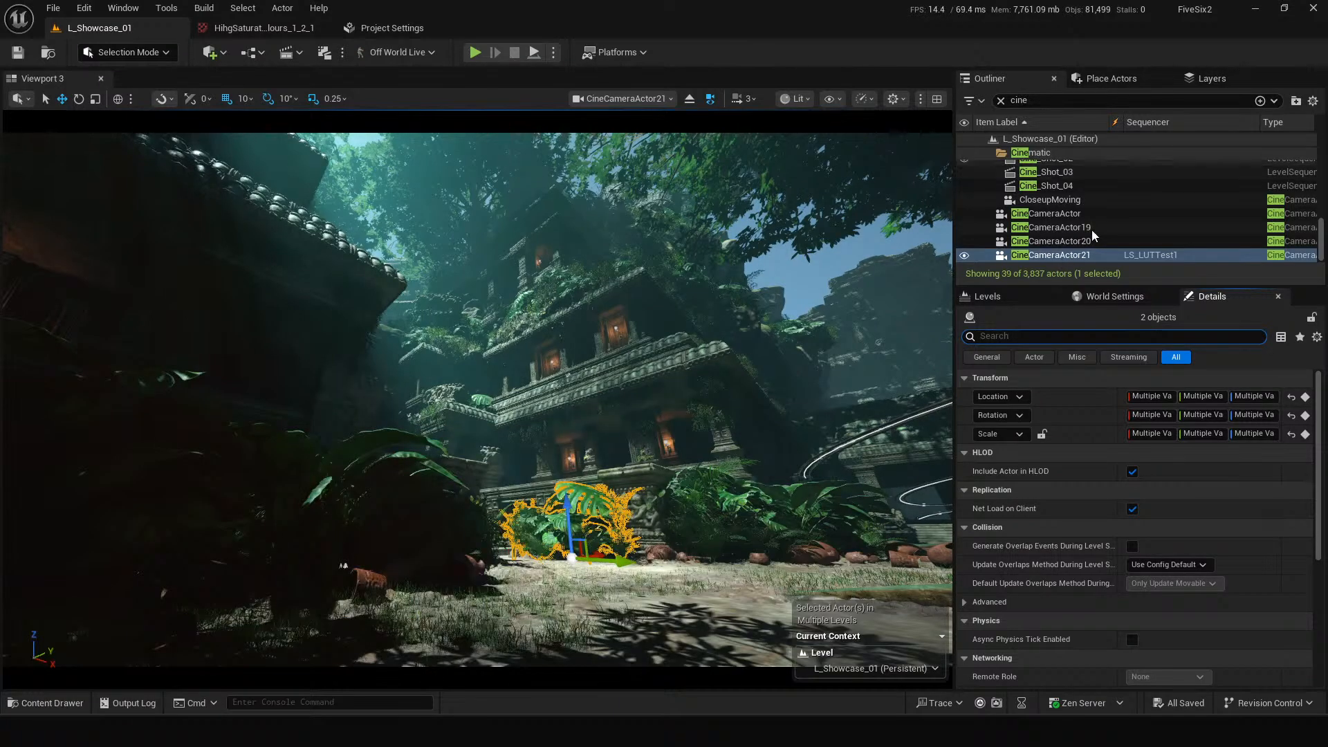
click(990, 297)
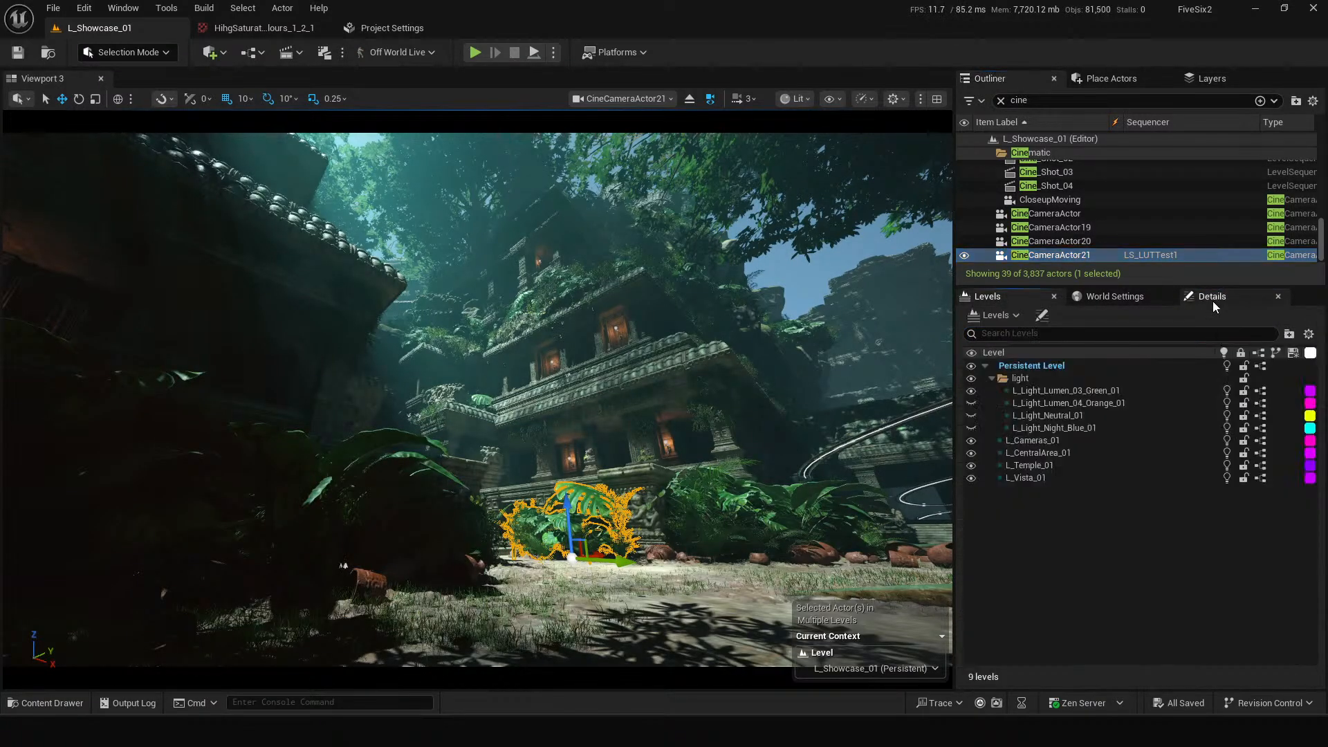
click(1213, 301)
click(1065, 213)
click(1069, 255)
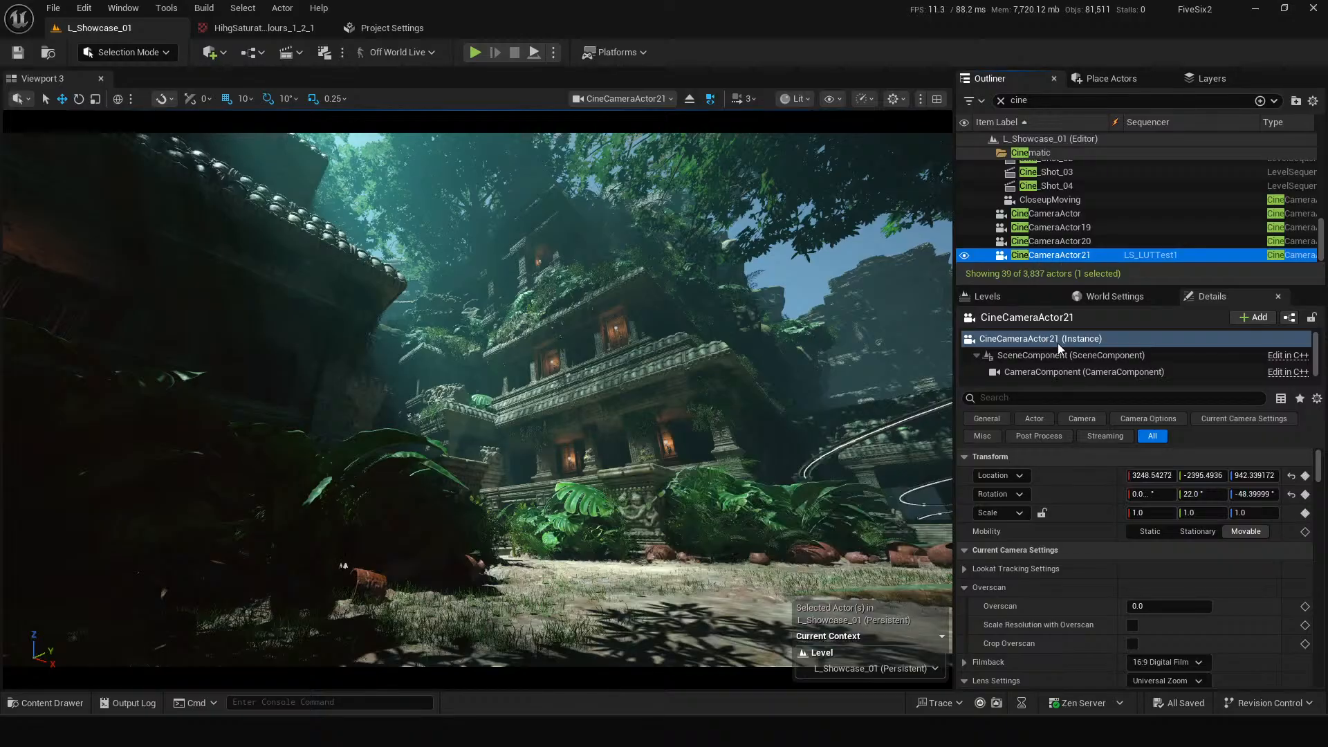
Assign the HihgSaturationColours_1_2_1 texture as the camera's Color Grading LUT and enable its Color Grading LUT Intensity override.
click(1047, 397)
text(lut)
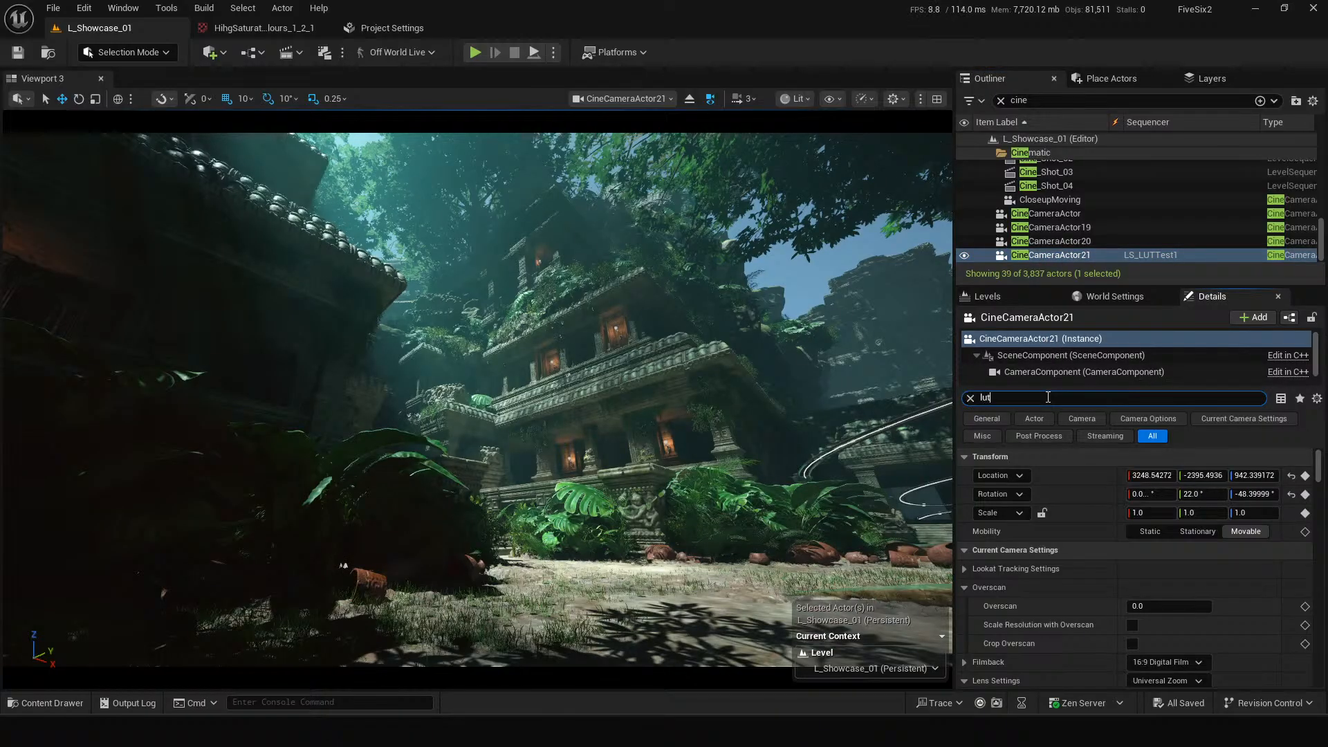
scroll(1078, 588, down, 5)
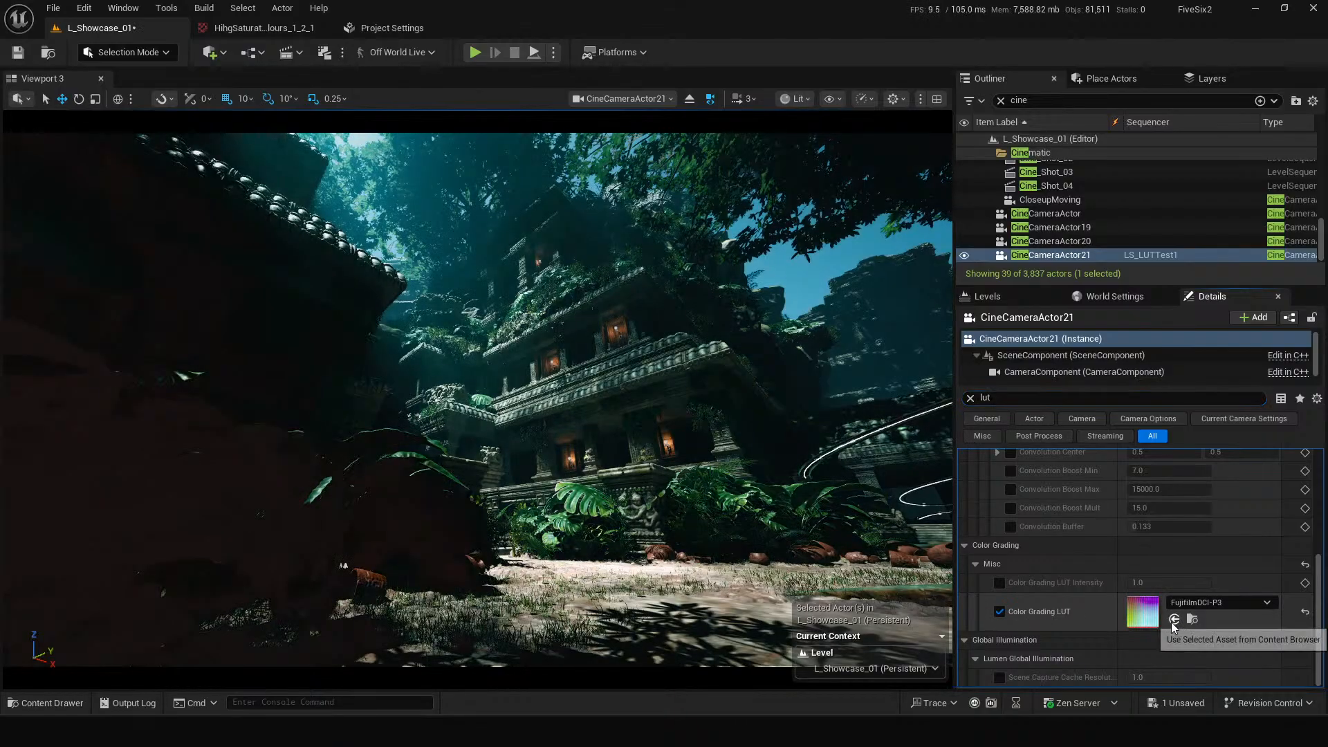
click(1174, 619)
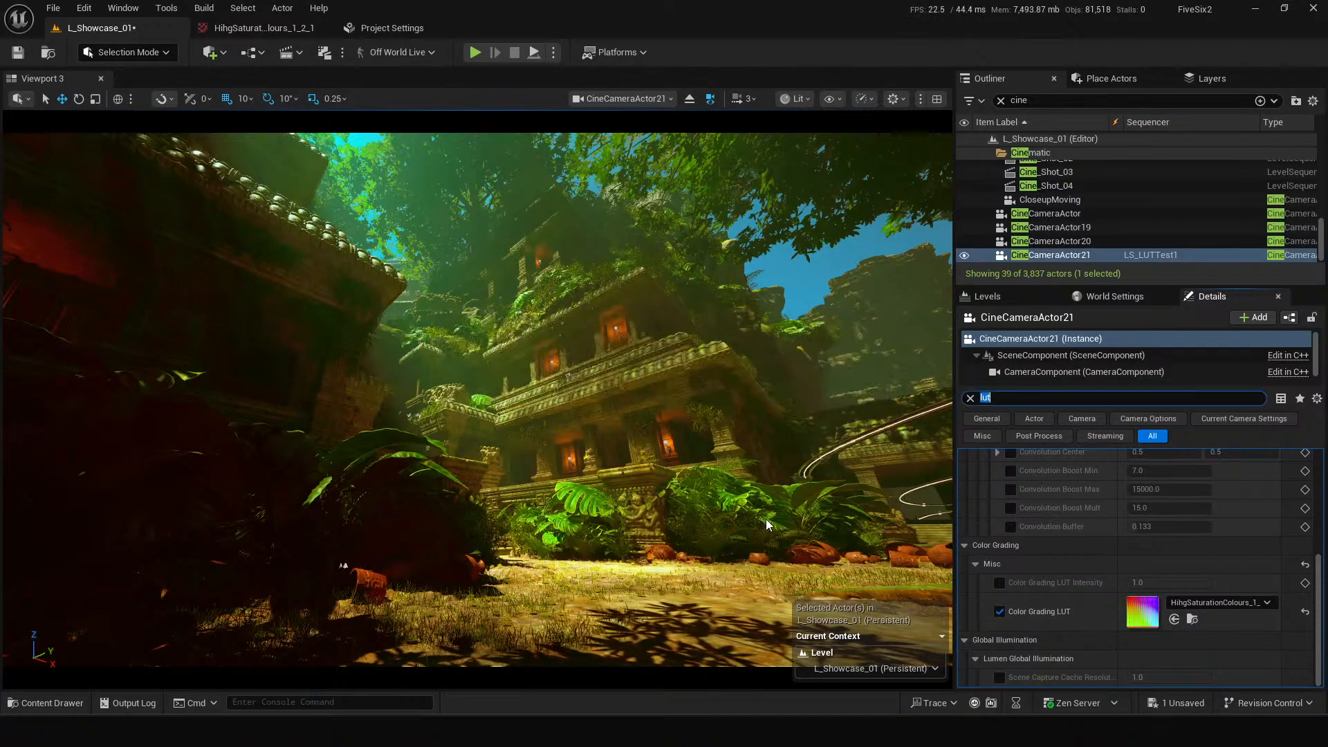
click(1000, 583)
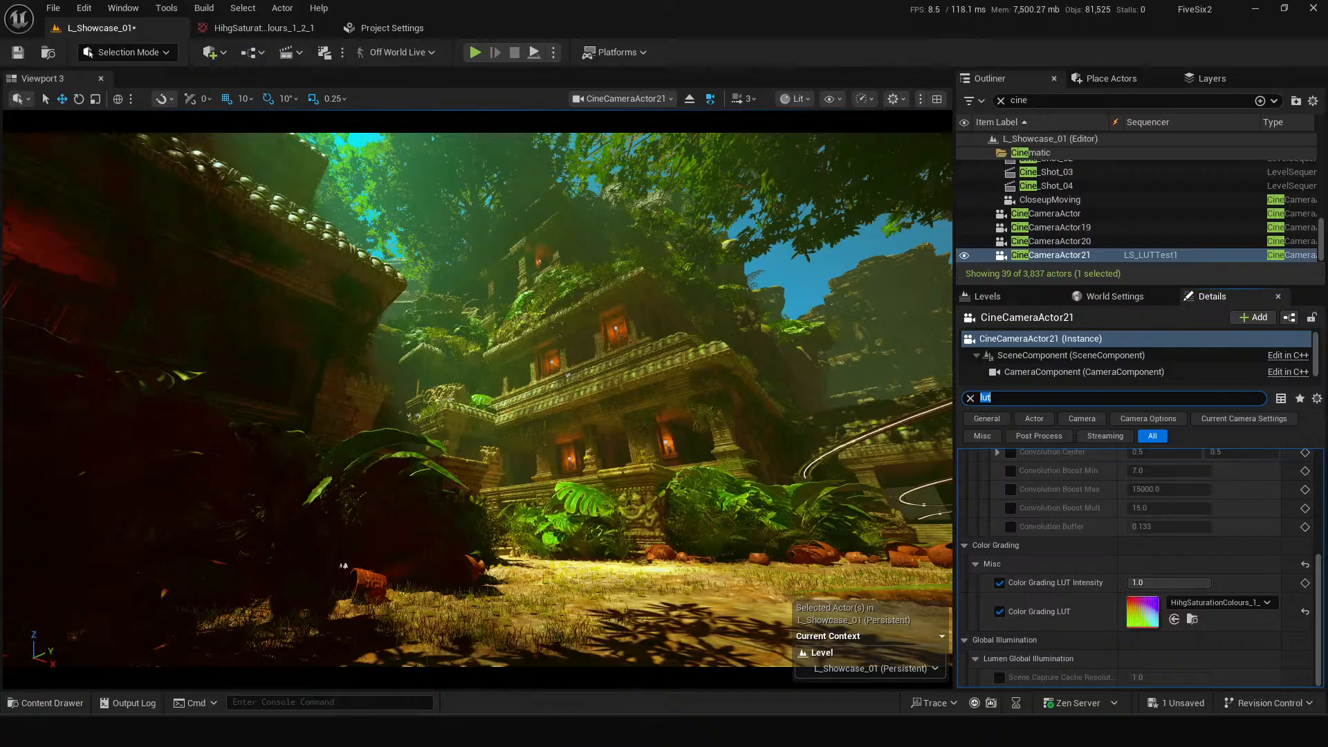
Switch to DaVinci Resolve and reinsert the Linear to sRGB LUT node 03 between nodes 01 and 02 on the EXR clip.
key(alt+Tab)
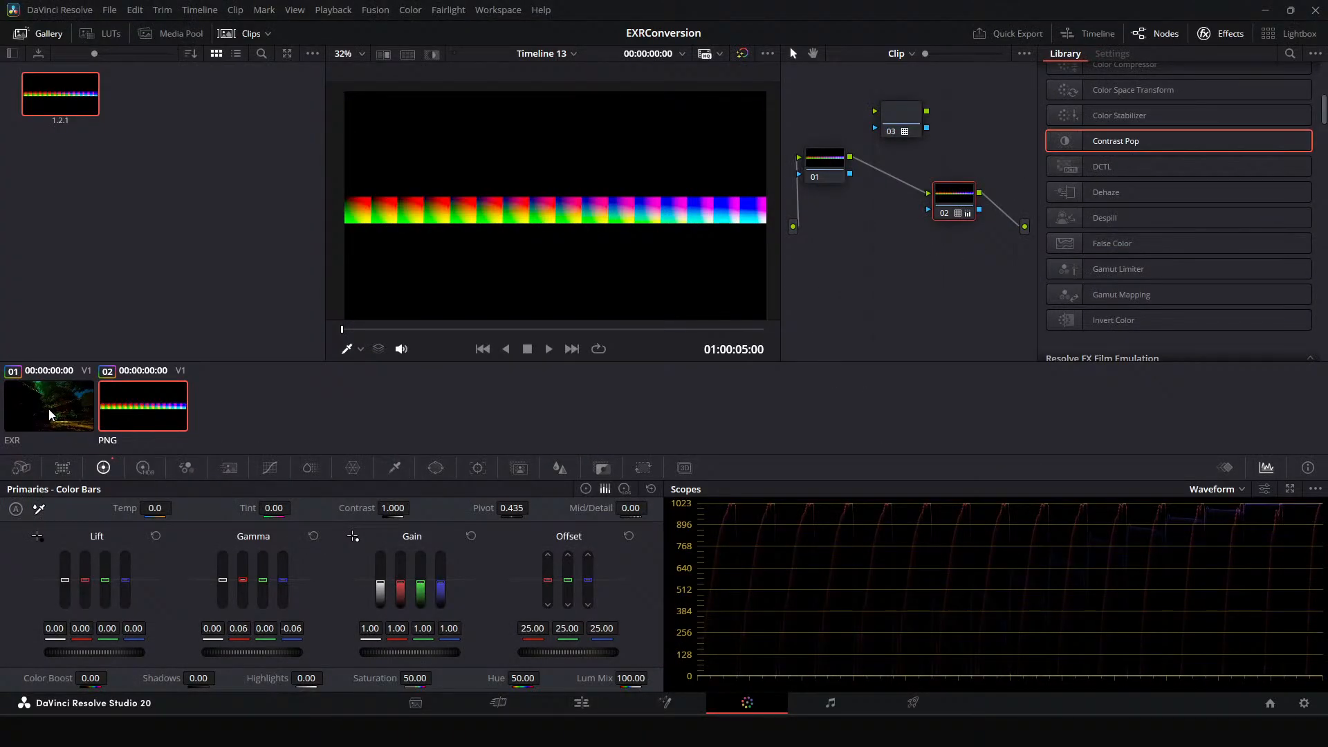
click(87, 413)
drag(892, 128, 882, 173)
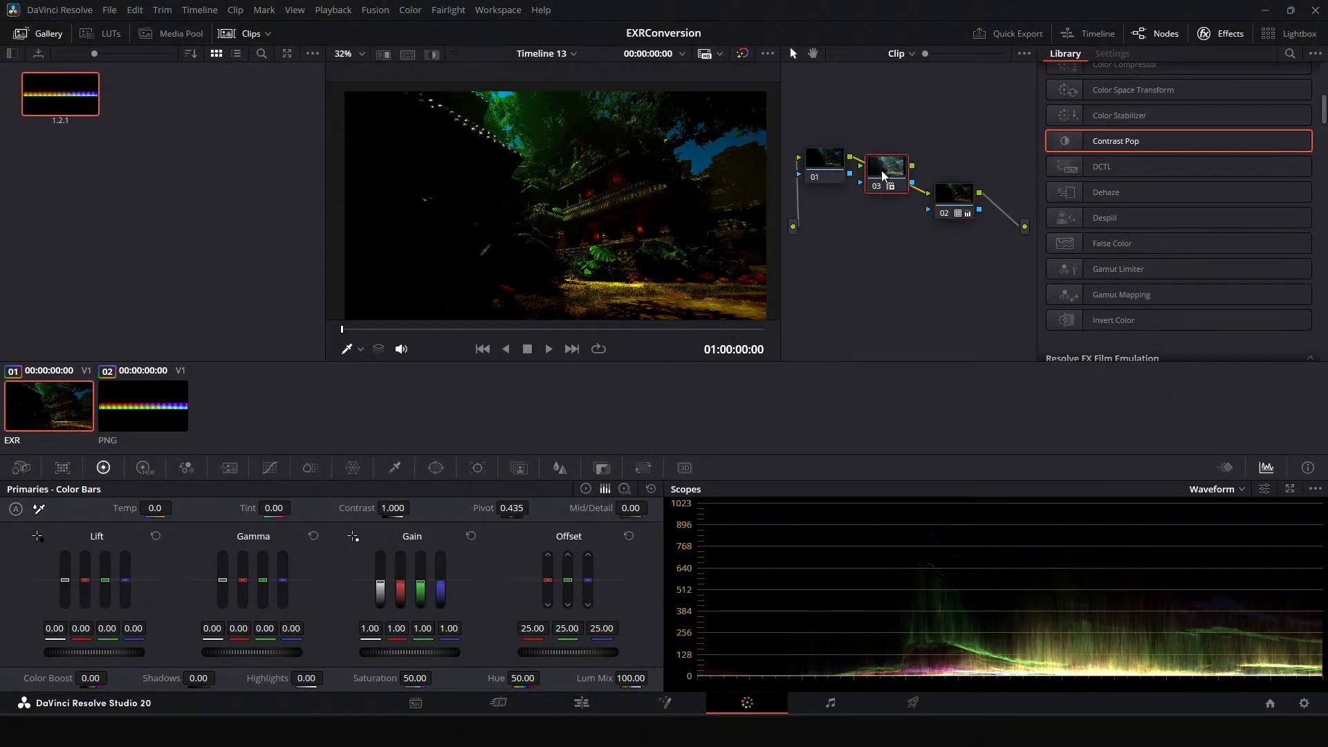
Save the project, examine the graded EXR frame in the viewer and switch back to Unreal Editor.
key(ctrl+s)
scroll(543, 196, up, 8)
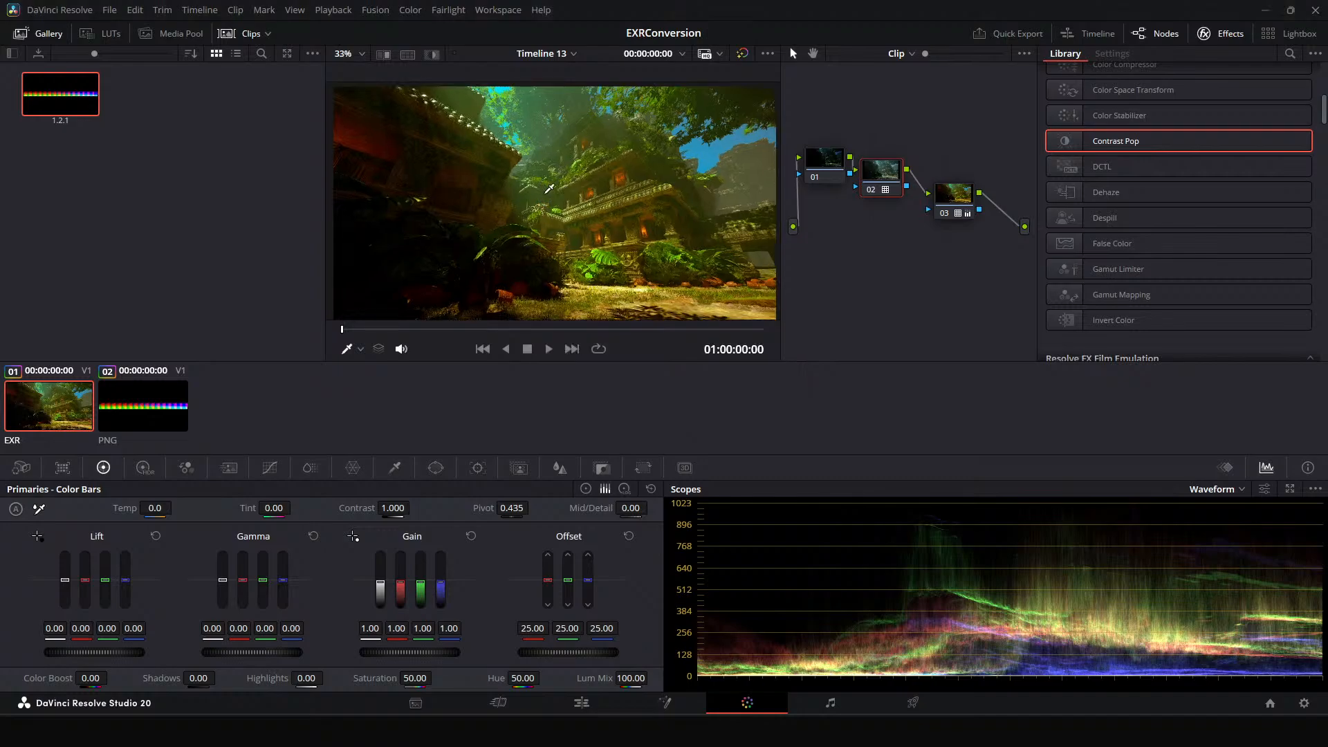
scroll(543, 196, down, 4)
scroll(546, 191, down, 2)
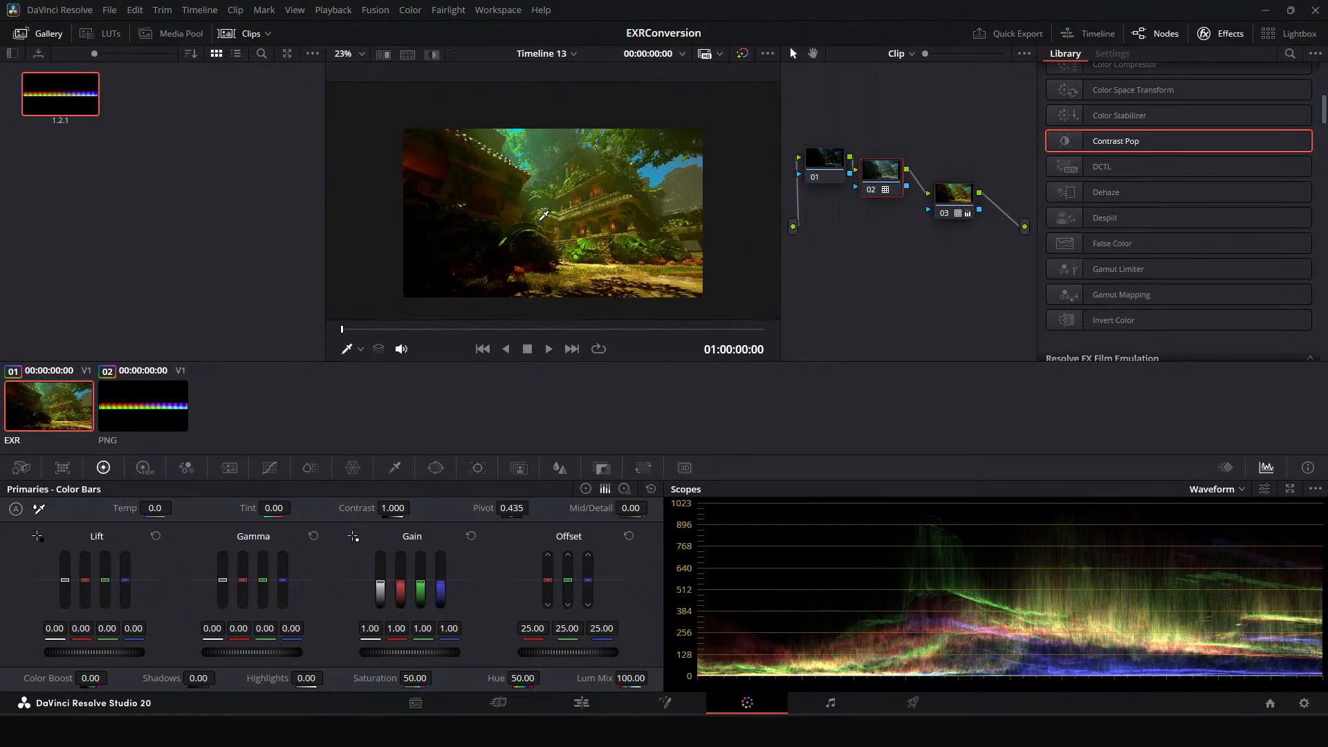
click(1261, 15)
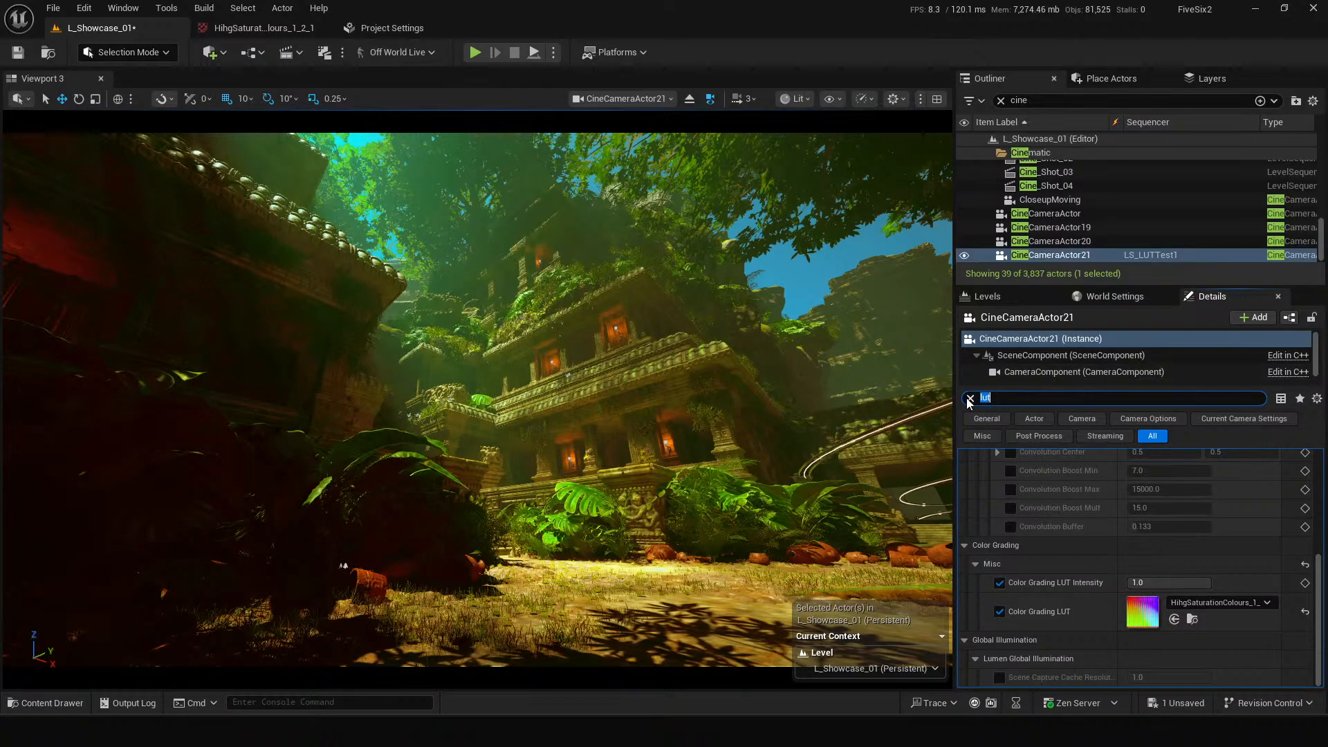
Clear the details filter and open the Color Grading window for CineCameraActor21 on Shadows, placed clear of the scene view.
key(BackSpace)
click(123, 8)
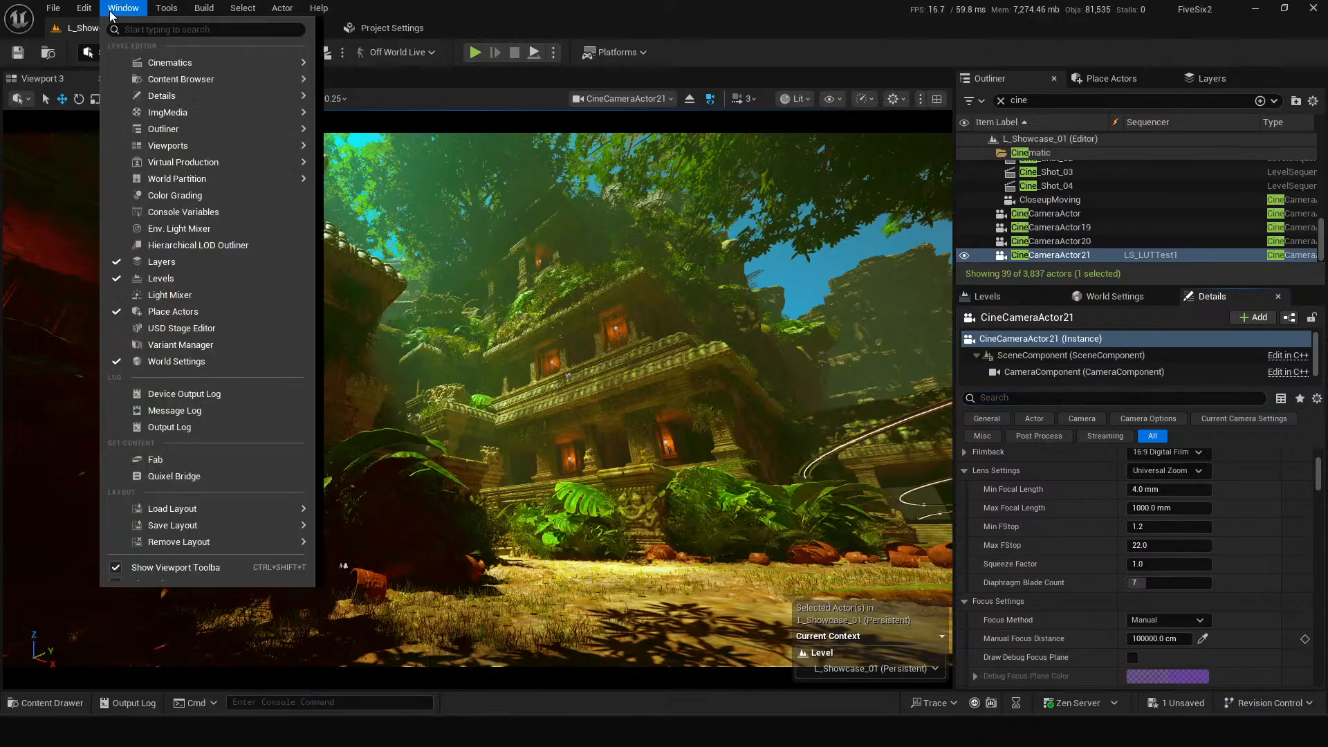
click(188, 195)
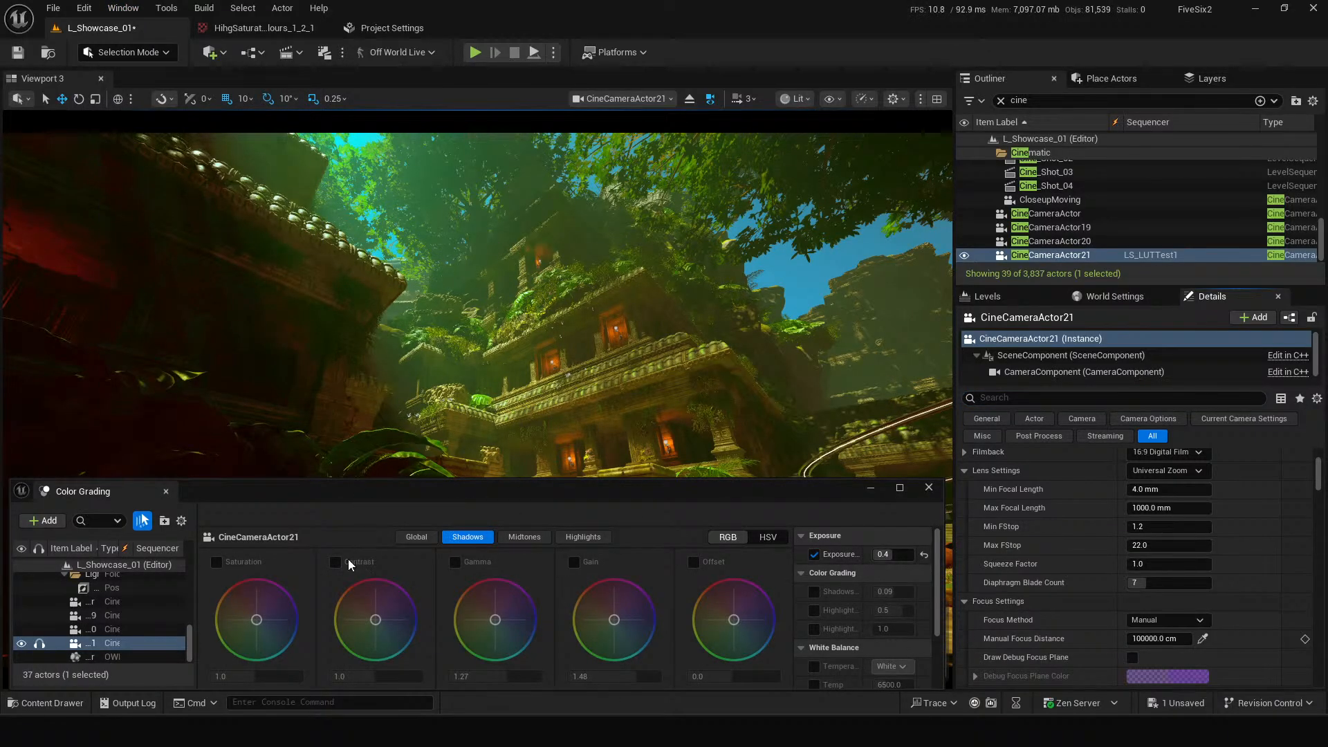
click(528, 540)
click(469, 547)
drag(602, 487, 981, 10)
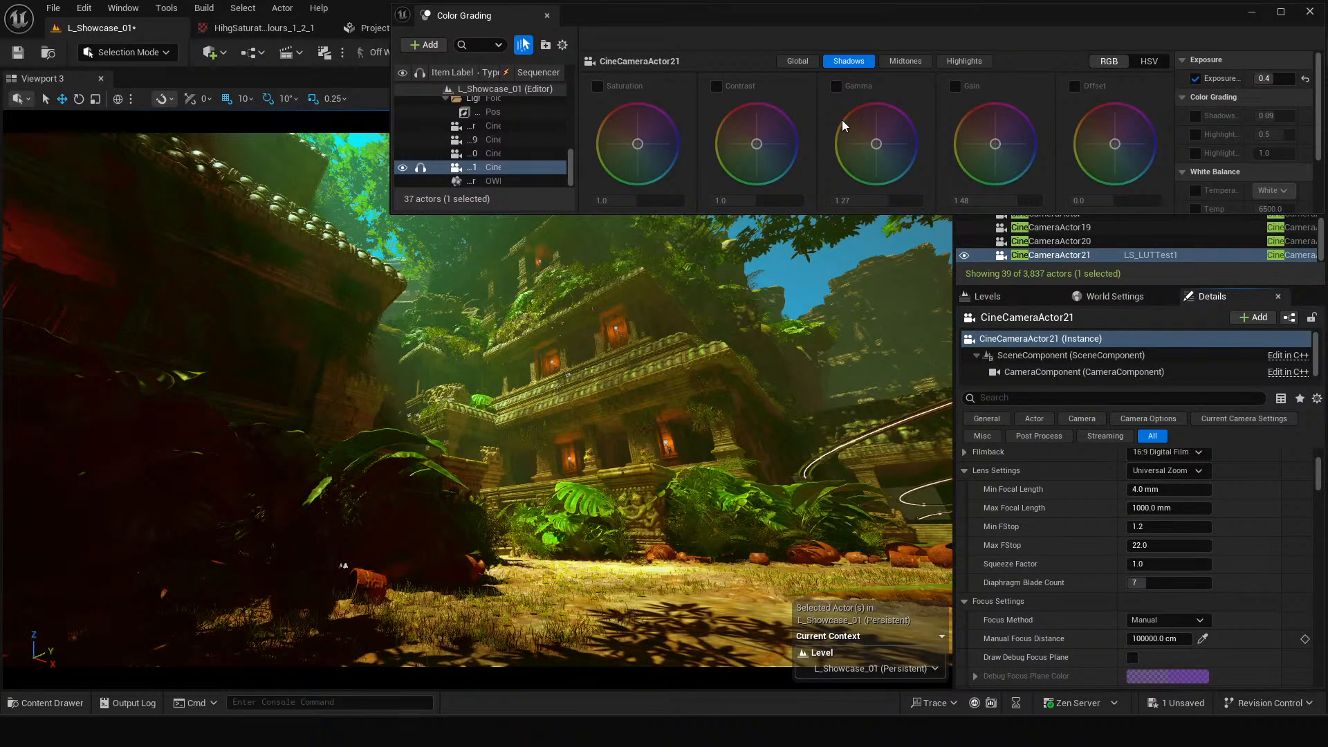
Enable the camera's Shadows Gamma override and set it to 1.31.
click(837, 87)
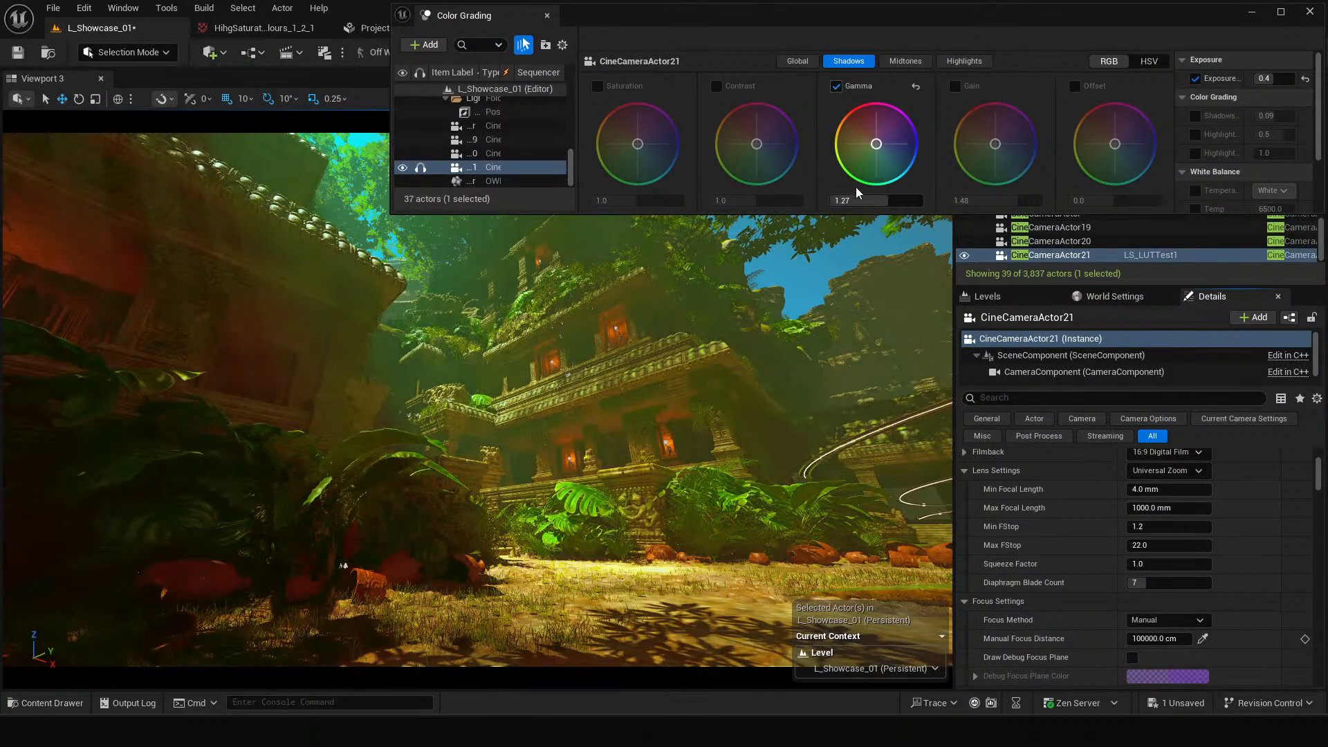
drag(885, 201, 883, 201)
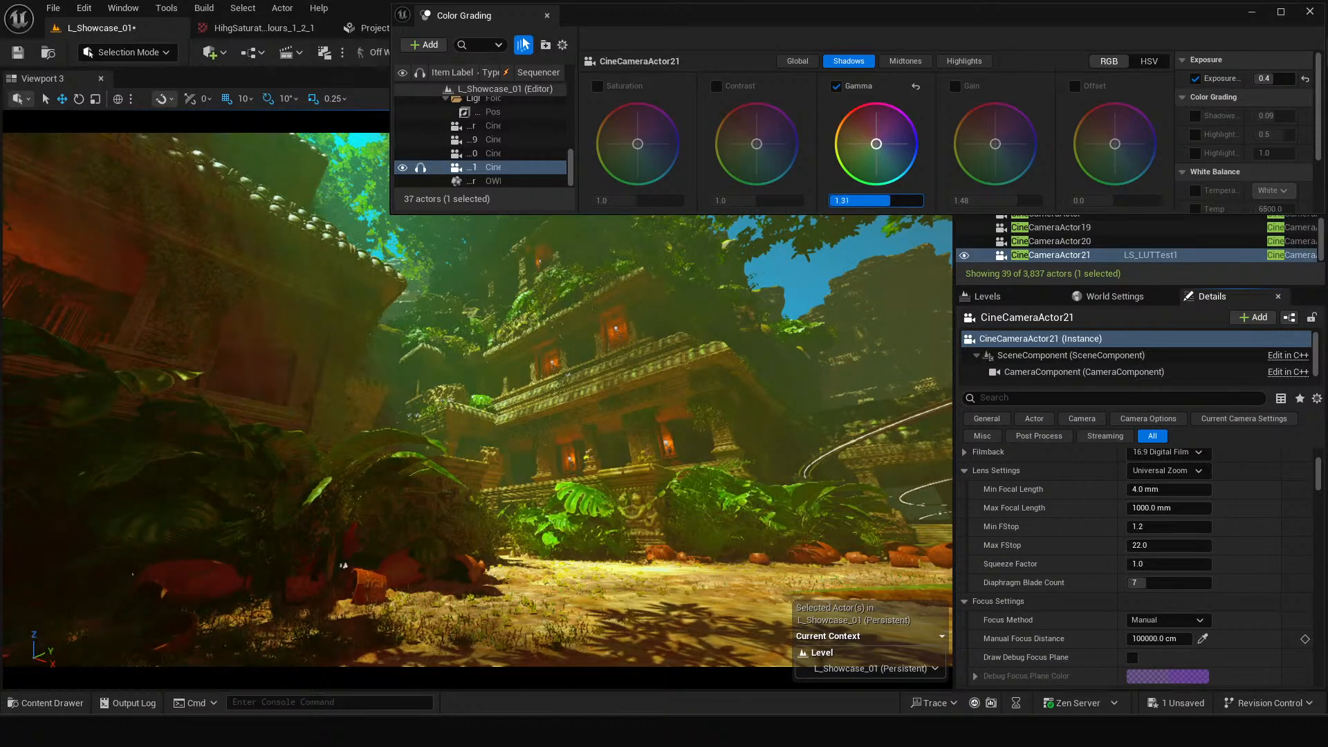
drag(890, 201, 891, 201)
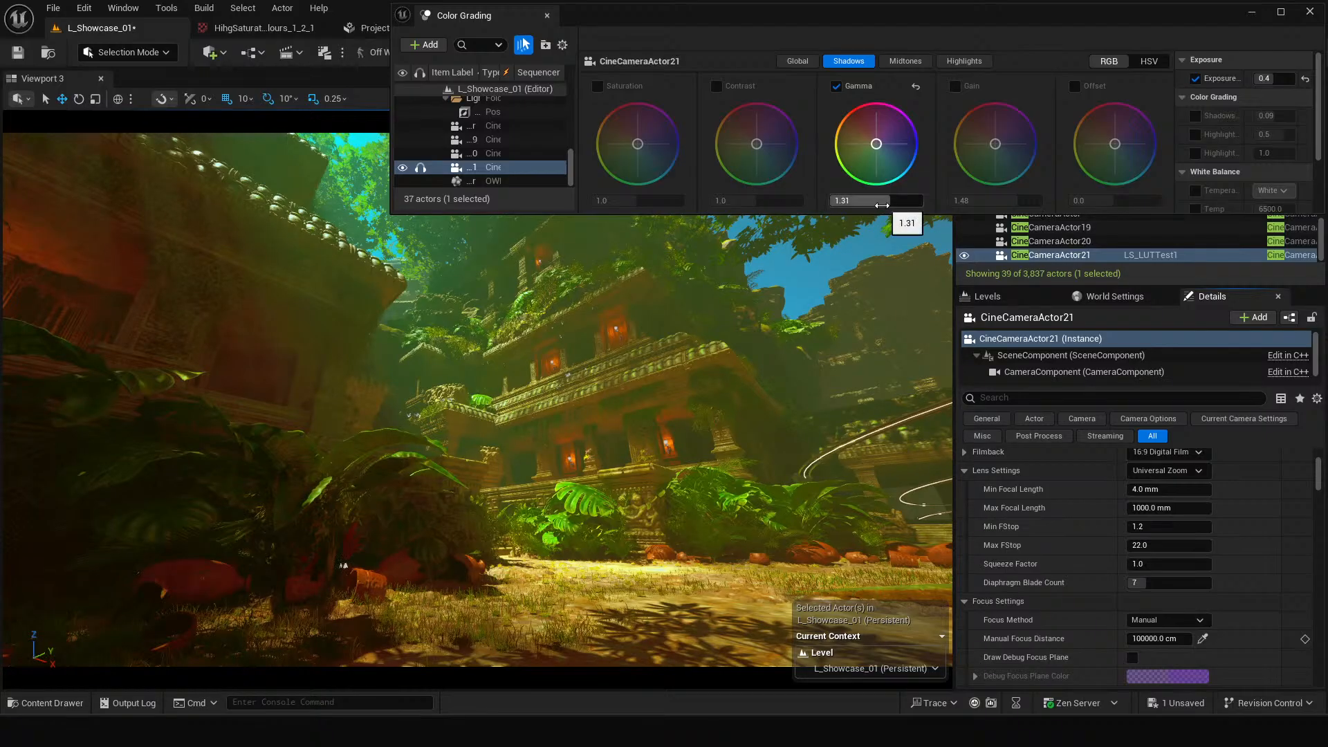
Try the Shadows Gain override at 0.2 and 0.47, comparing it on and off, and disable it.
click(955, 86)
drag(1006, 201, 962, 201)
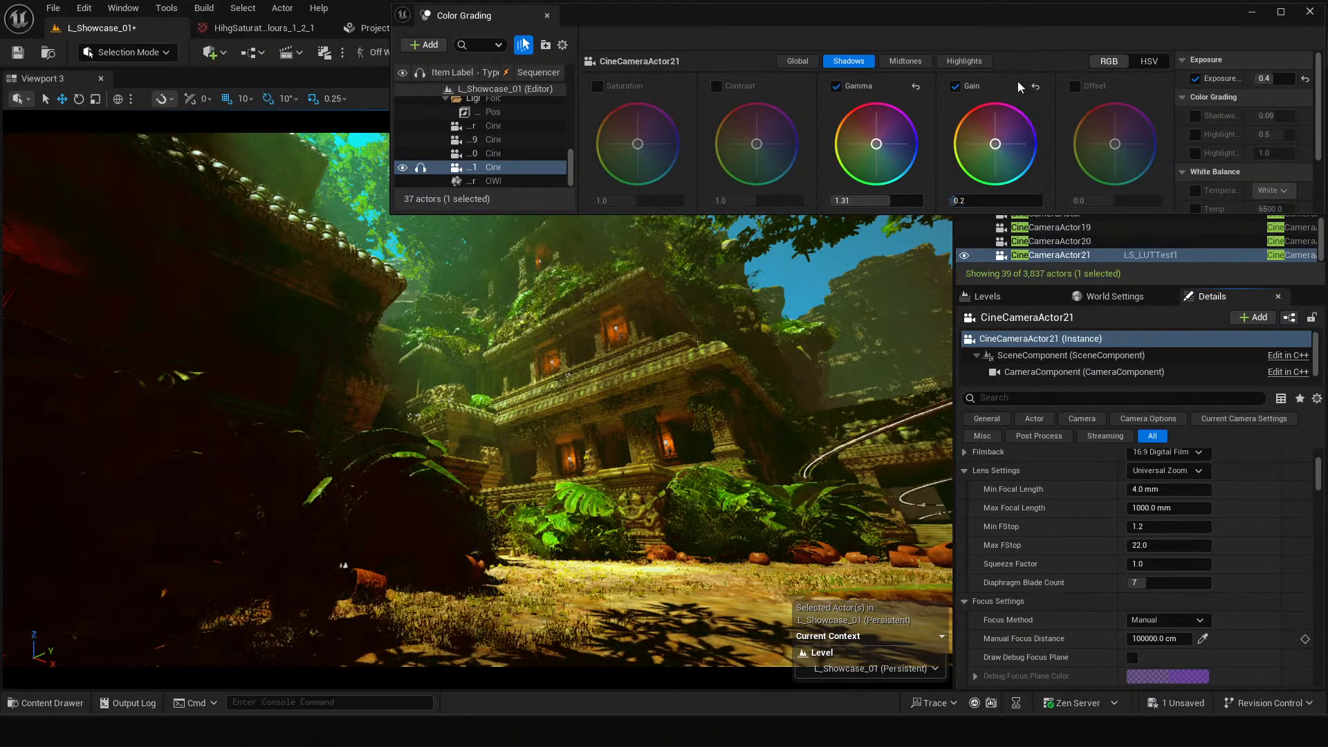
click(955, 86)
click(955, 86)
drag(977, 200, 998, 200)
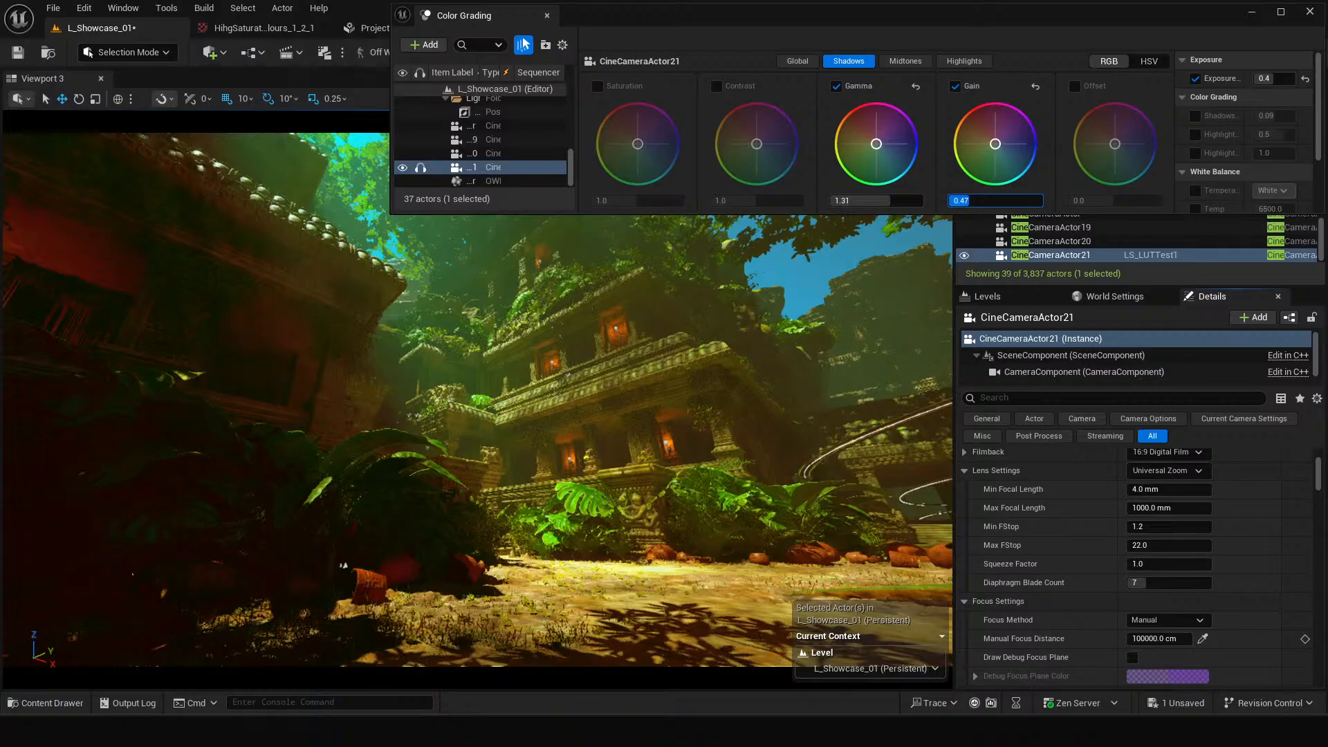
click(955, 87)
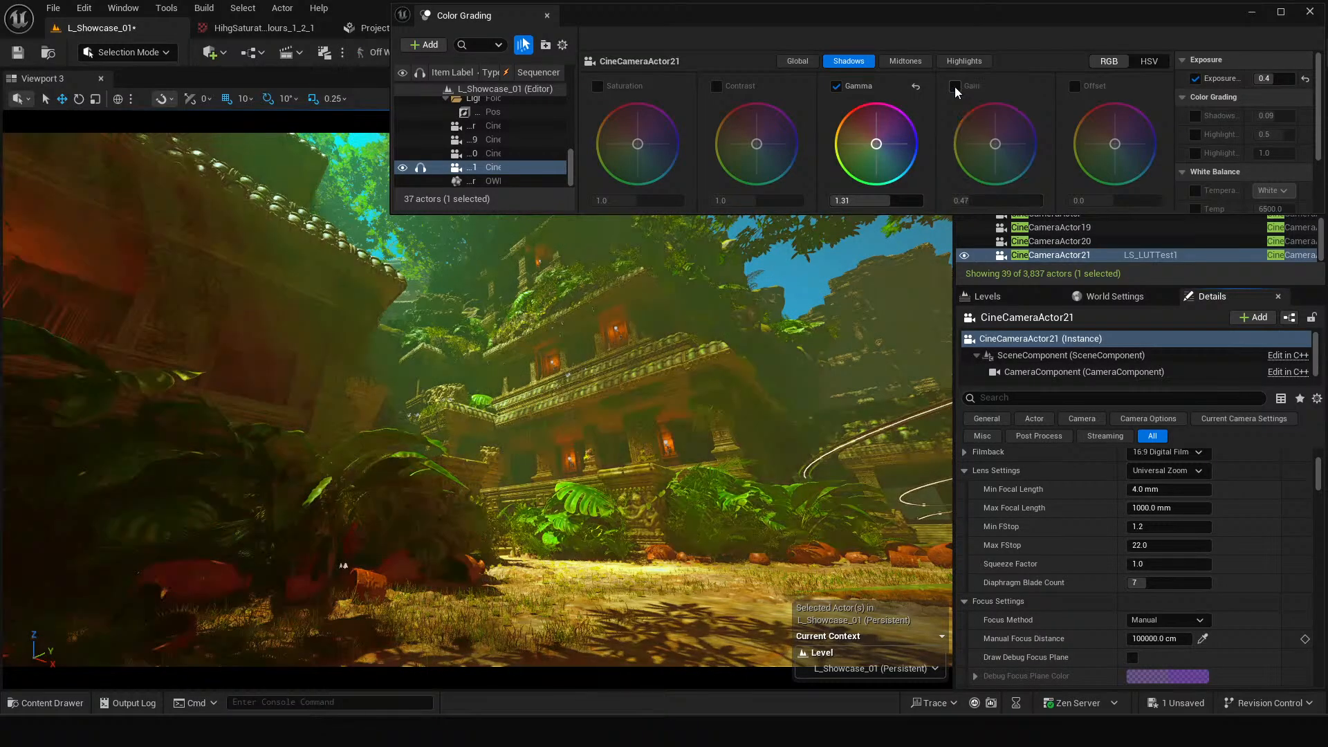
Set the Shadows Gamma to 1.35, save the level and close the Color Grading window.
drag(874, 203, 891, 201)
key(ctrl+s)
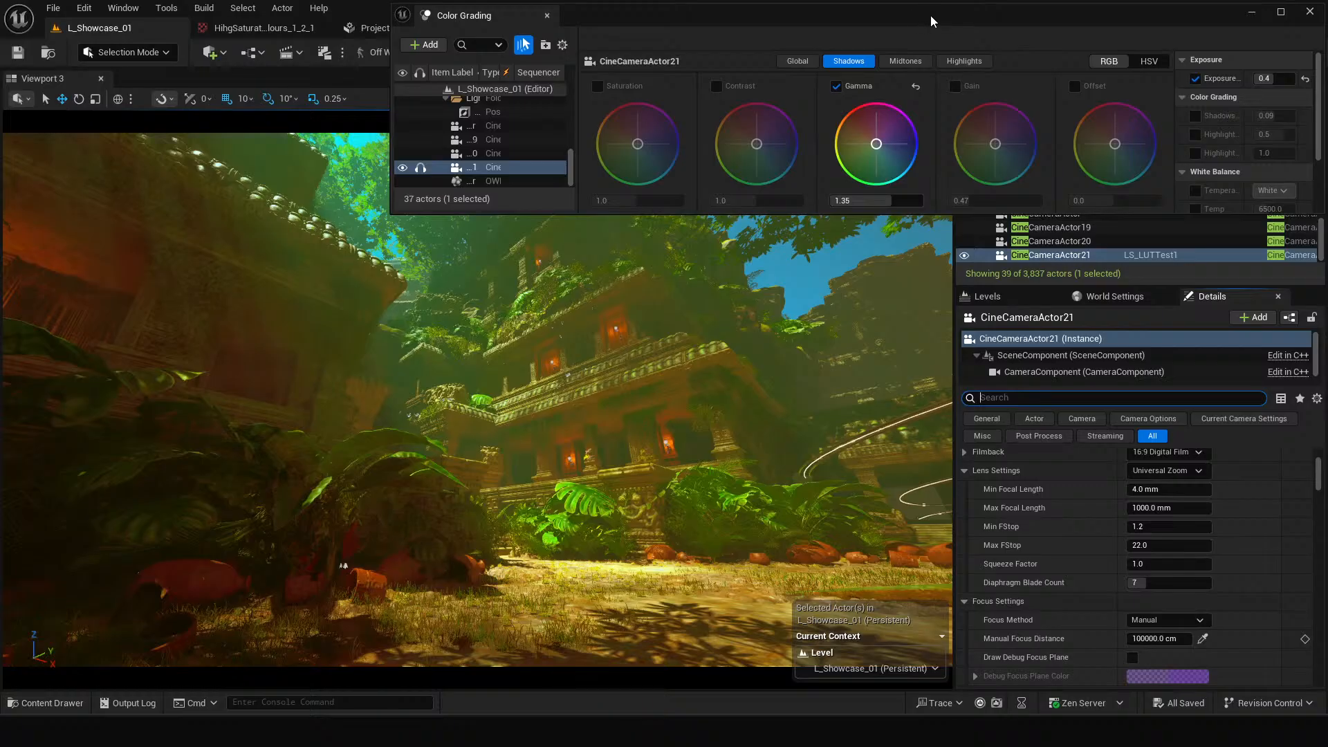
drag(929, 15, 729, 60)
click(1104, 60)
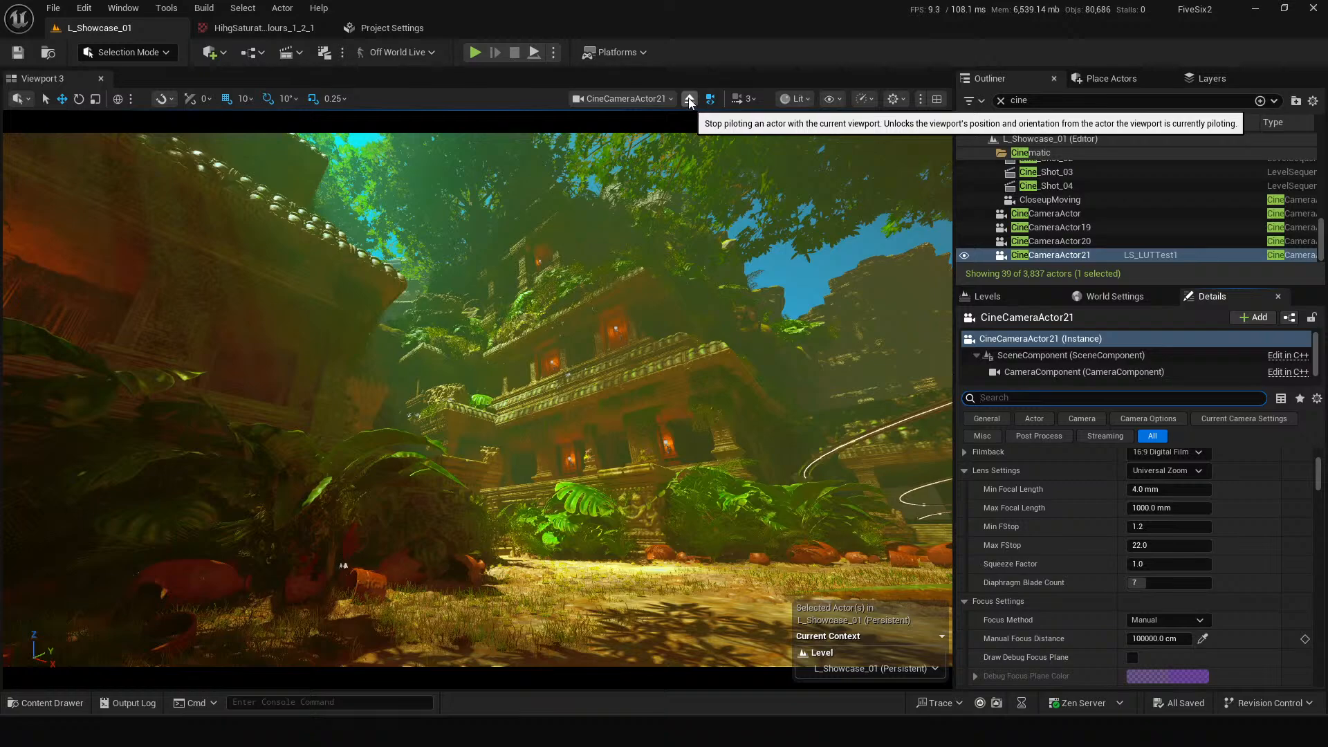
Find and select the PostProcessVolume in the Outliner and filter its details for "lut".
click(1051, 100)
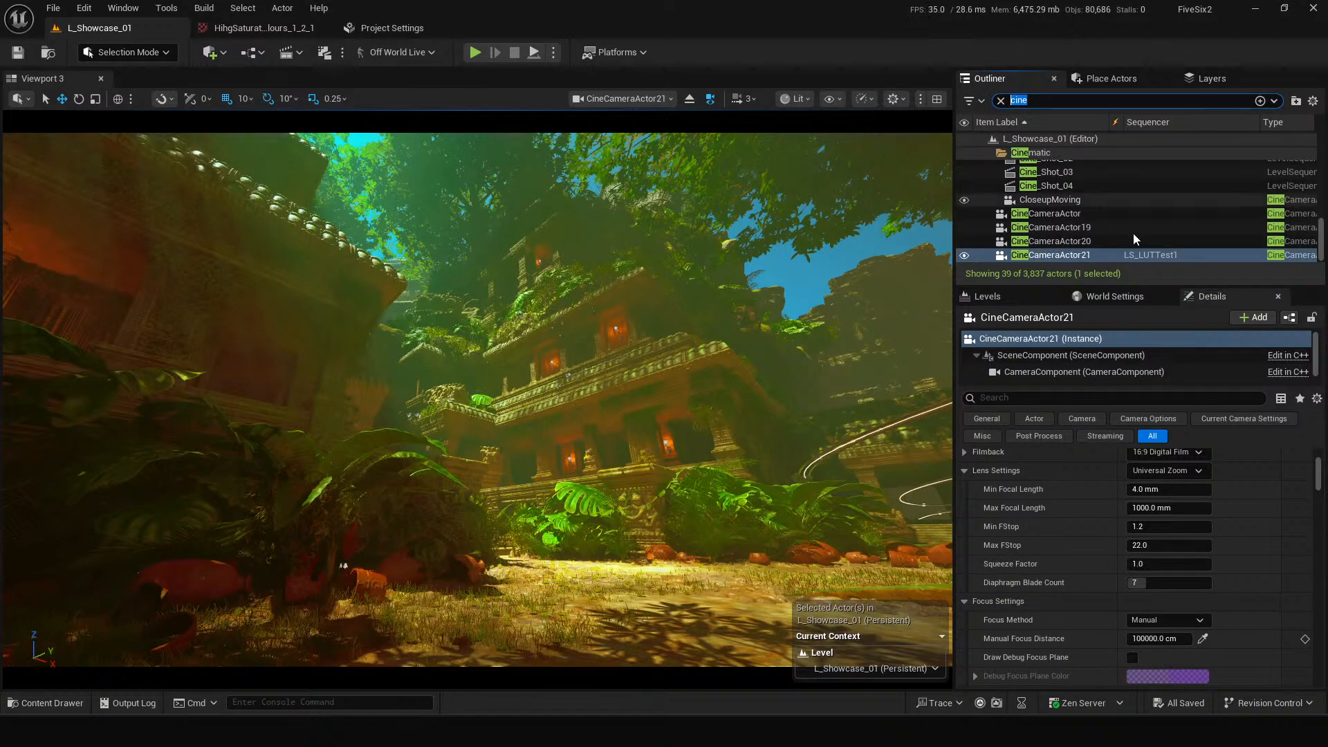
text(post)
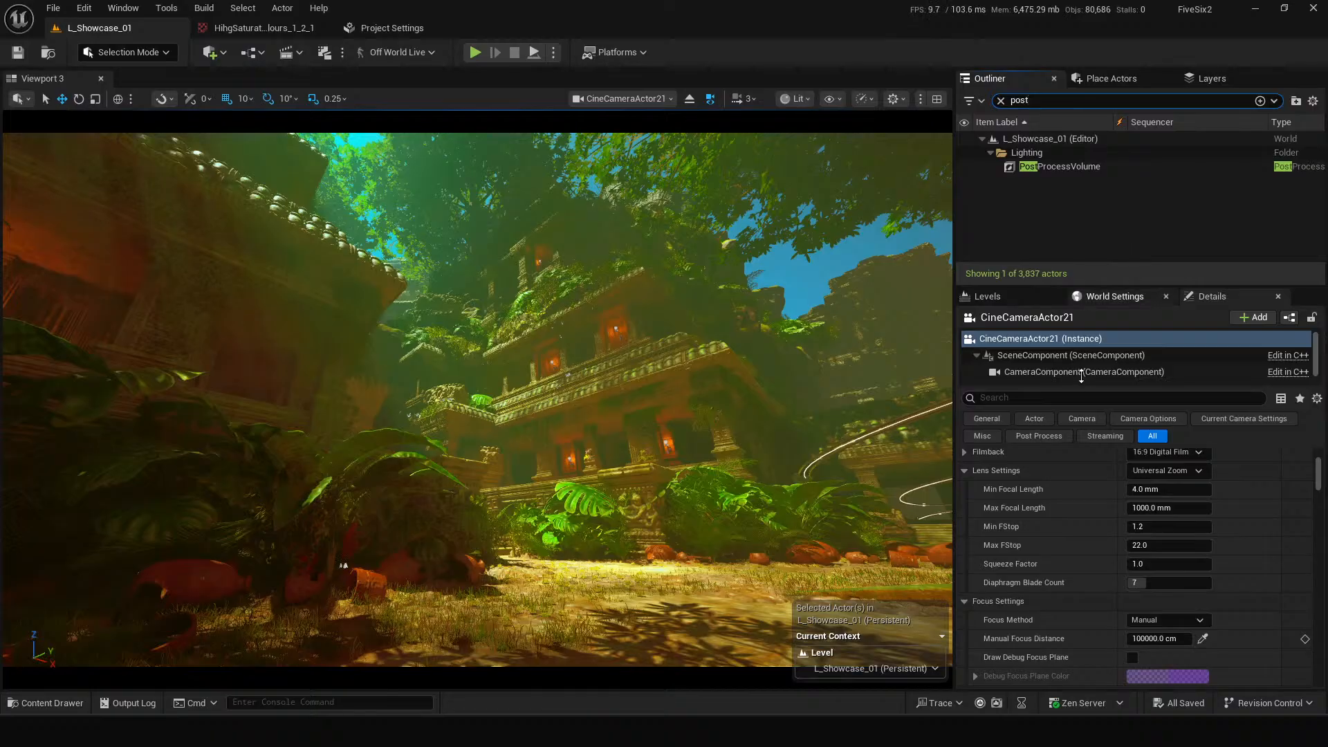
click(1077, 168)
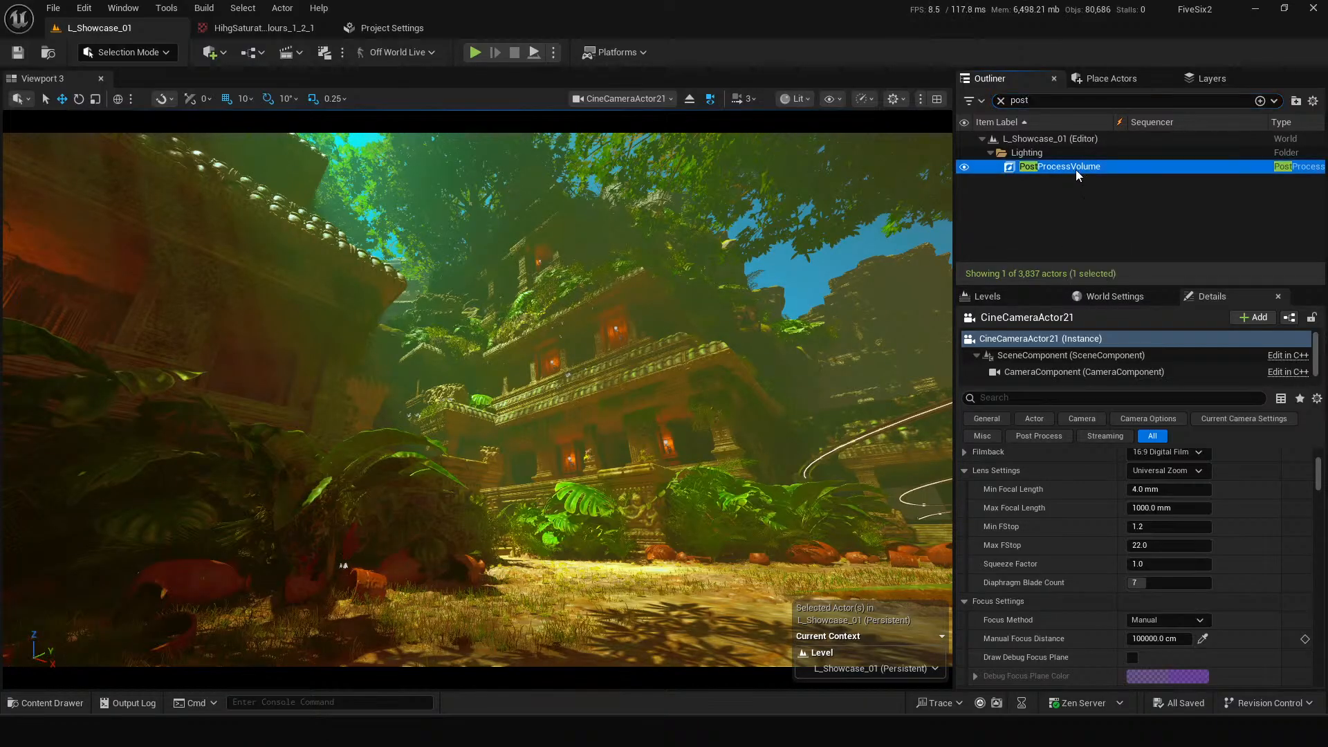
click(1060, 399)
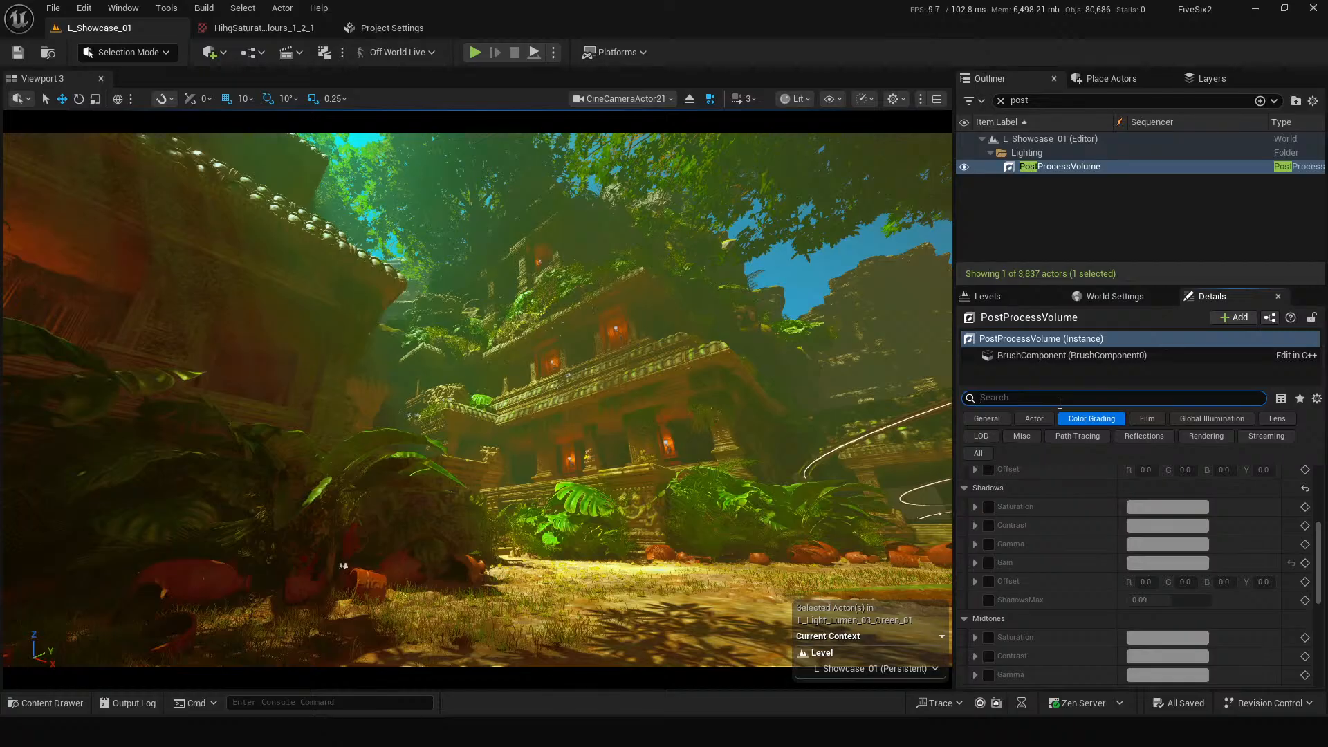
text(lut)
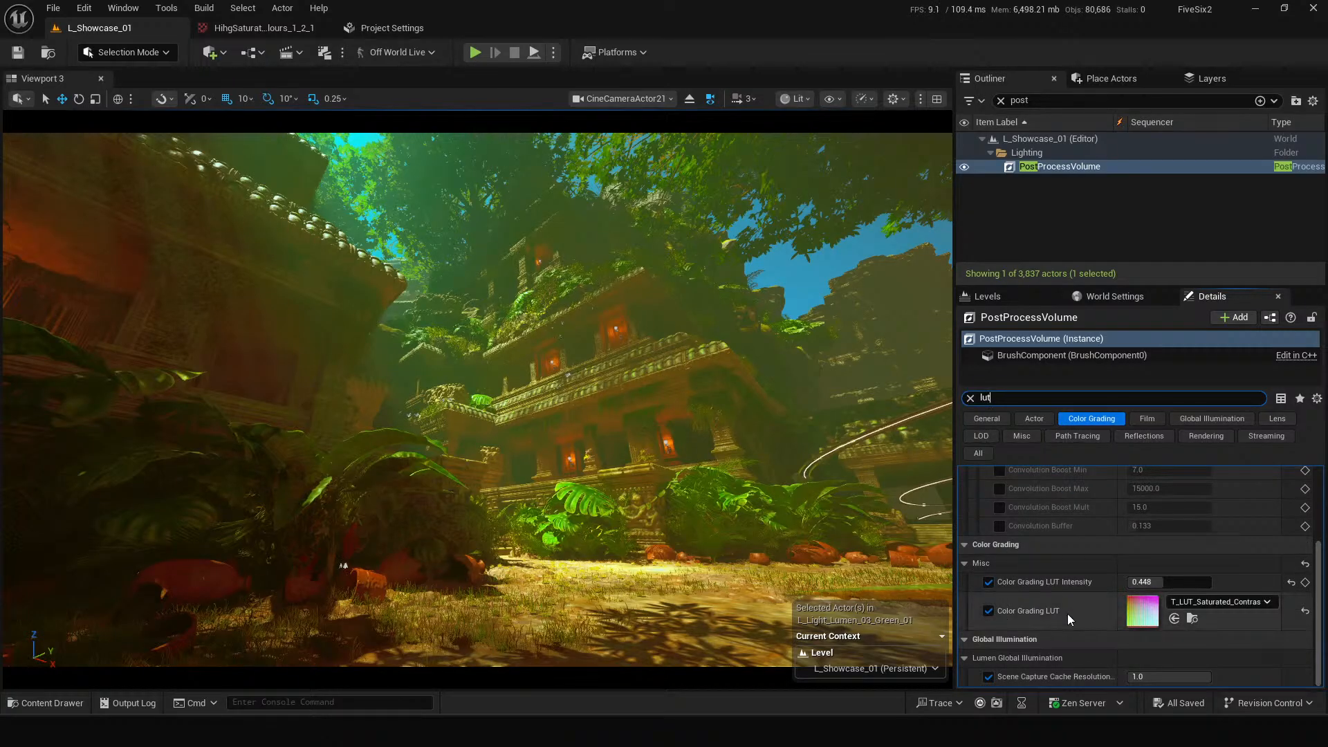
Disable the volume's Color Grading LUT Intensity and Color Grading LUT overrides, toggling them to compare the scene.
click(988, 582)
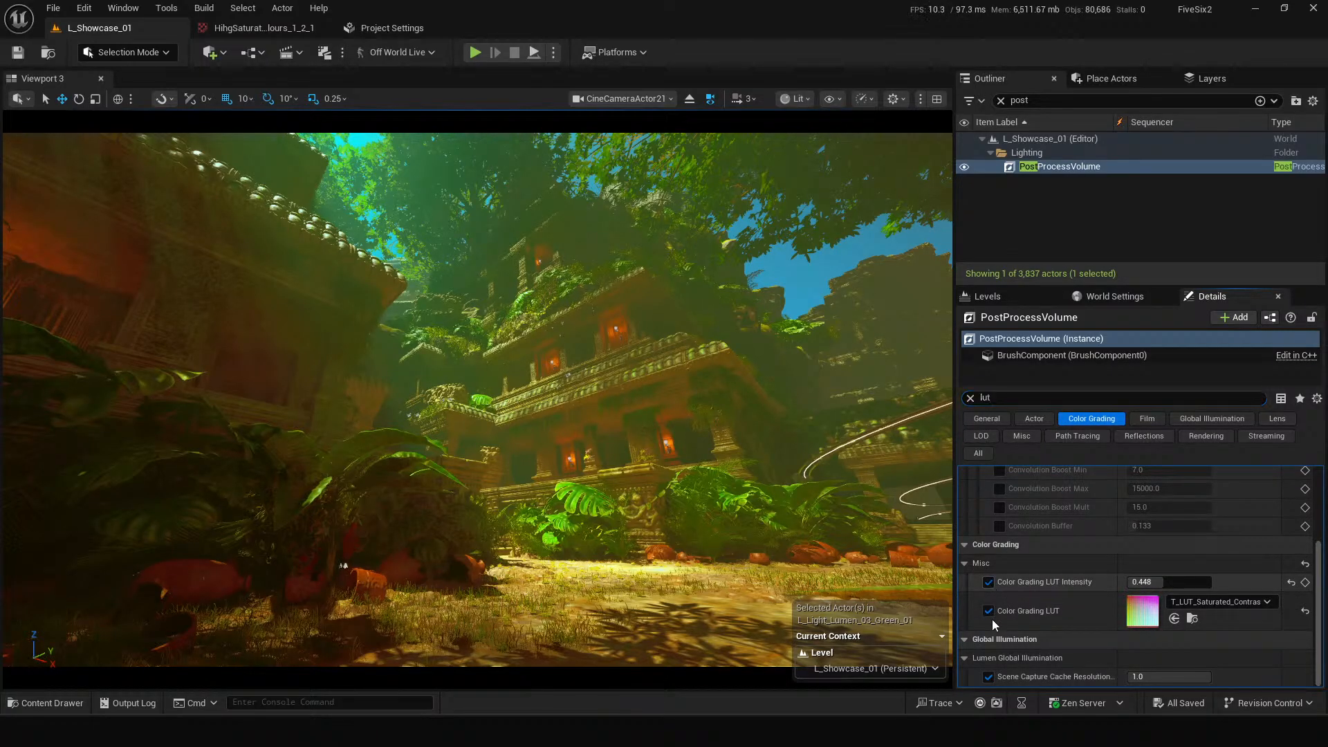
click(988, 611)
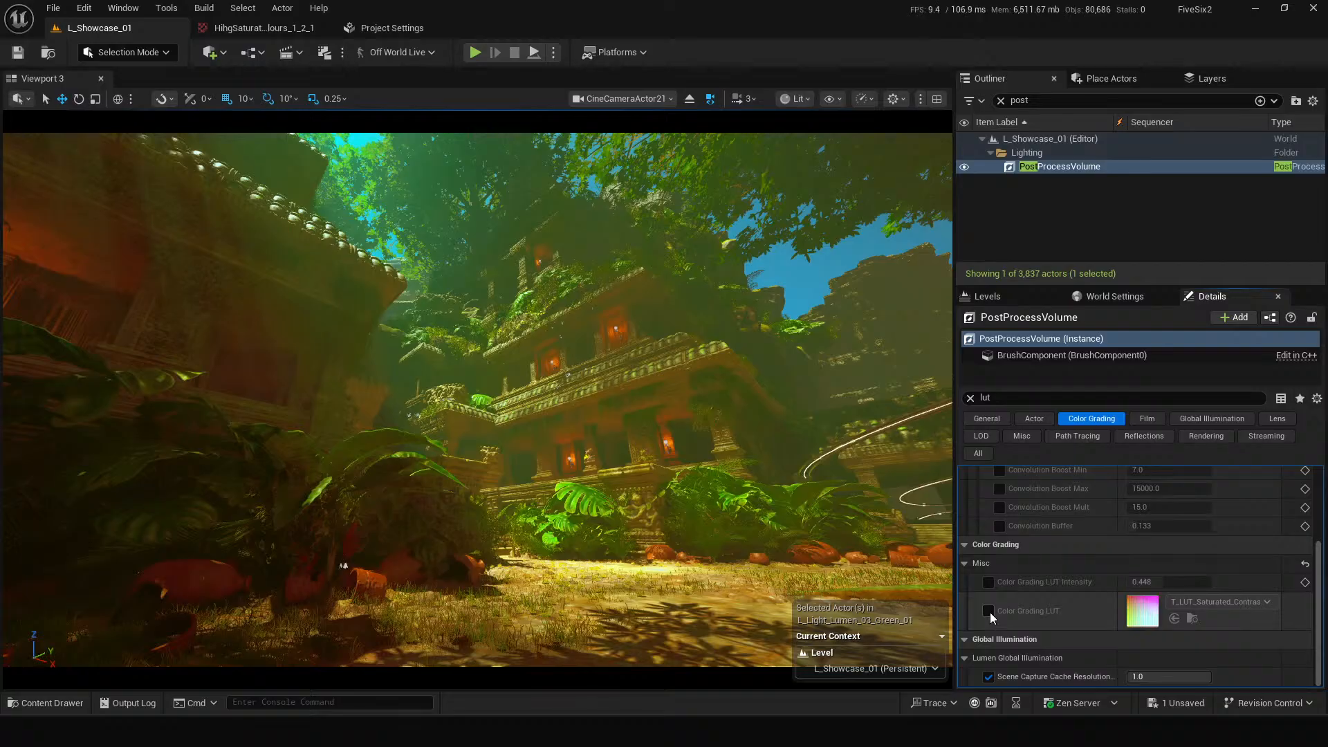
click(1023, 101)
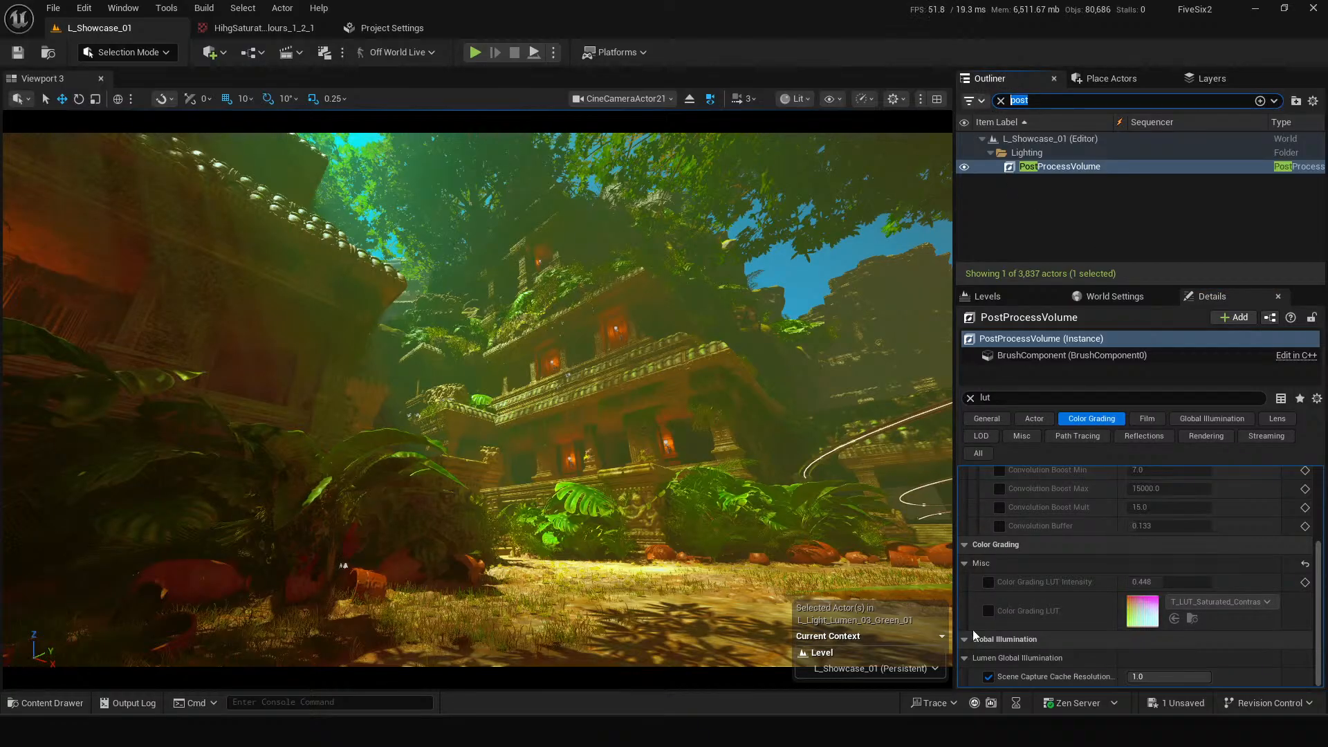
click(988, 581)
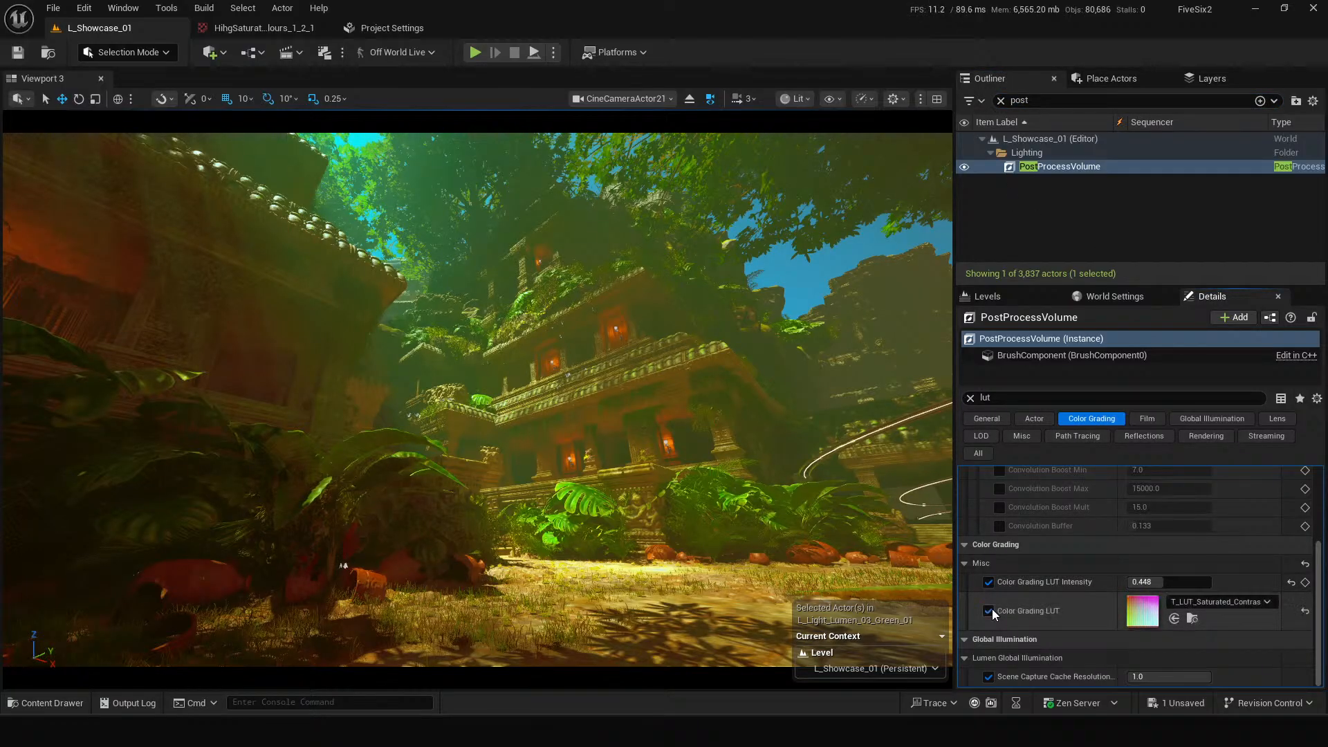
click(988, 582)
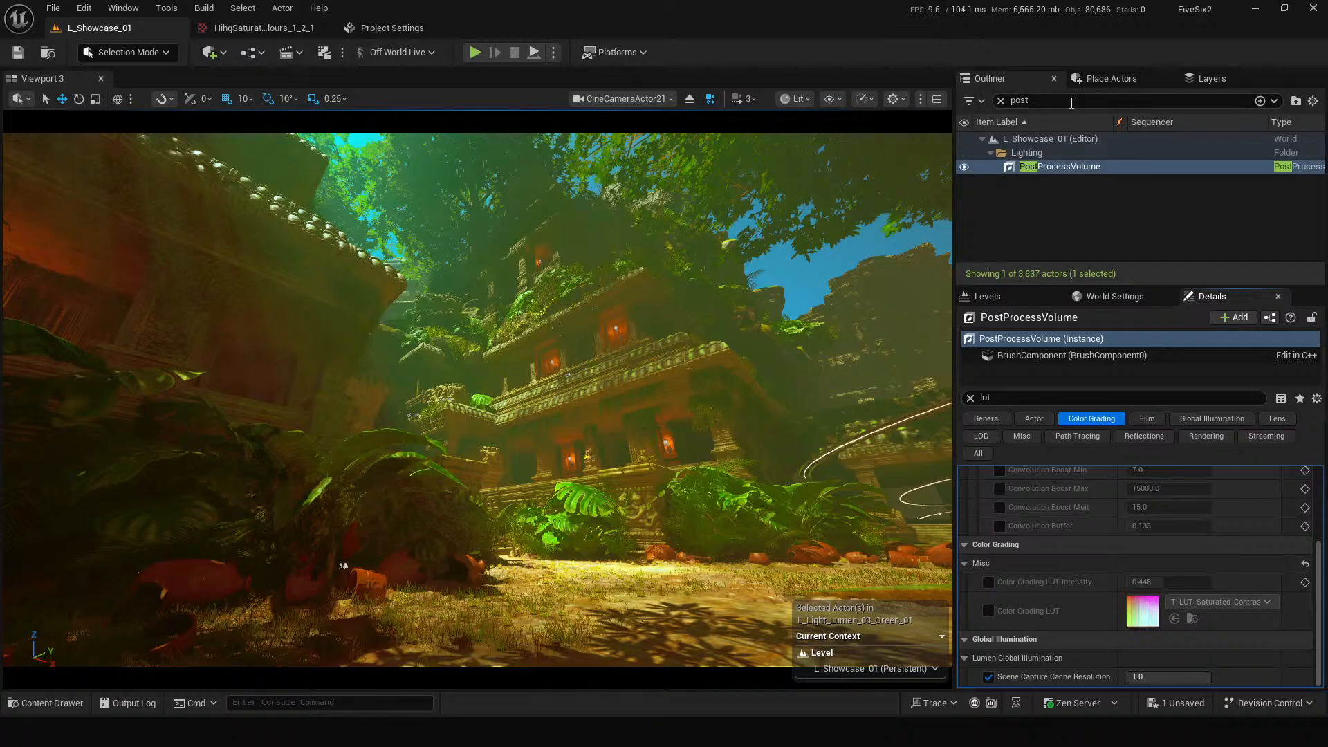
Filter the Outliner for "cine", select CineCameraActor21 and test its Color Grading LUT Intensity slider.
click(1071, 102)
key(ctrl+a)
text(cine)
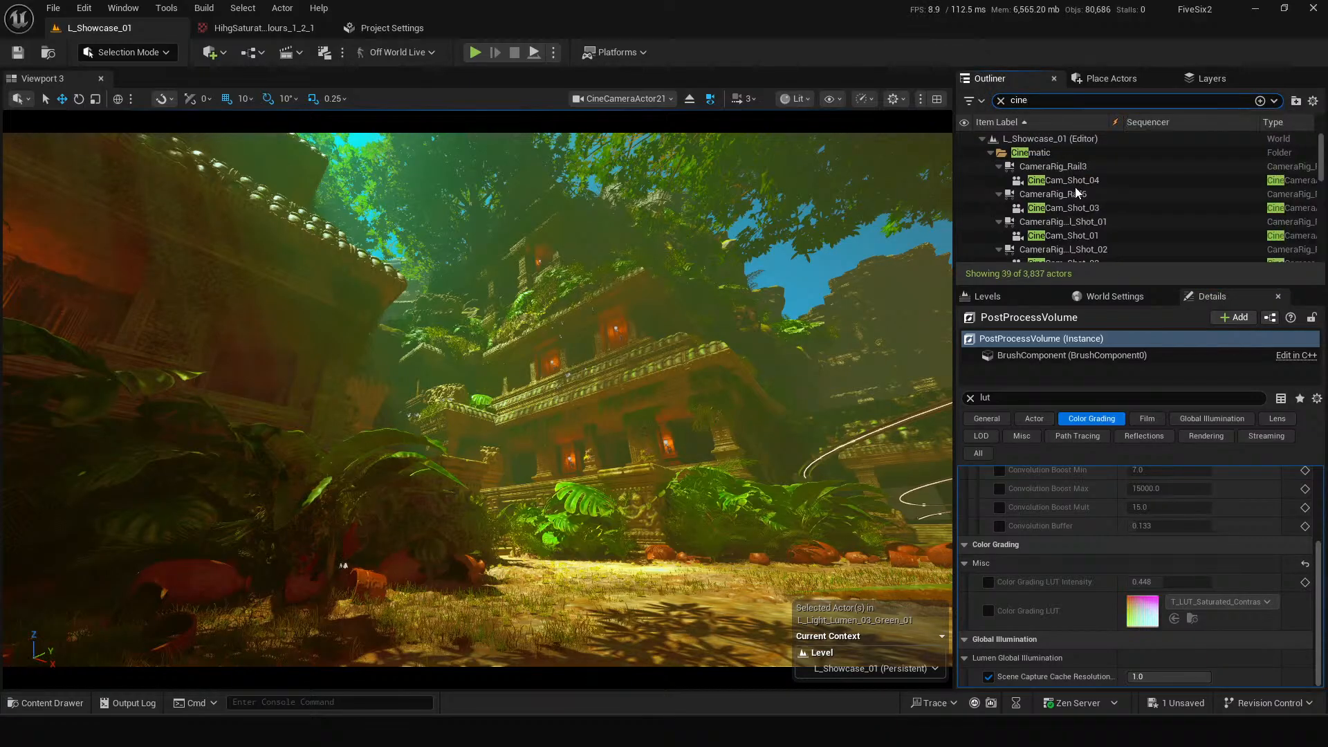
scroll(1107, 229, down, 3)
scroll(1127, 242, down, 5)
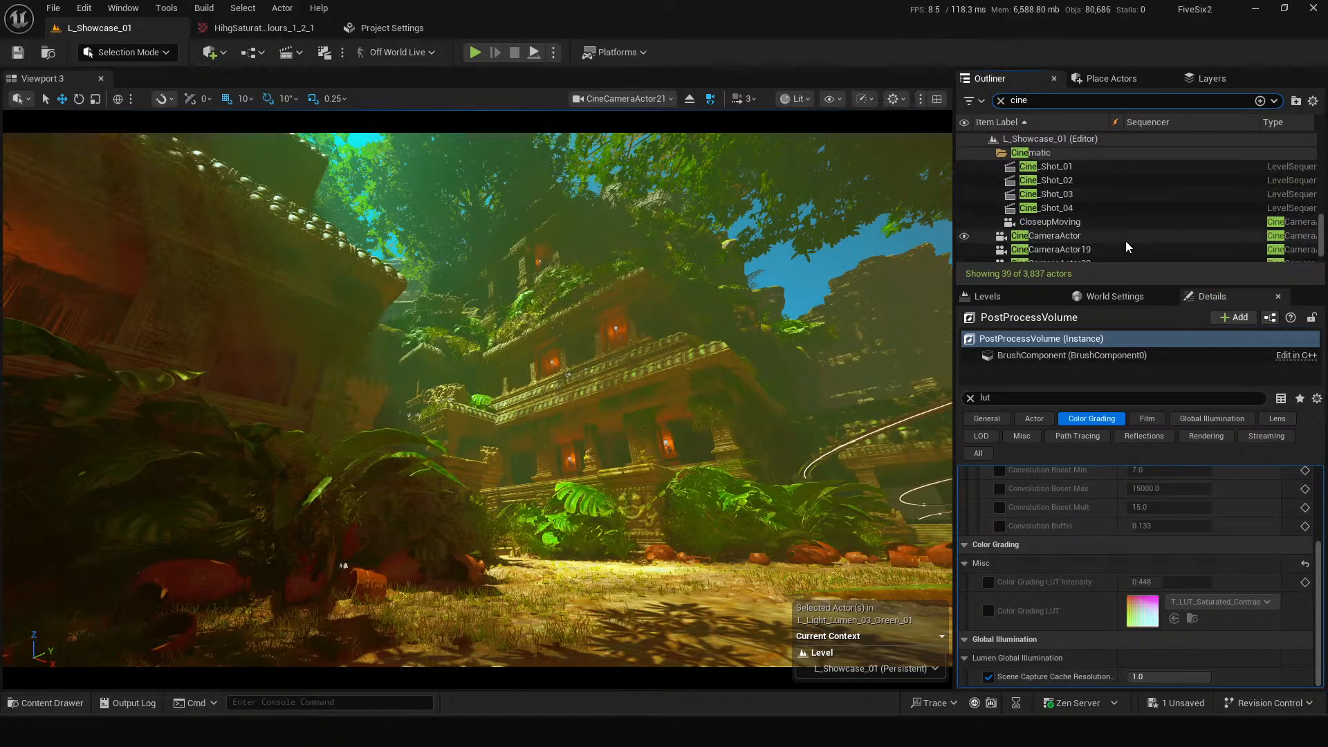
click(1083, 254)
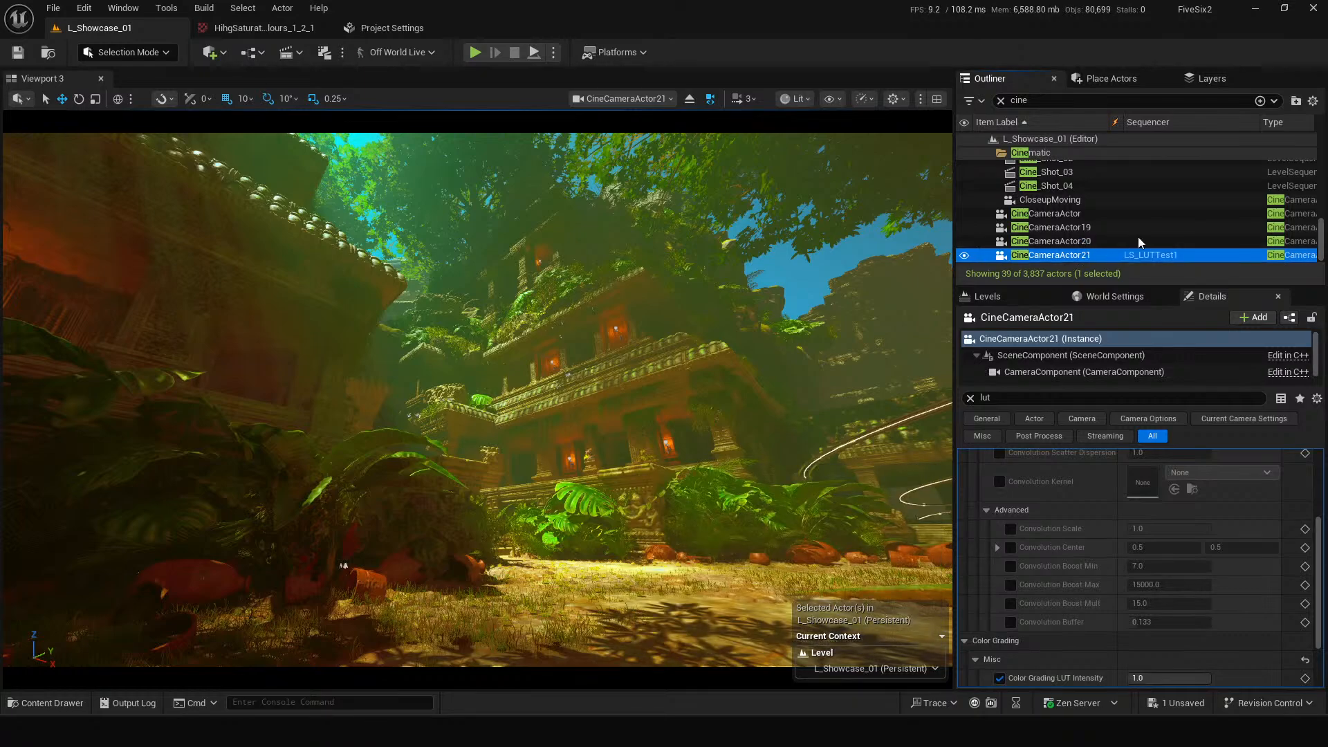
scroll(1135, 626, down, 2)
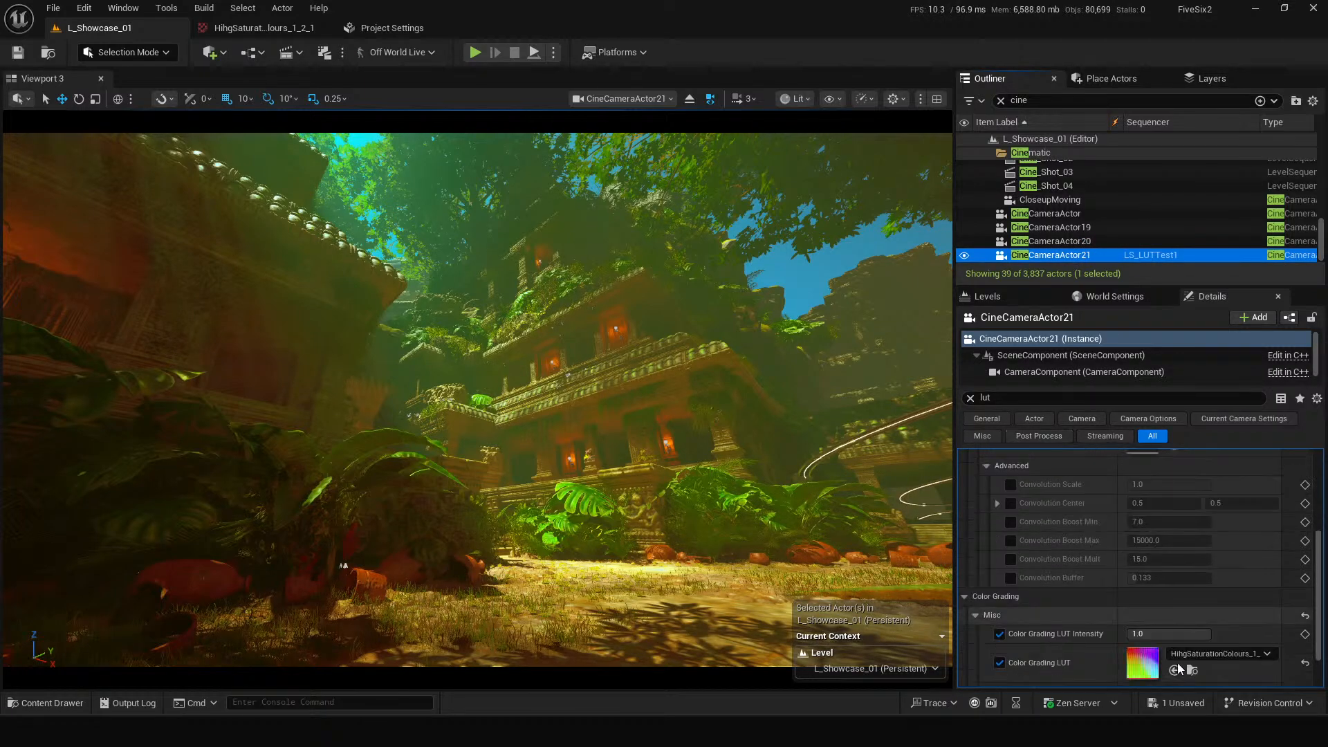
mouse_move(1186, 634)
mouse_down()
mouse_move(1100, 634)
mouse_move(1186, 634)
mouse_up()
Filter the camera's details for "tone".
click(1000, 399)
text(tonema)
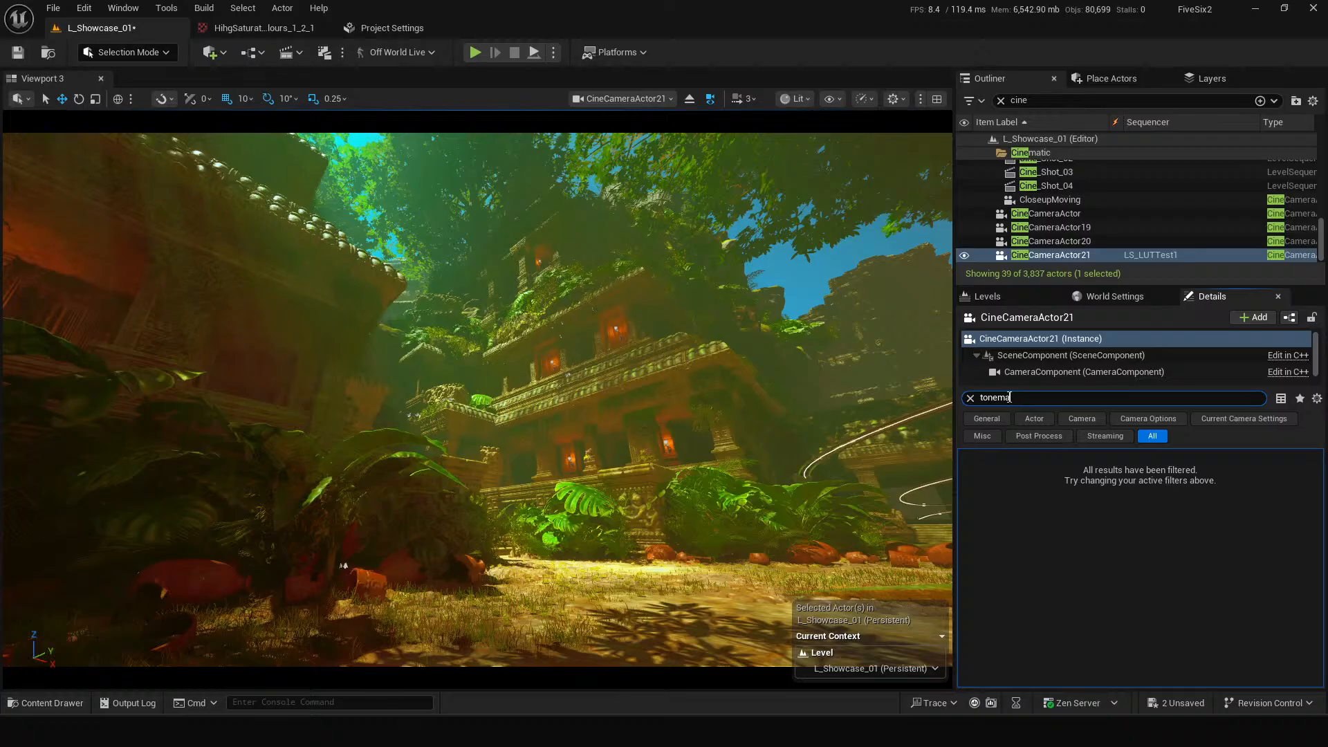
key(BackSpace)
key(BackSpace)
key(F11)
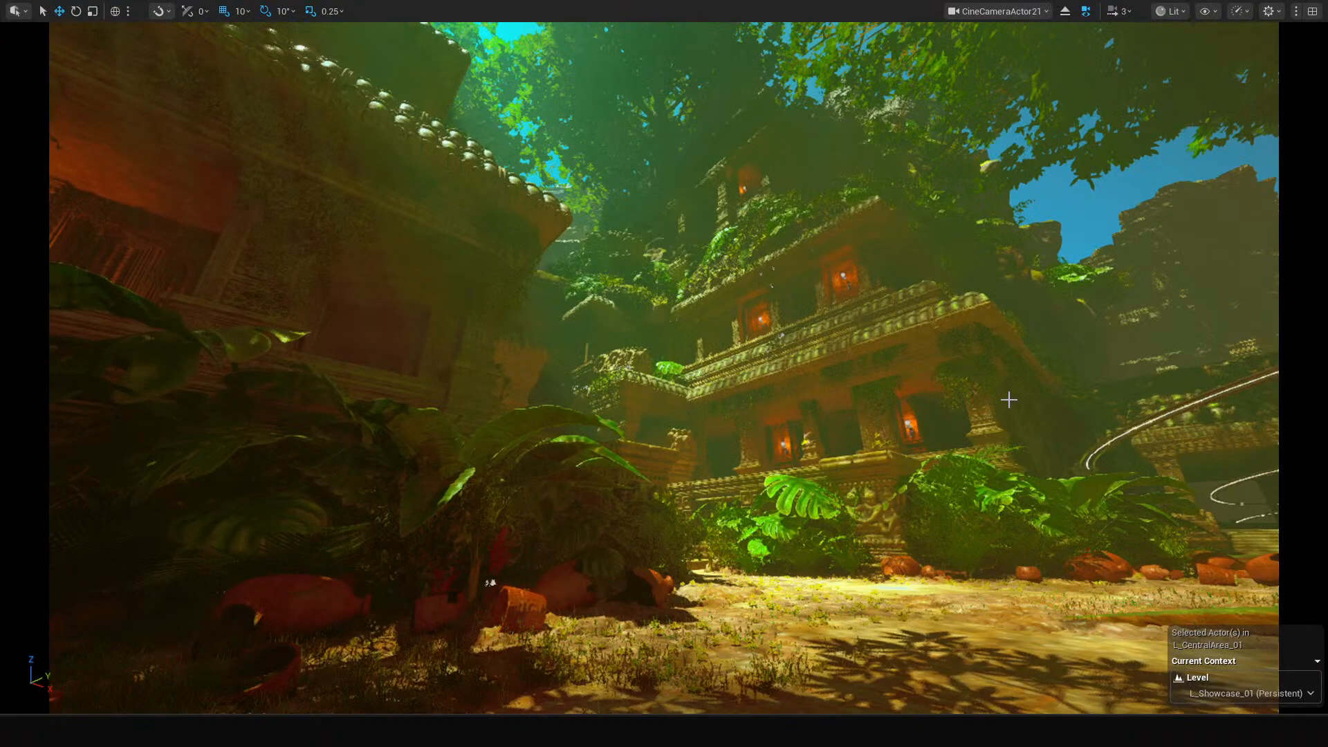
click(1007, 395)
click(1045, 358)
key(F11)
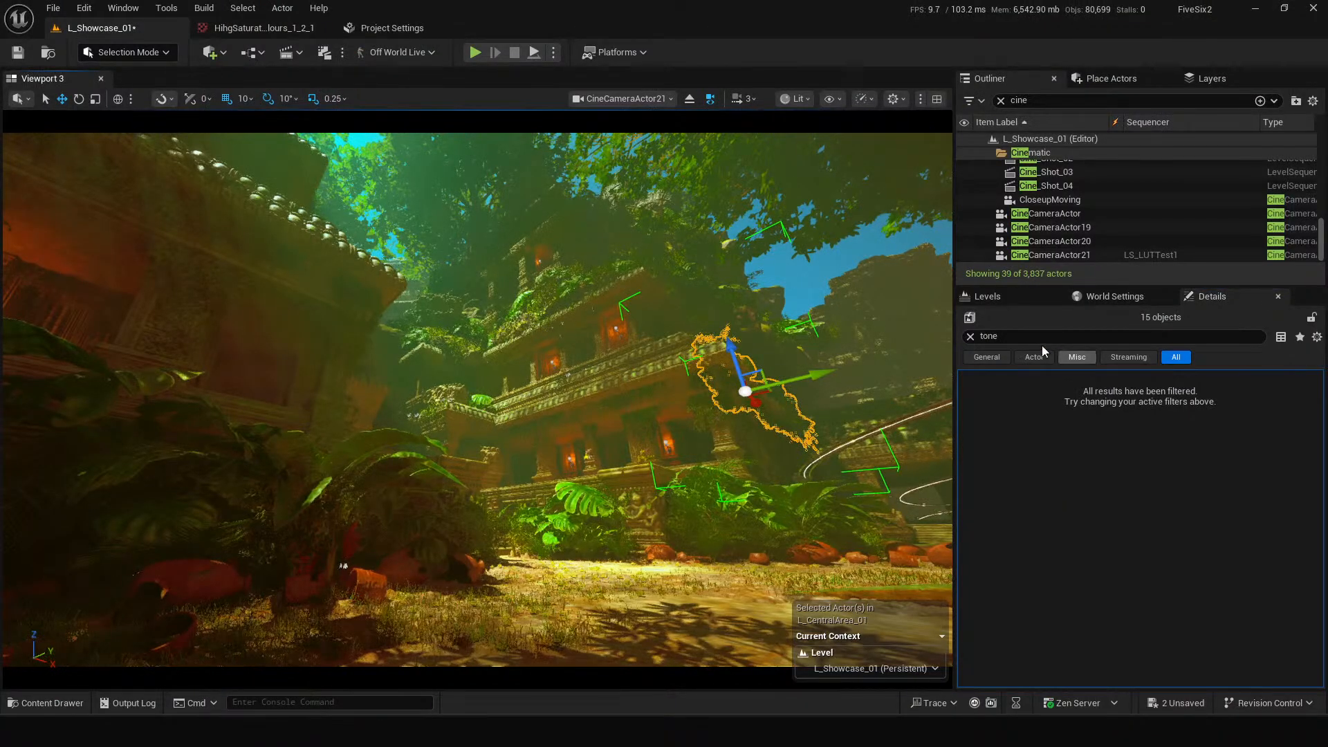
Reselect CineCameraActor21 and toggle its Tone Curve Amount override on and off to compare the scene's contrast.
click(1022, 336)
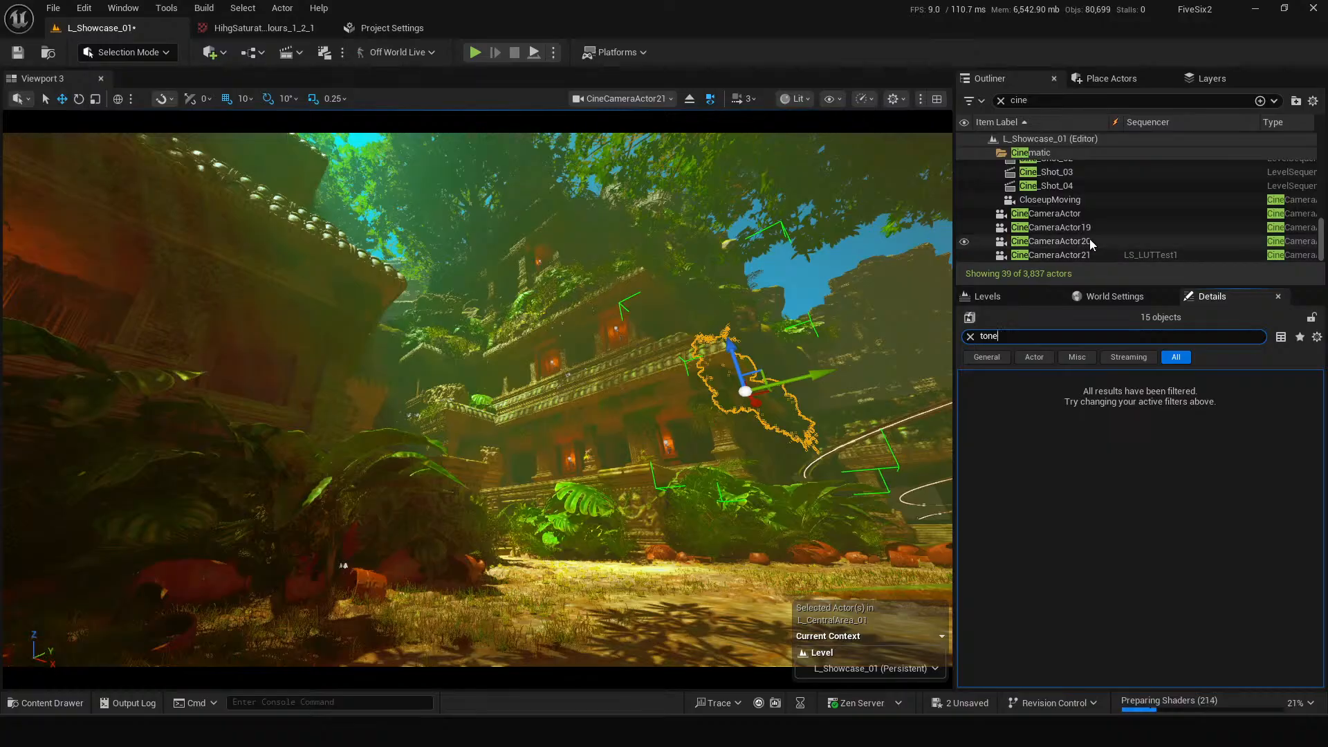
click(1089, 240)
click(1088, 255)
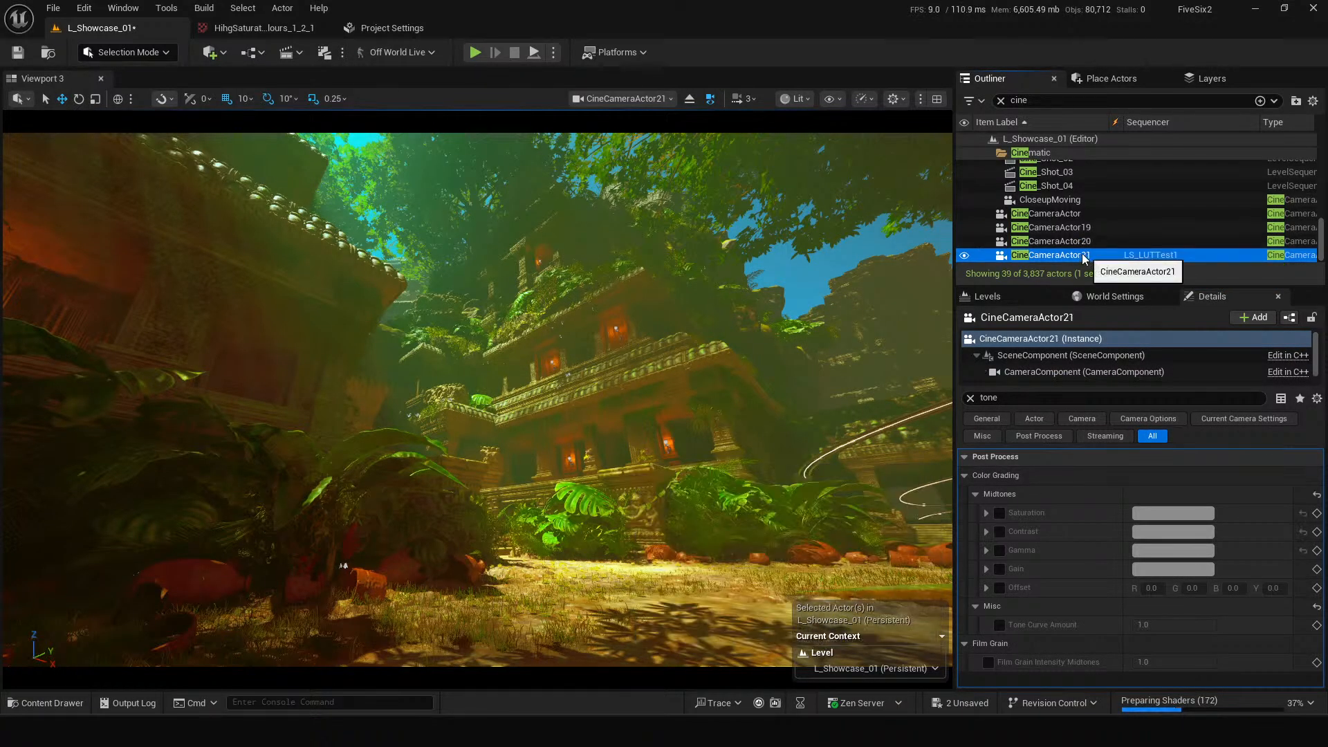
click(1031, 396)
click(999, 624)
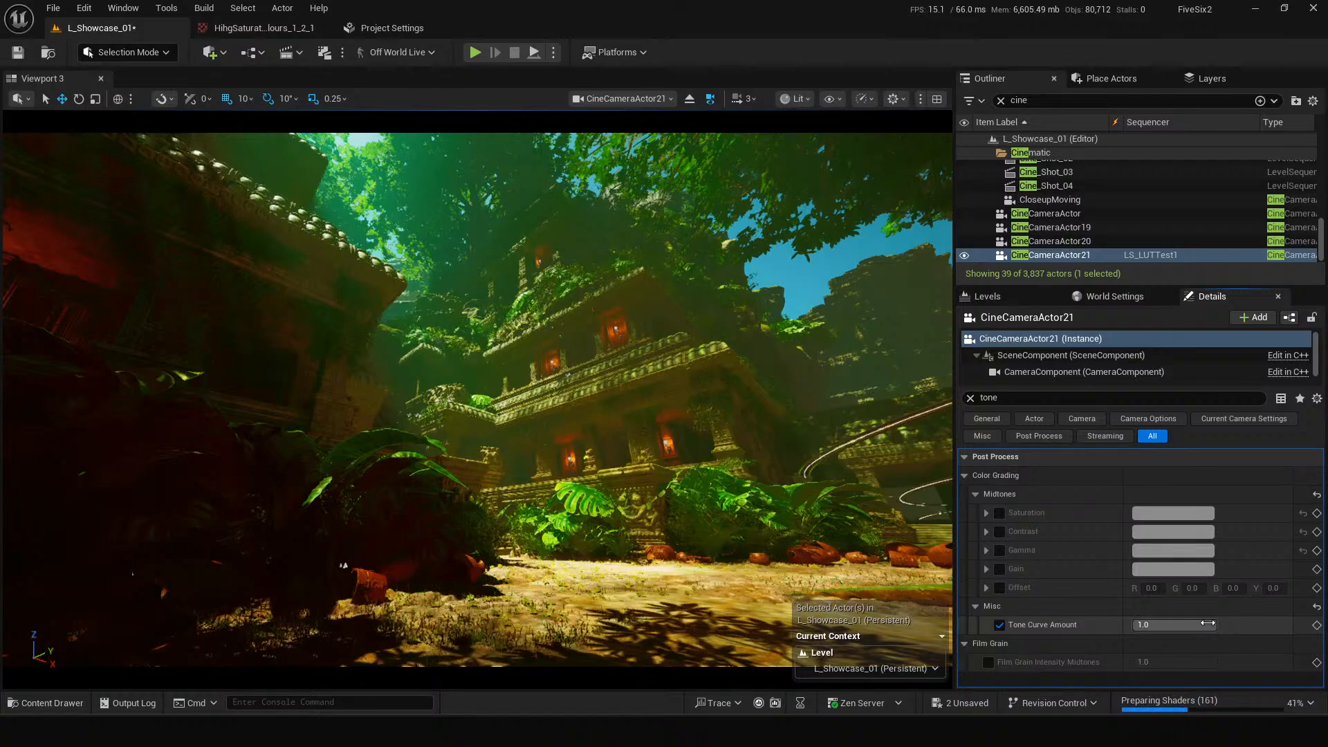
click(998, 625)
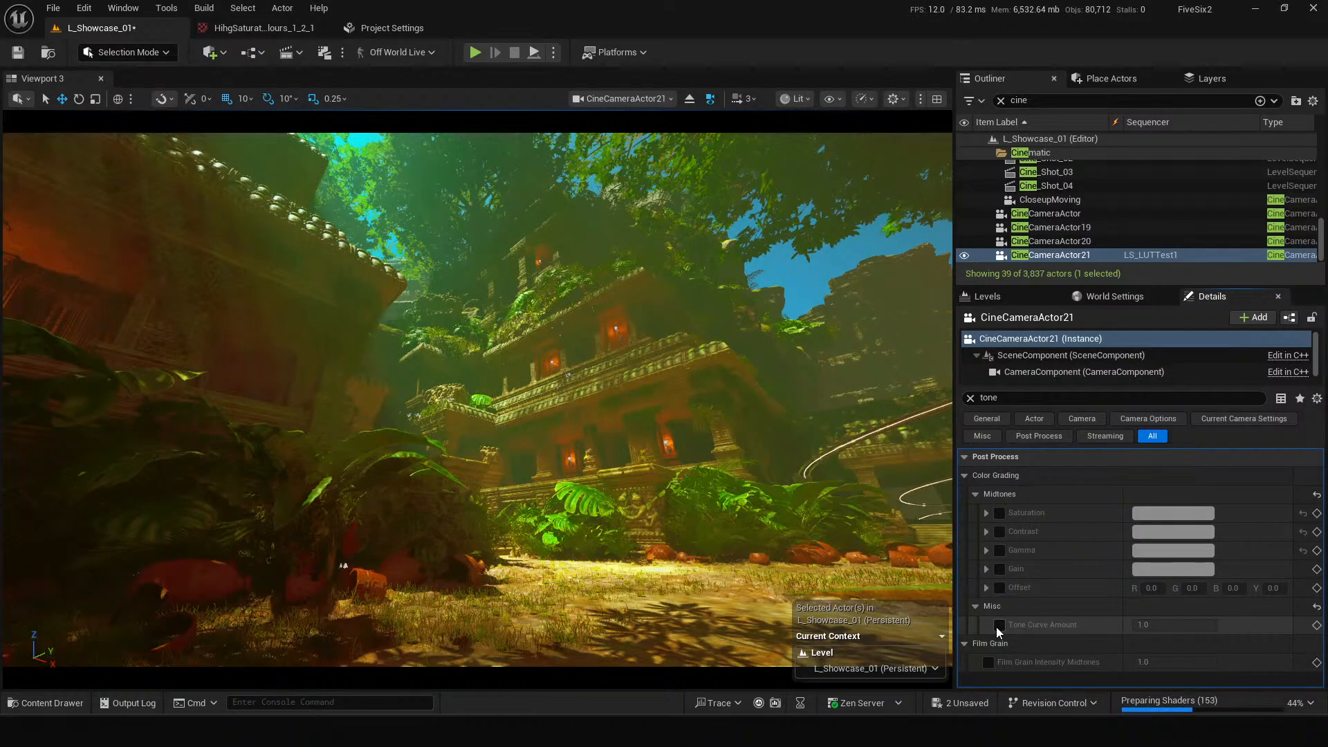
Enable CineCameraActor21's Tone Curve Amount override, set it to about 0.49 and compare the image with the grade in DaVinci Resolve.
click(996, 627)
click(1168, 626)
text(0.2552)
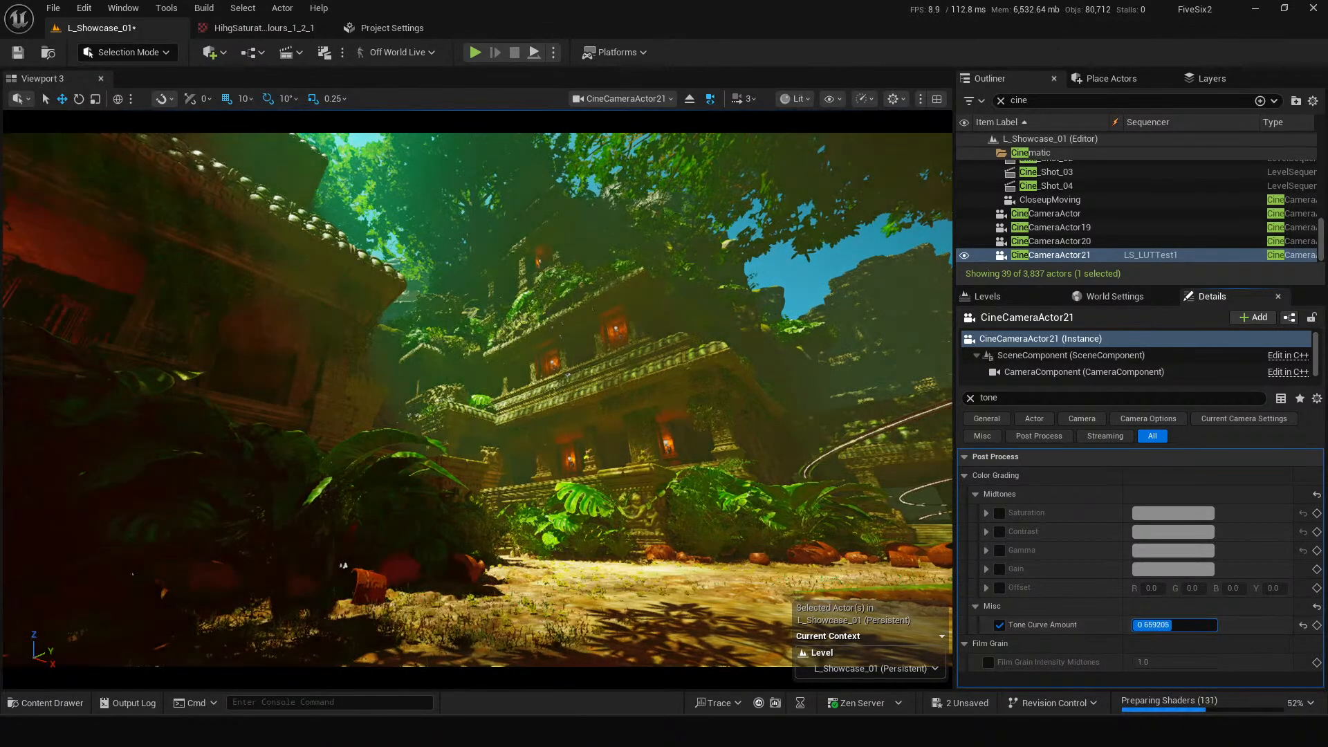
key(Return)
mouse_move(1163, 625)
mouse_down()
mouse_move(1216, 625)
mouse_move(1163, 625)
mouse_move(1178, 626)
mouse_up()
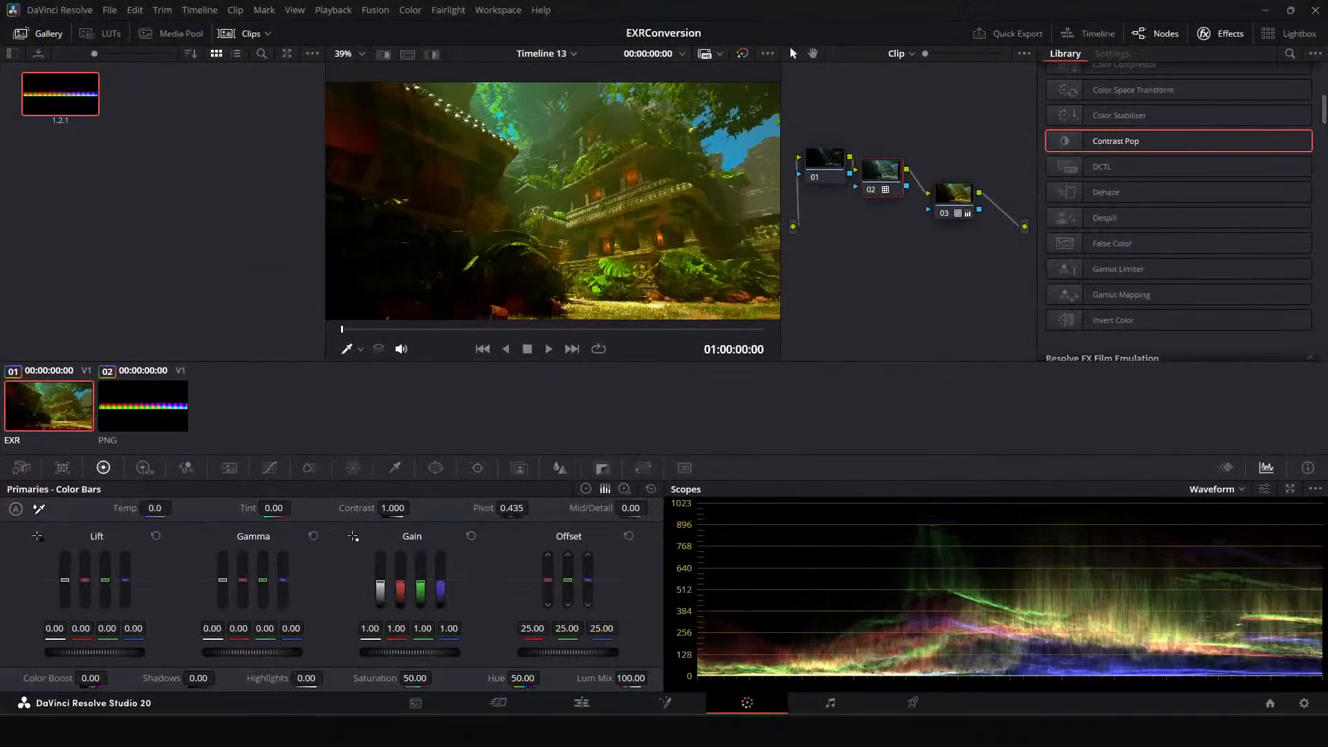
drag(888, 178, 891, 202)
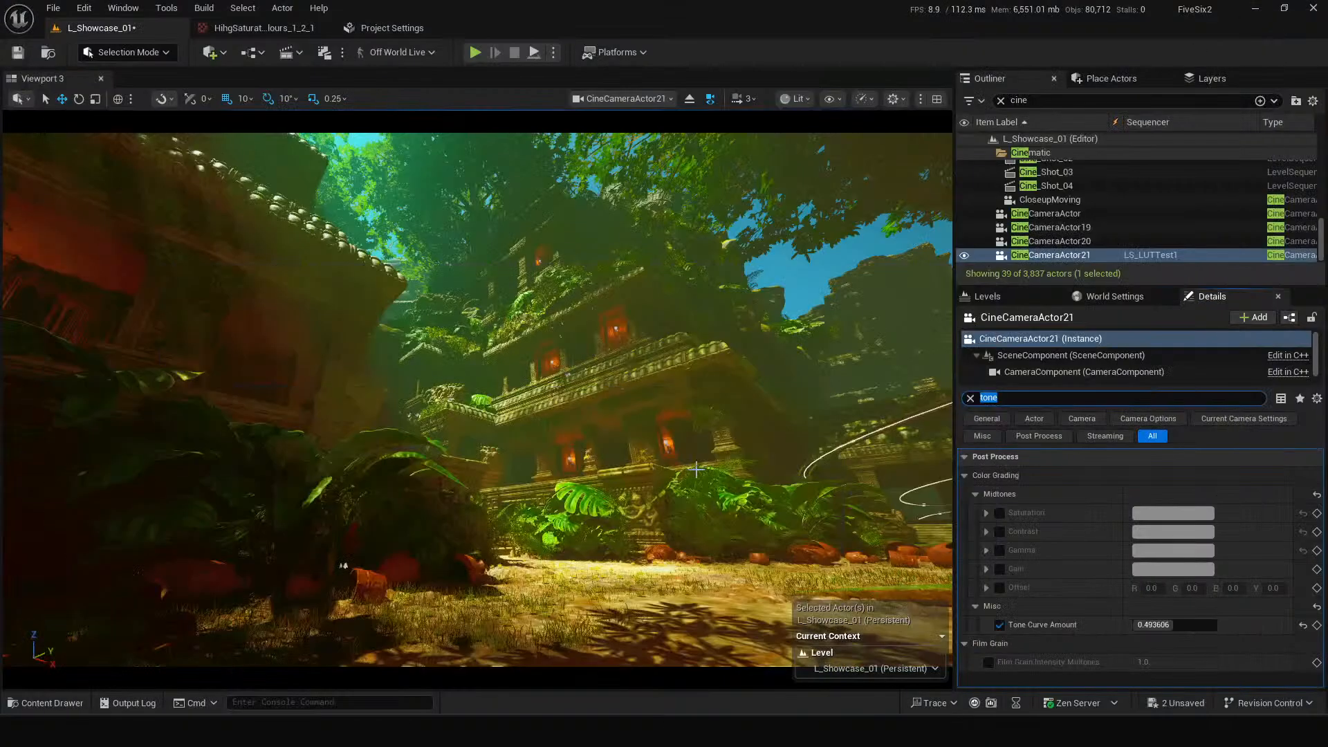
Clear the Outliner search in Unreal, return from the CineCameraActor21 view to the free perspective view and save the level.
click(1000, 100)
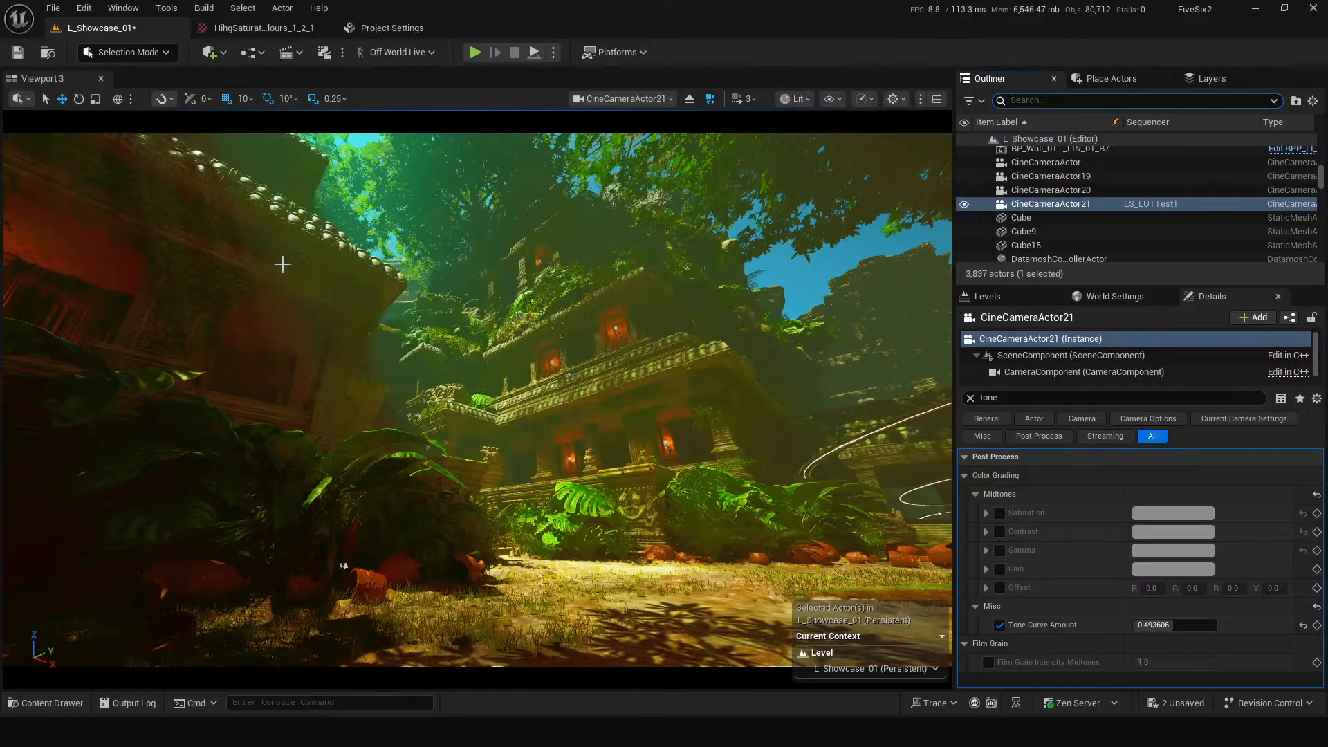
click(691, 101)
right_drag(526, 305, 421, 311)
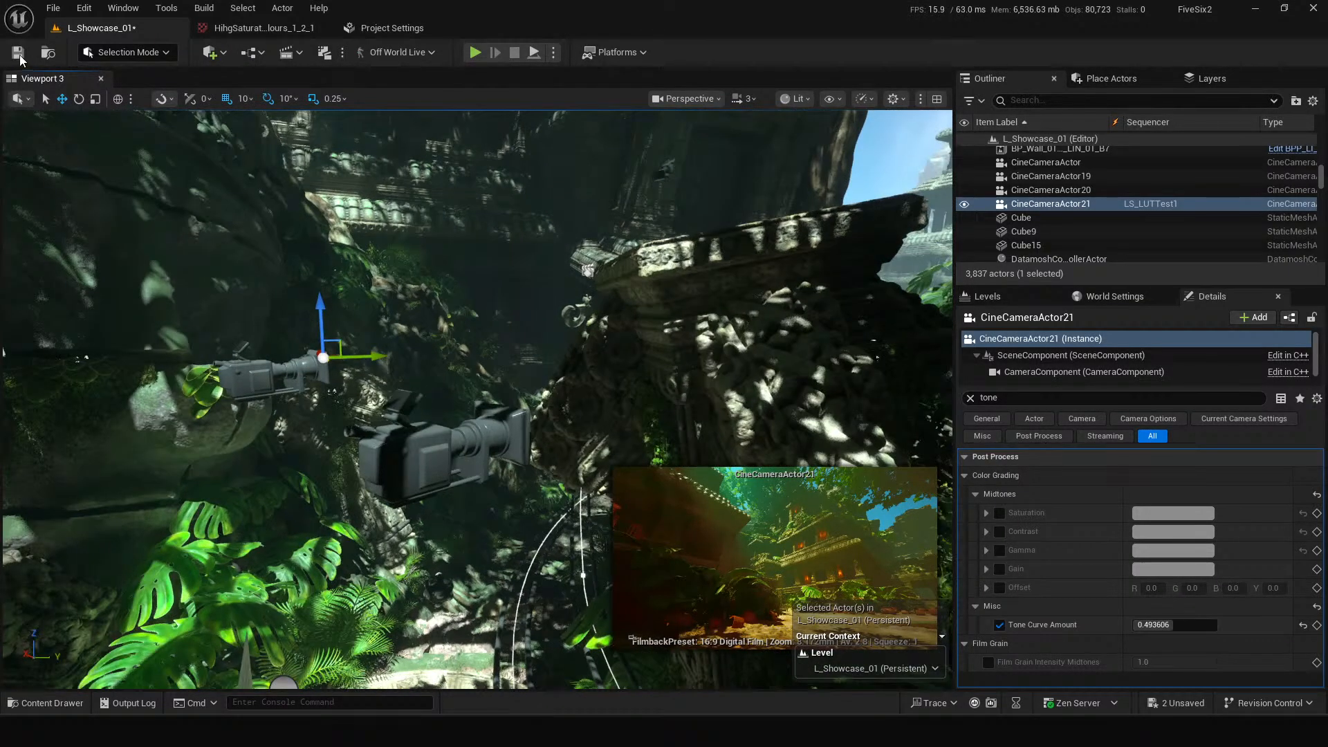
key(ctrl+s)
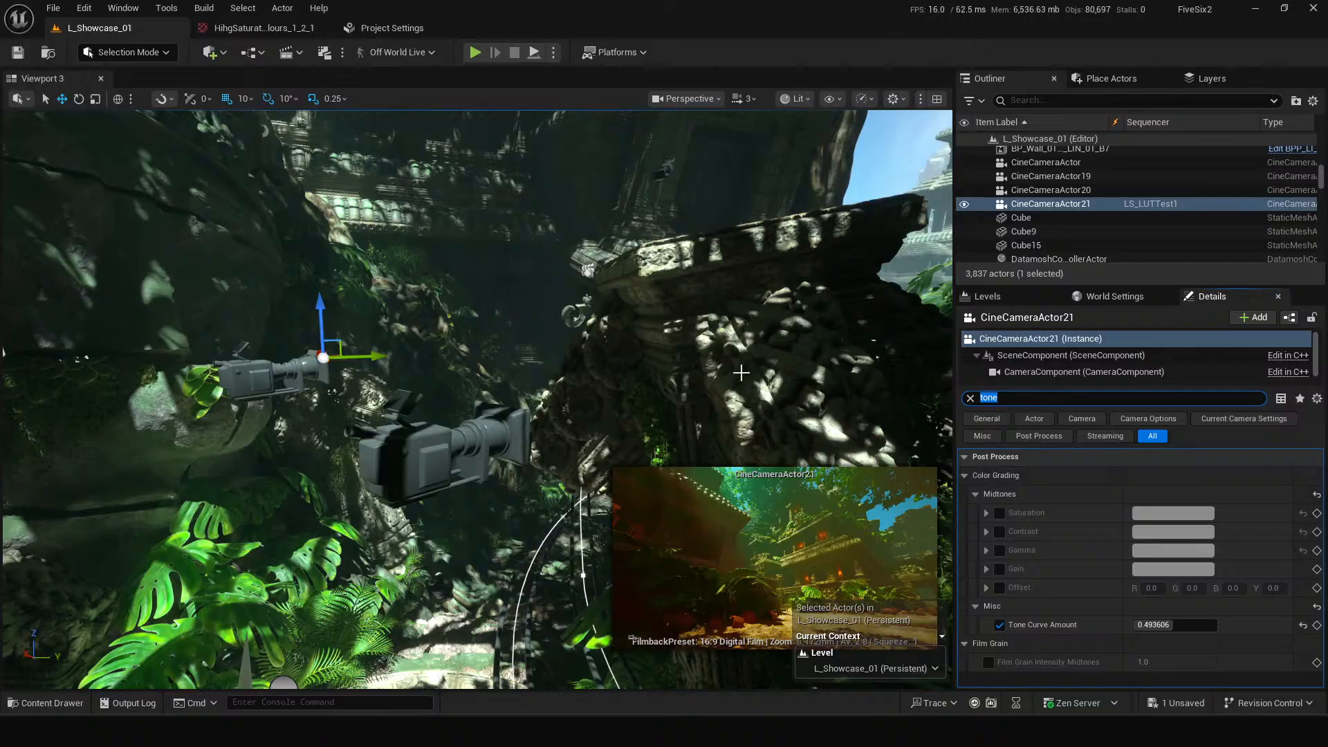